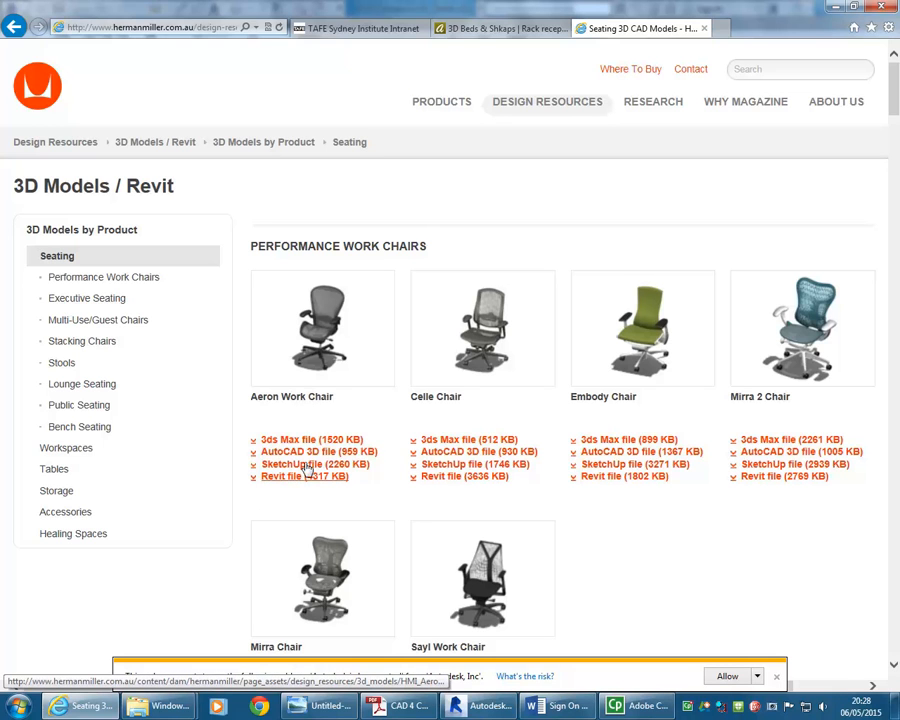
# Switch from the Herman Miller seating models page to the Archive3D rack reception model tab
pyautogui.scroll(-4, 311, 481)
pyautogui.scroll(-3, 311, 481)
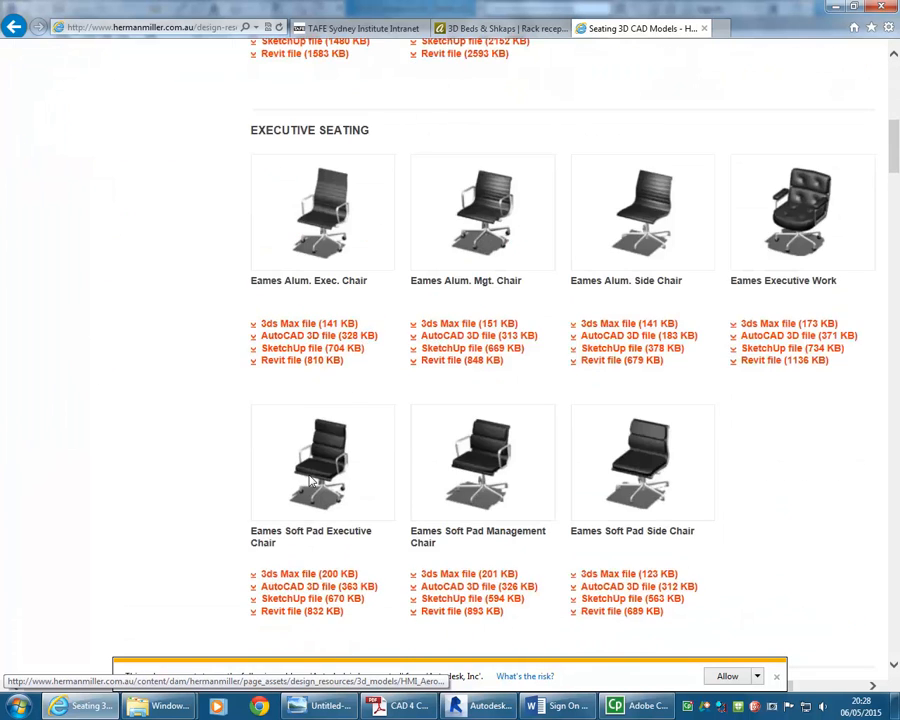
pyautogui.scroll(7, 311, 481)
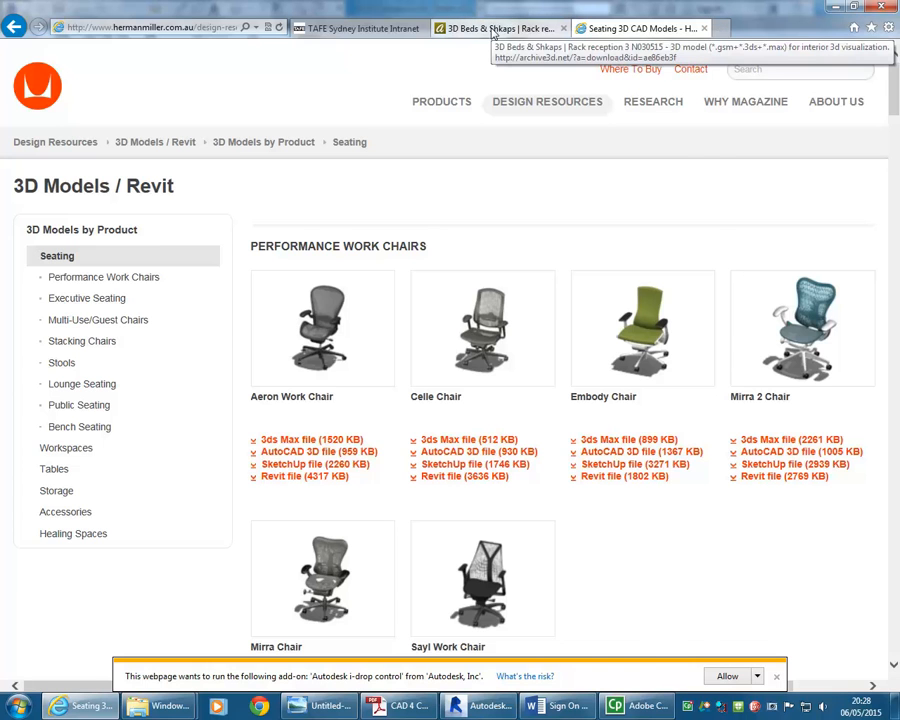
pyautogui.click(496, 30)
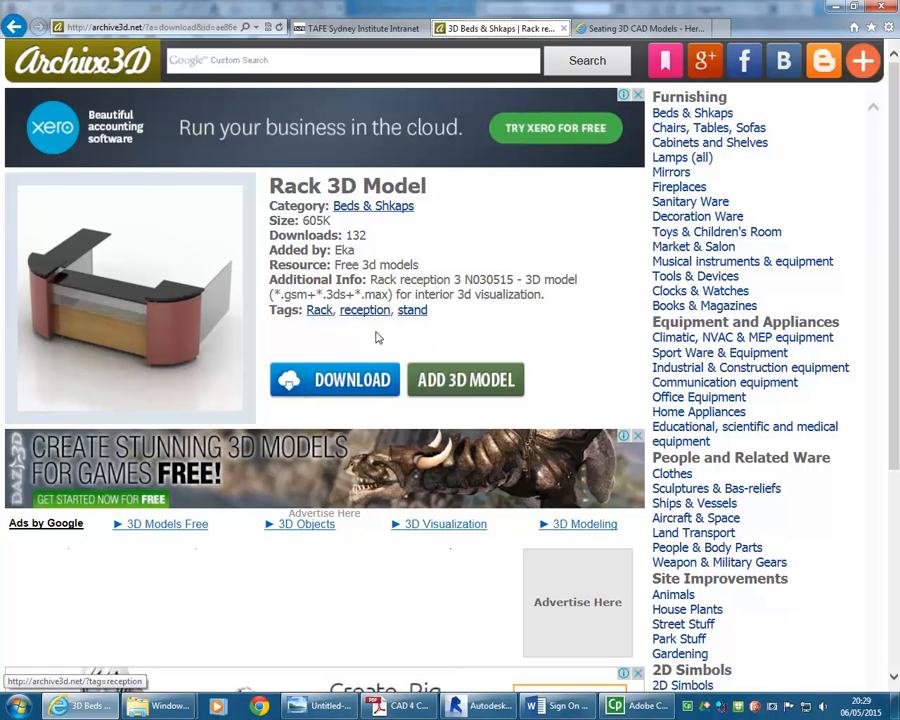
# Start downloading the Rack 3D Model, accept the terms, close the Facebook popup and choose to save it as a file
pyautogui.click(352, 380)
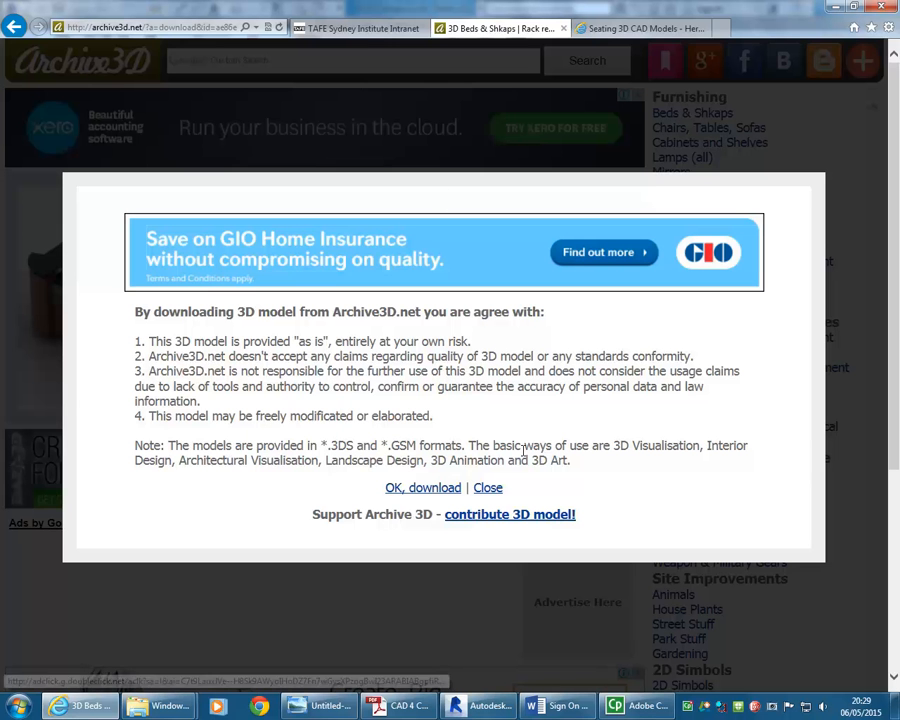
pyautogui.click(420, 490)
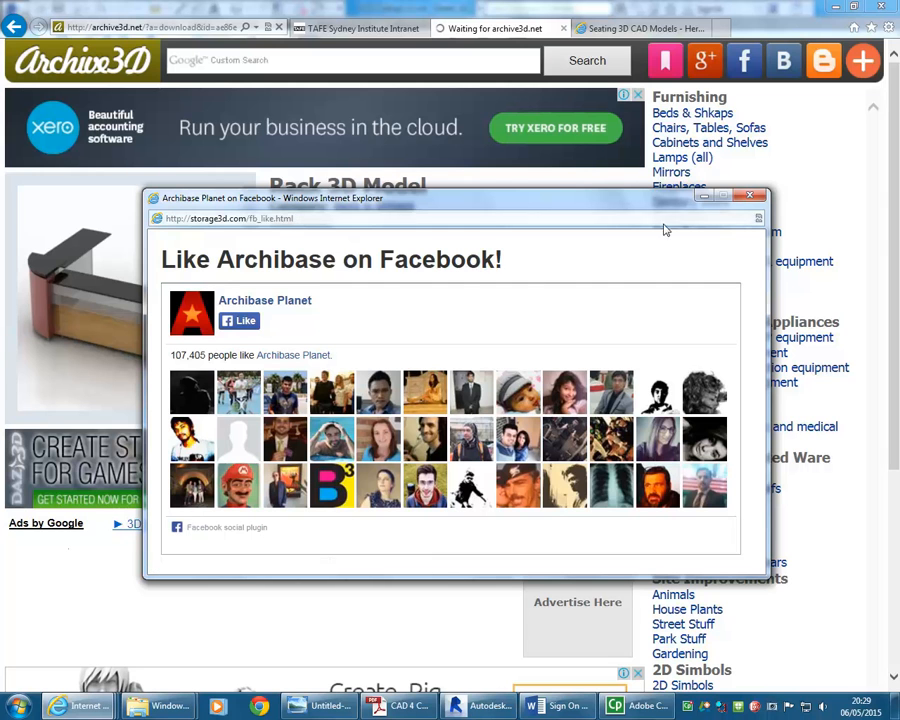
pyautogui.click(750, 196)
pyautogui.click(701, 676)
pyautogui.click(746, 659)
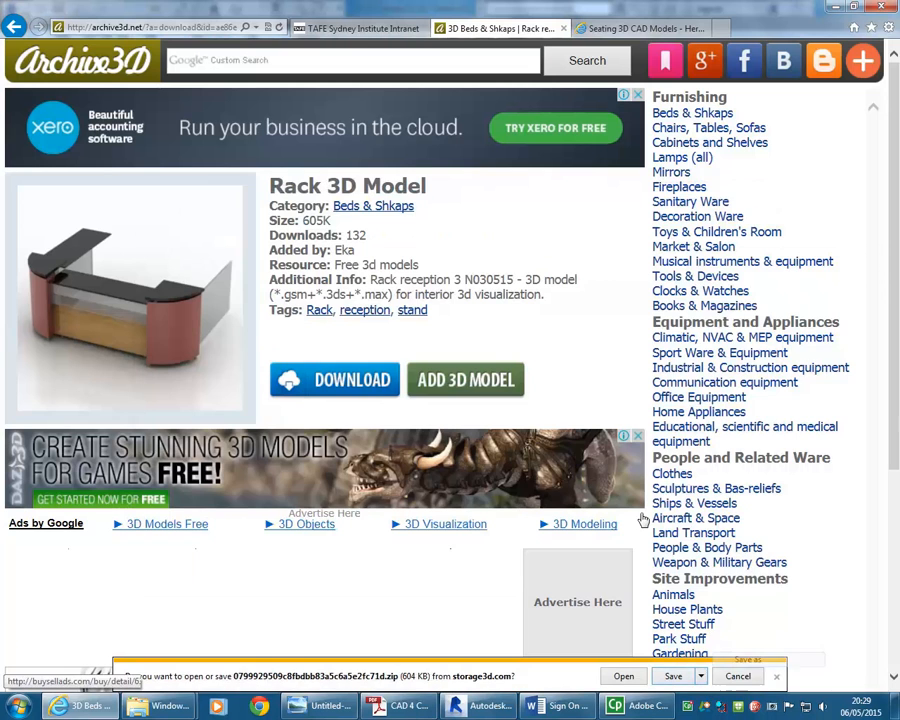
# Browse the network drive folders in the Save As dialog to find a location for the download
pyautogui.moveTo(509, 183); pyautogui.dragTo(450, 83)
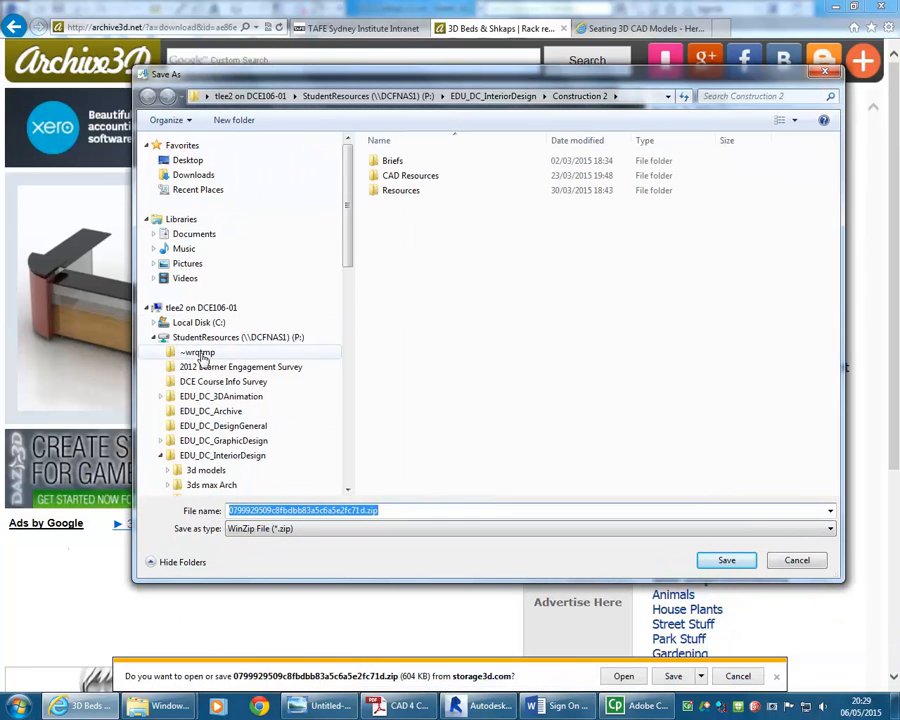
pyautogui.moveTo(348, 254); pyautogui.dragTo(350, 328)
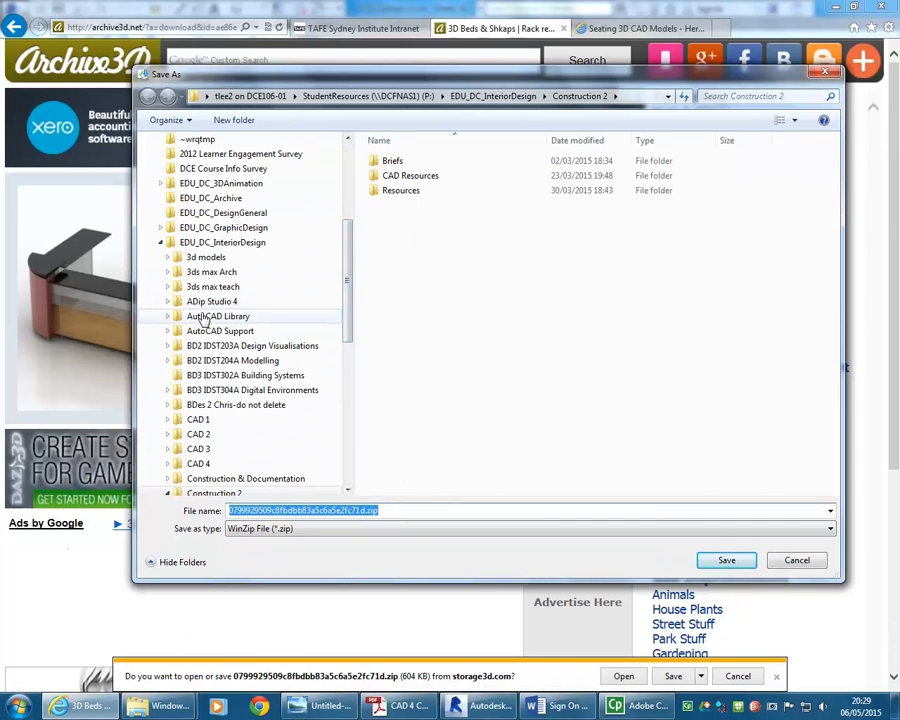
pyautogui.click(194, 259)
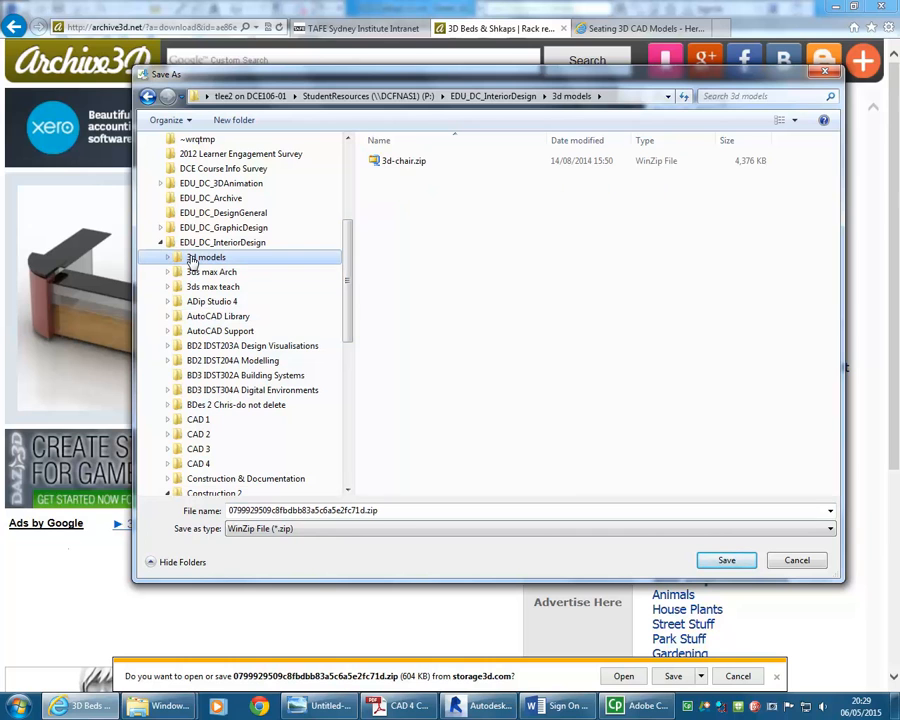
pyautogui.click(207, 273)
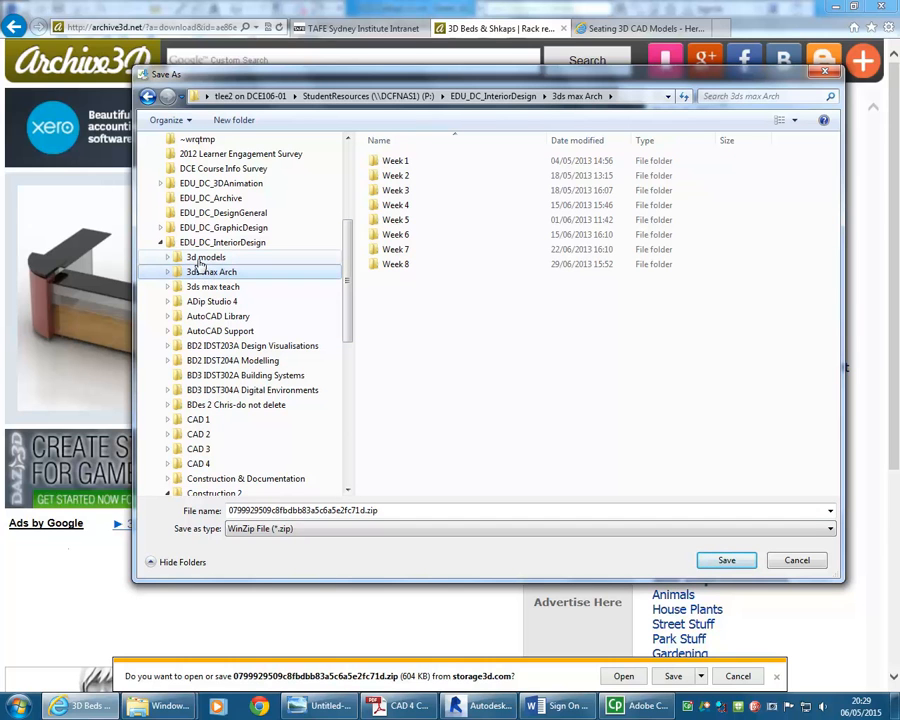
pyautogui.click(200, 262)
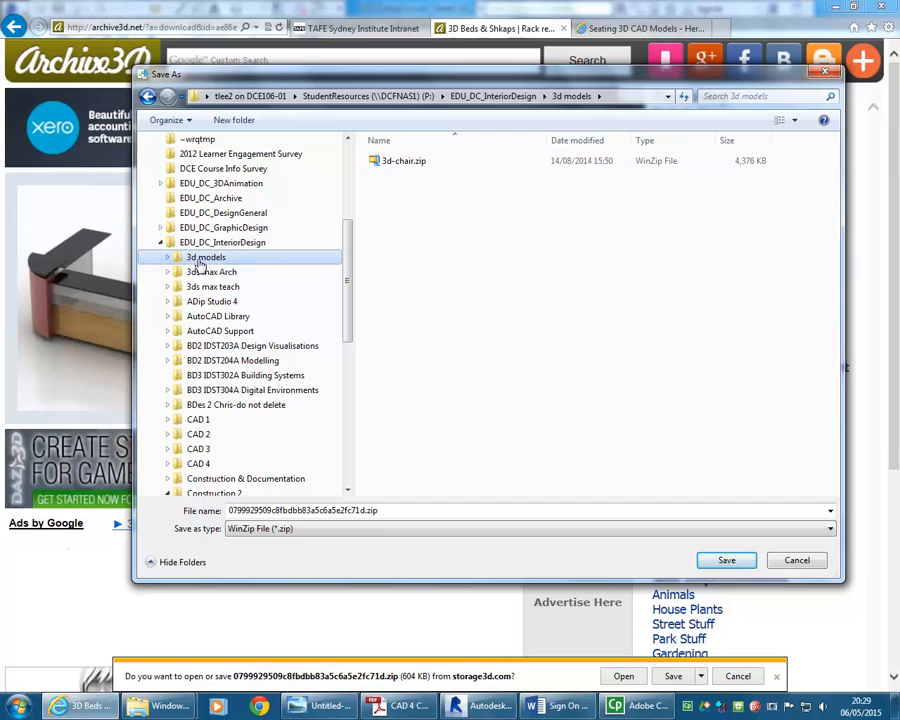
pyautogui.click(198, 289)
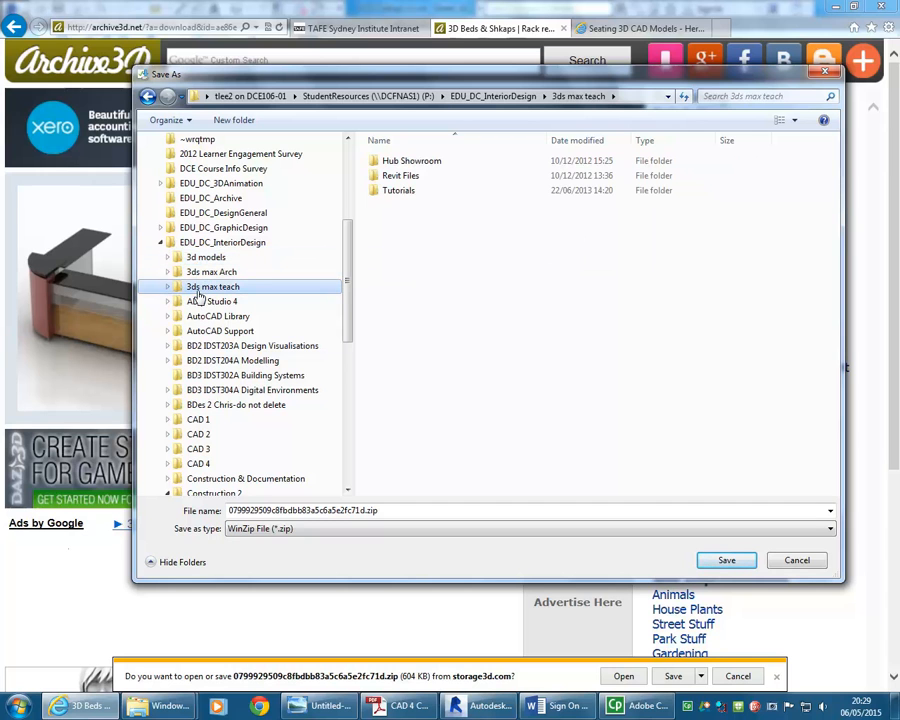
pyautogui.click(197, 258)
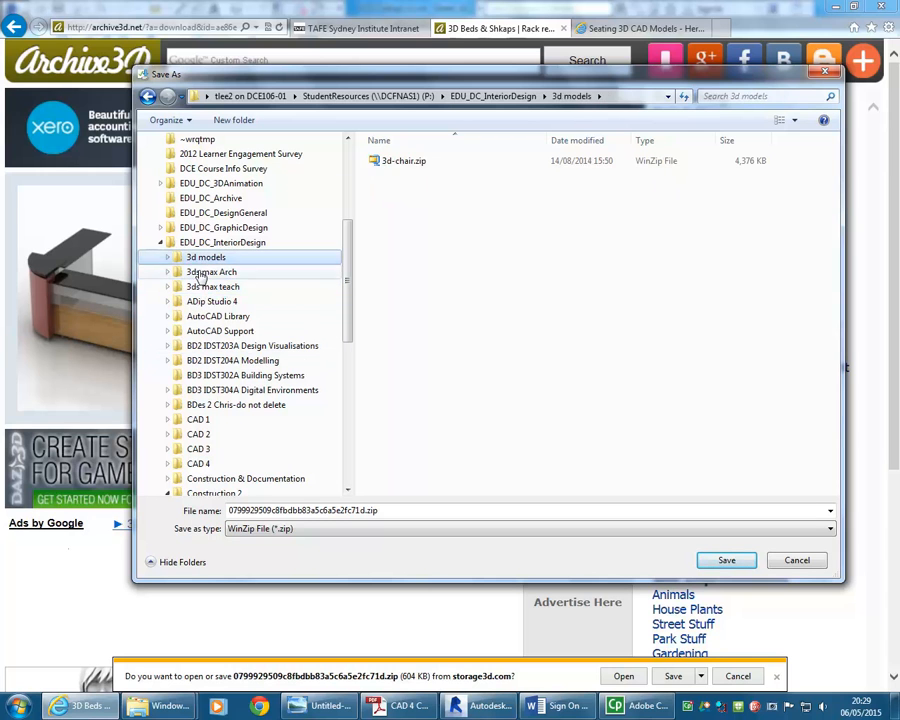
pyautogui.click(205, 317)
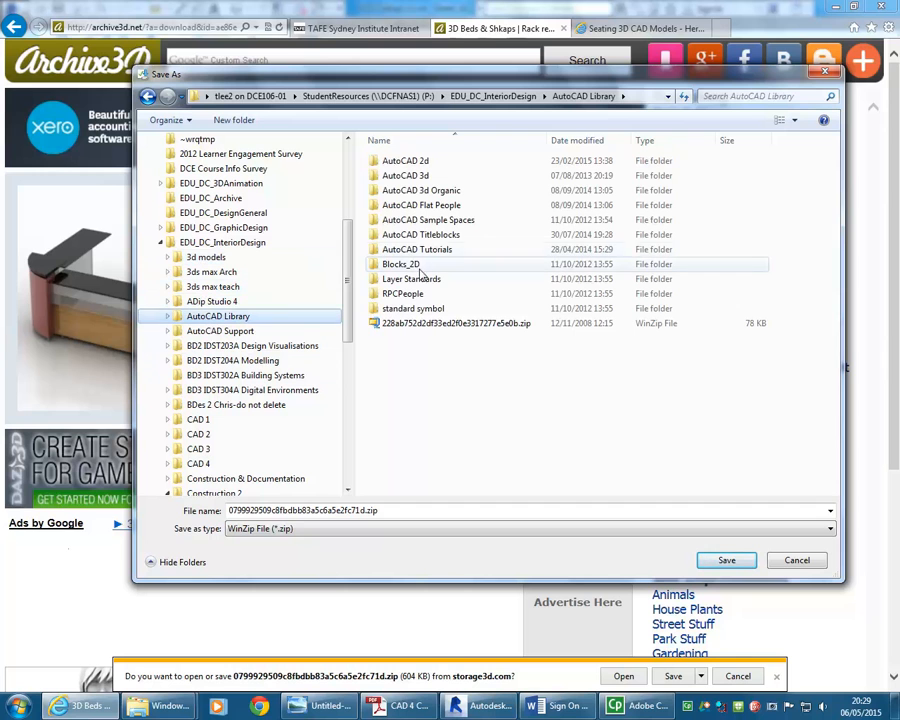
pyautogui.doubleClick(404, 176)
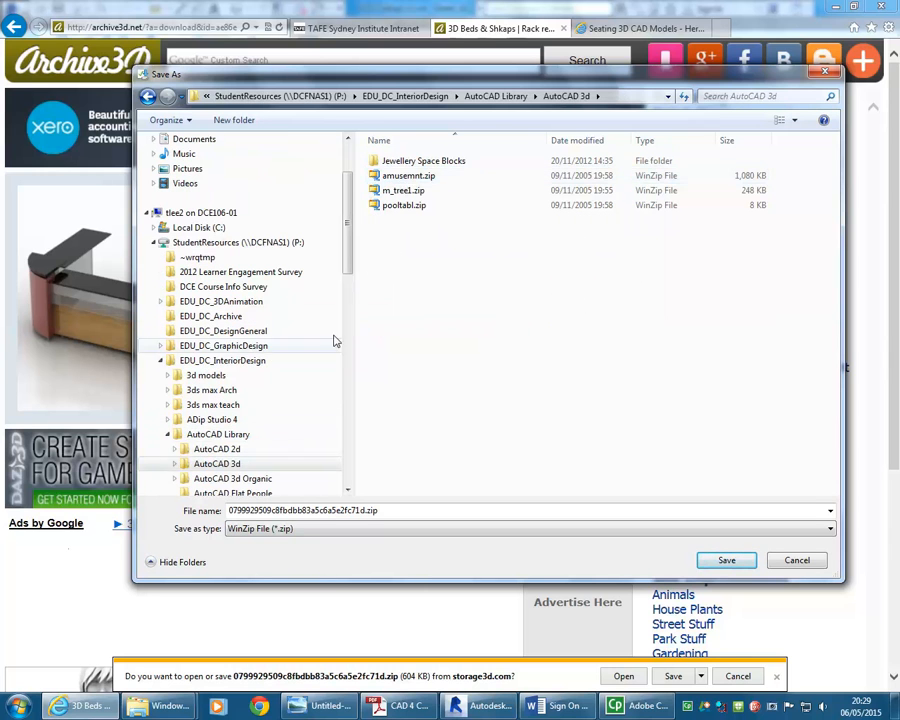
# Save the zip into the EDU_DC_InteriorDesign 3d models folder
pyautogui.moveTo(351, 241); pyautogui.dragTo(344, 292)
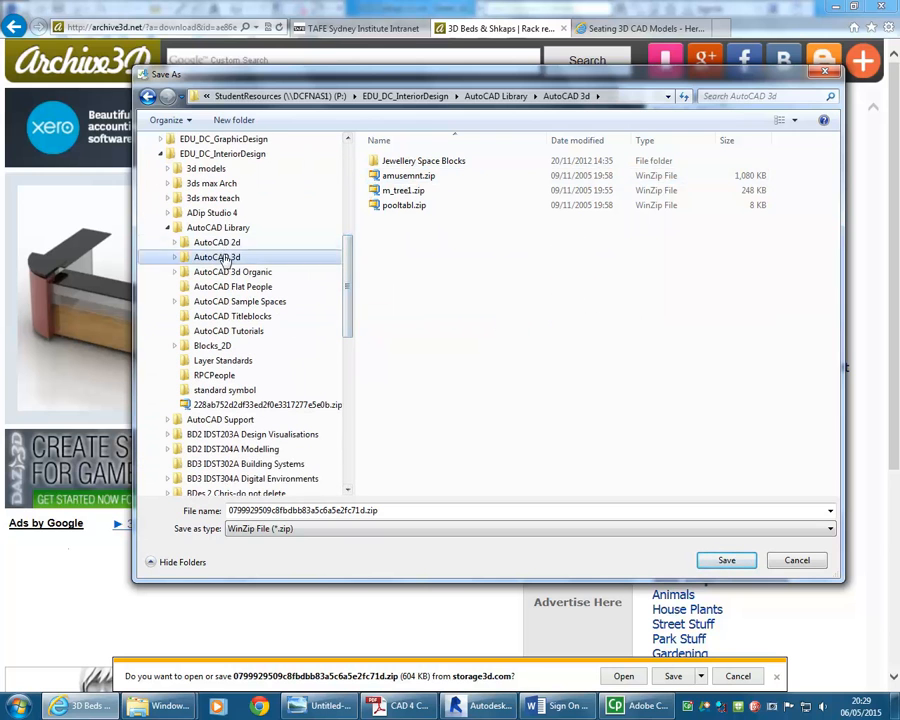
pyautogui.scroll(2, 346, 288)
pyautogui.click(210, 228)
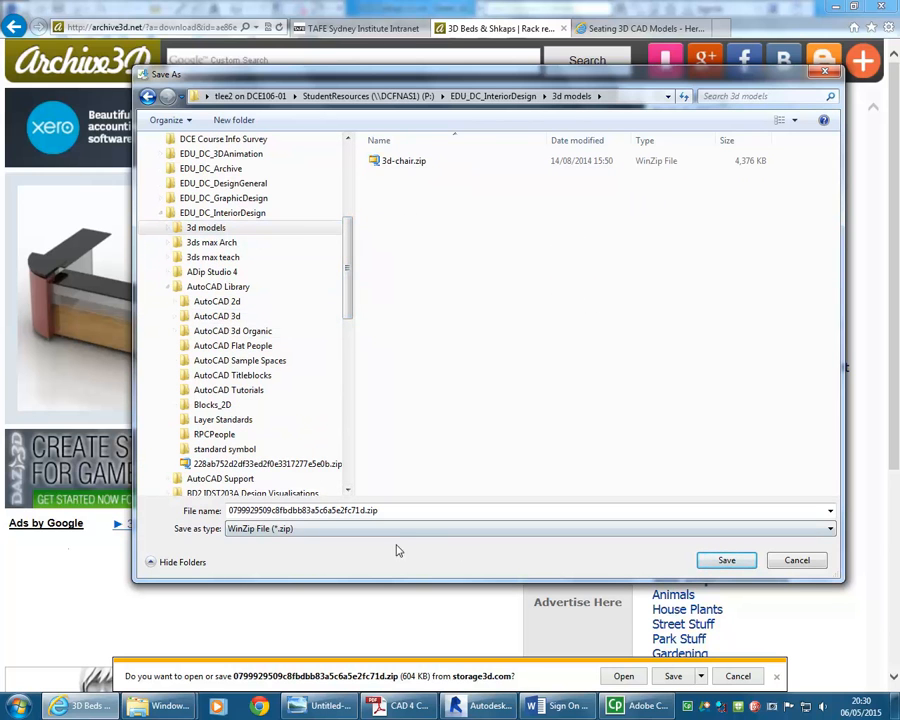
pyautogui.click(745, 562)
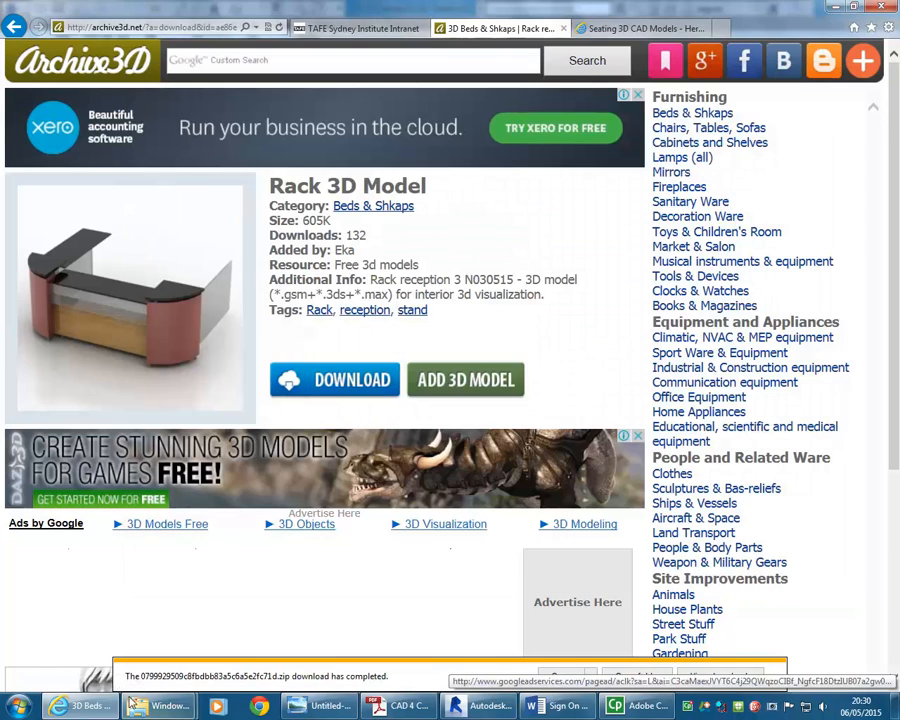
# Open the 3d models folder in Windows Explorer and select the downloaded zip file
pyautogui.moveTo(170, 710)
pyautogui.click(124, 626)
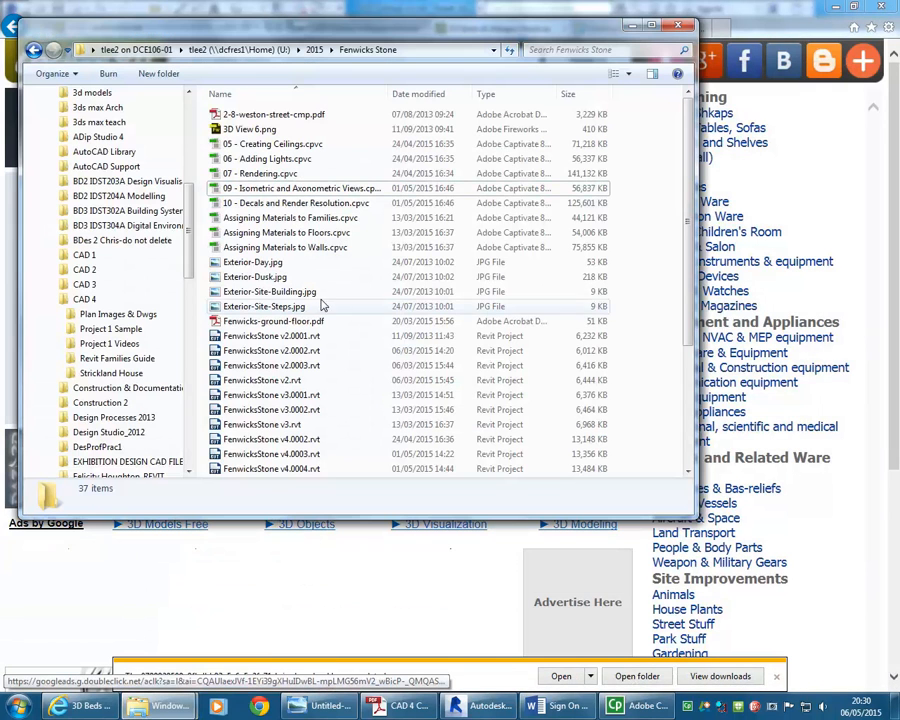
pyautogui.click(84, 92)
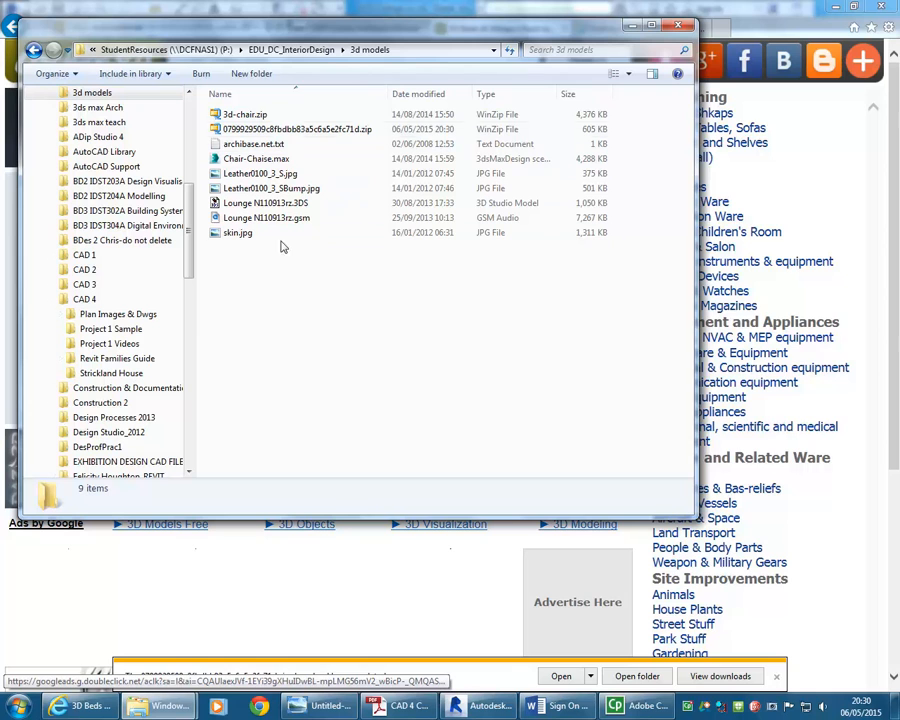
pyautogui.click(286, 130)
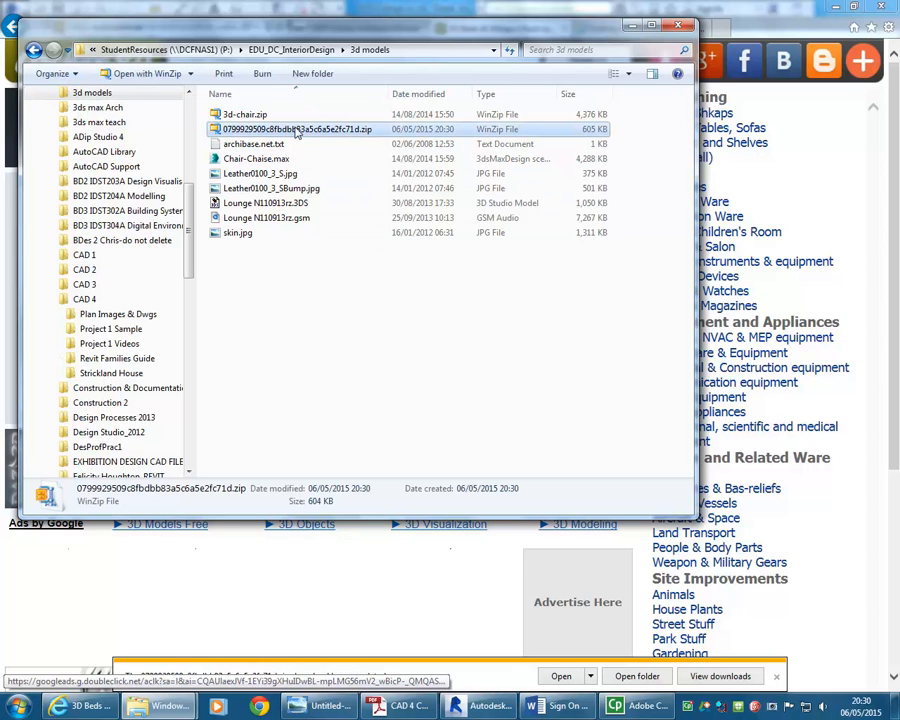
# Rename the downloaded zip file as 3d-rack
pyautogui.rightClick(296, 133)
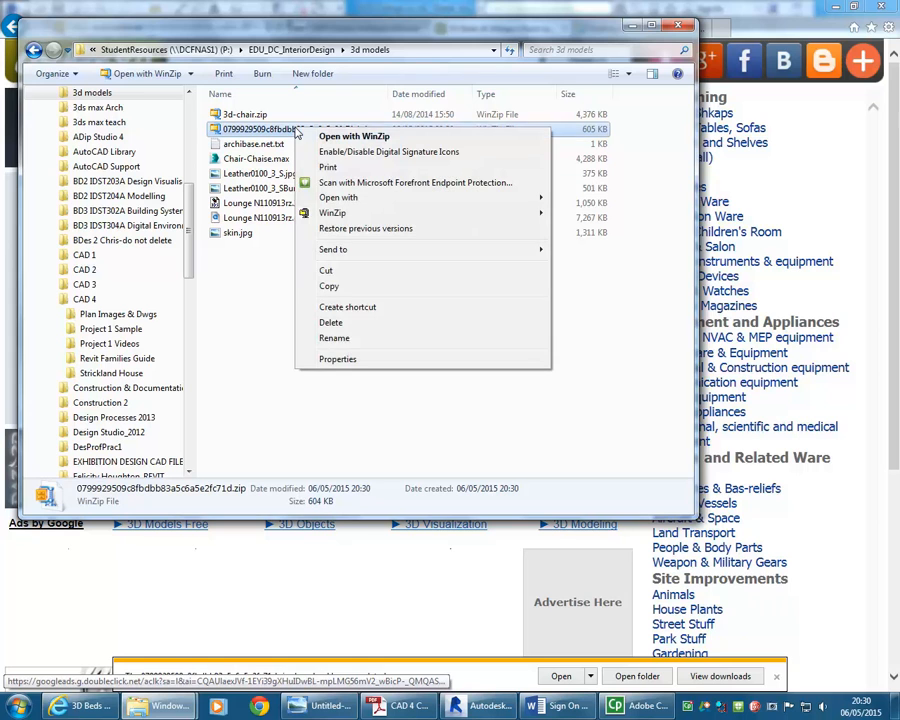
pyautogui.click(334, 338)
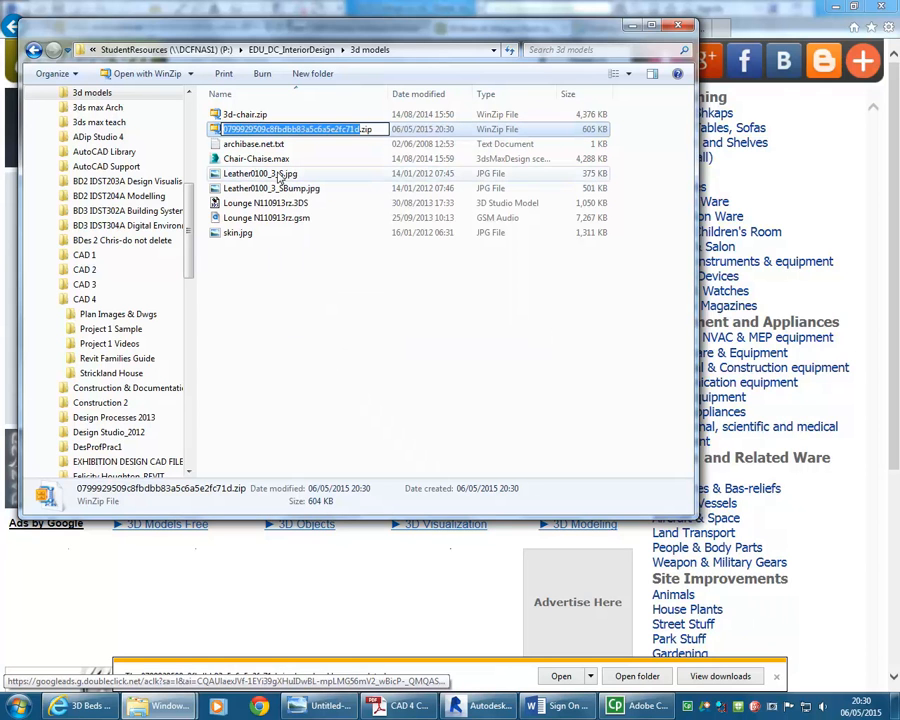
pyautogui.write('3d')
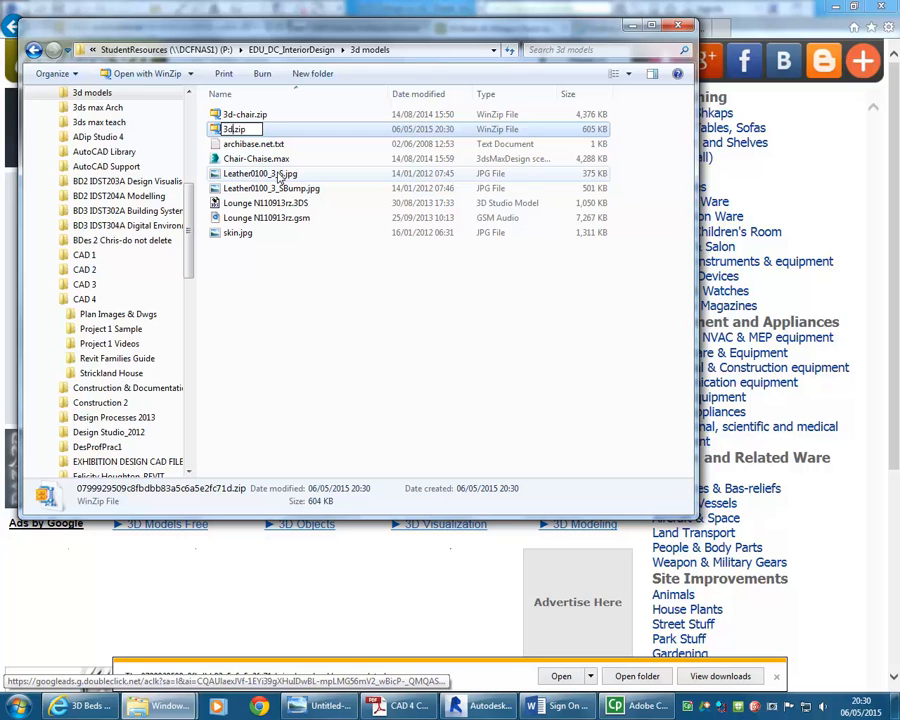
pyautogui.write('-ra')
pyautogui.click(80, 706)
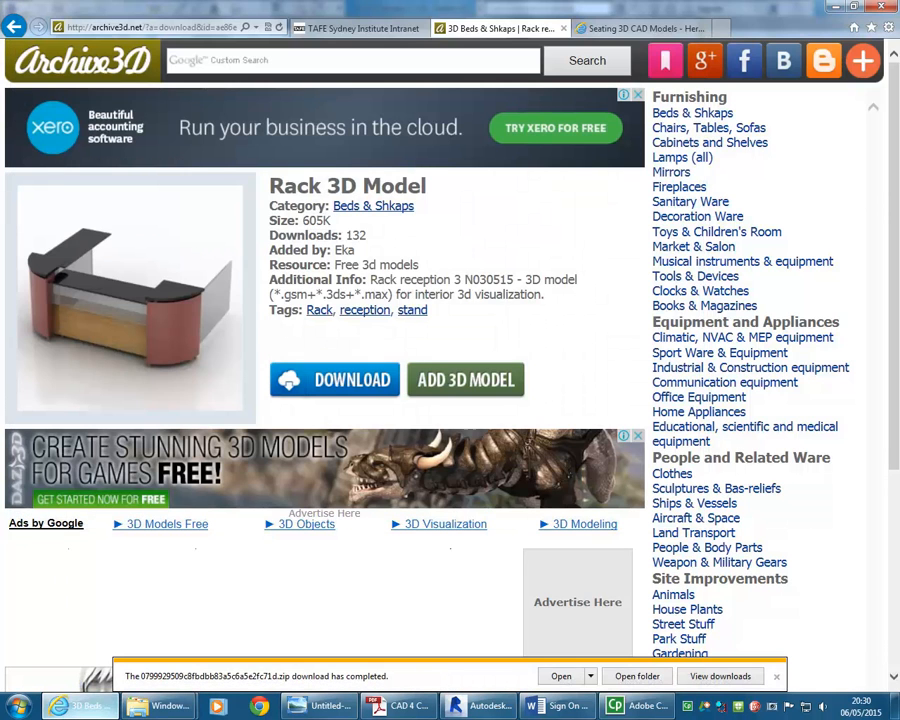
pyautogui.click(165, 706)
pyautogui.click(236, 130)
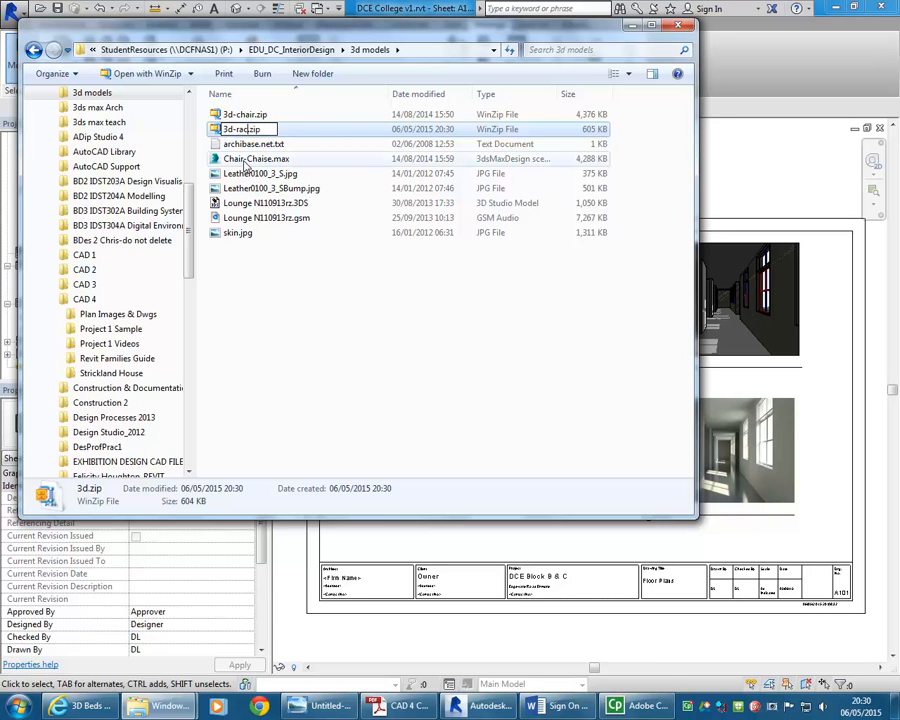
pyautogui.write('-rack')
pyautogui.press('Return')
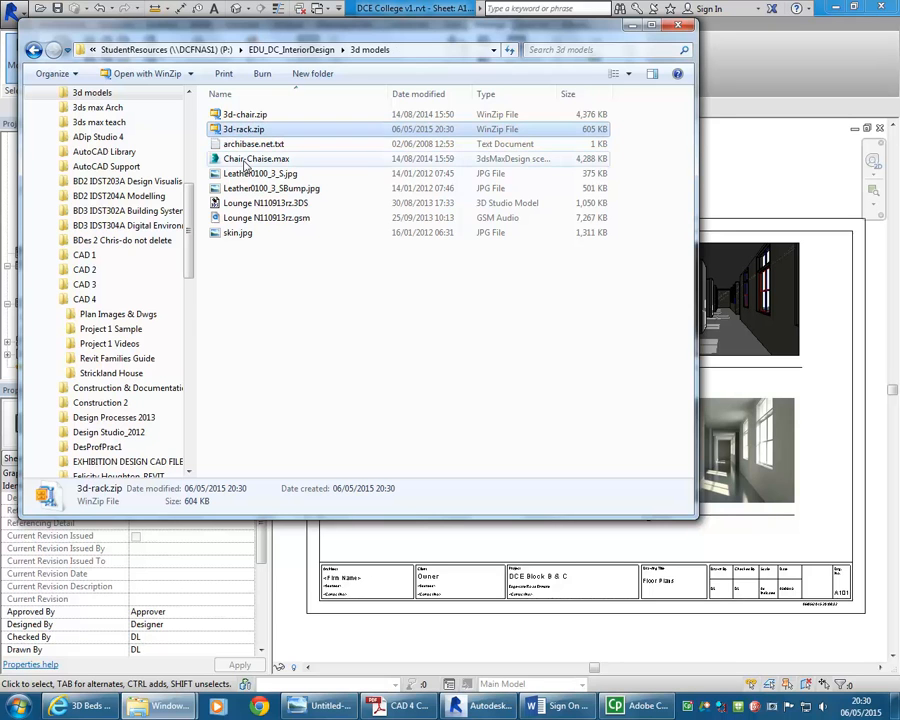
# Extract the 3d-rack.zip archive with WinZip into its own 3d-rack folder
pyautogui.rightClick(238, 129)
pyautogui.moveTo(286, 217)
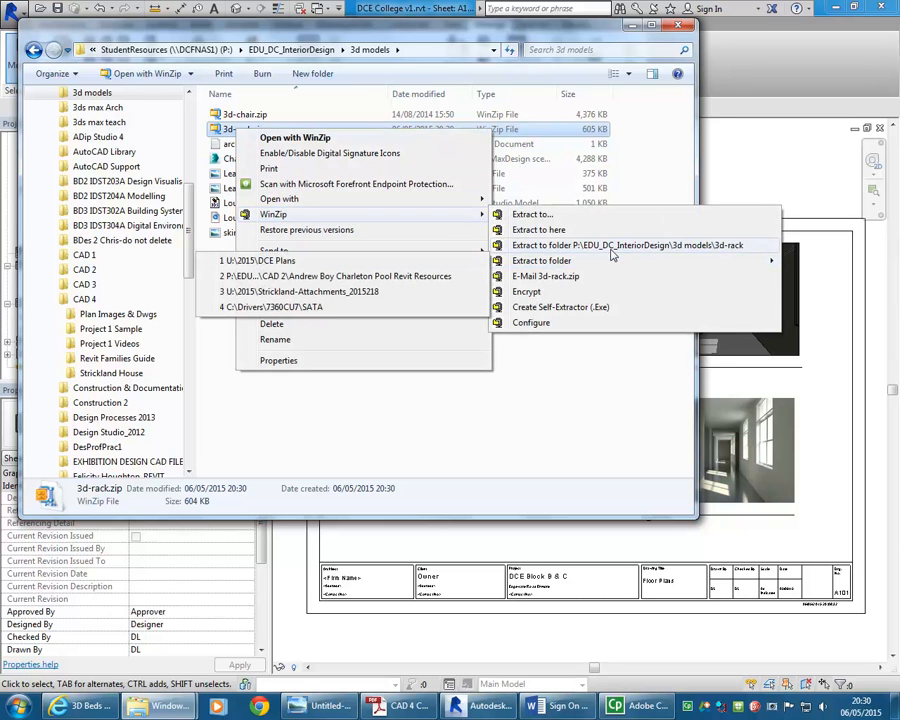
pyautogui.click(520, 245)
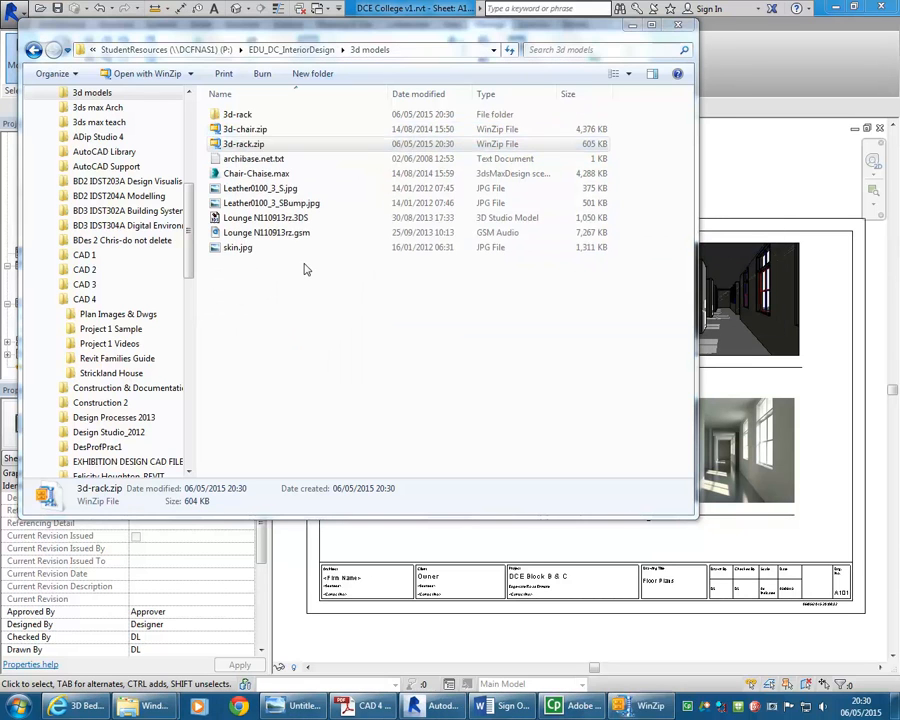
# Open the 3d-rack folder and inspect the extracted model files
pyautogui.doubleClick(245, 116)
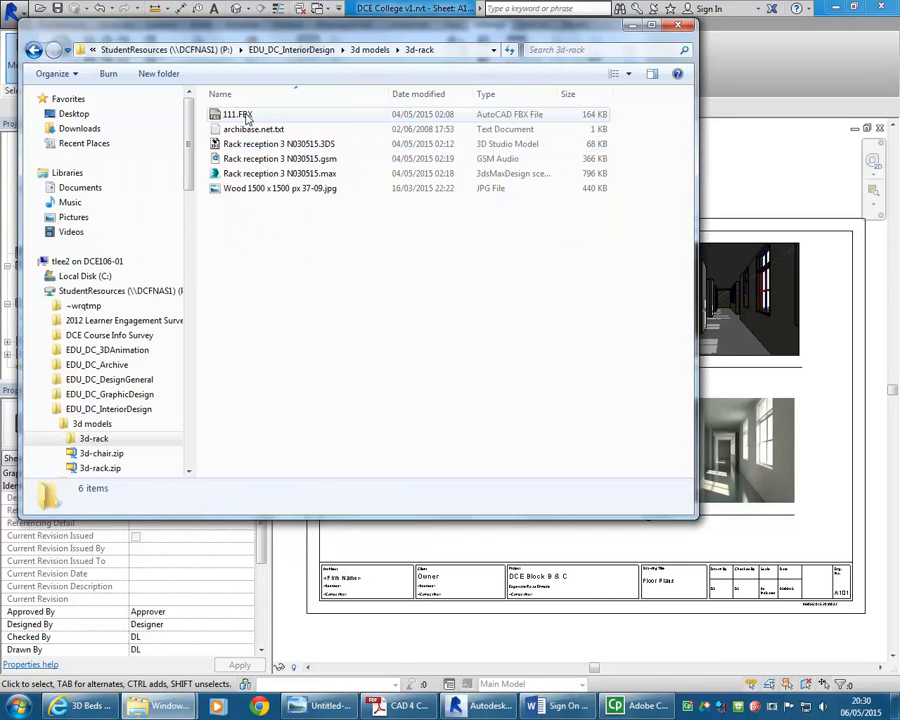
pyautogui.click(286, 147)
pyautogui.click(290, 164)
pyautogui.click(291, 176)
pyautogui.click(329, 361)
pyautogui.click(283, 145)
pyautogui.click(265, 173)
pyautogui.click(271, 158)
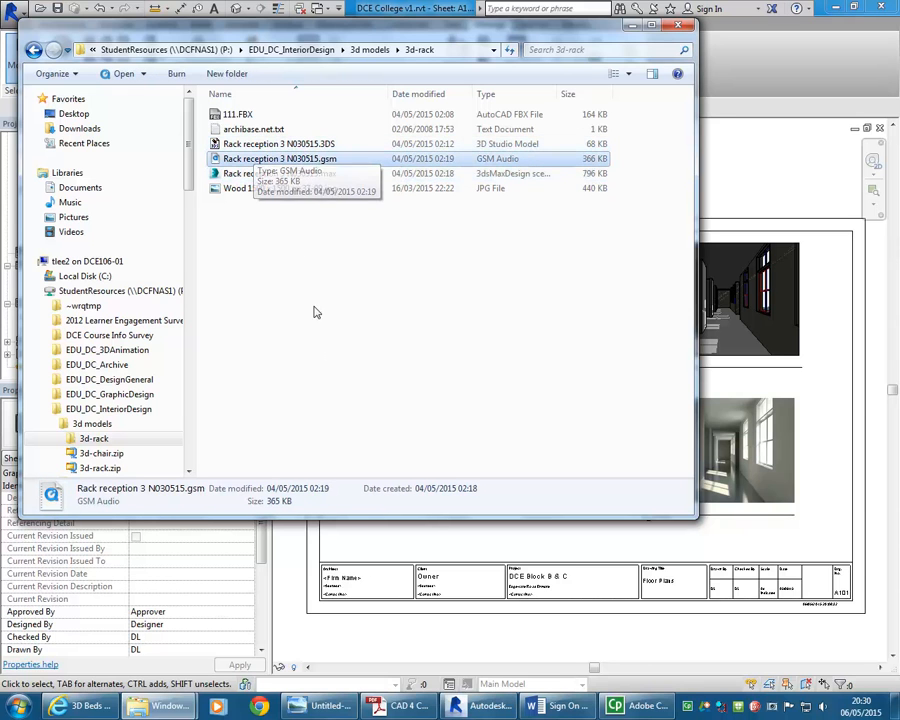
pyautogui.click(325, 275)
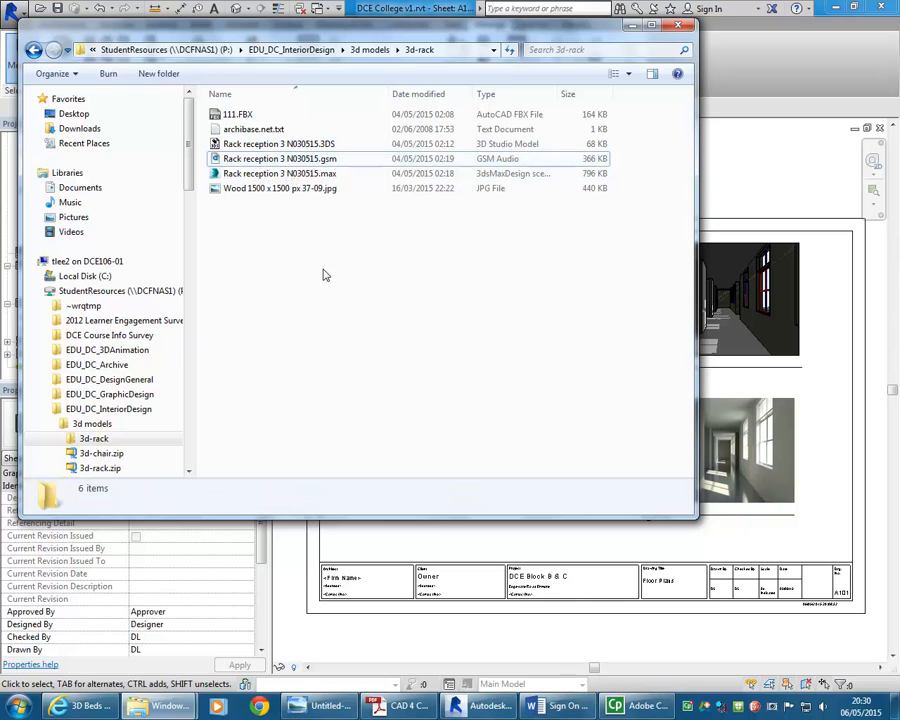
# Return to the Revit project and open the Import CAD dialog to review its supported file types, then cancel it
pyautogui.click(633, 25)
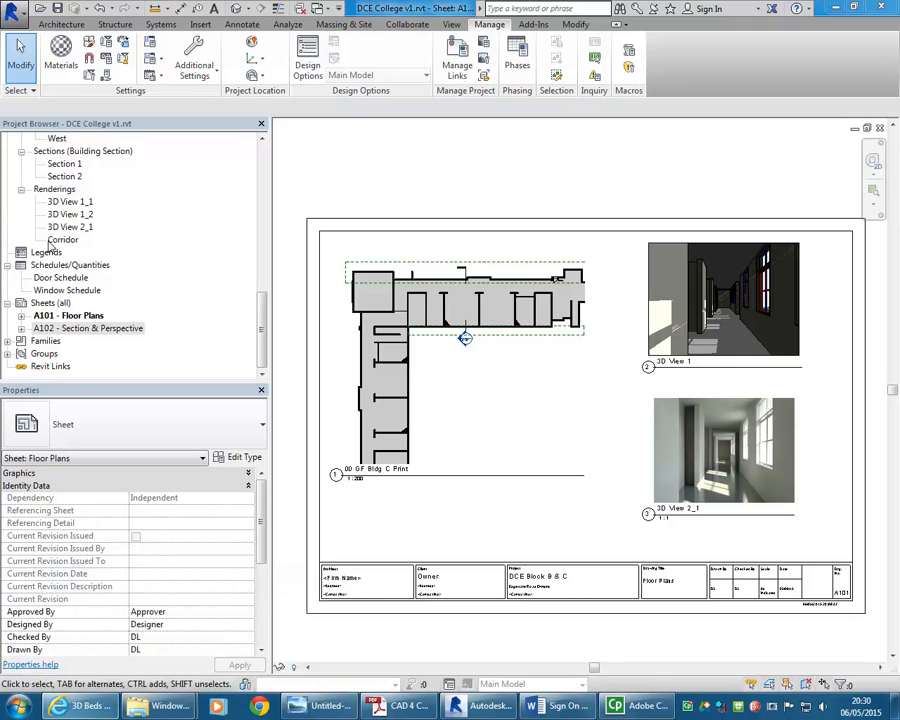
pyautogui.click(205, 26)
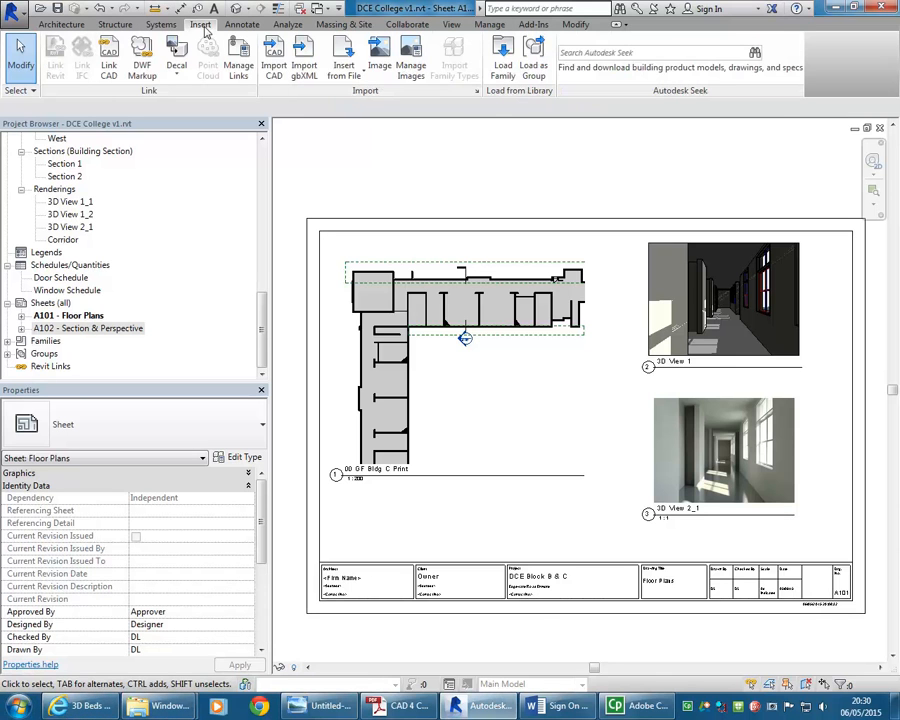
pyautogui.click(274, 70)
pyautogui.click(430, 364)
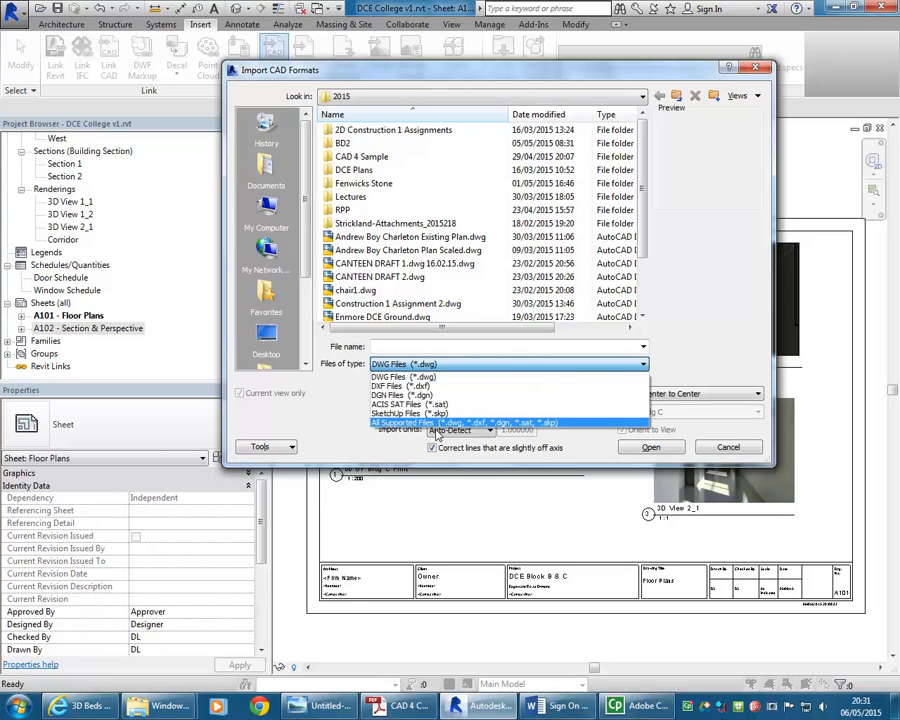
pyautogui.click(414, 378)
pyautogui.click(413, 365)
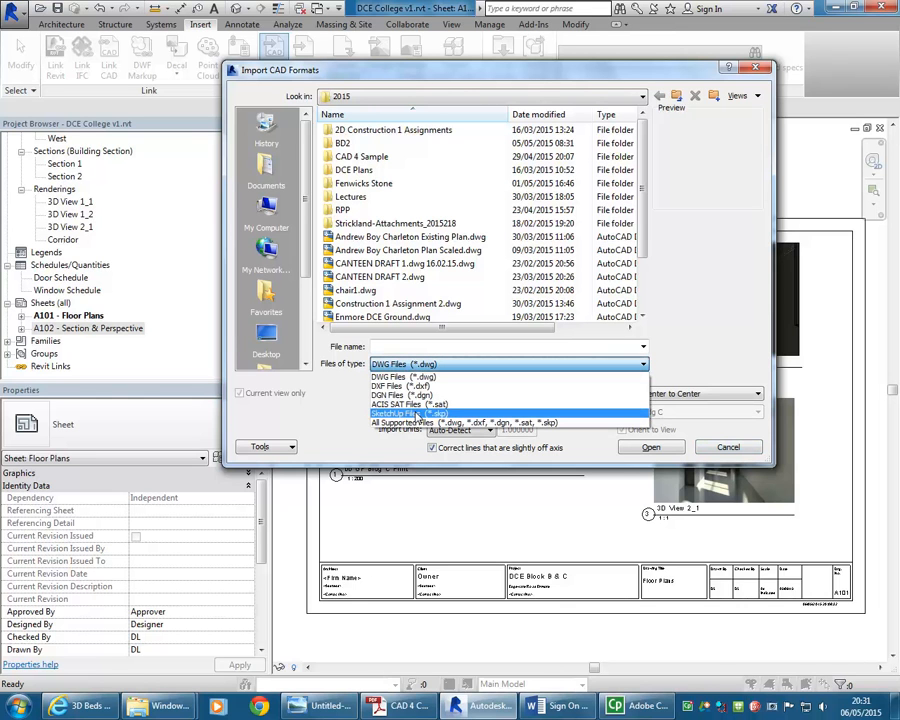
pyautogui.click(445, 367)
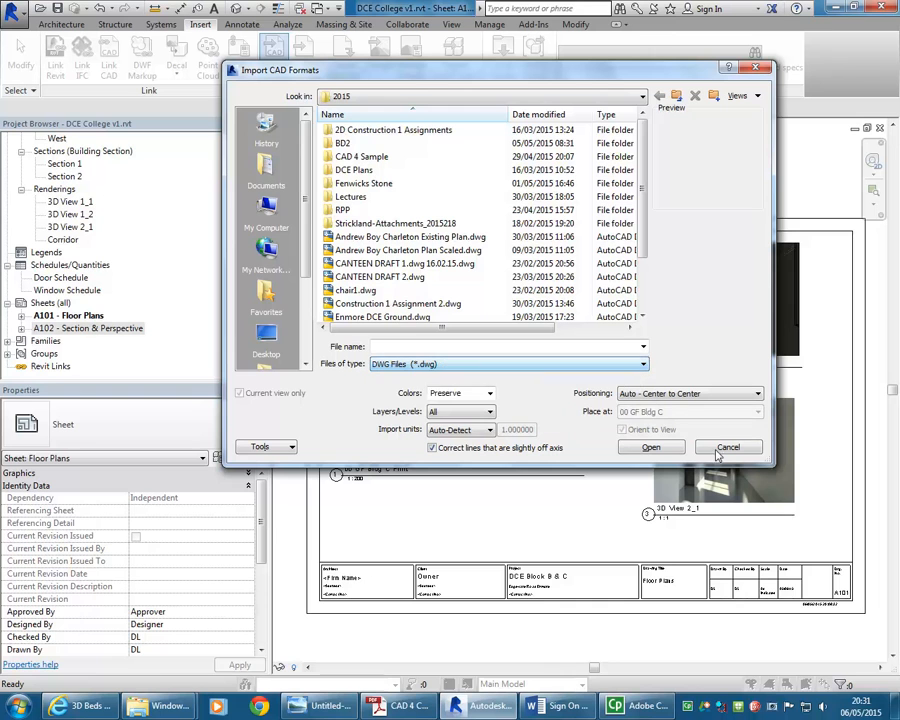
pyautogui.click(727, 447)
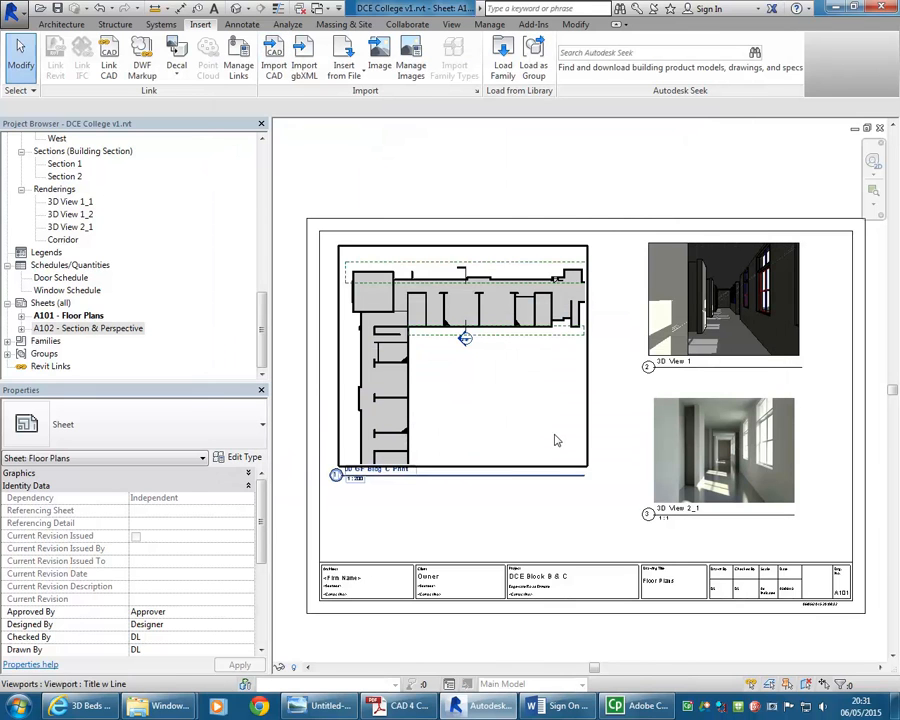
# Launch AutoCAD 2015 from the Start menu and start a new drawing
pyautogui.click(66, 711)
pyautogui.click(66, 712)
pyautogui.click(20, 707)
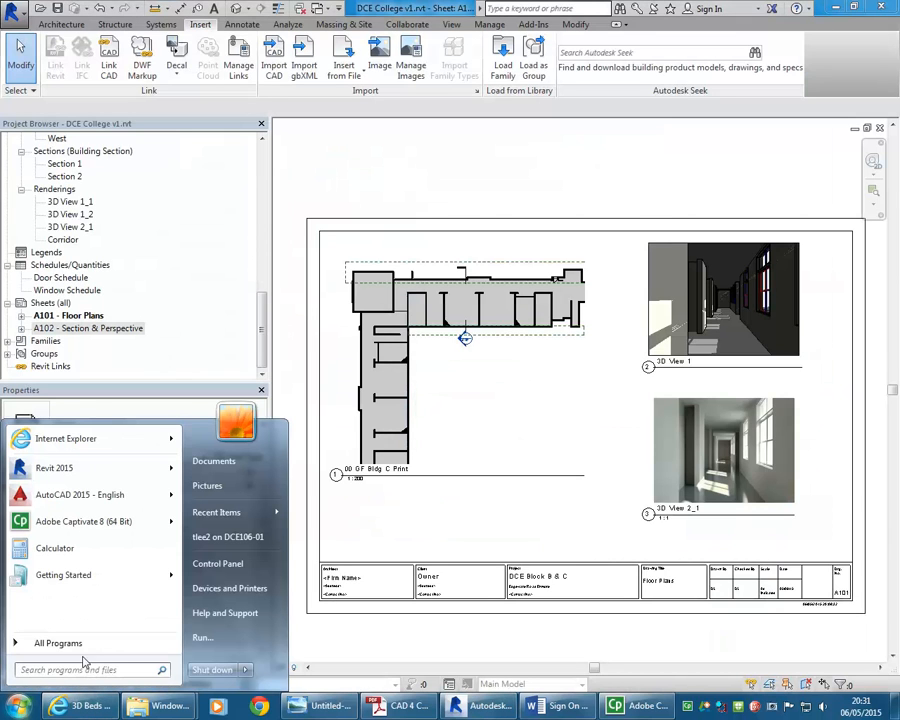
pyautogui.click(106, 494)
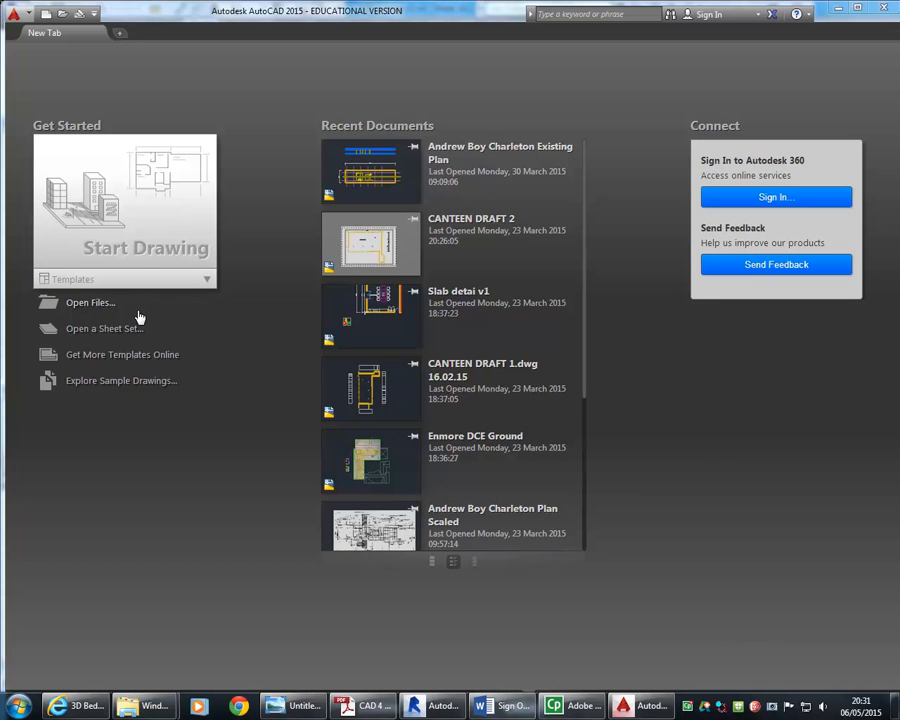
pyautogui.click(137, 215)
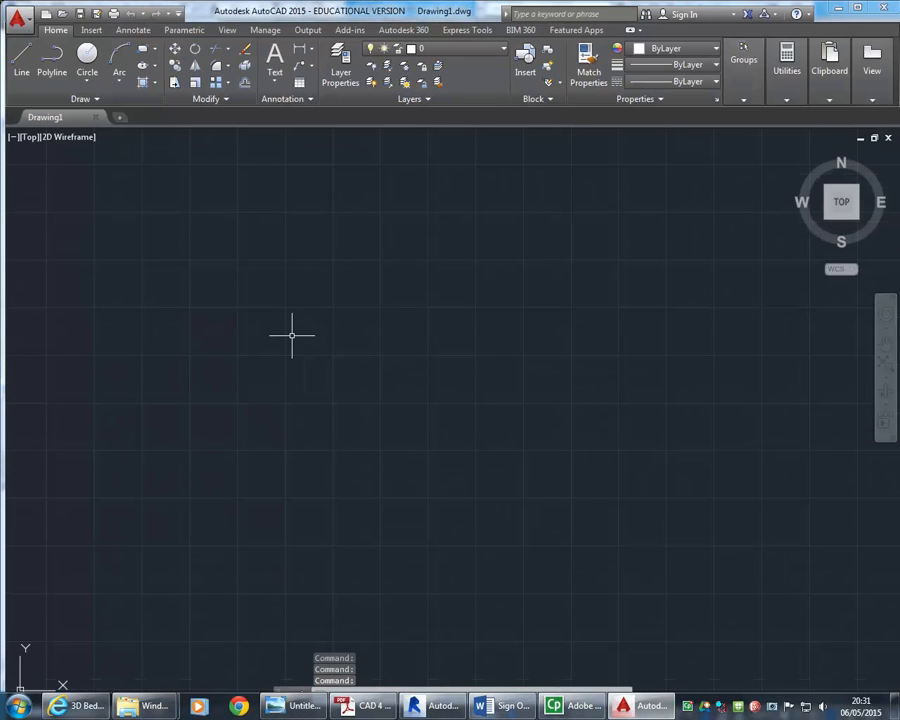
# Start the Import command and set the file type to 3D Studio (*.3ds)
pyautogui.moveTo(229, 468)
pyautogui.mouseDown(button='middle')
pyautogui.moveTo(345, 386)
pyautogui.moveTo(276, 433)
pyautogui.mouseUp(button='middle')
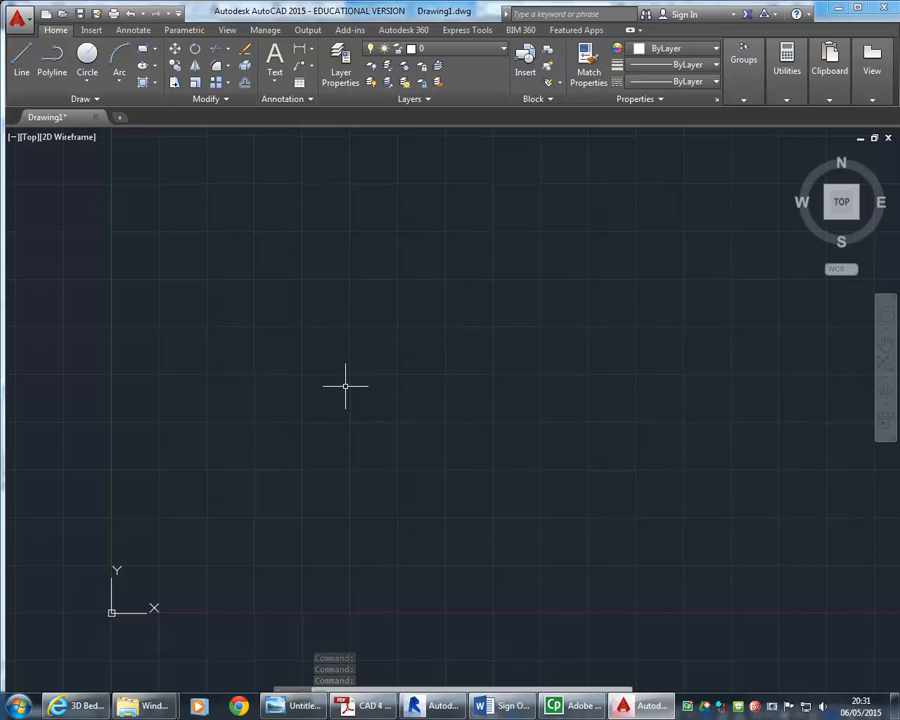
pyautogui.click(91, 30)
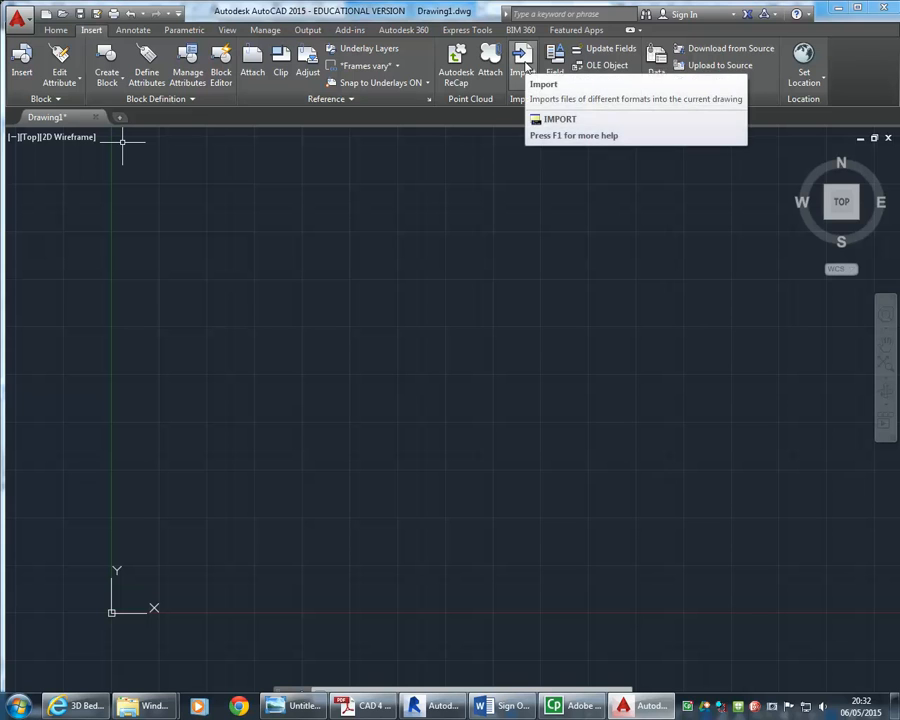
pyautogui.click(523, 60)
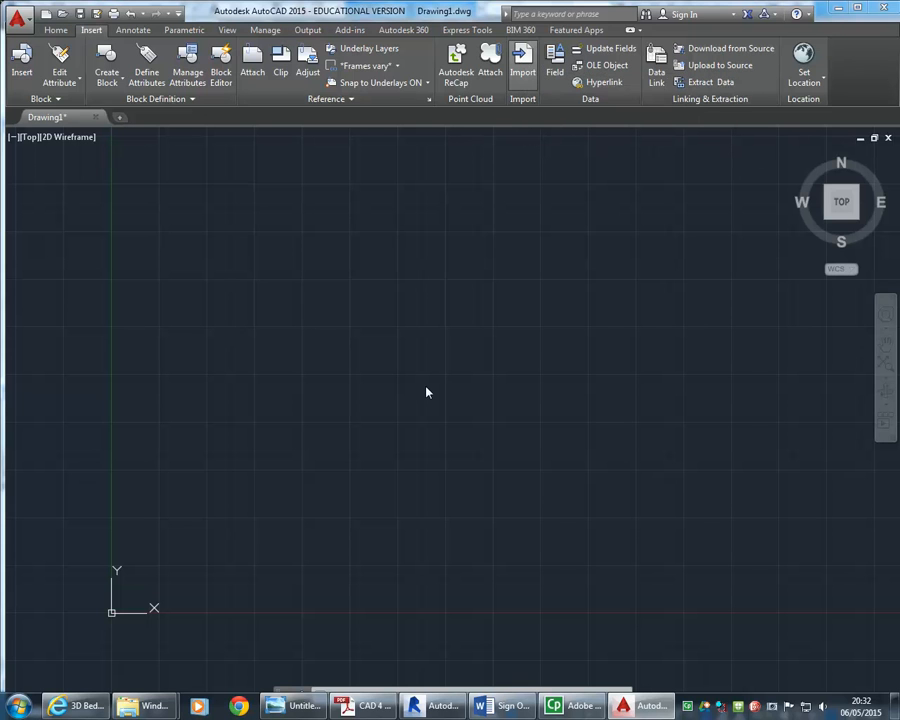
pyautogui.click(434, 526)
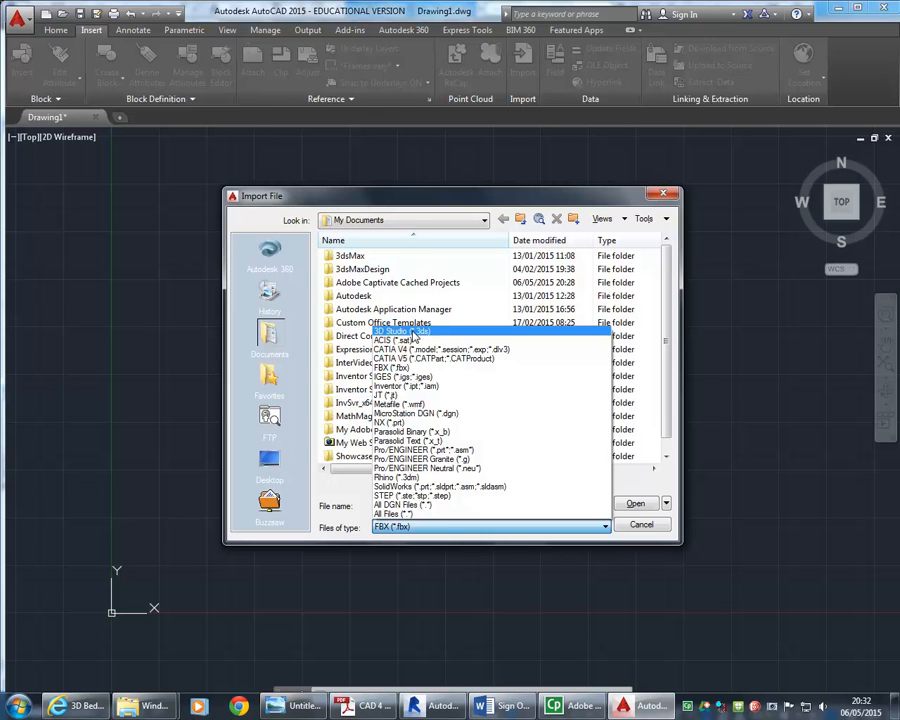
pyautogui.click(414, 332)
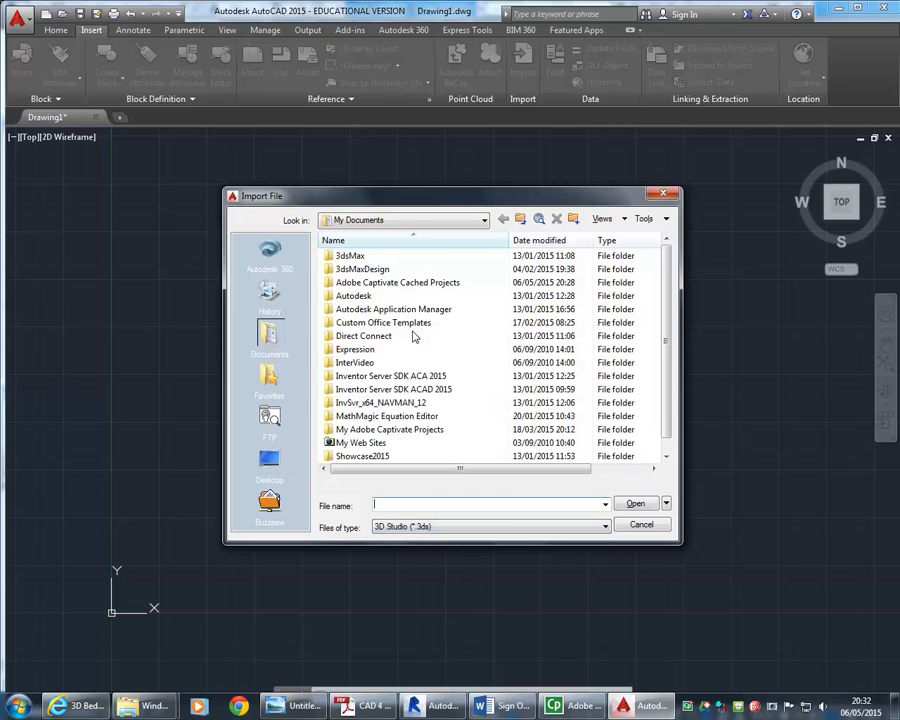
pyautogui.click(438, 502)
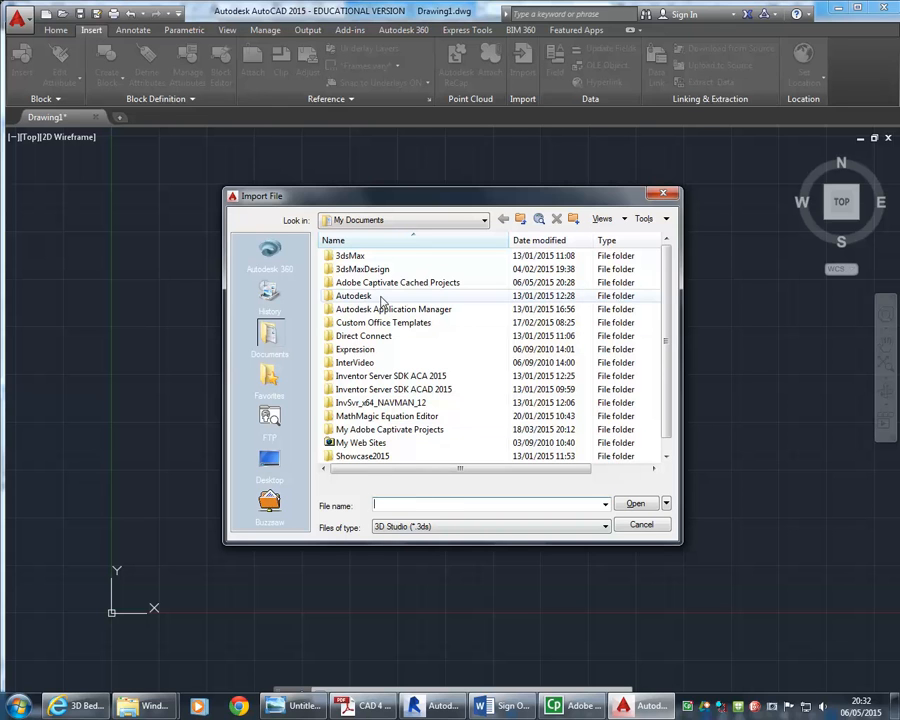
# Browse to StudentResources (P:) > EDU_DC_InteriorDesign > 3d models > 3d-rack and open Rack reception 3 N030515.3DS
pyautogui.click(407, 226)
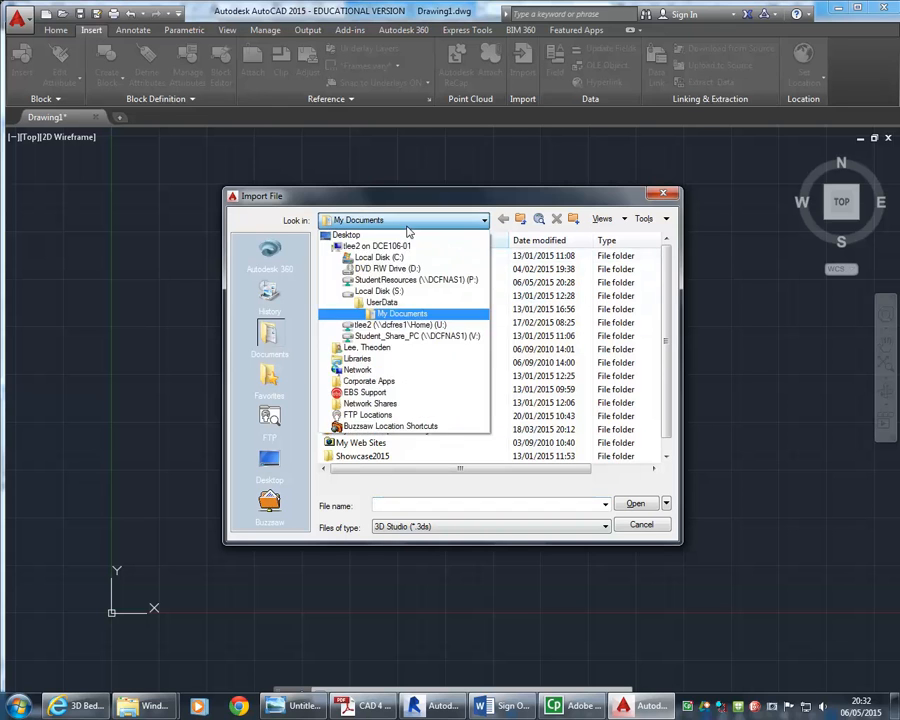
pyautogui.click(405, 253)
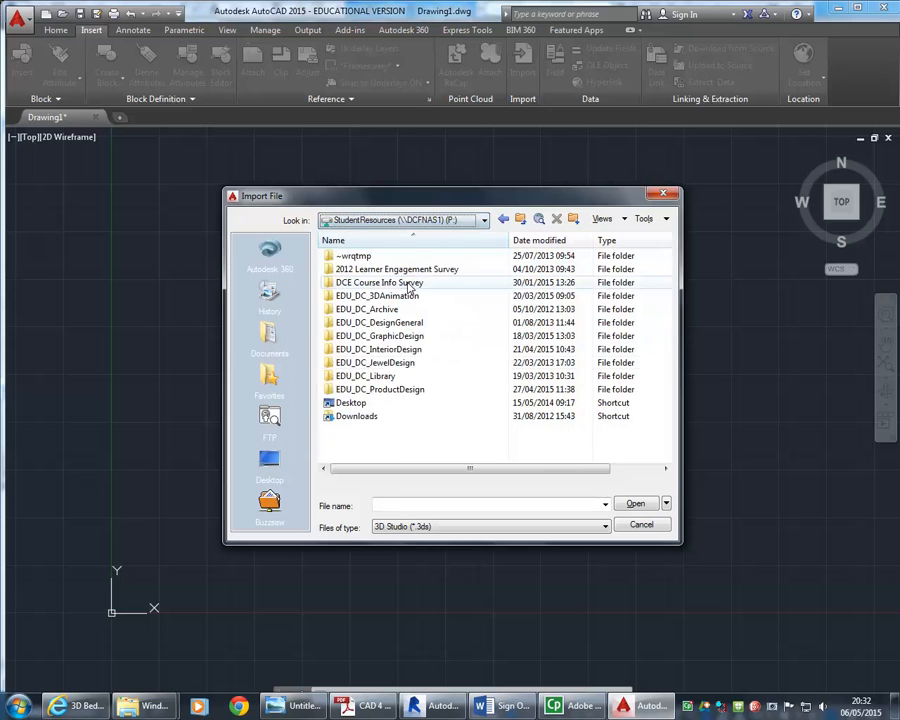
pyautogui.doubleClick(375, 352)
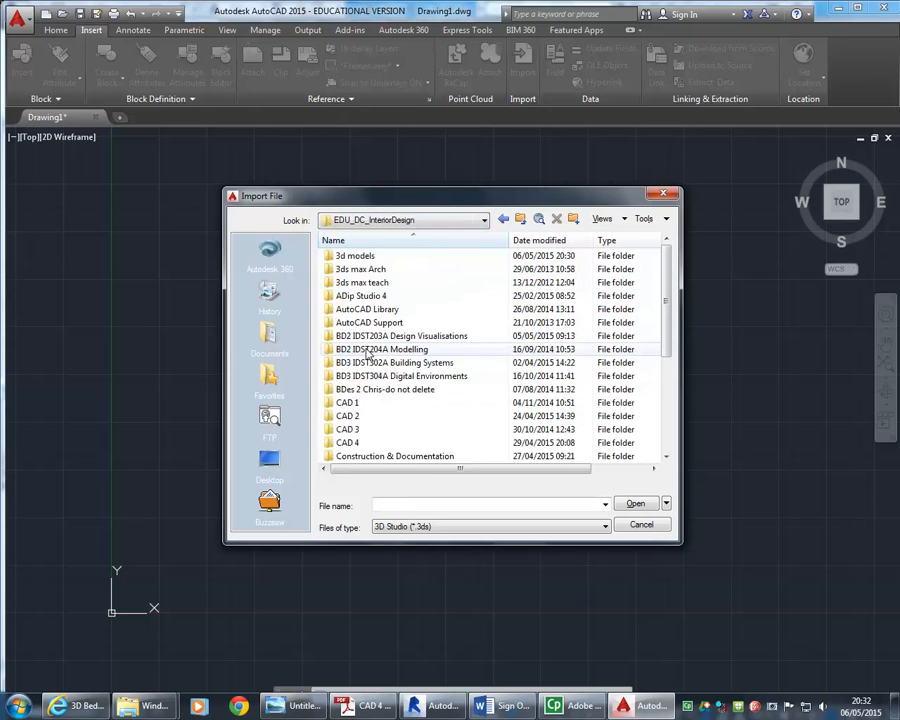
pyautogui.doubleClick(355, 256)
pyautogui.doubleClick(354, 256)
pyautogui.click(359, 256)
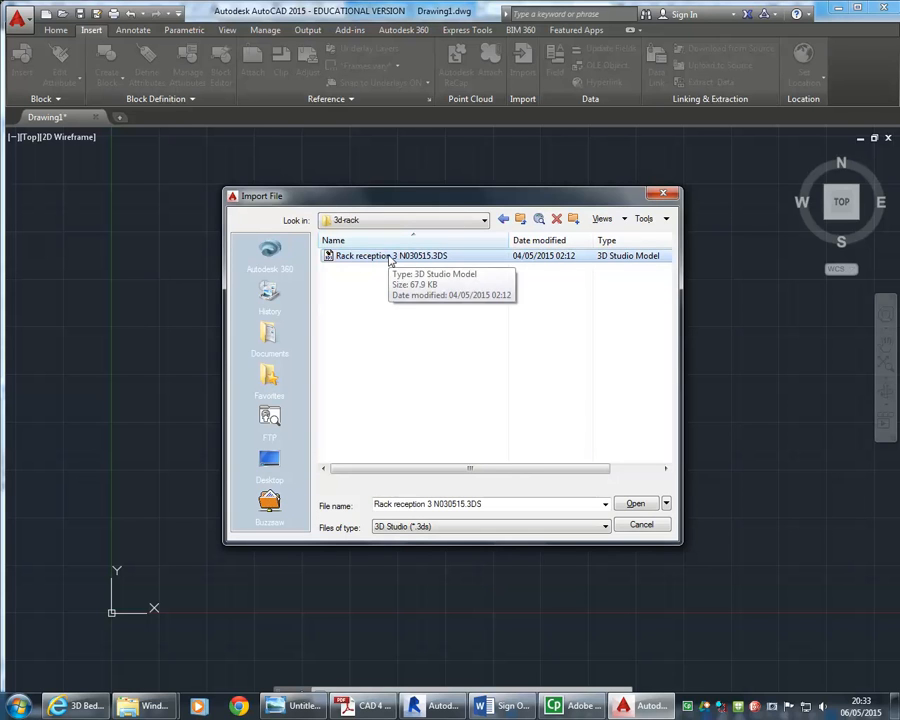
pyautogui.doubleClick(390, 257)
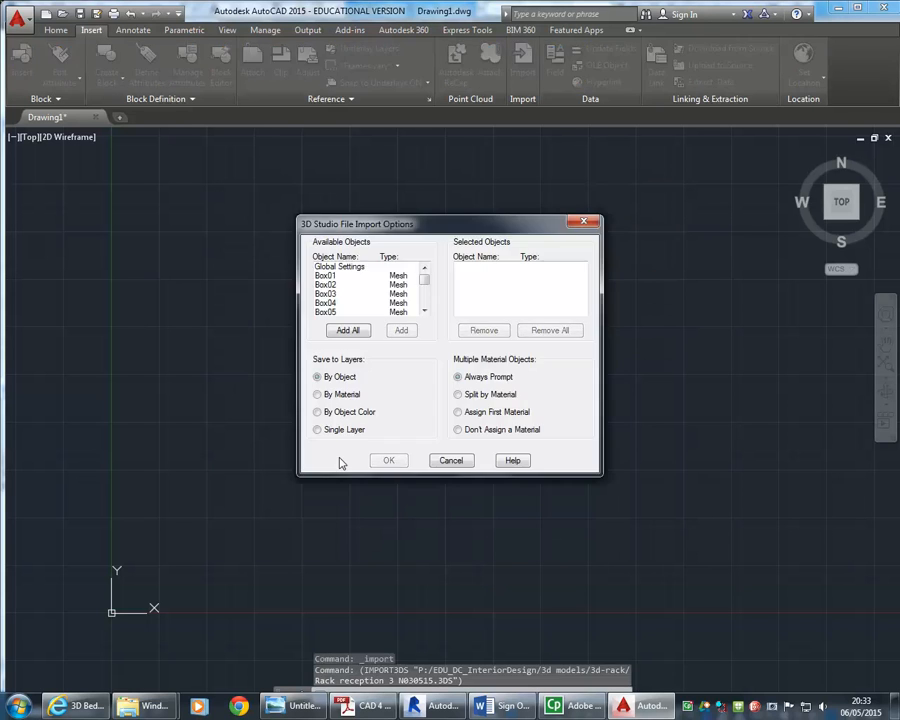
# Add all objects to the import selection except Global Settings and confirm the 3D Studio import options
pyautogui.click(348, 330)
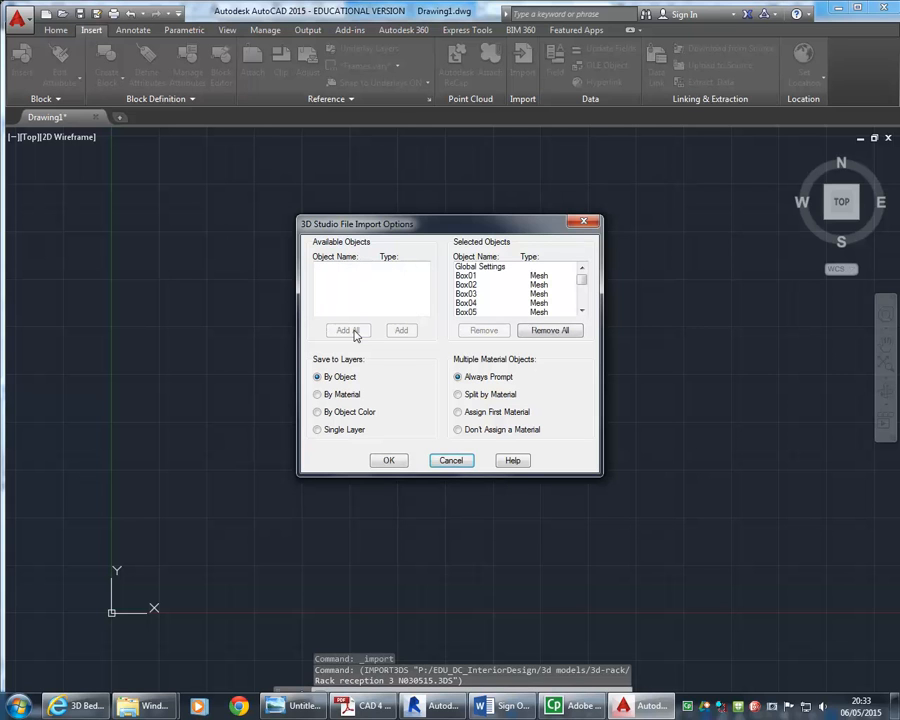
pyautogui.click(490, 267)
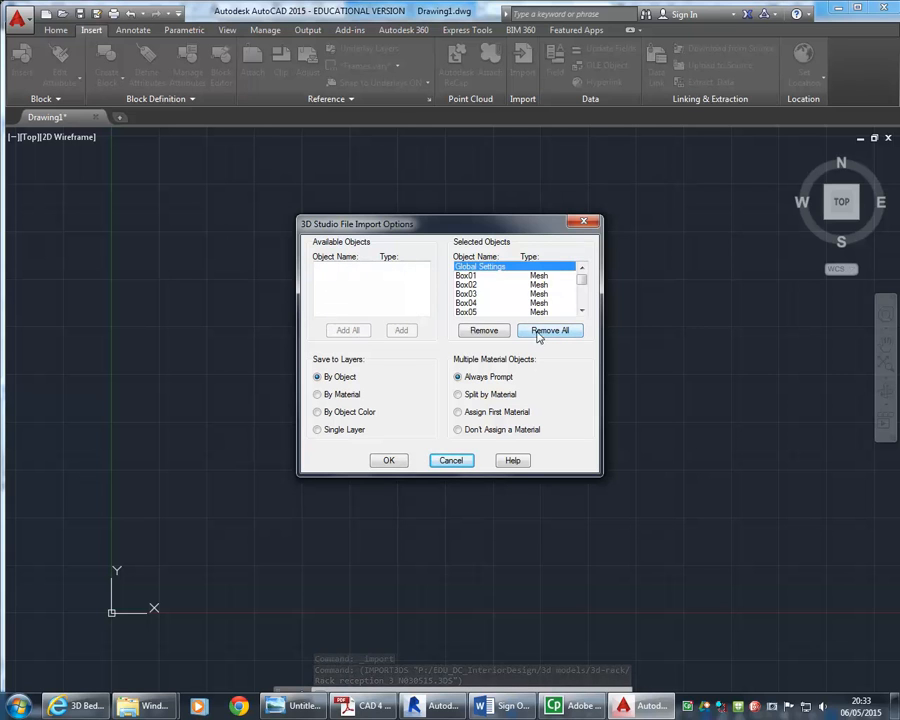
pyautogui.click(475, 330)
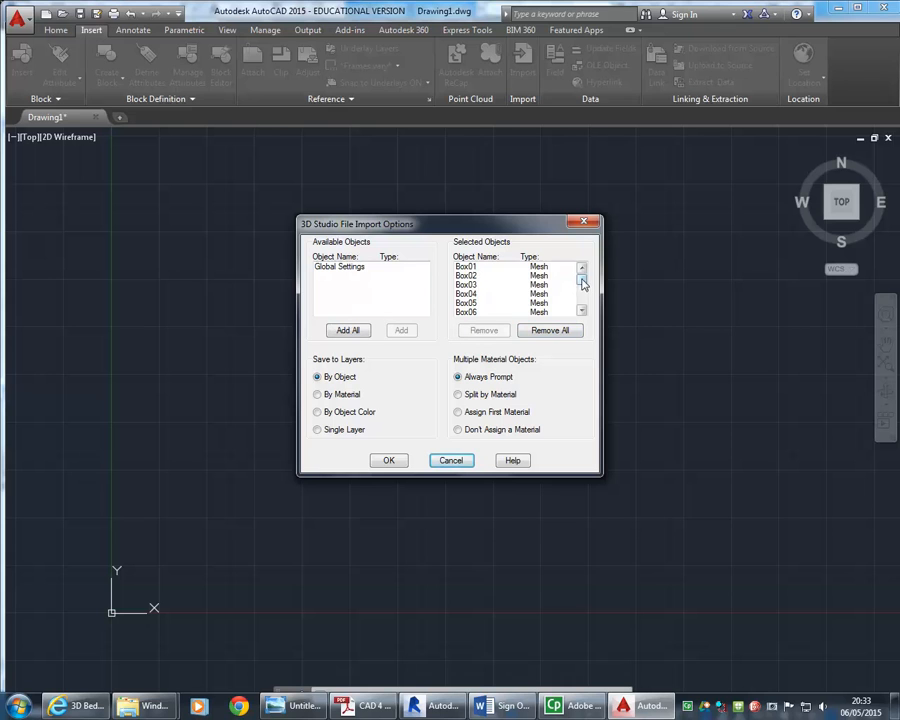
pyautogui.moveTo(586, 281)
pyautogui.mouseDown()
pyautogui.moveTo(583, 304)
pyautogui.moveTo(582, 270)
pyautogui.mouseUp()
pyautogui.click(401, 461)
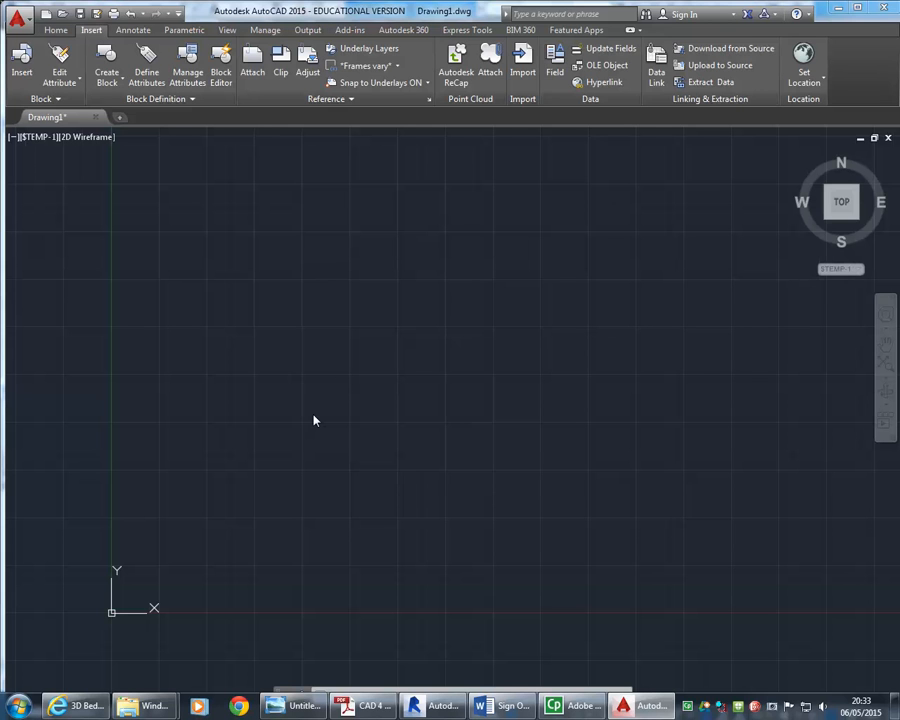
# Zoom to the imported rack reception and orbit around it to inspect the model in 3D
pyautogui.middleClick(331, 381)
pyautogui.middleClick(331, 381)
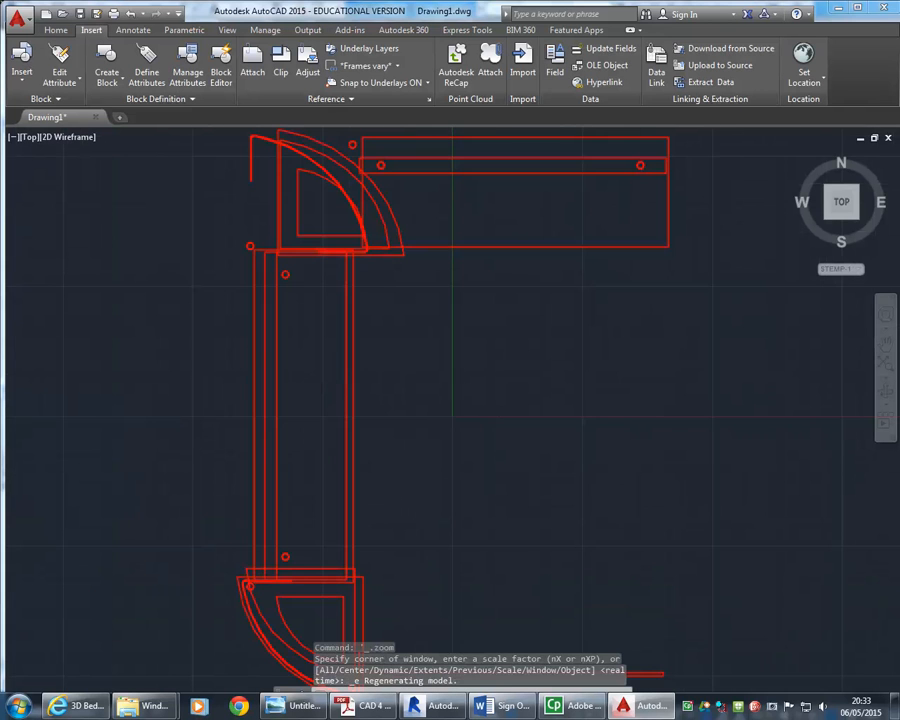
pyautogui.scroll(-2, 241, 549)
pyautogui.moveTo(227, 554)
pyautogui.mouseDown(button='middle')
pyautogui.moveTo(271, 501)
pyautogui.moveTo(231, 542)
pyautogui.moveTo(349, 351)
pyautogui.moveTo(428, 300)
pyautogui.moveTo(368, 283)
pyautogui.moveTo(333, 502)
pyautogui.moveTo(412, 466)
pyautogui.moveTo(460, 472)
pyautogui.mouseUp(button='middle')
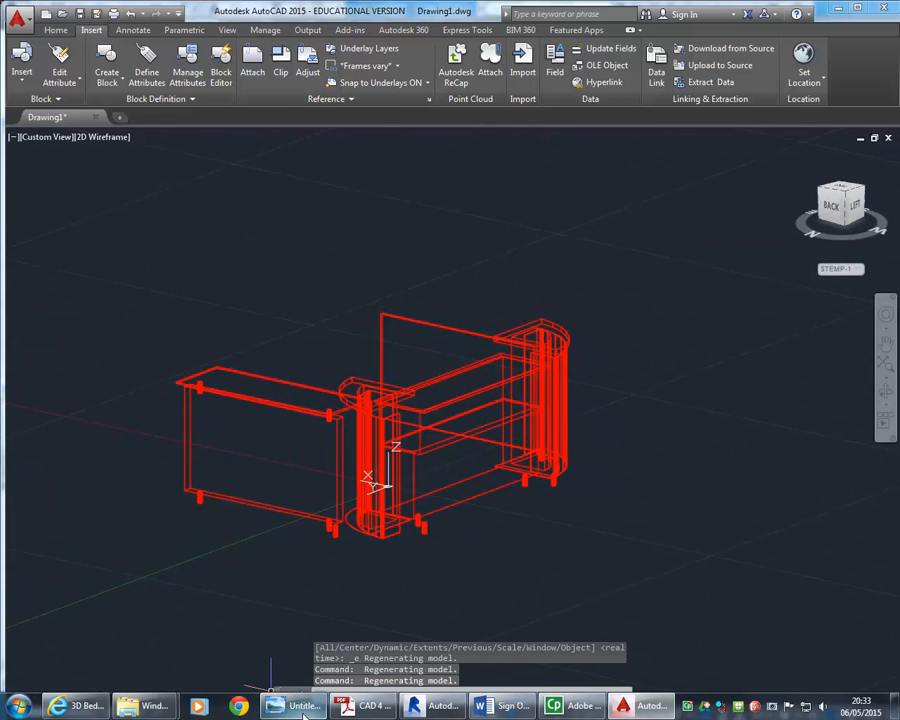
pyautogui.click(85, 706)
pyautogui.click(90, 707)
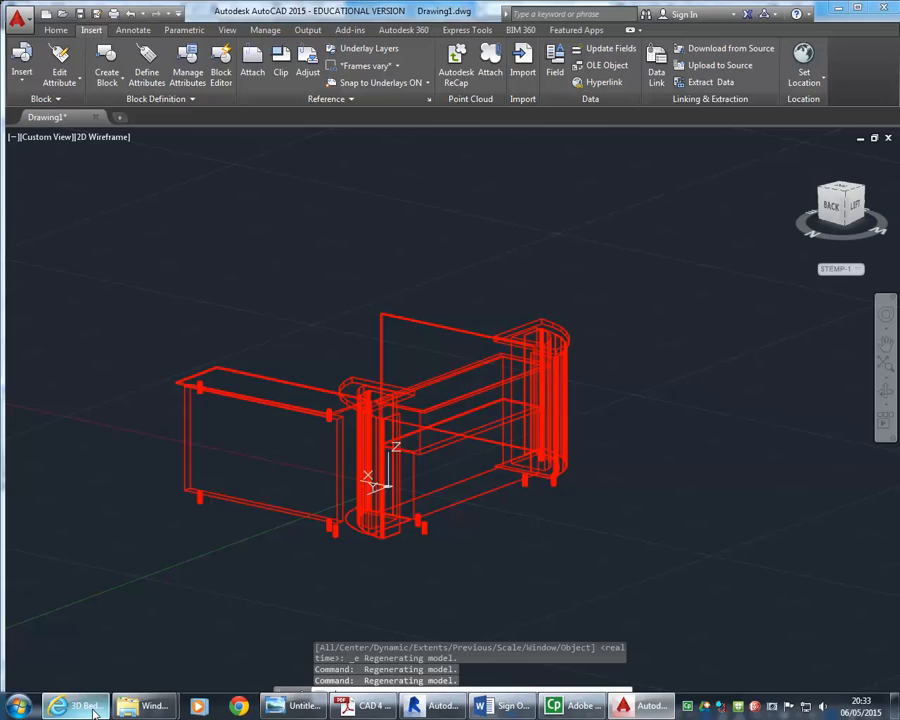
pyautogui.click(91, 708)
pyautogui.click(91, 708)
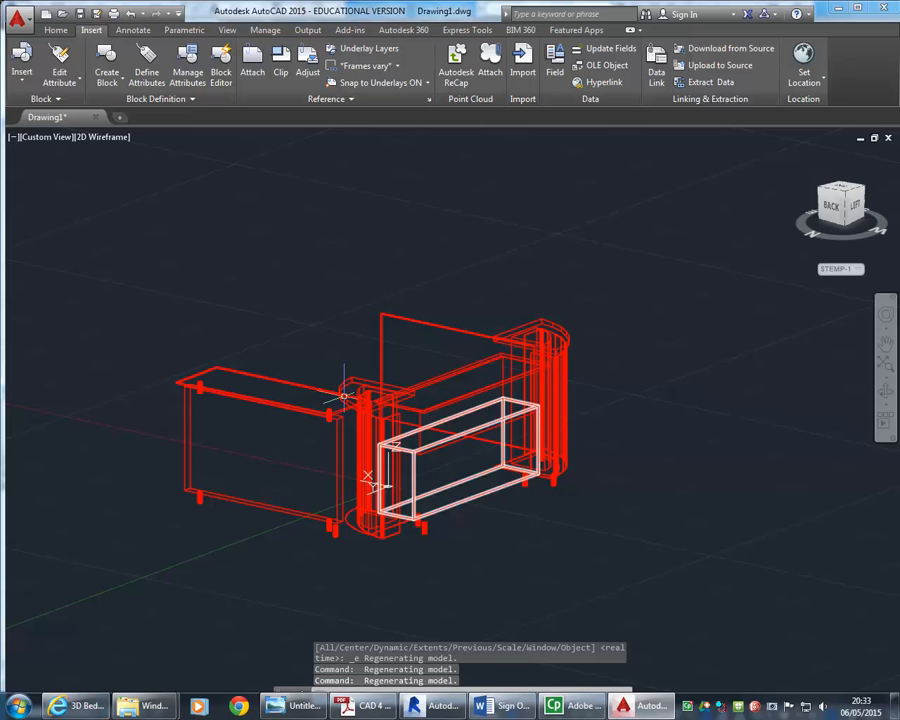
pyautogui.keyDown('shift'); pyautogui.moveTo(410, 400); pyautogui.dragTo(382, 355, button='middle'); pyautogui.keyUp('shift')
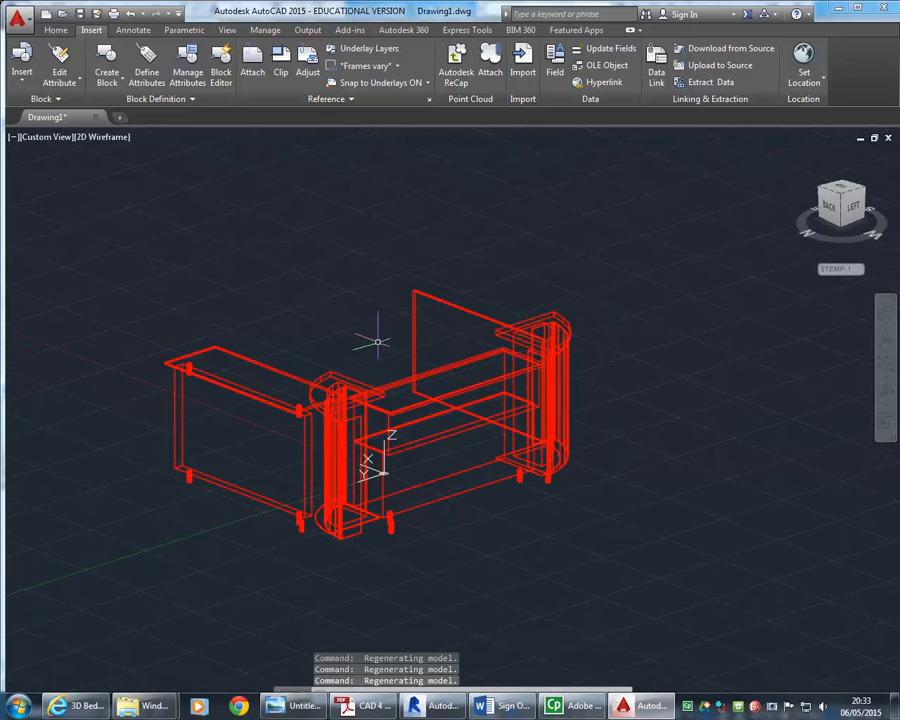
pyautogui.scroll(3, 360, 340)
pyautogui.moveTo(325, 305); pyautogui.dragTo(346, 326, button='middle')
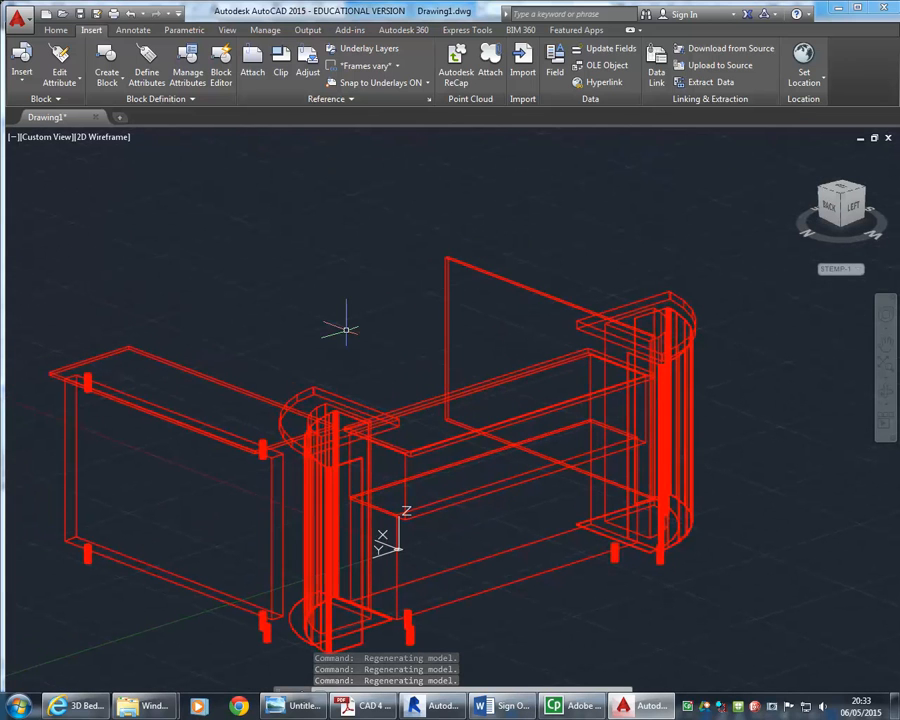
pyautogui.scroll(-3, 334, 301)
pyautogui.scroll(3, 333, 306)
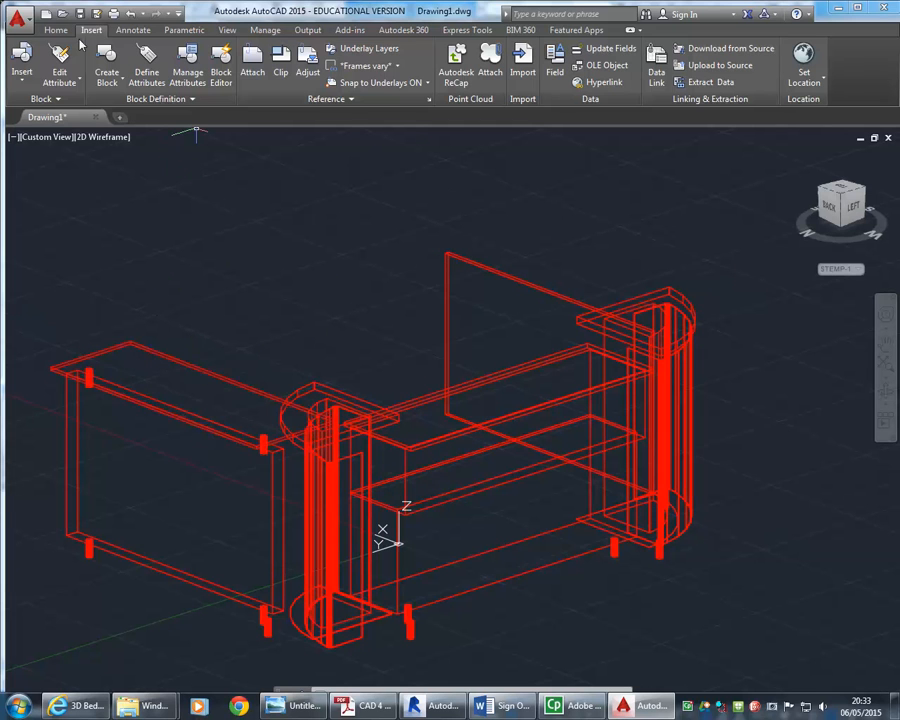
# Measure the length of the left counter's base edge with the Measure distance tool
pyautogui.click(60, 32)
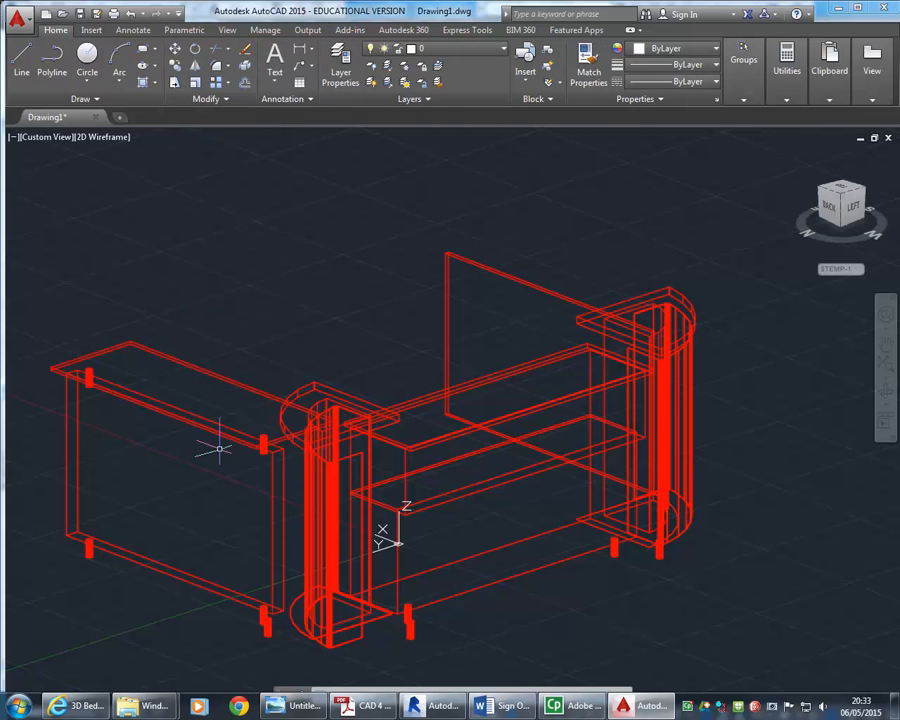
pyautogui.moveTo(215, 452); pyautogui.dragTo(235, 341, button='middle')
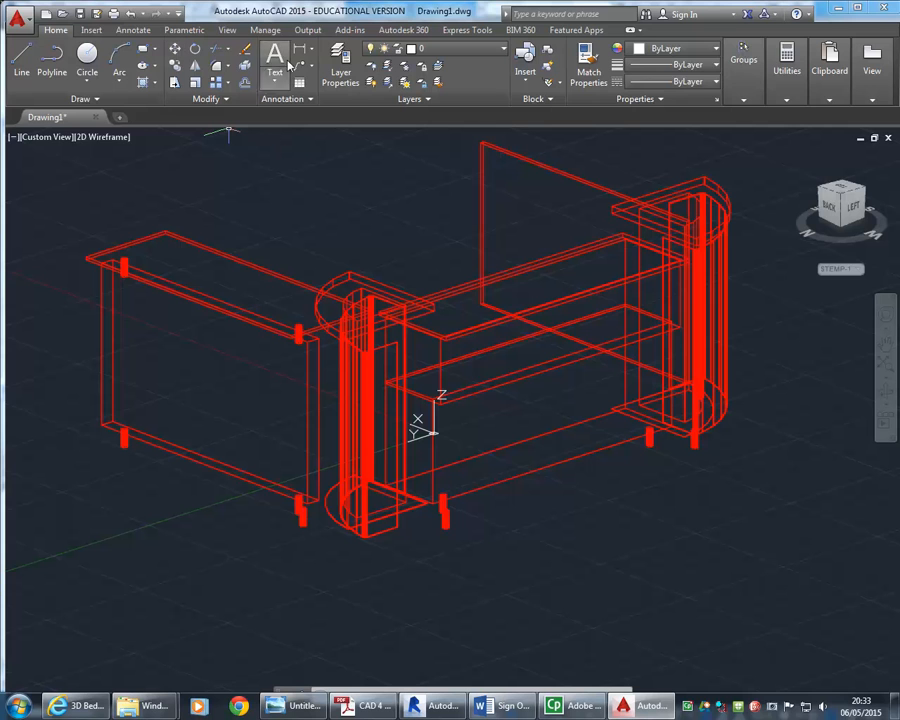
pyautogui.click(781, 68)
pyautogui.click(790, 120)
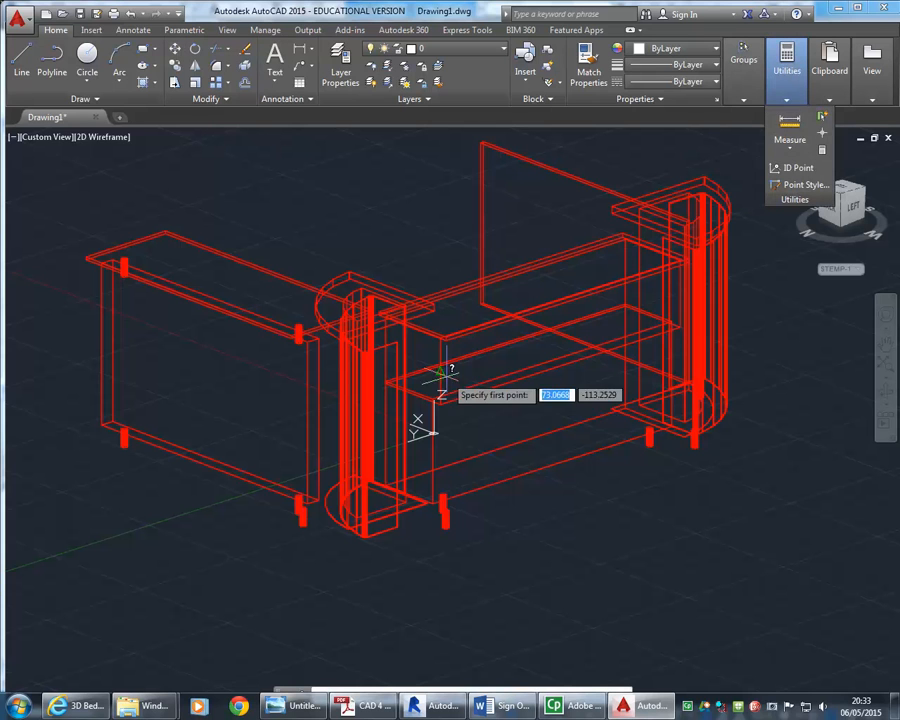
pyautogui.click(80, 449)
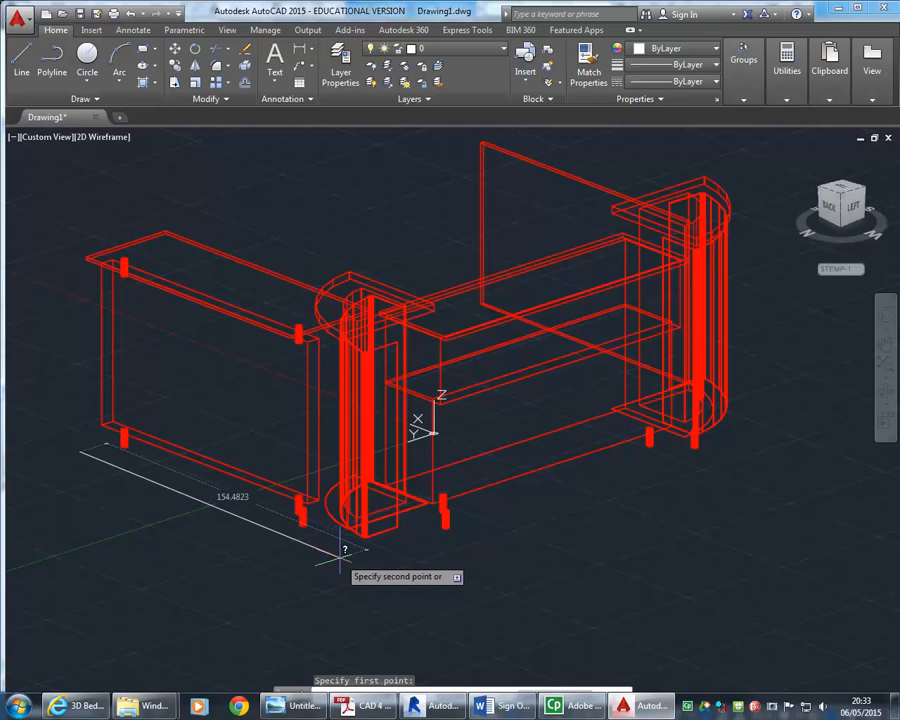
pyautogui.click(340, 558)
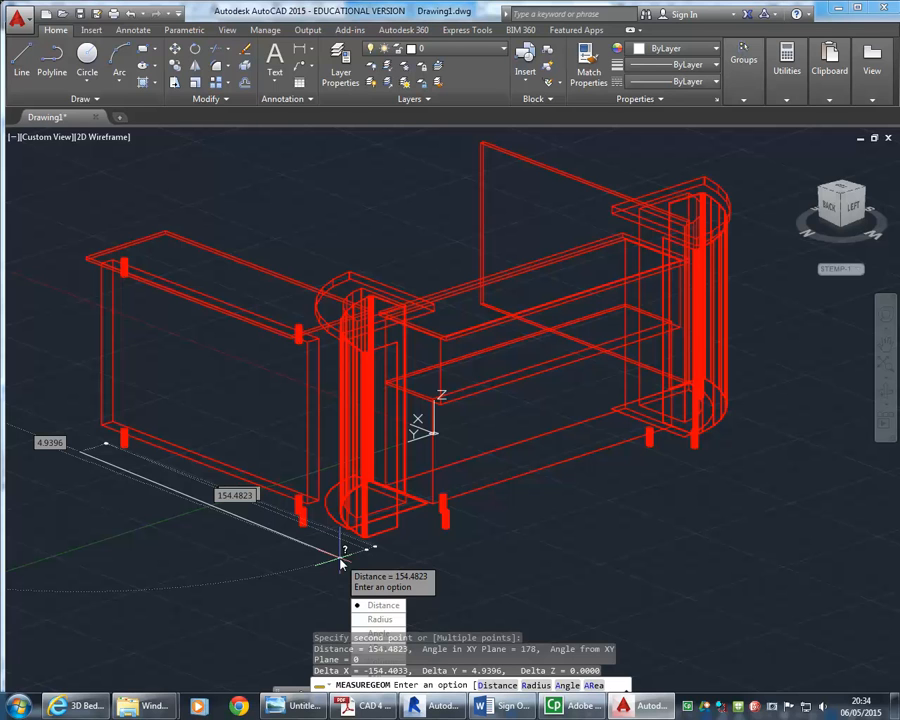
pyautogui.click(383, 605)
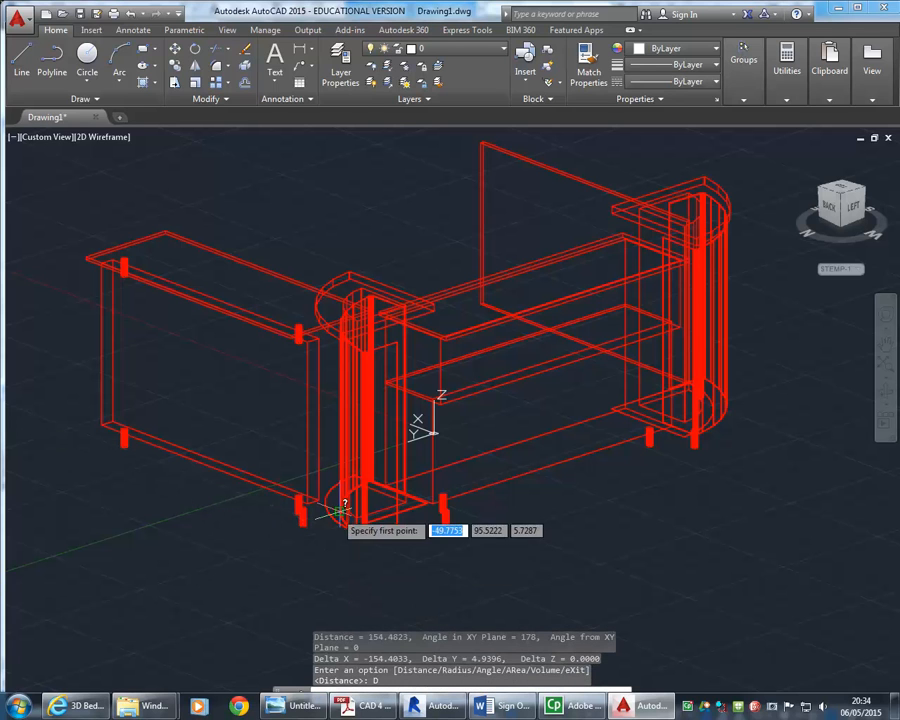
# Measure the height of the corner column from its base to its top, then exit the command
pyautogui.click(398, 526)
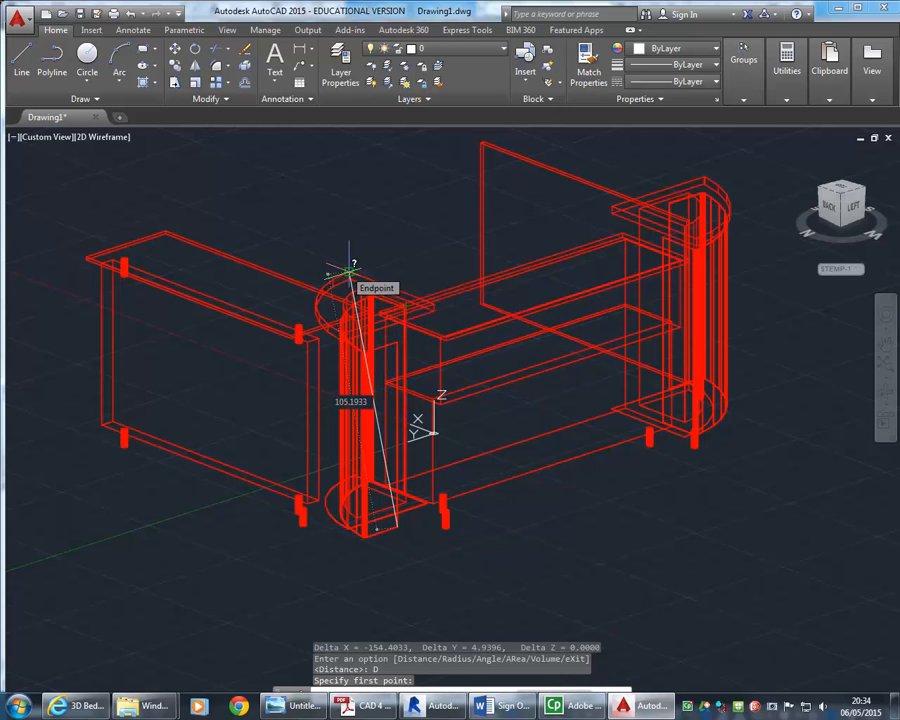
pyautogui.click(349, 271)
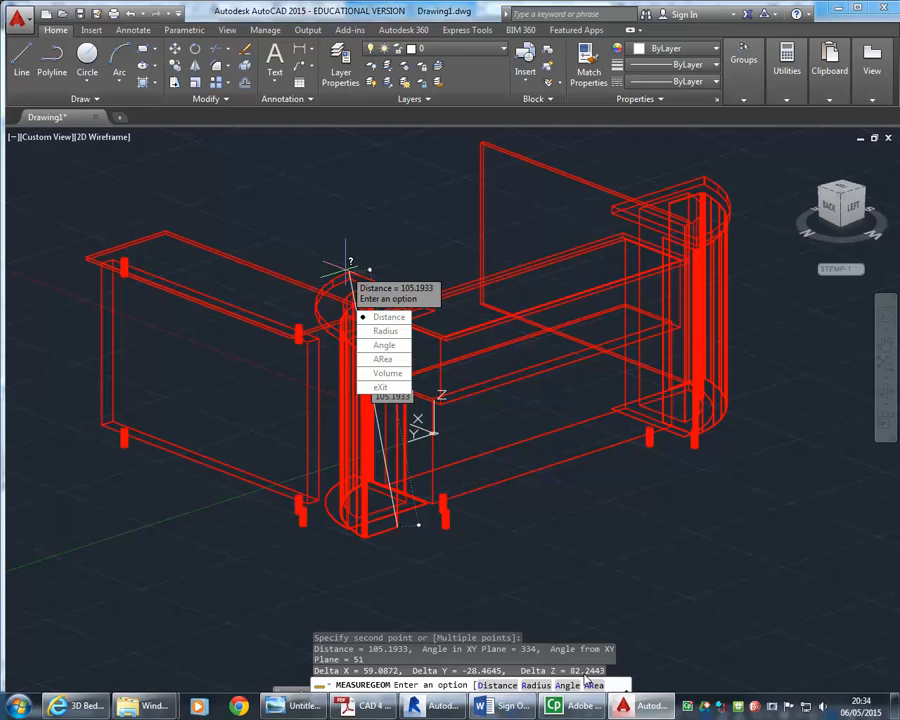
pyautogui.press('Escape')
pyautogui.press('Escape')
pyautogui.press('Escape')
# Select the whole rack reception model and scale it by a factor of 10 about base point 0,0
pyautogui.scroll(-4, 350, 240)
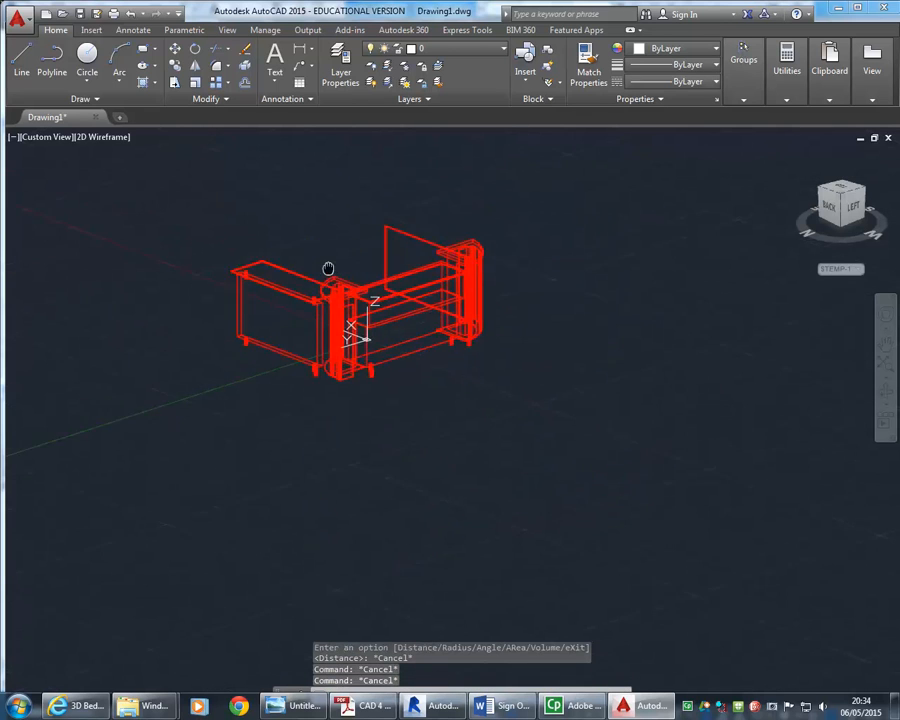
pyautogui.moveTo(350, 240); pyautogui.dragTo(303, 346, button='middle')
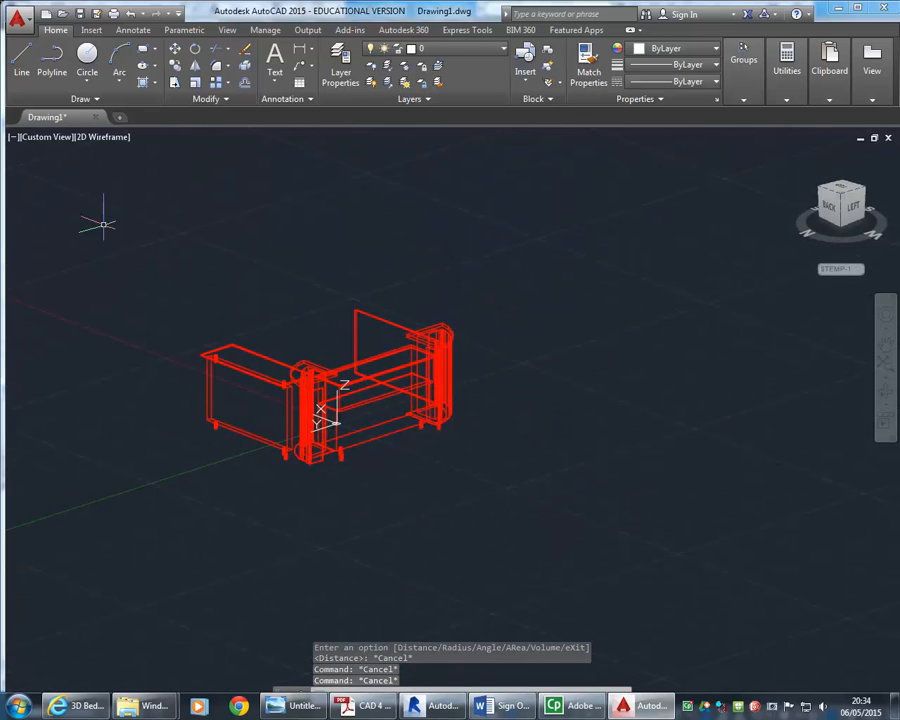
pyautogui.click(119, 211)
pyautogui.click(578, 518)
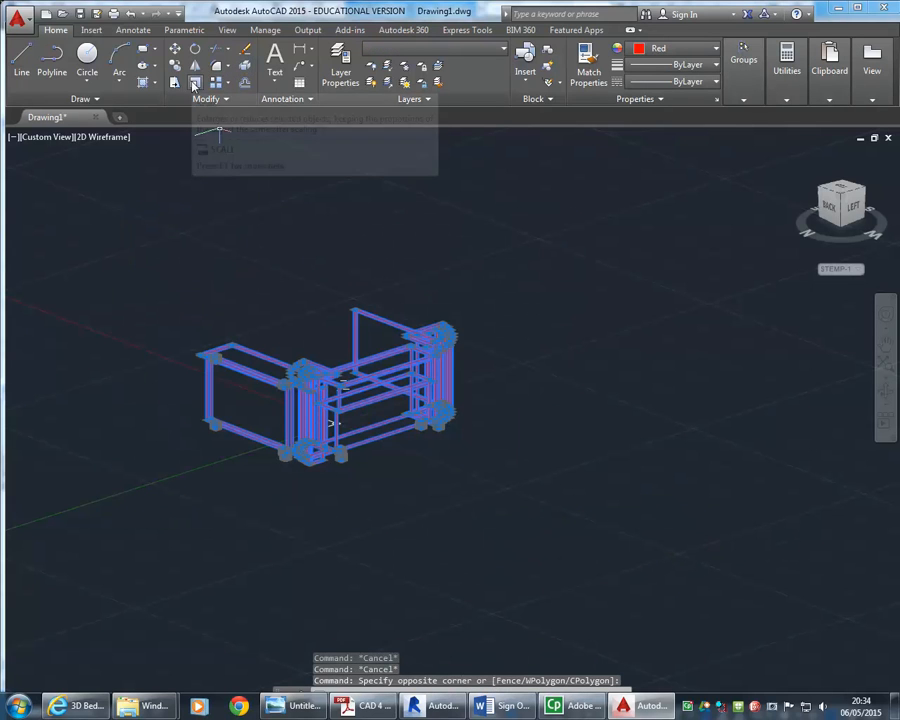
pyautogui.click(194, 85)
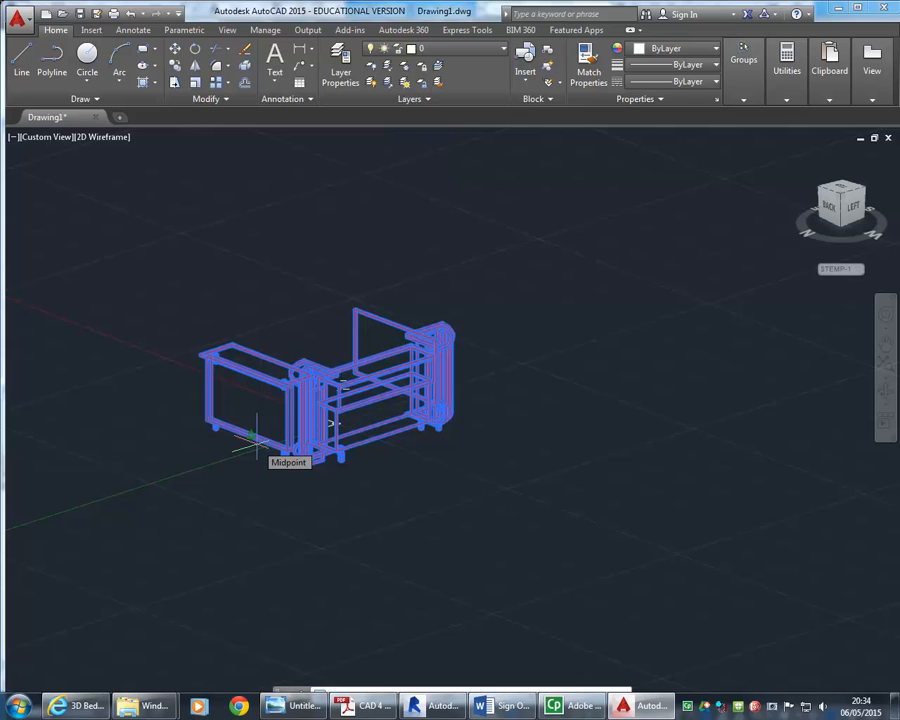
pyautogui.write('0,0')
pyautogui.press('Return')
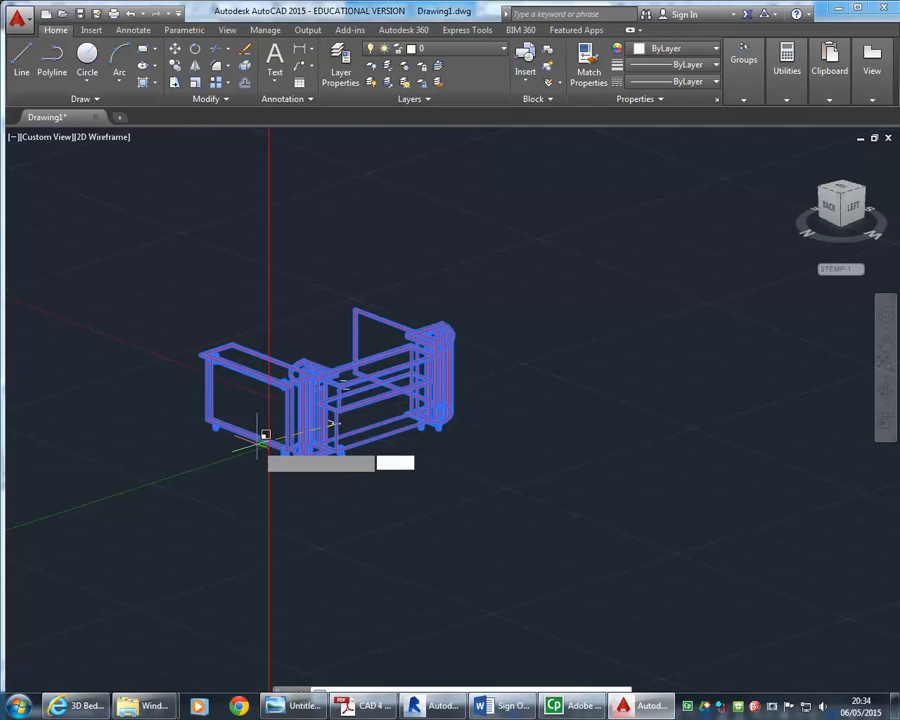
pyautogui.write('10')
pyautogui.press('Return')
# Open the Drawing Units dialog to review length type, precision and insertion scale, then cancel it
pyautogui.scroll(-4, 256, 444)
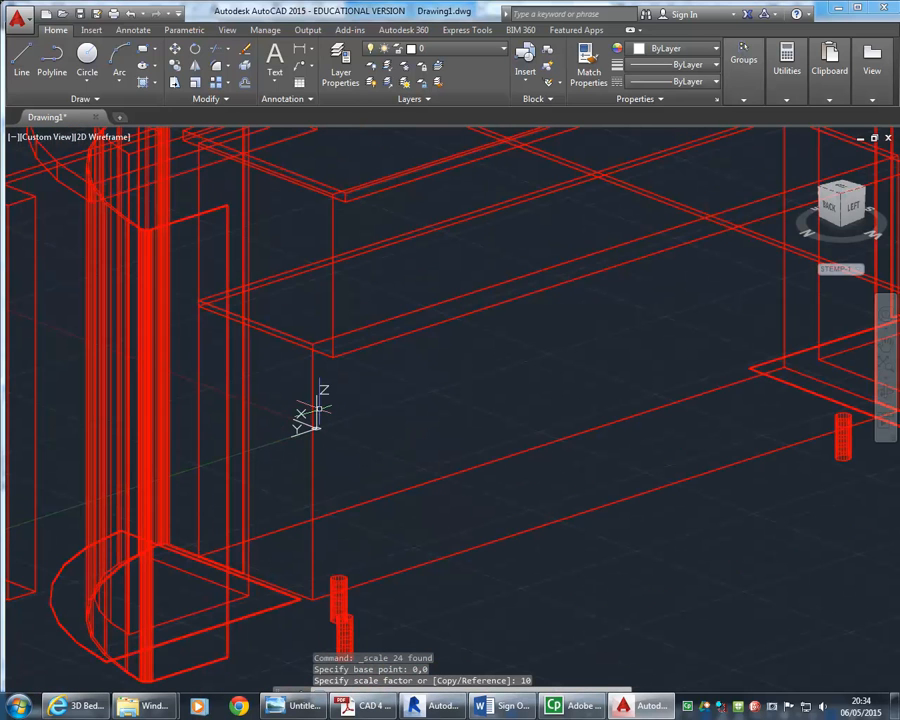
pyautogui.middleClick(320, 414)
pyautogui.middleClick(320, 414)
pyautogui.scroll(-5, 340, 395)
pyautogui.scroll(4, 368, 458)
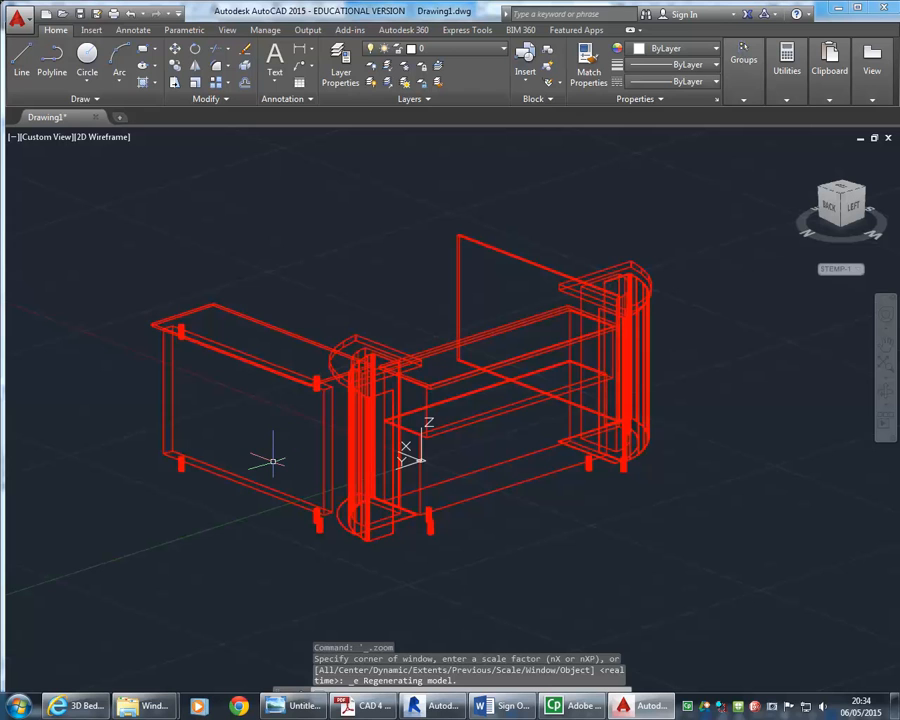
pyautogui.moveTo(270, 447); pyautogui.dragTo(241, 446, button='middle')
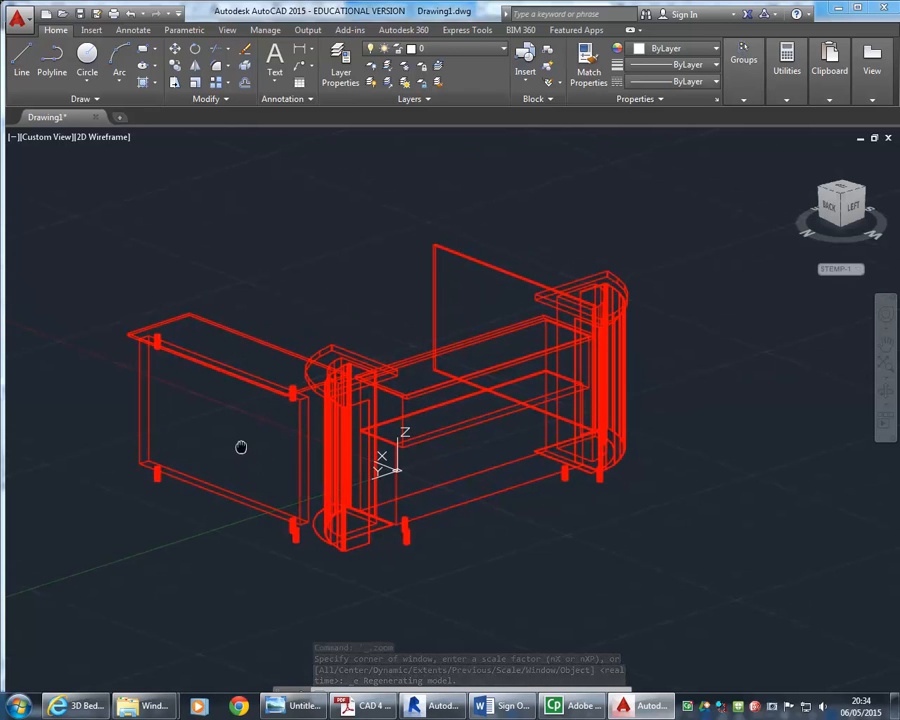
pyautogui.write('unit')
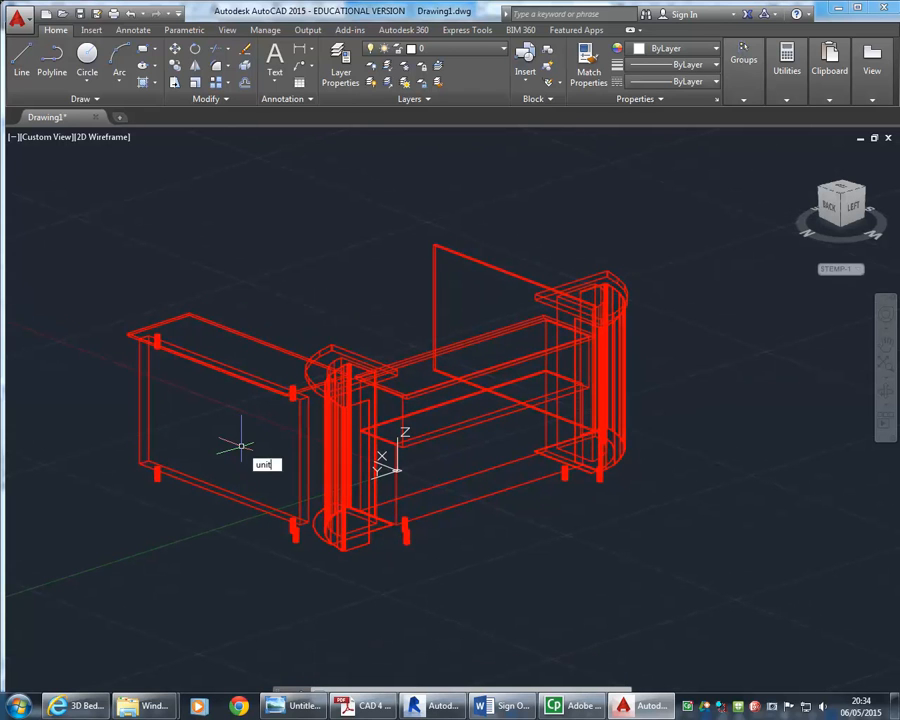
pyautogui.write('s')
pyautogui.press('Return')
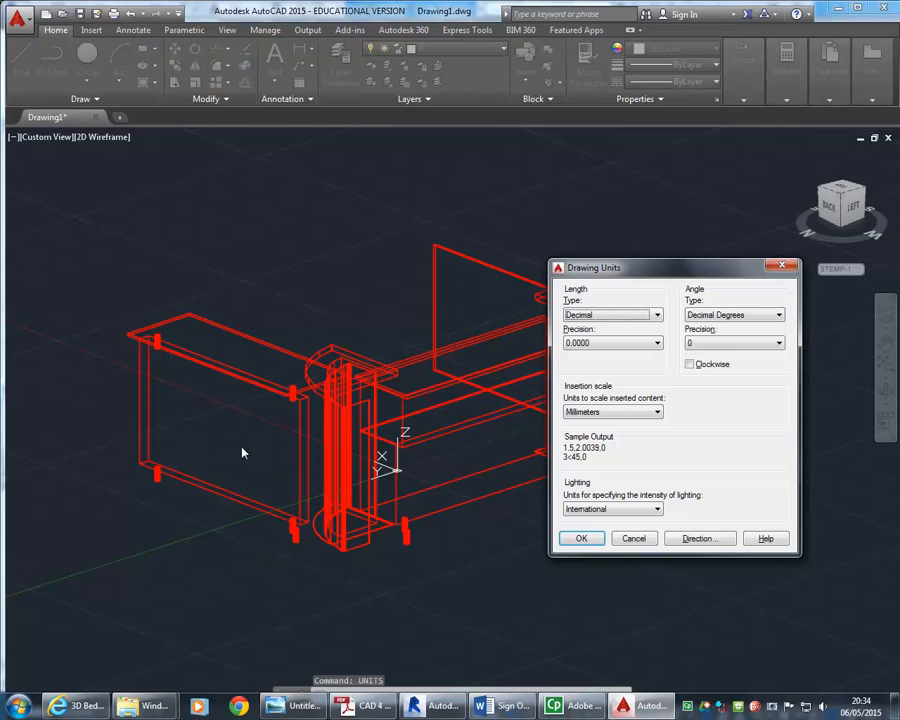
pyautogui.moveTo(680, 260); pyautogui.dragTo(402, 150)
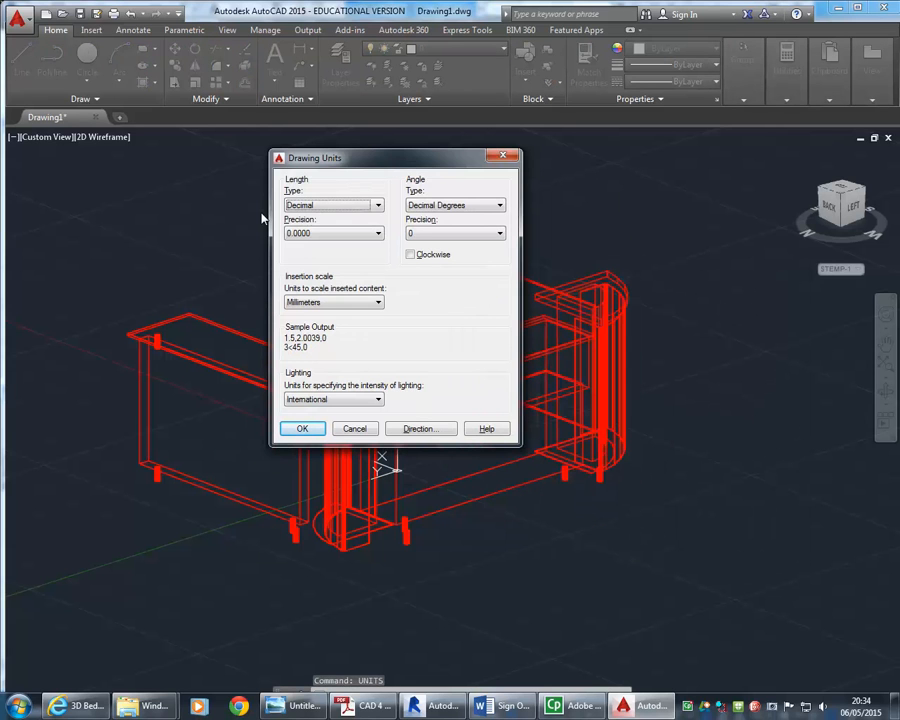
pyautogui.click(348, 206)
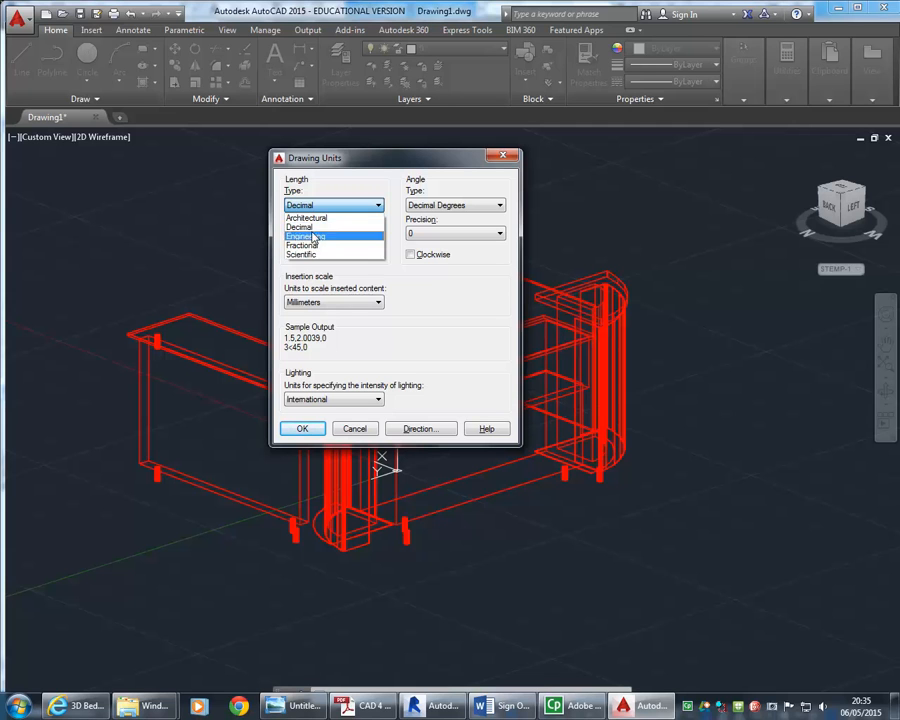
pyautogui.click(346, 205)
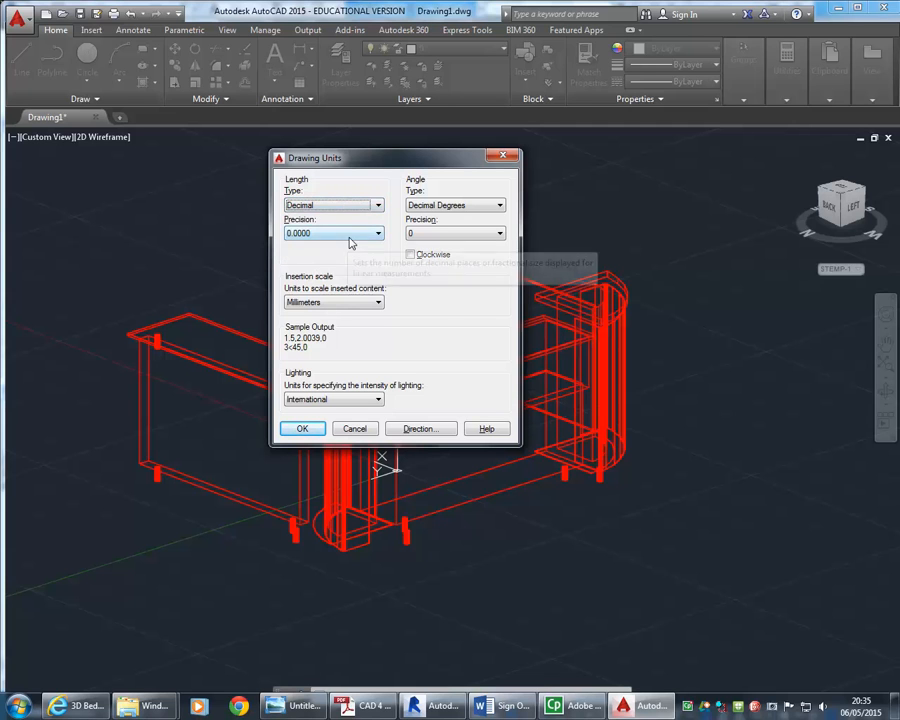
pyautogui.click(349, 238)
pyautogui.click(349, 238)
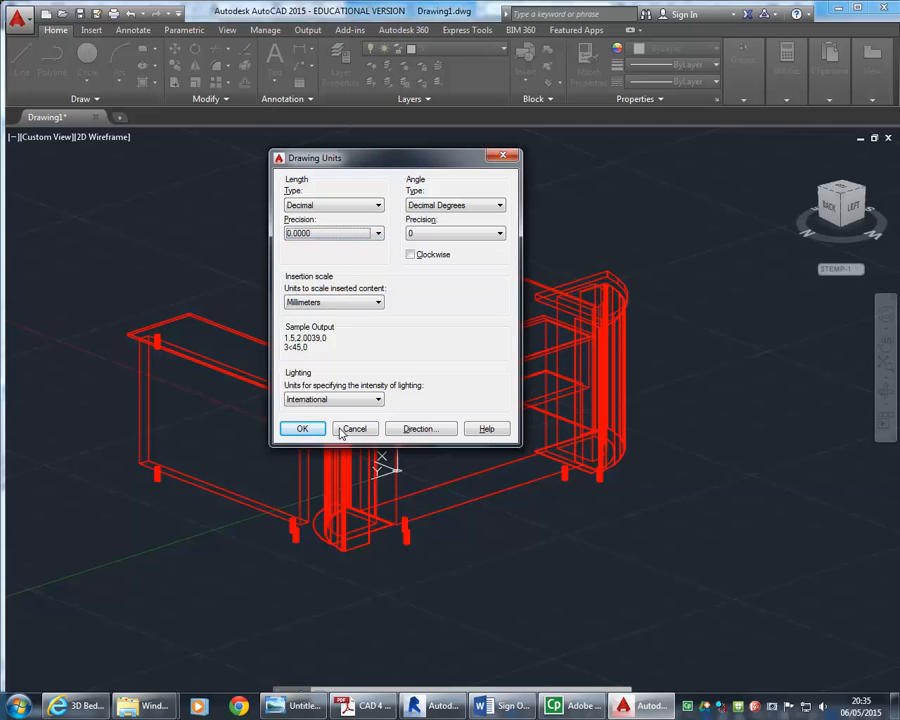
pyautogui.click(336, 303)
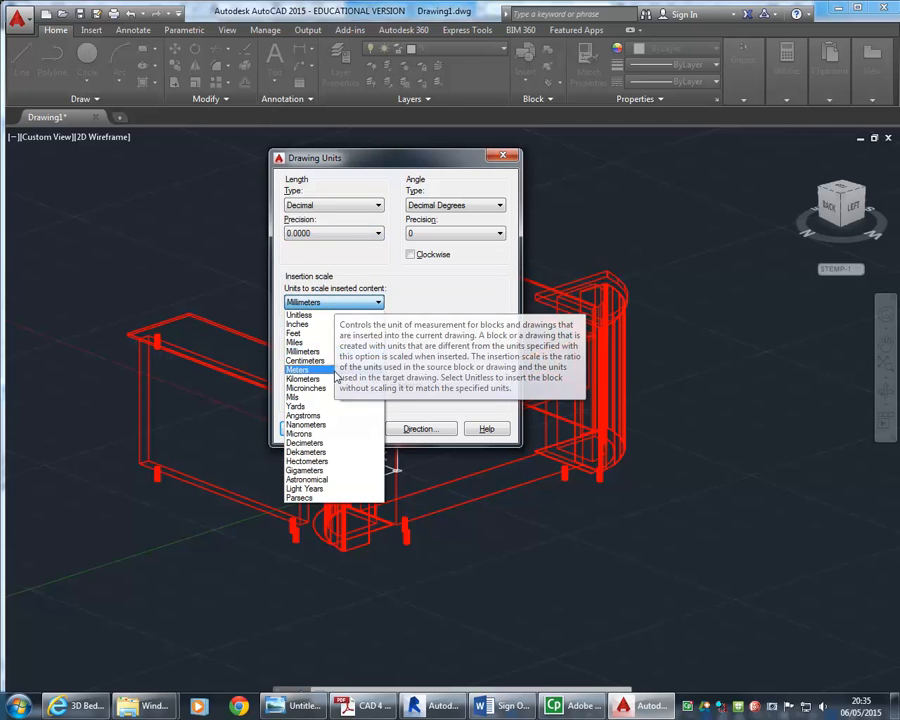
pyautogui.click(366, 301)
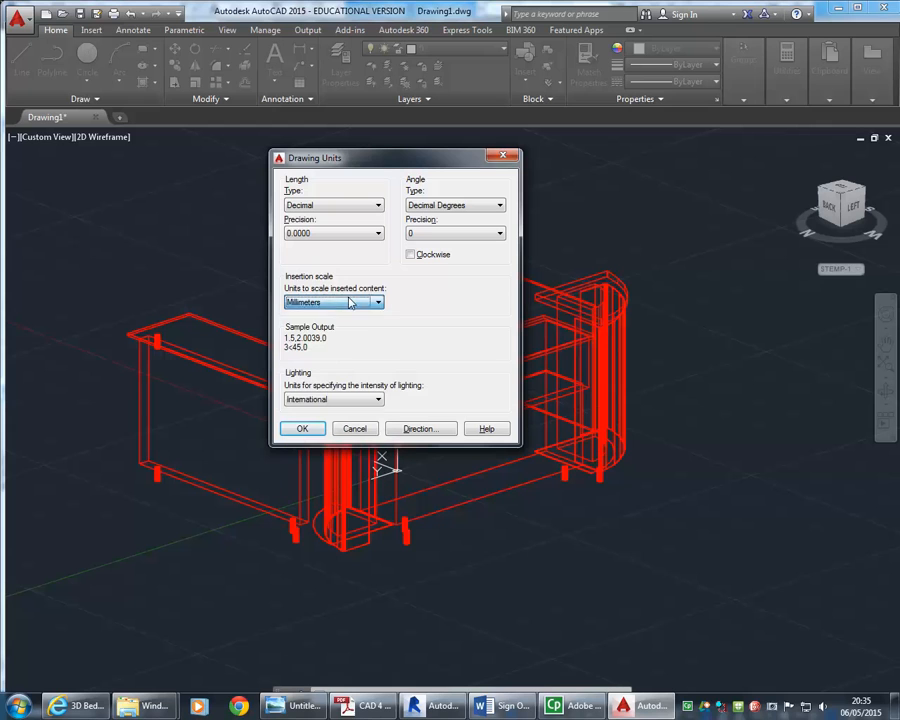
pyautogui.click(355, 430)
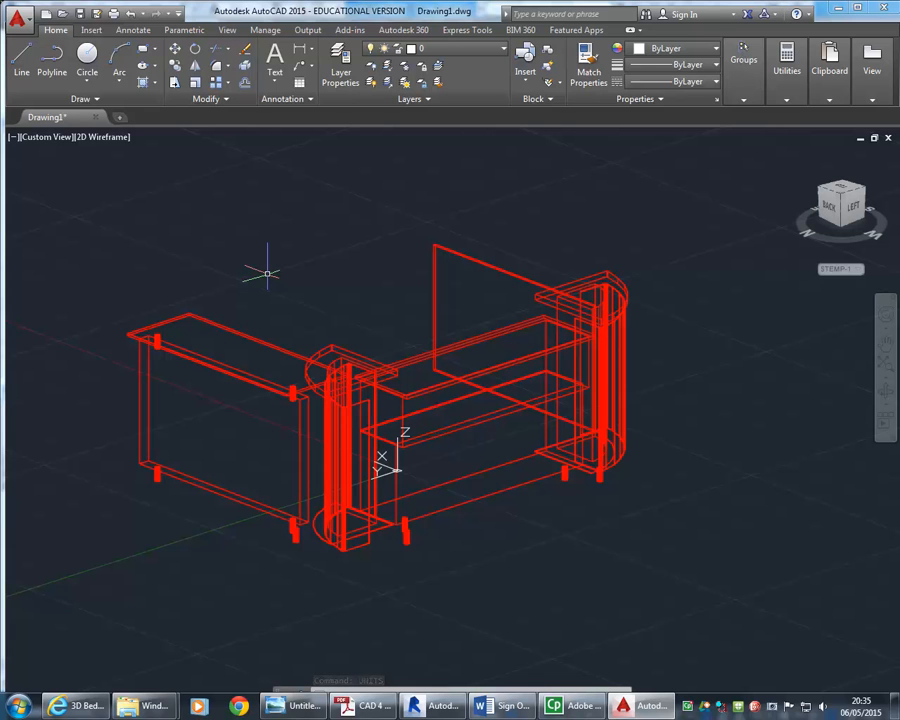
# Measure the length of the left counter's top edge with the DIST command
pyautogui.moveTo(267, 274); pyautogui.dragTo(269, 279, button='middle')
pyautogui.write('Di')
pyautogui.press('Return')
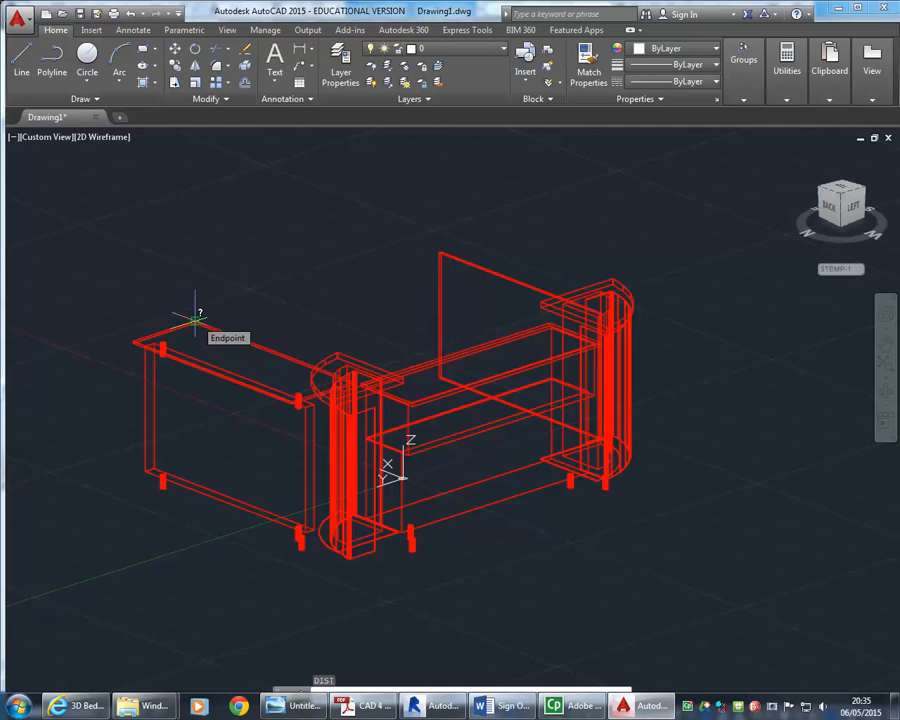
pyautogui.click(152, 333)
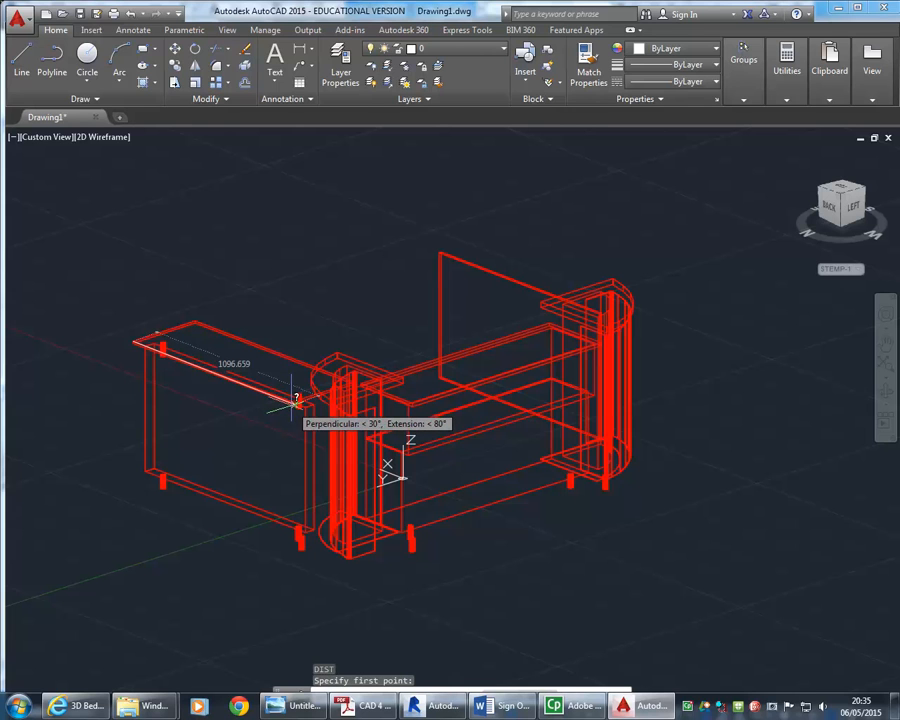
pyautogui.click(296, 400)
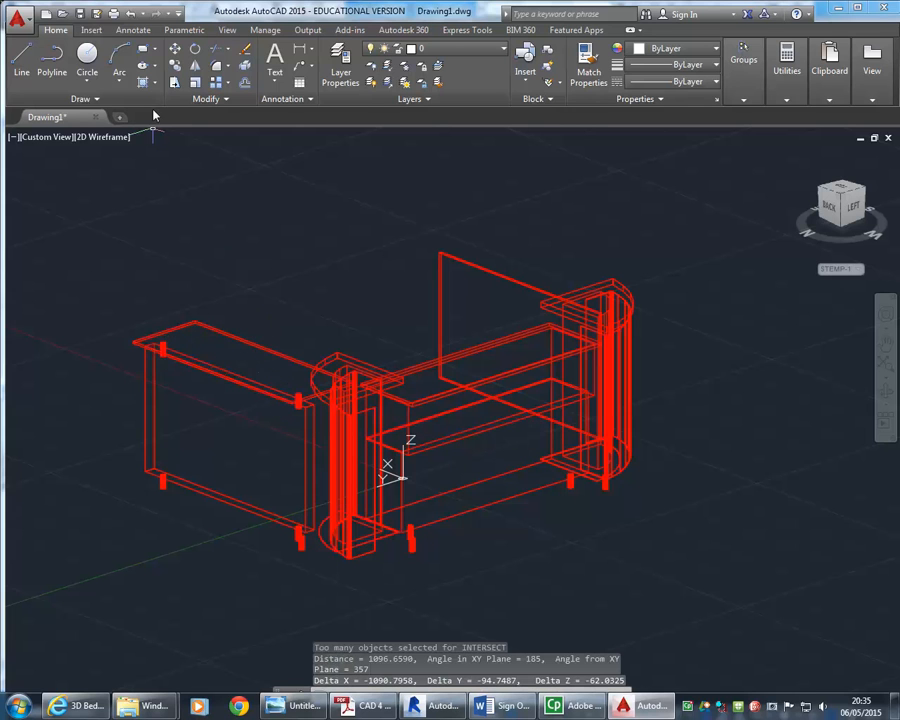
# Open Layer Properties and set layer BOX01 to colour 142 and layer BOX02 to colour 81
pyautogui.click(450, 48)
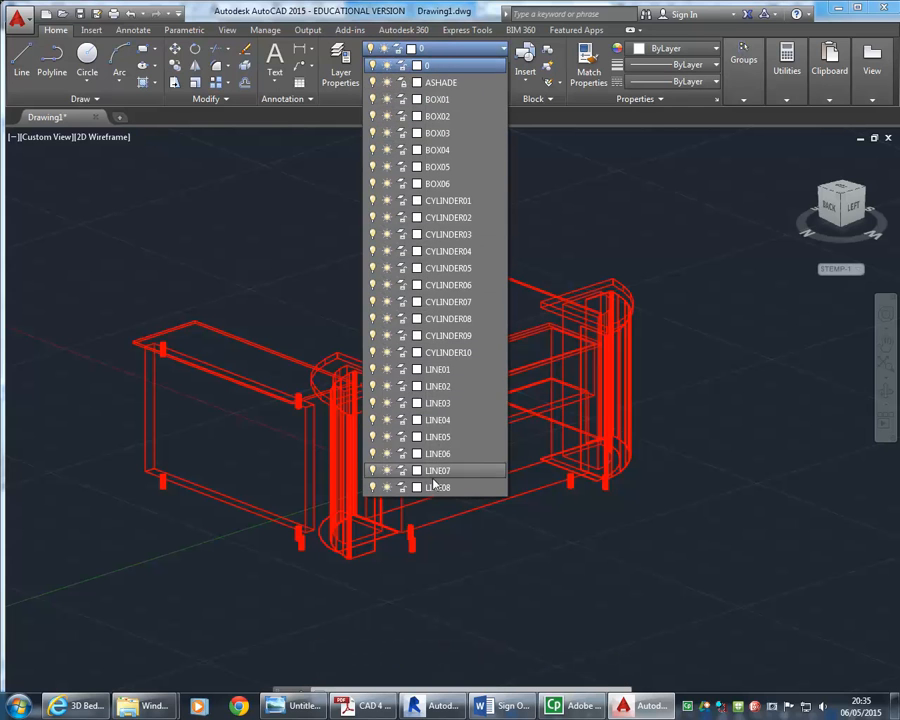
pyautogui.click(468, 49)
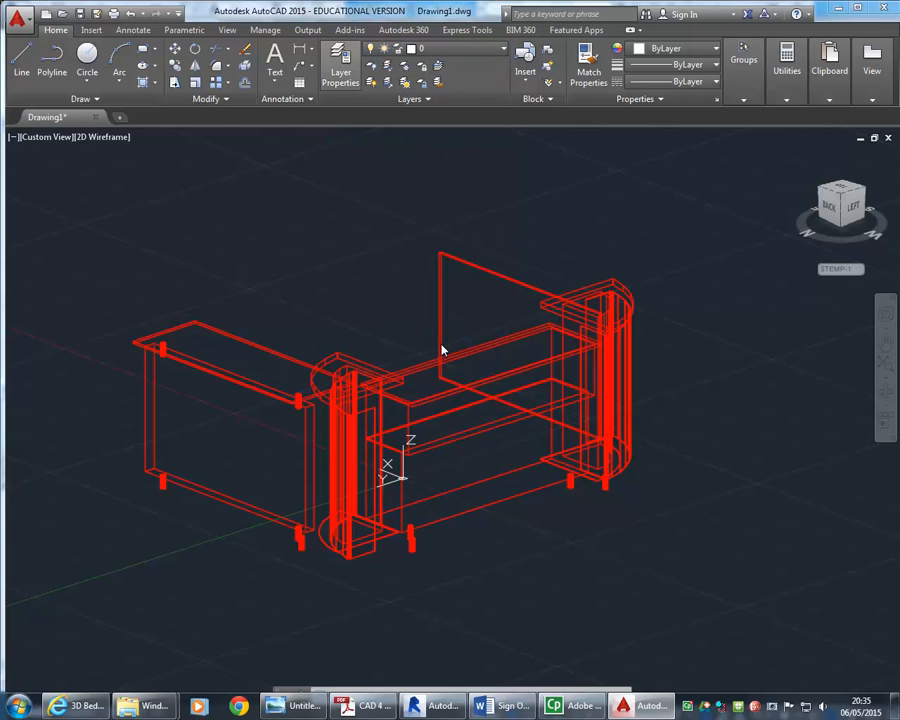
pyautogui.click(341, 72)
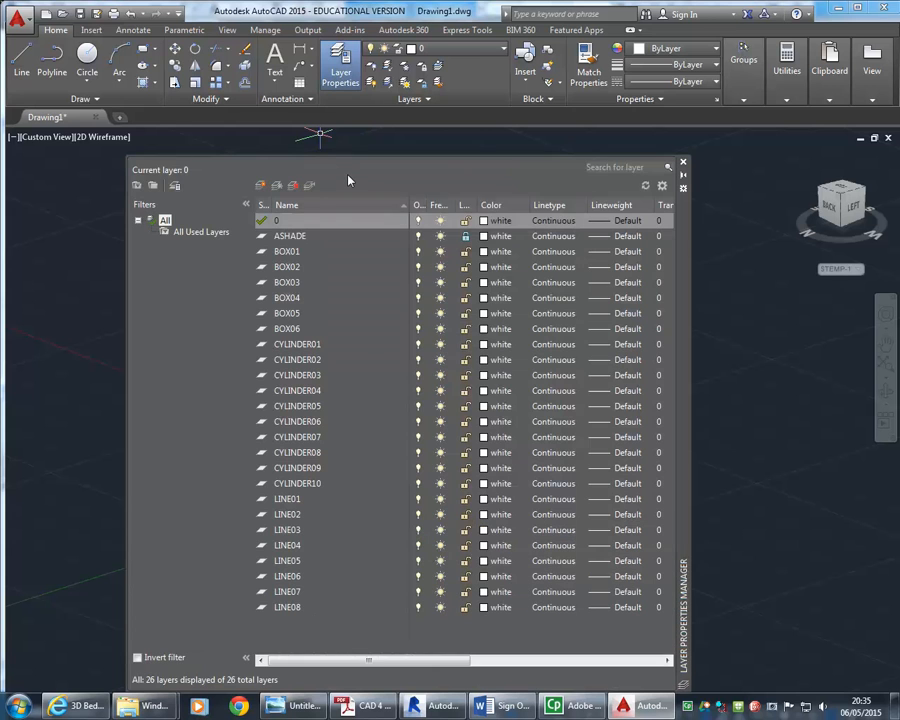
pyautogui.click(483, 252)
pyautogui.click(388, 256)
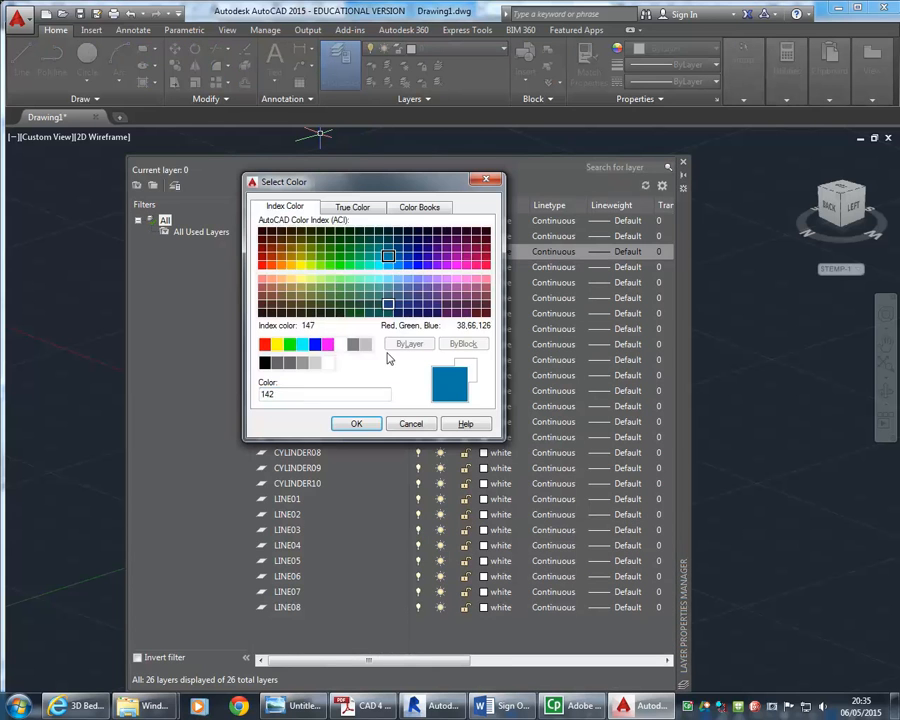
pyautogui.click(356, 424)
pyautogui.click(484, 267)
pyautogui.click(330, 280)
pyautogui.click(356, 424)
# Set layer BOX04 to colour 87 and layer BOX06 to colour 70
pyautogui.click(484, 298)
pyautogui.click(330, 303)
pyautogui.click(356, 424)
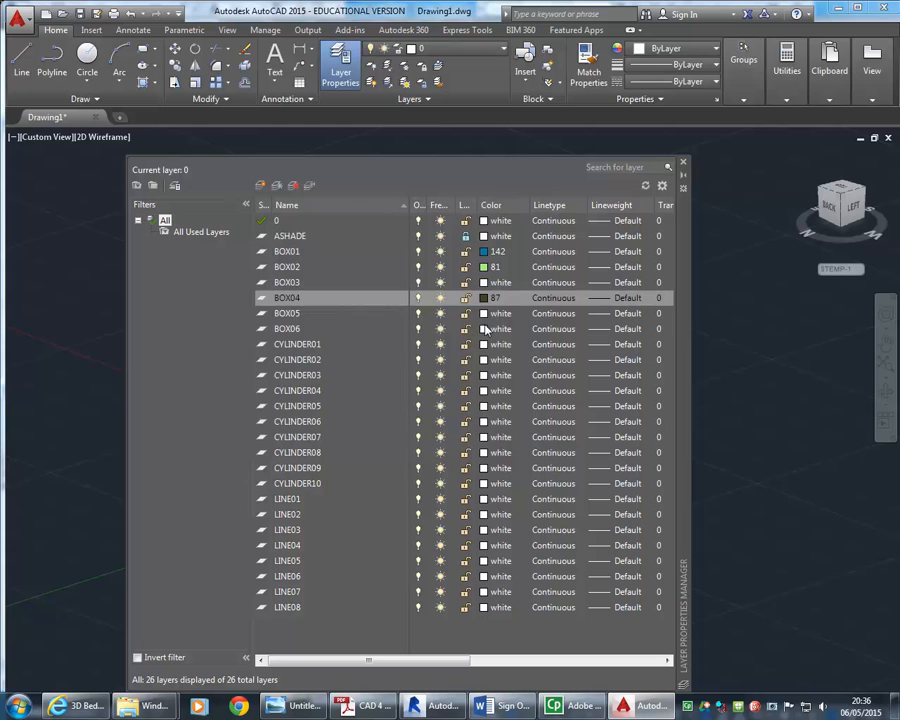
pyautogui.click(486, 329)
pyautogui.click(301, 287)
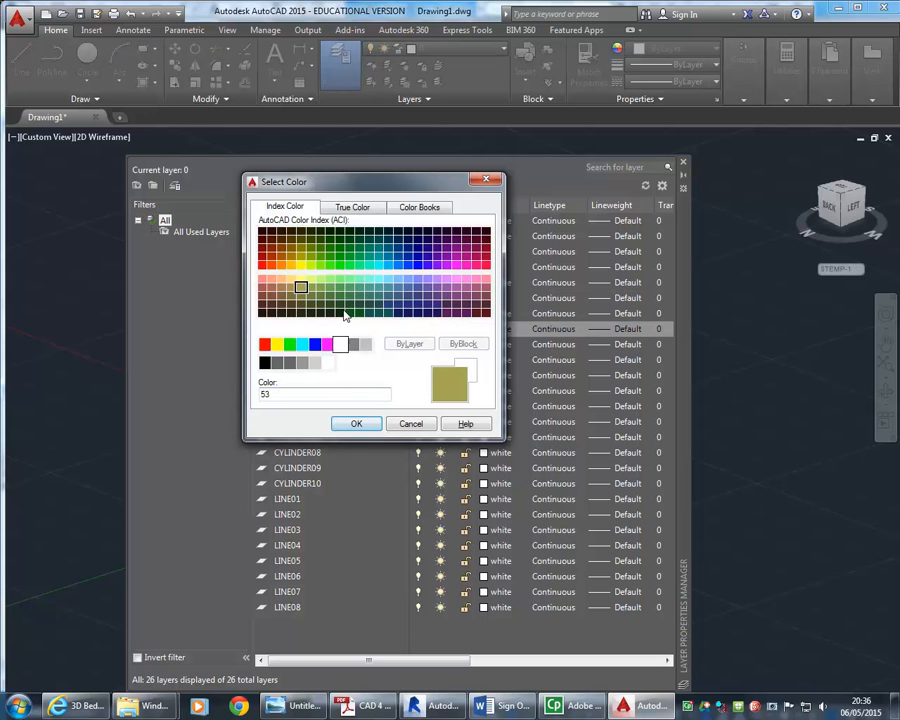
pyautogui.click(318, 264)
pyautogui.click(355, 424)
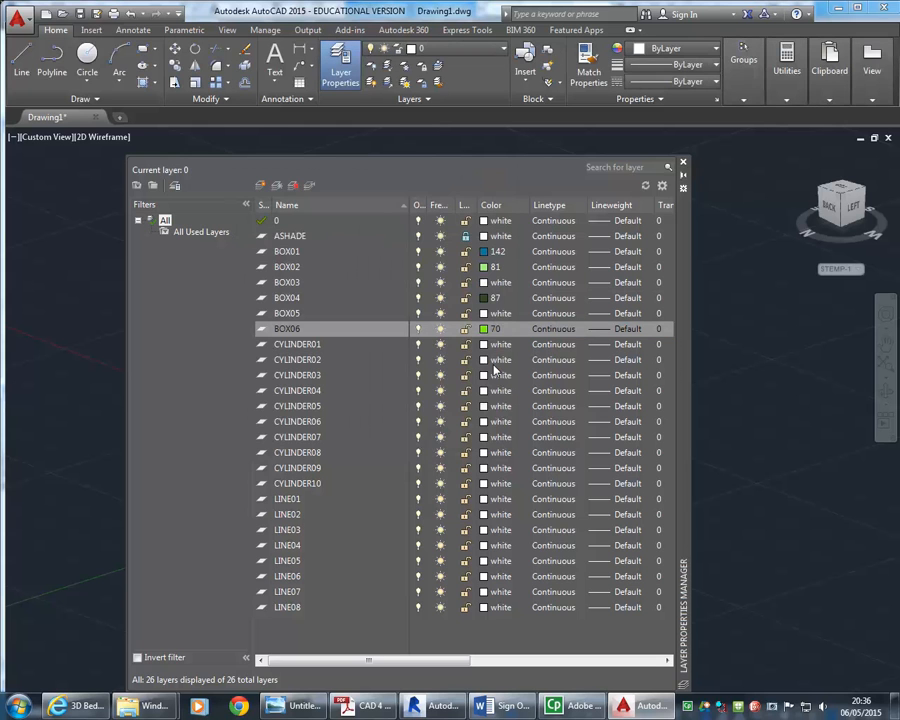
# Set layer CYLINDER02 to colour 201 and CYLINDER07 to colour 186, then close Layer Properties
pyautogui.click(493, 362)
pyautogui.click(348, 265)
pyautogui.click(446, 280)
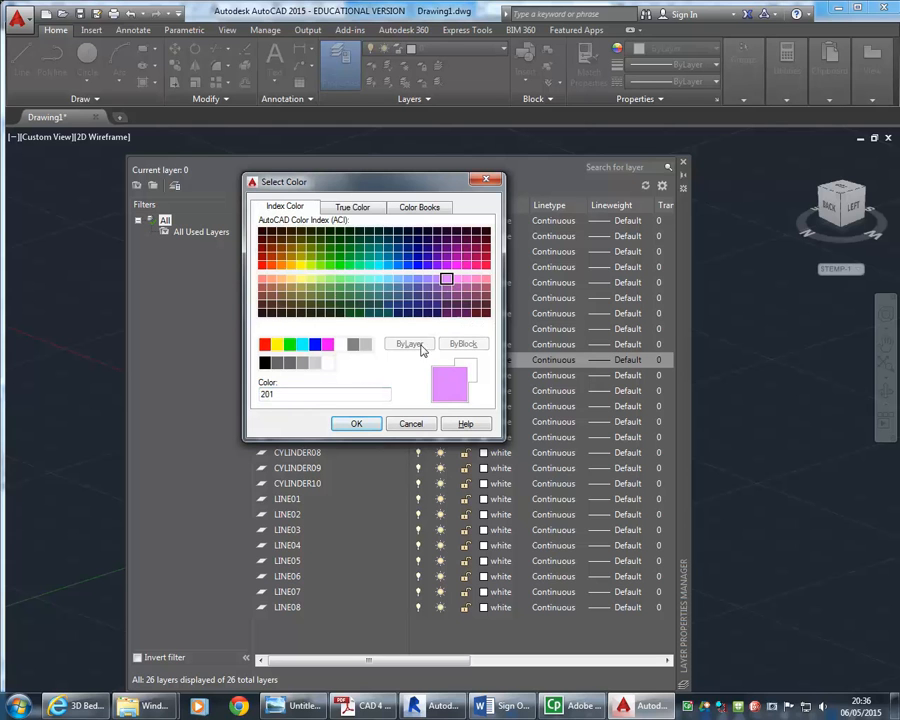
pyautogui.click(356, 424)
pyautogui.click(493, 440)
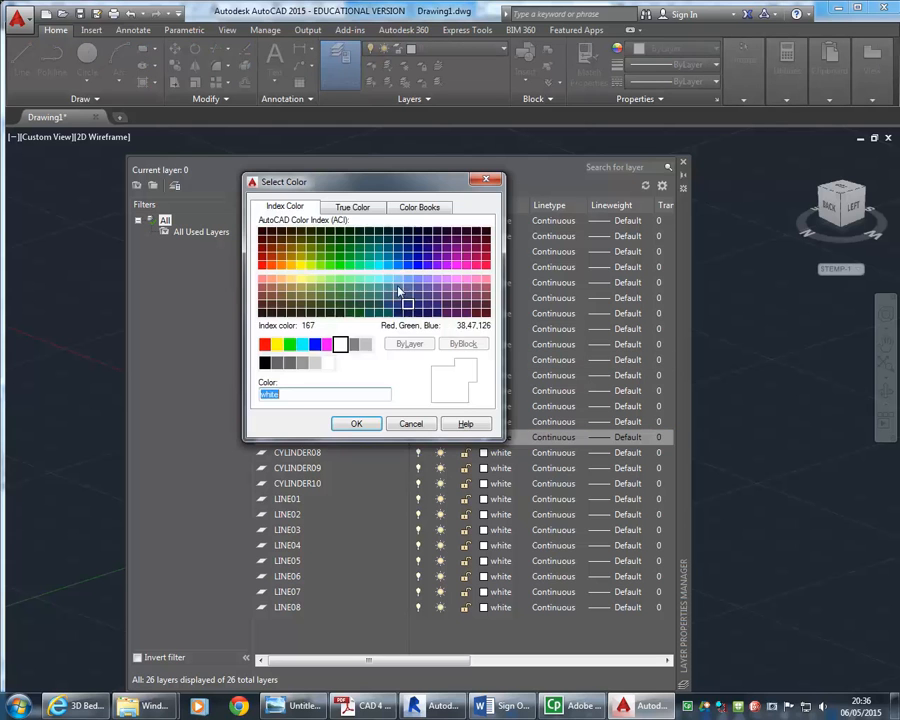
pyautogui.click(426, 238)
pyautogui.click(356, 424)
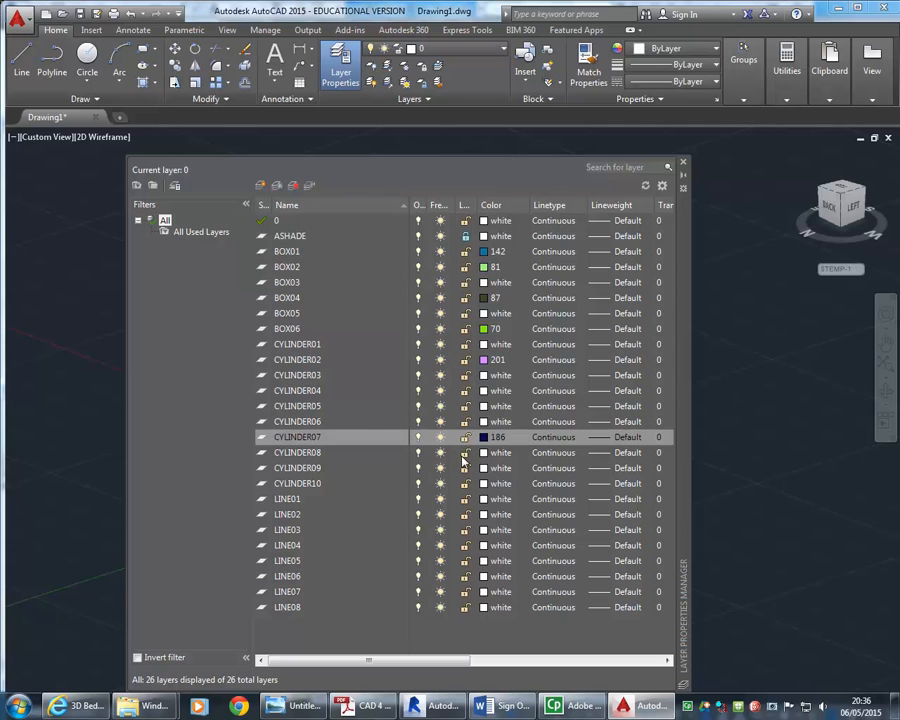
pyautogui.click(683, 167)
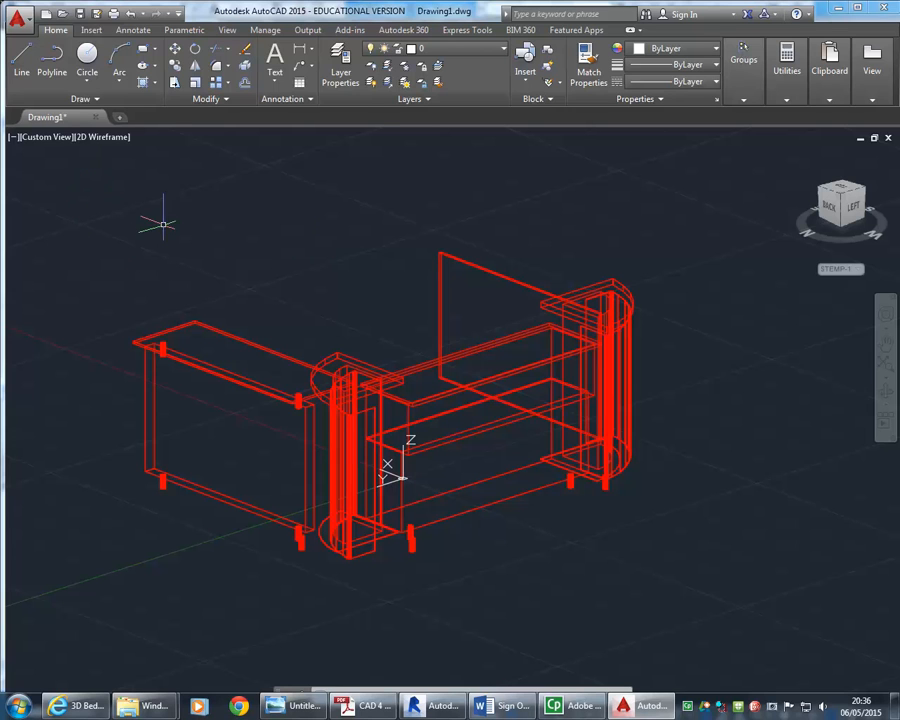
# Select the whole reception model and set its object colour to ByLayer
pyautogui.moveTo(162, 224); pyautogui.dragTo(159, 224, button='middle')
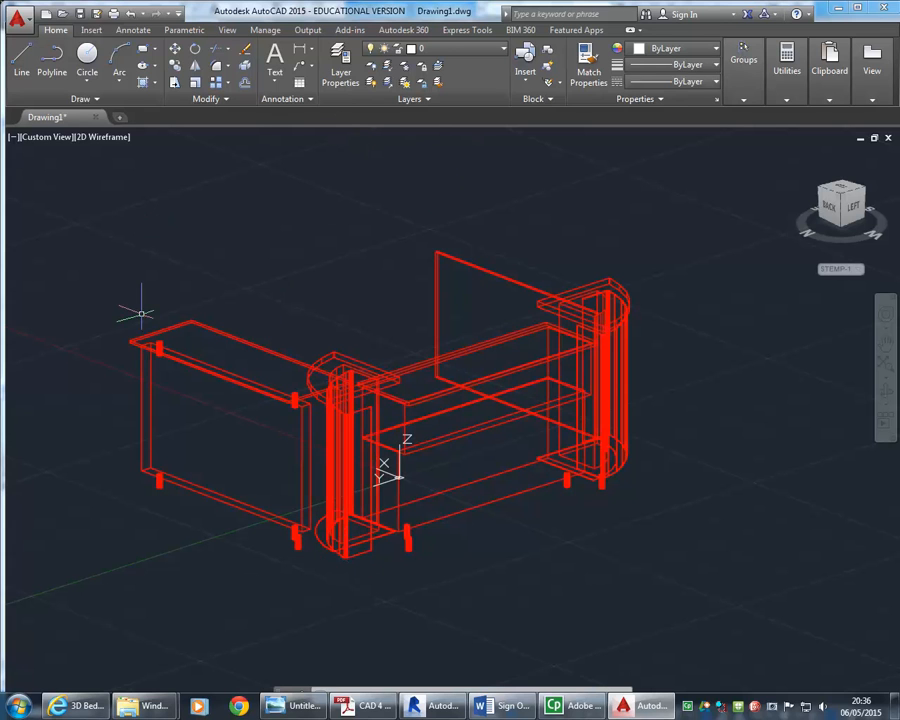
pyautogui.click(80, 174)
pyautogui.click(745, 597)
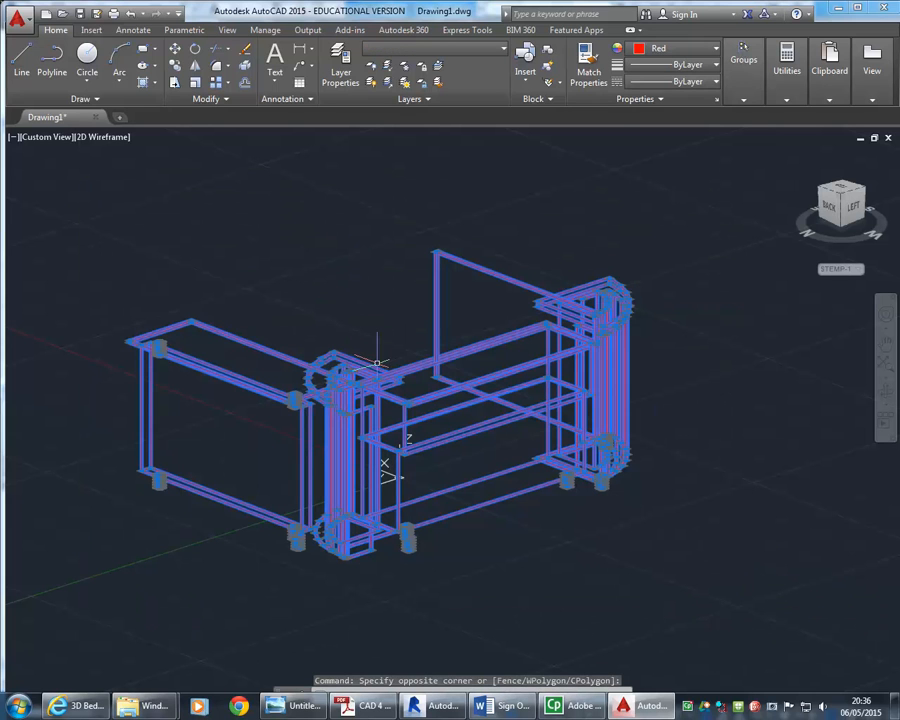
pyautogui.click(679, 48)
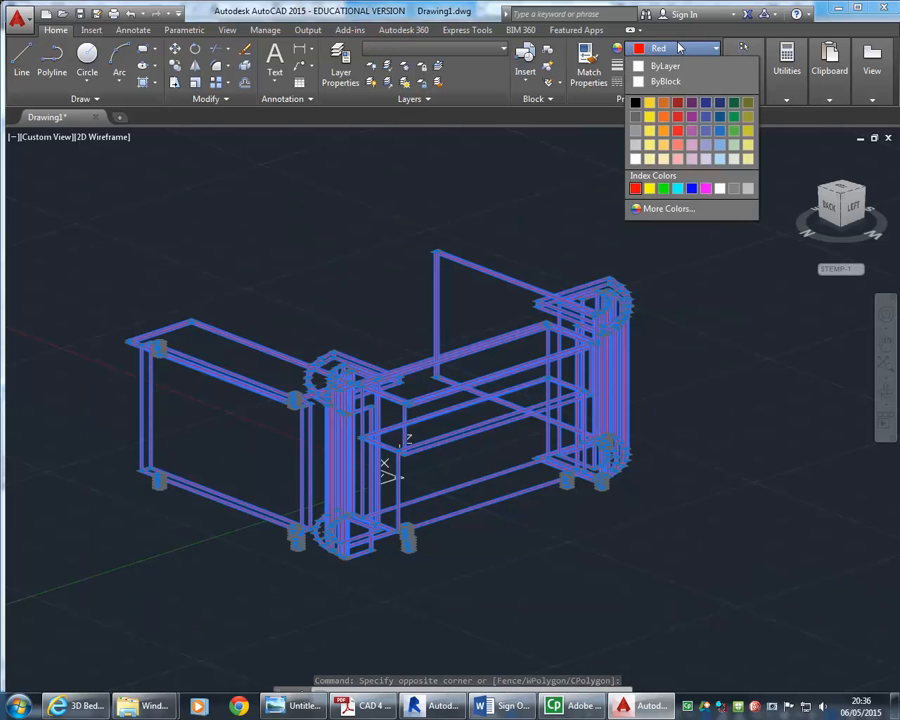
pyautogui.click(662, 66)
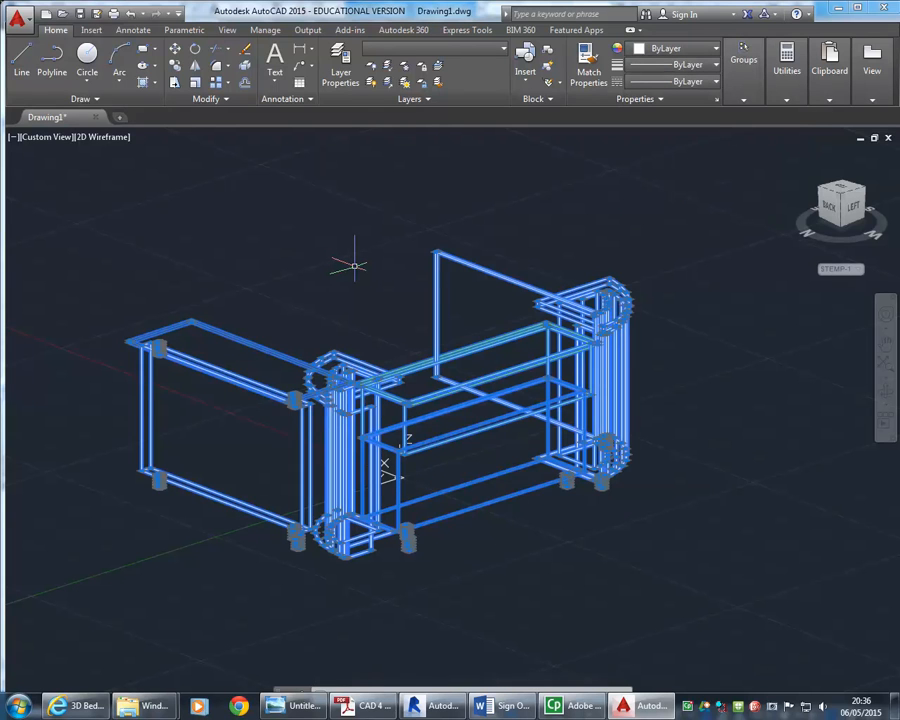
pyautogui.press('Escape')
pyautogui.press('Escape')
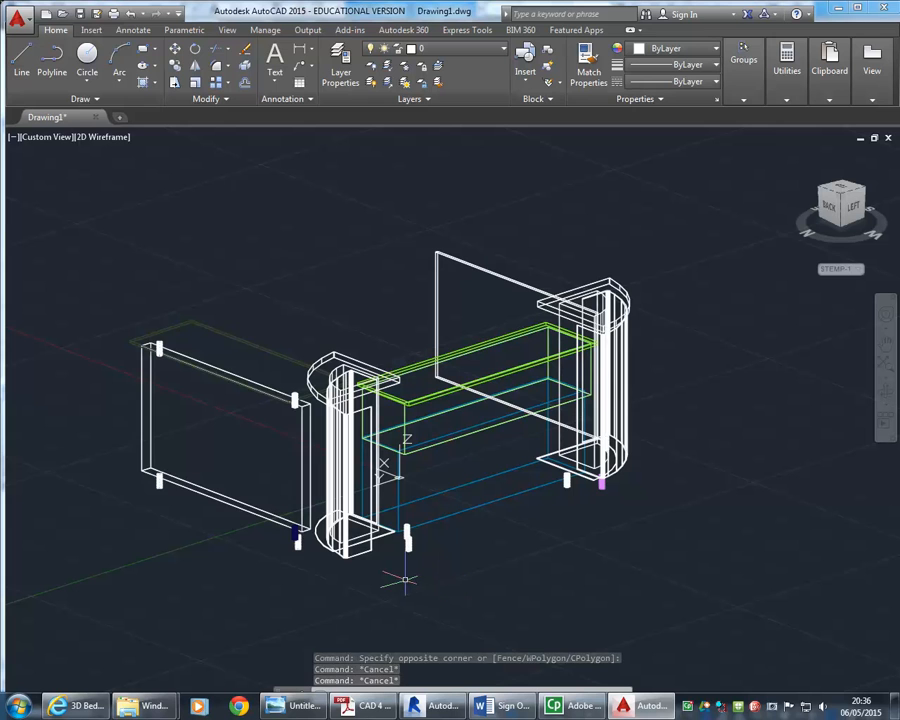
# Open Layer Properties and create new layers named Bench, Cabinet and Legs
pyautogui.moveTo(201, 225); pyautogui.dragTo(225, 228, button='middle')
pyautogui.keyDown('shift'); pyautogui.moveTo(243, 432); pyautogui.dragTo(297, 534, button='middle'); pyautogui.keyUp('shift')
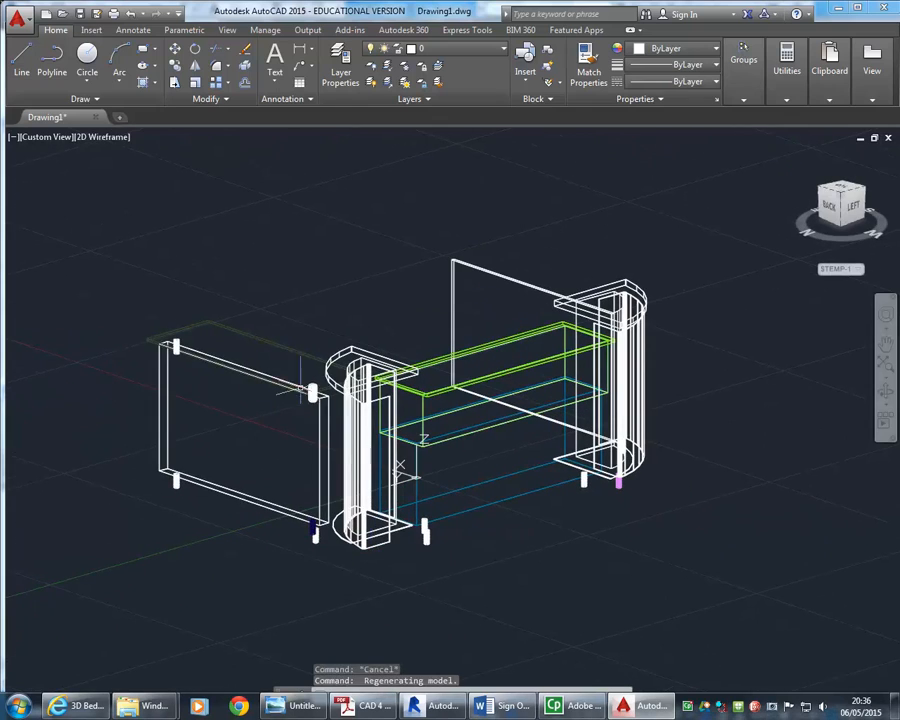
pyautogui.click(340, 68)
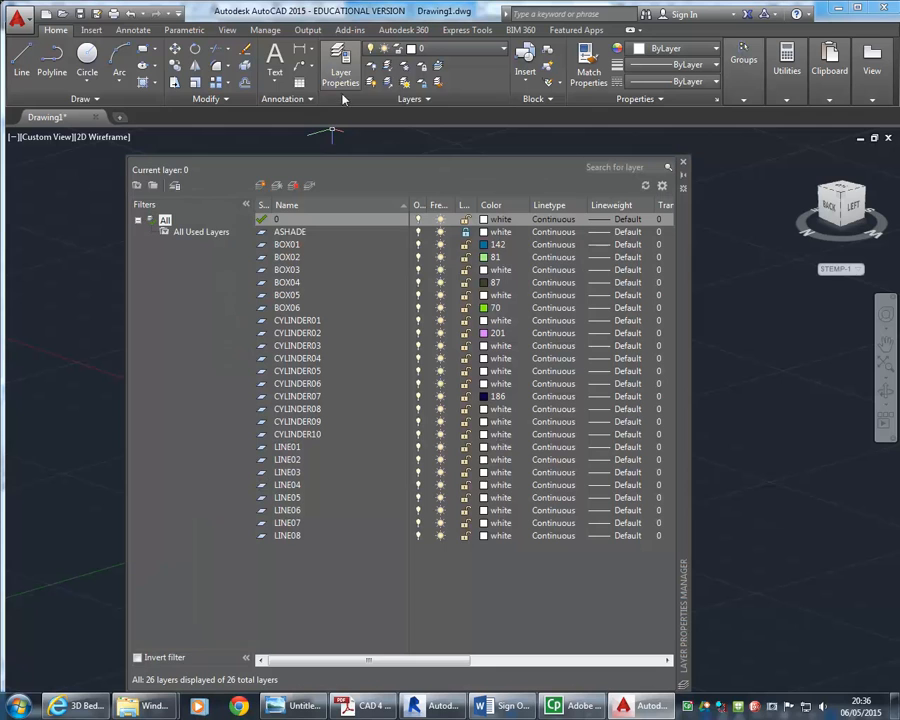
pyautogui.click(266, 185)
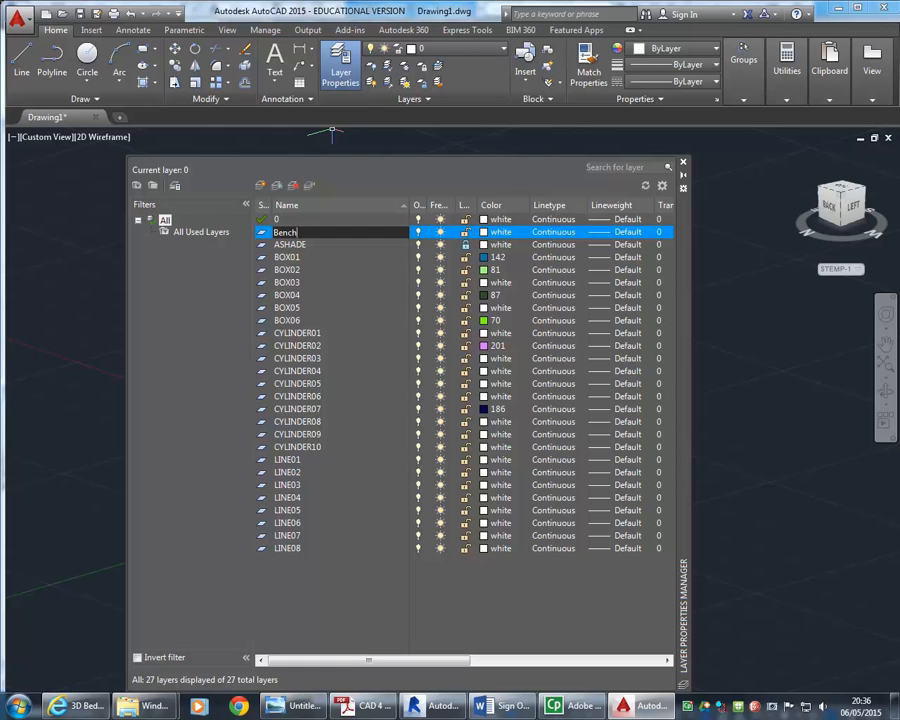
pyautogui.press('Return')
pyautogui.hotkey('alt', 'n')
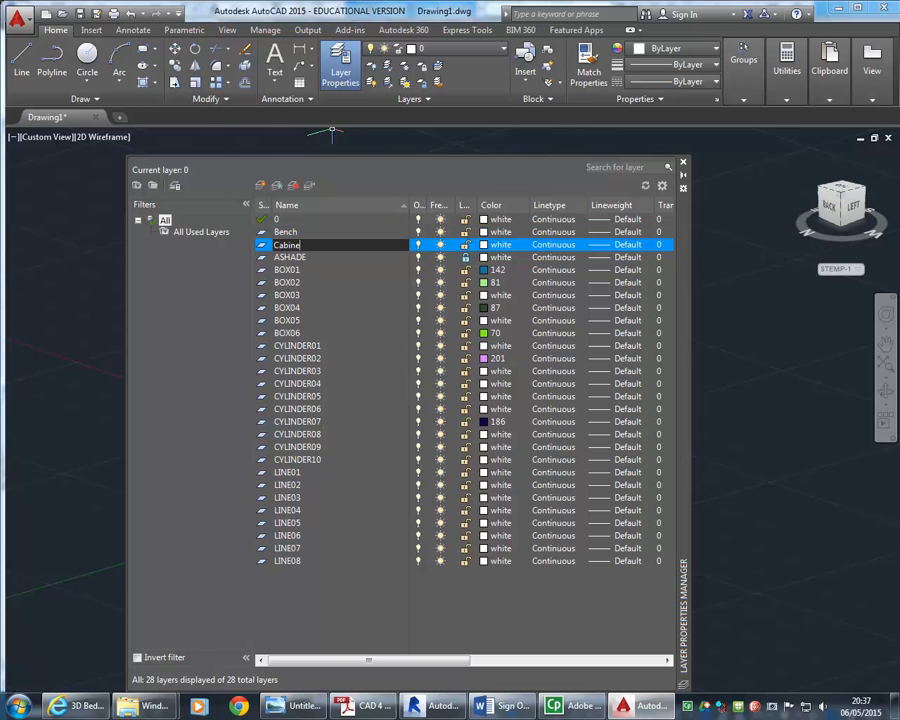
pyautogui.write('Cabinet')
pyautogui.press('Return')
pyautogui.hotkey('alt', 'n')
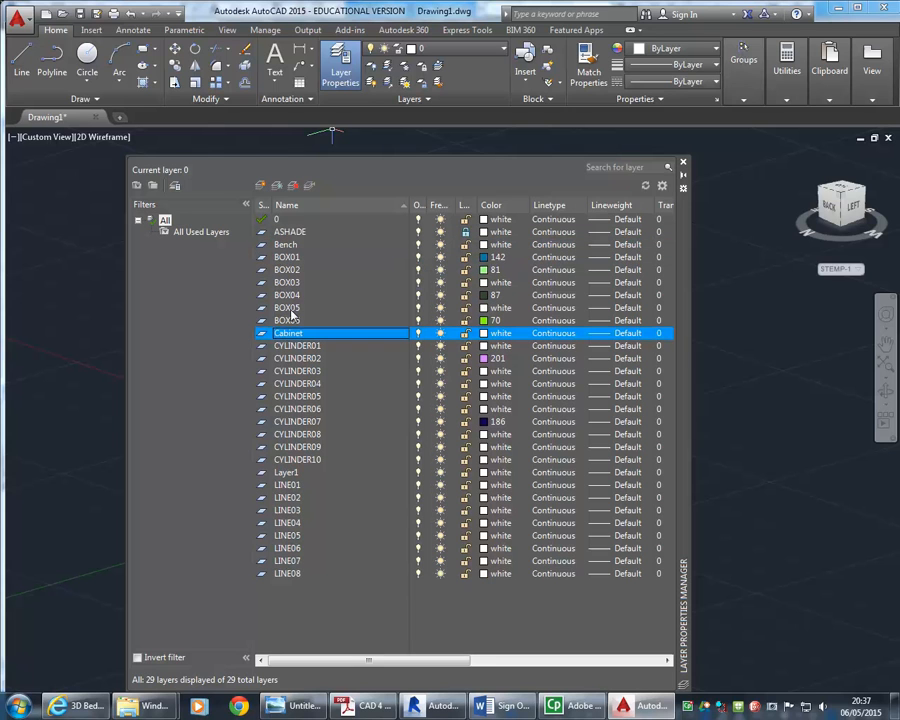
pyautogui.click(261, 187)
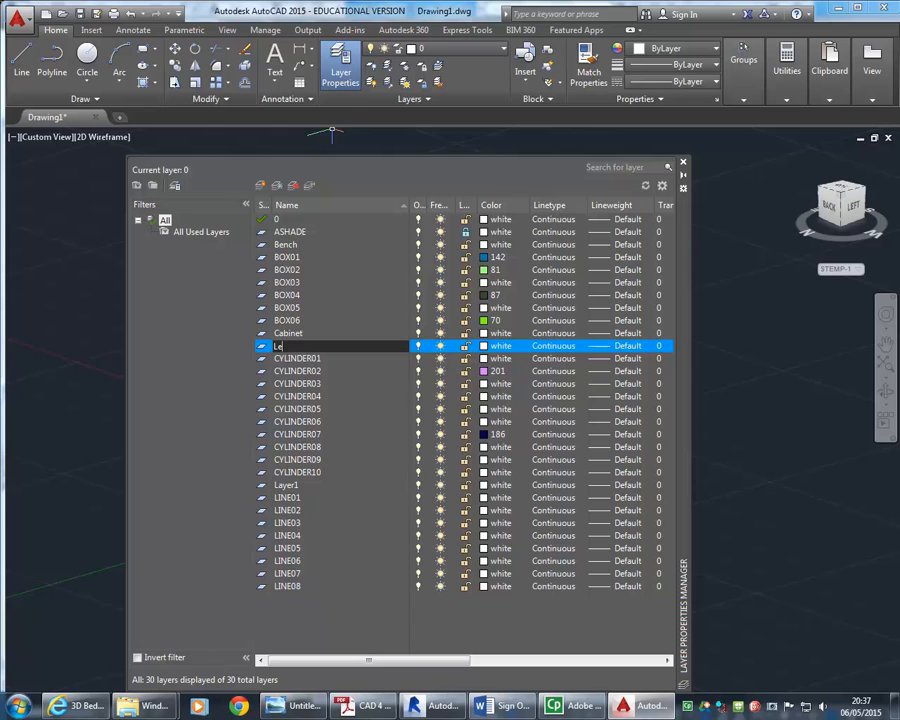
pyautogui.write('Legs')
pyautogui.press('Return')
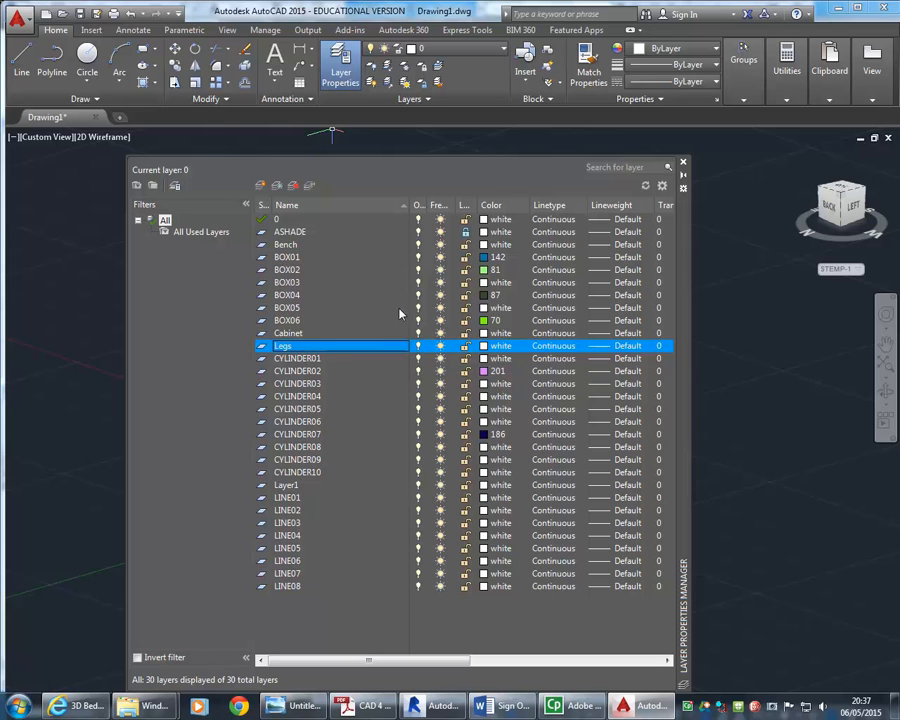
# Set layer Legs to colour 50 and layer Bench to colour 143
pyautogui.click(482, 346)
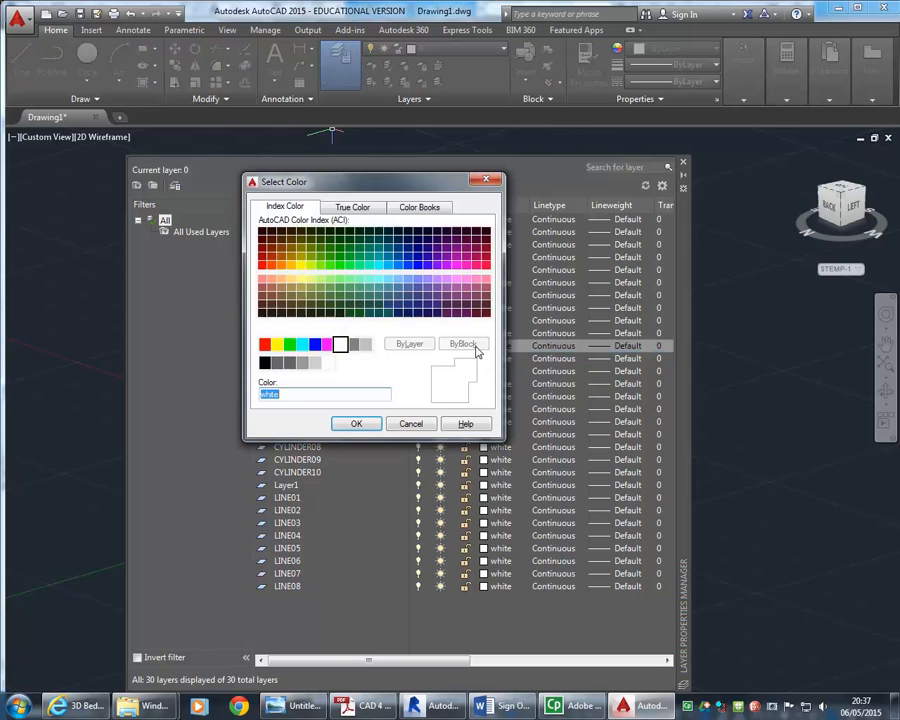
pyautogui.click(300, 266)
pyautogui.click(355, 424)
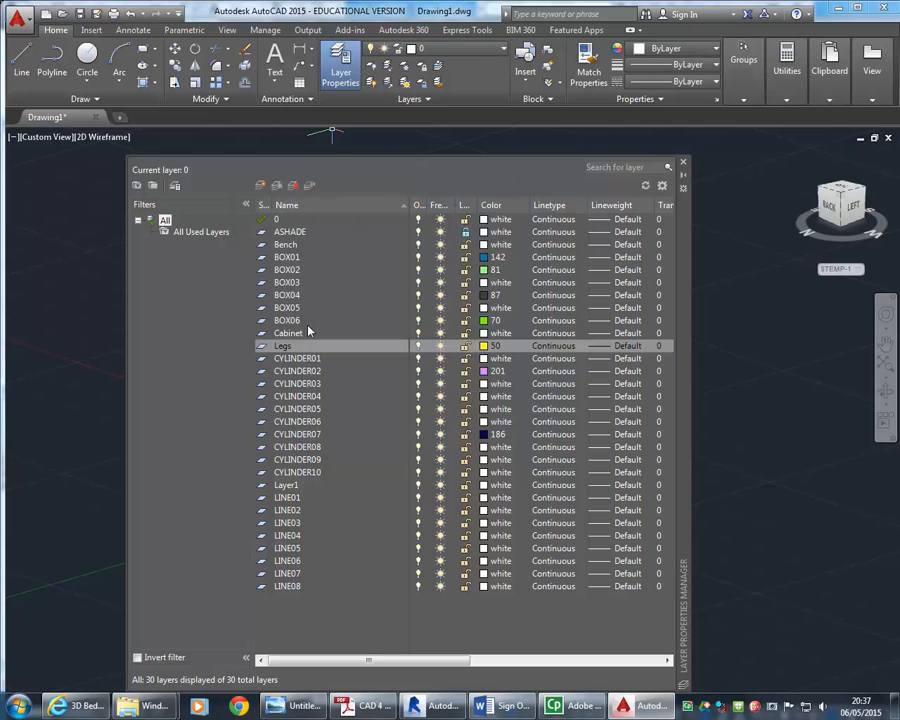
pyautogui.click(291, 244)
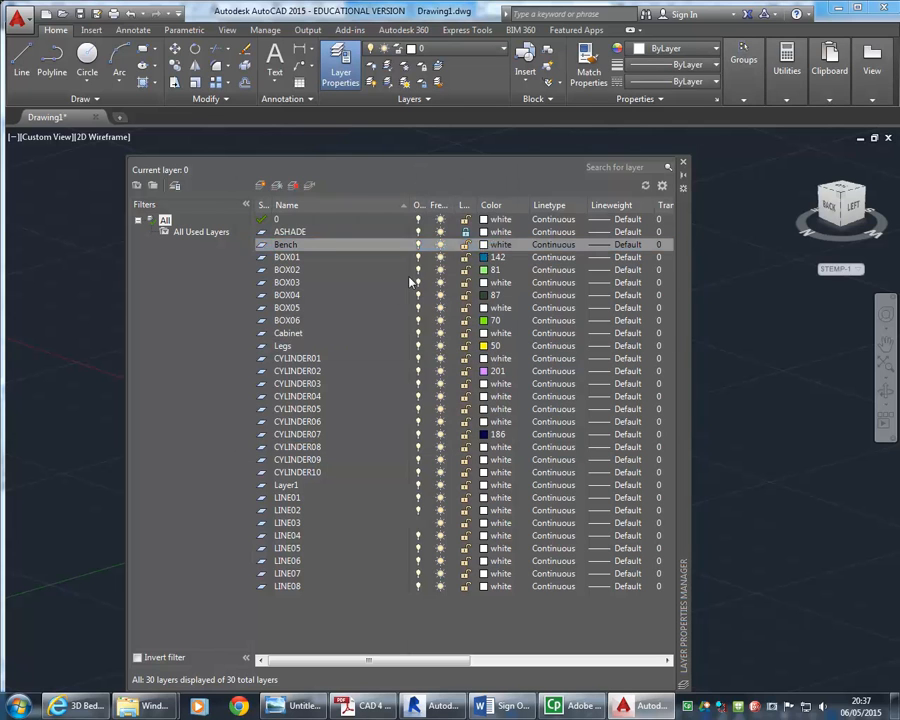
pyautogui.click(490, 244)
pyautogui.click(386, 292)
pyautogui.click(356, 423)
# Set layer Cabinet to colour 53 and close Layer Properties
pyautogui.click(288, 334)
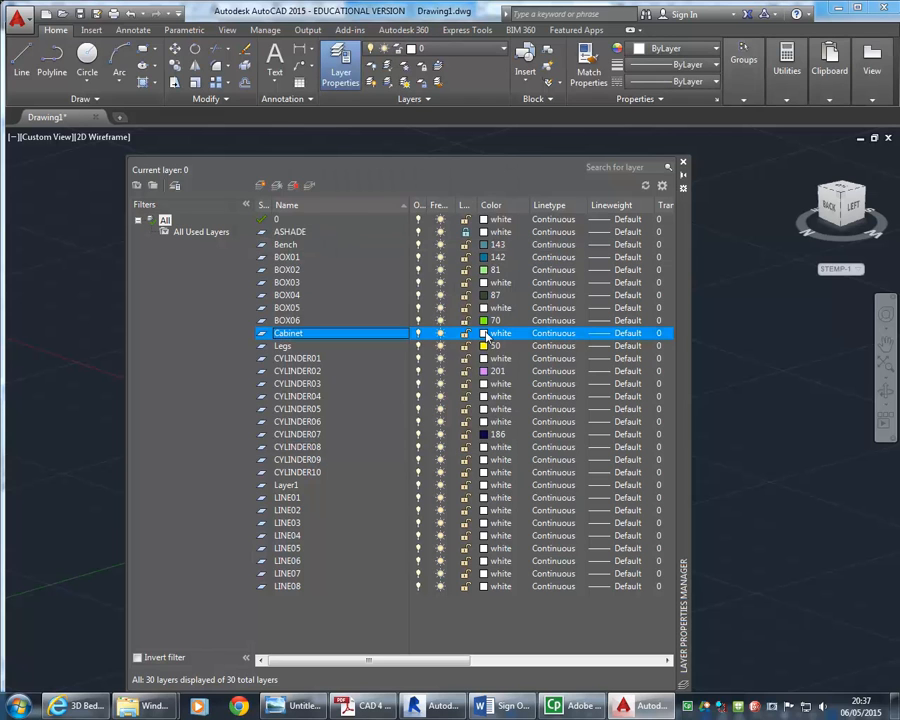
pyautogui.click(487, 334)
pyautogui.click(301, 287)
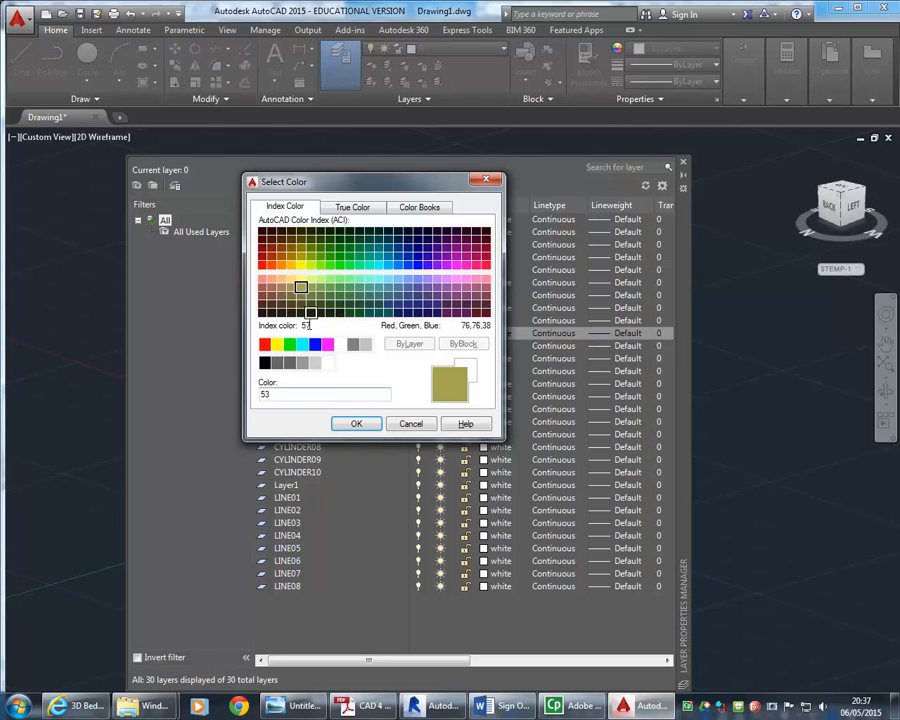
pyautogui.click(357, 424)
pyautogui.click(683, 162)
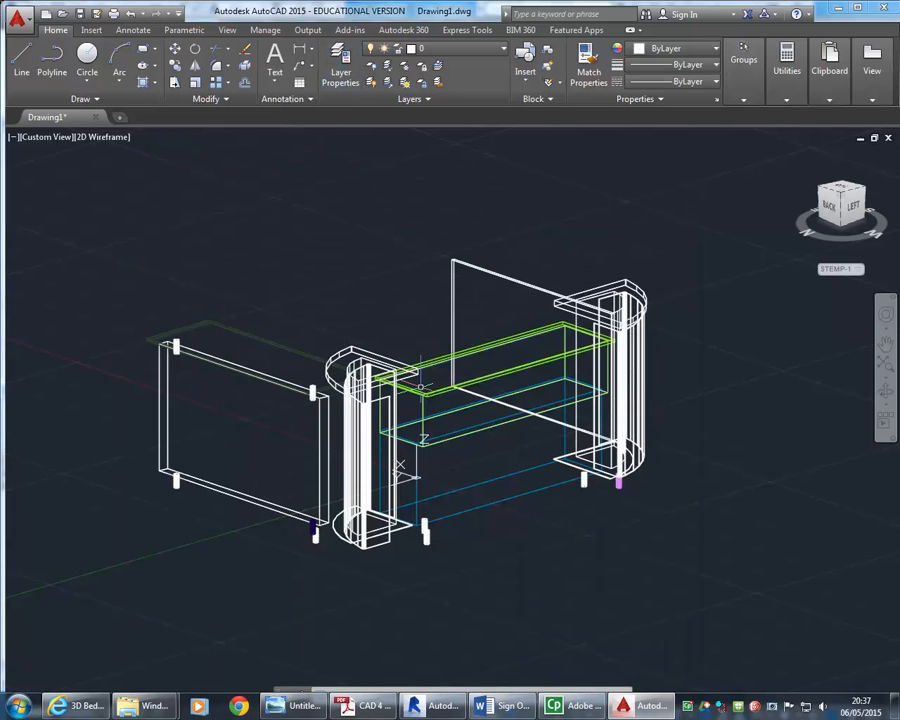
# Select the counter panels, cabinet boxes and columns and move them onto the Cabinet layer
pyautogui.moveTo(372, 424); pyautogui.dragTo(382, 424, button='middle')
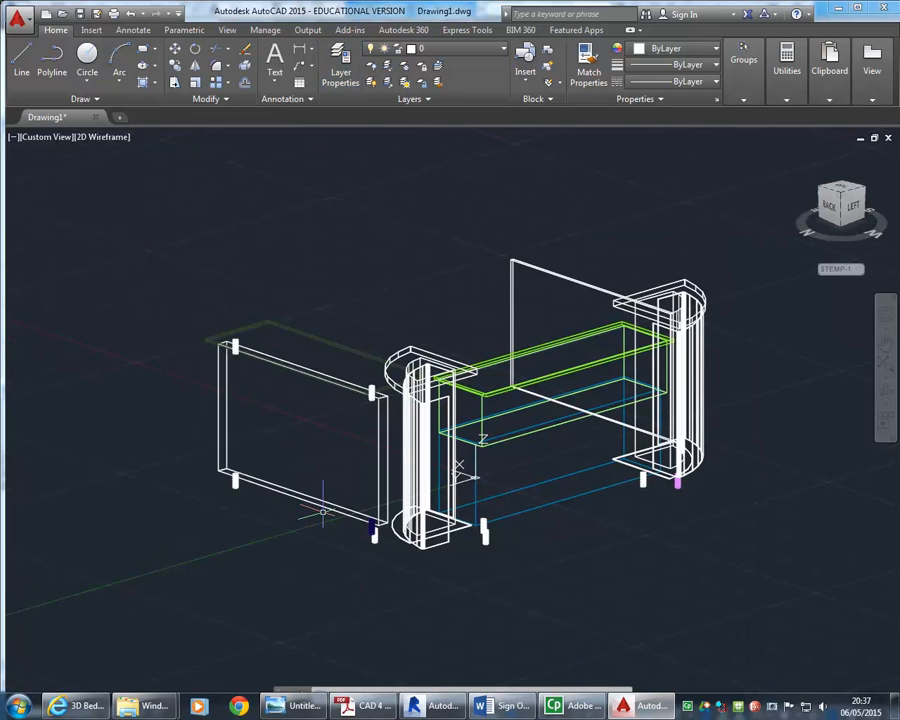
pyautogui.click(324, 505)
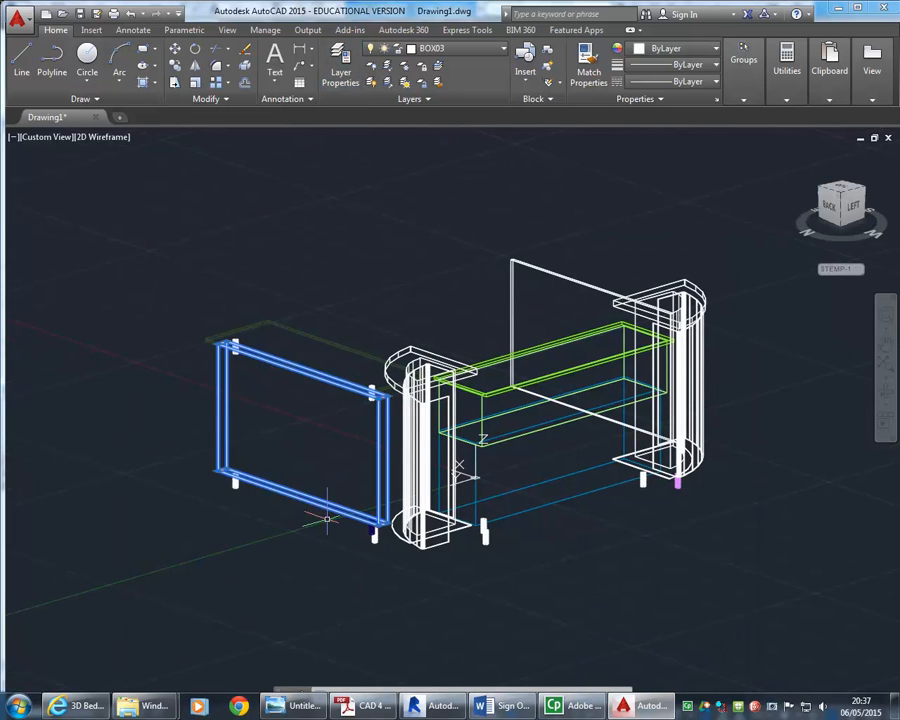
pyautogui.click(557, 528)
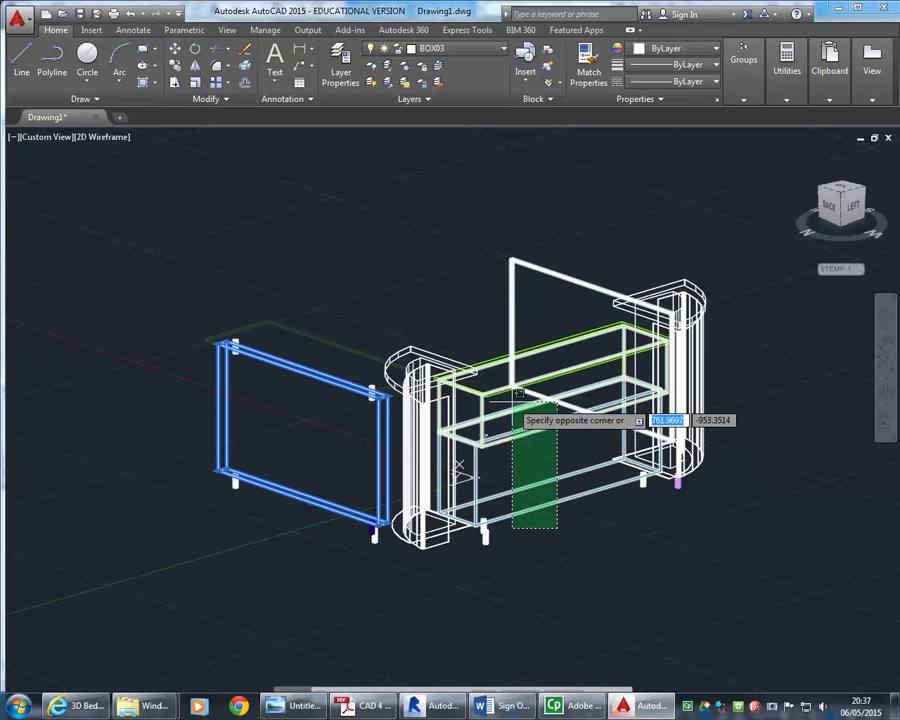
pyautogui.click(513, 398)
pyautogui.click(715, 480)
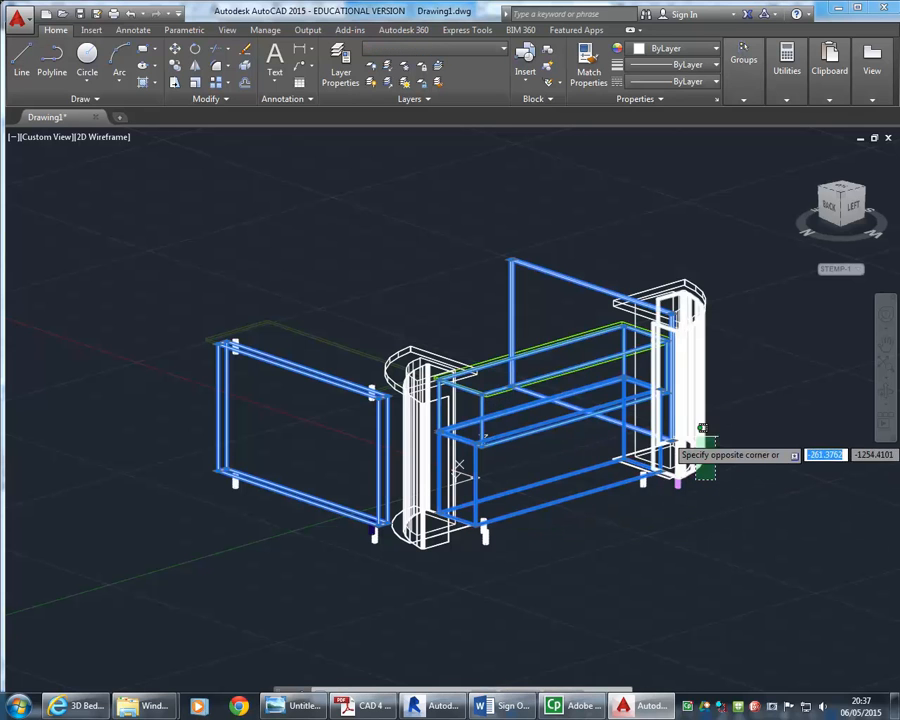
pyautogui.click(685, 446)
pyautogui.click(434, 562)
pyautogui.click(418, 538)
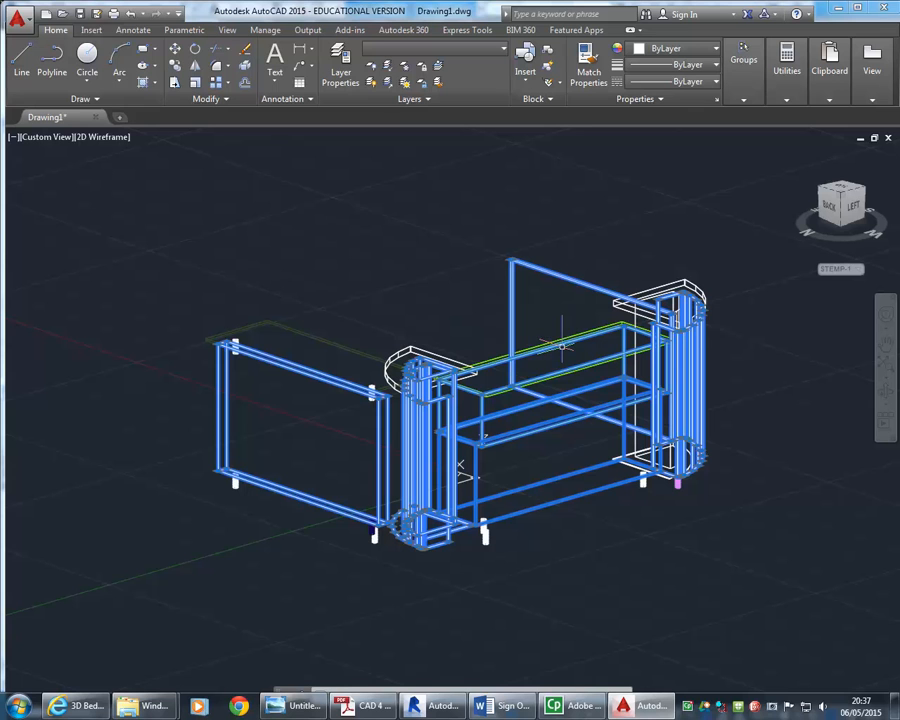
pyautogui.click(435, 48)
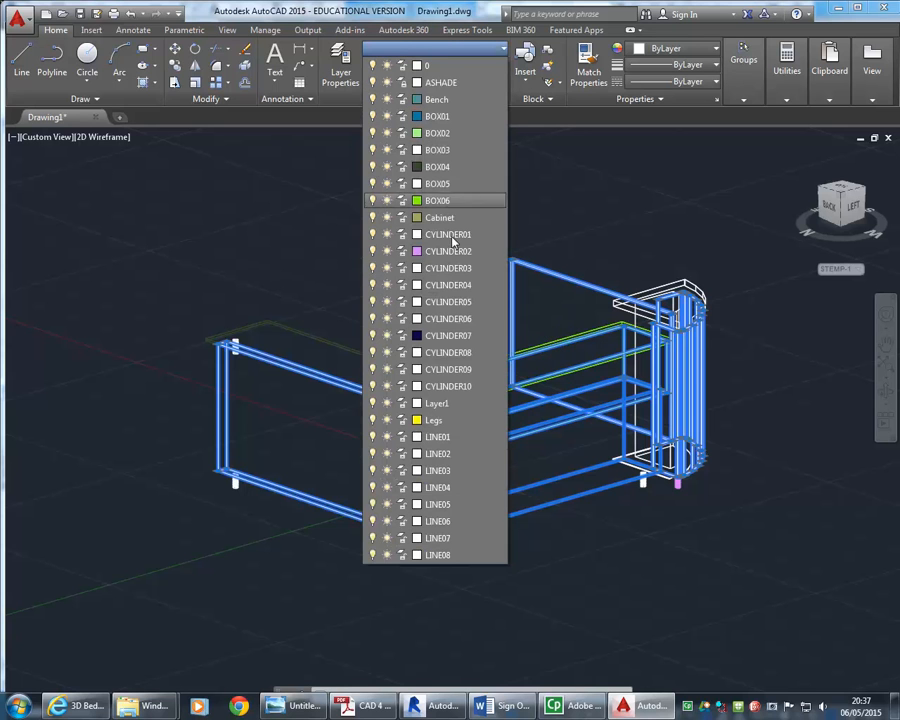
pyautogui.click(440, 218)
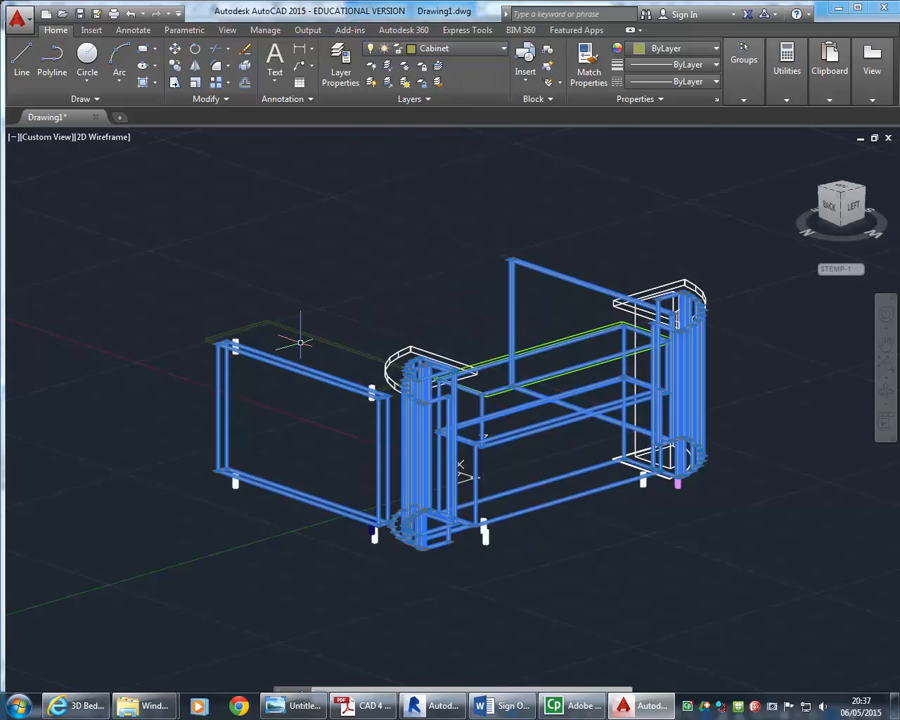
pyautogui.press('Escape')
pyautogui.press('Escape')
# Select the counter tops and shelf frames and move them onto the Bench layer
pyautogui.click(355, 332)
pyautogui.click(342, 350)
pyautogui.click(547, 371)
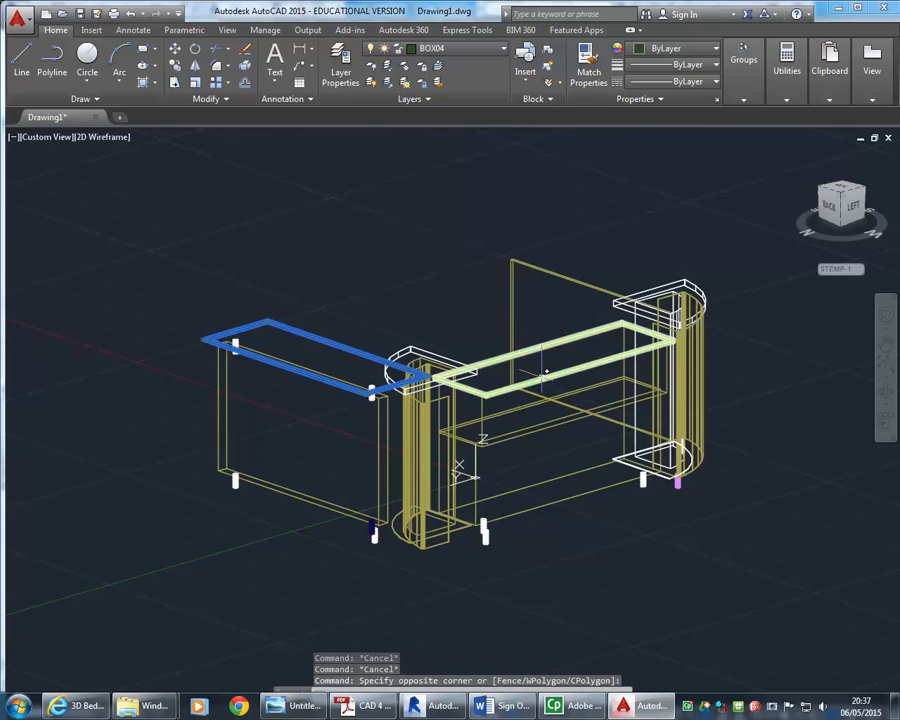
pyautogui.click(541, 380)
pyautogui.click(526, 407)
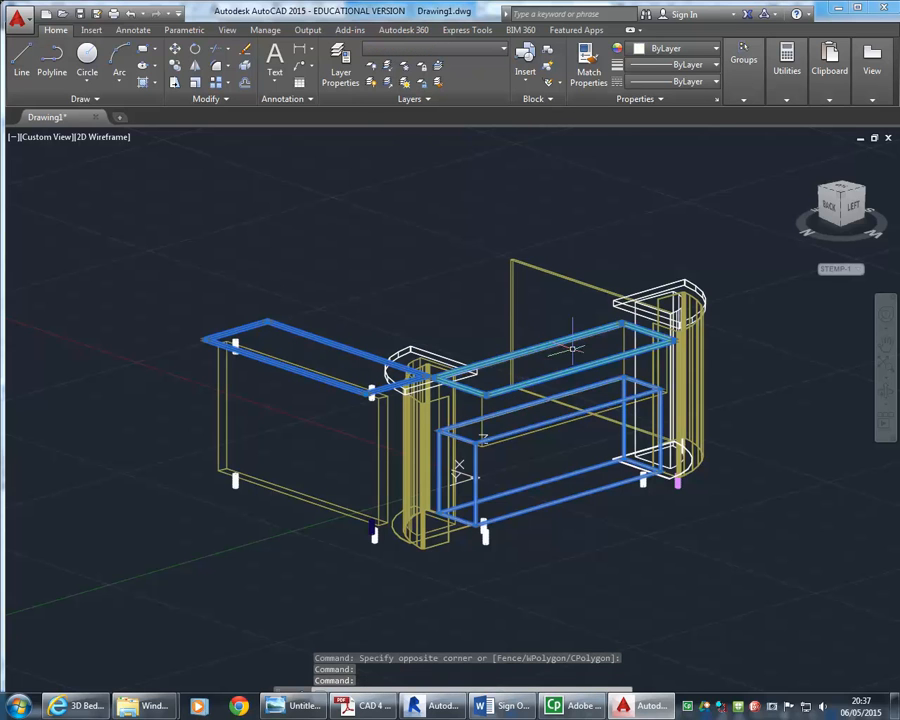
pyautogui.click(672, 282)
pyautogui.click(425, 362)
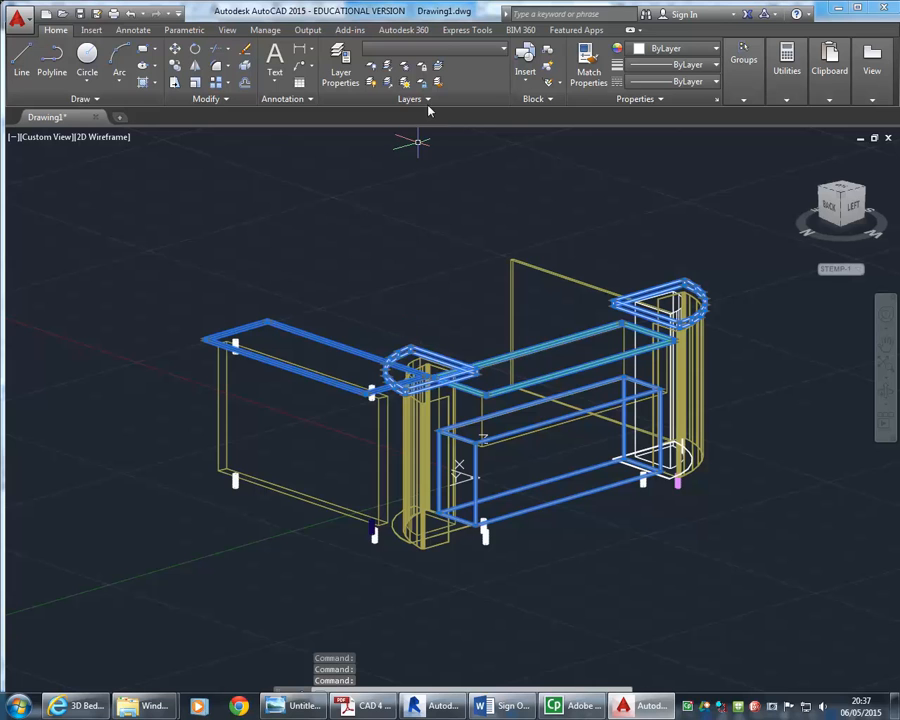
pyautogui.click(437, 50)
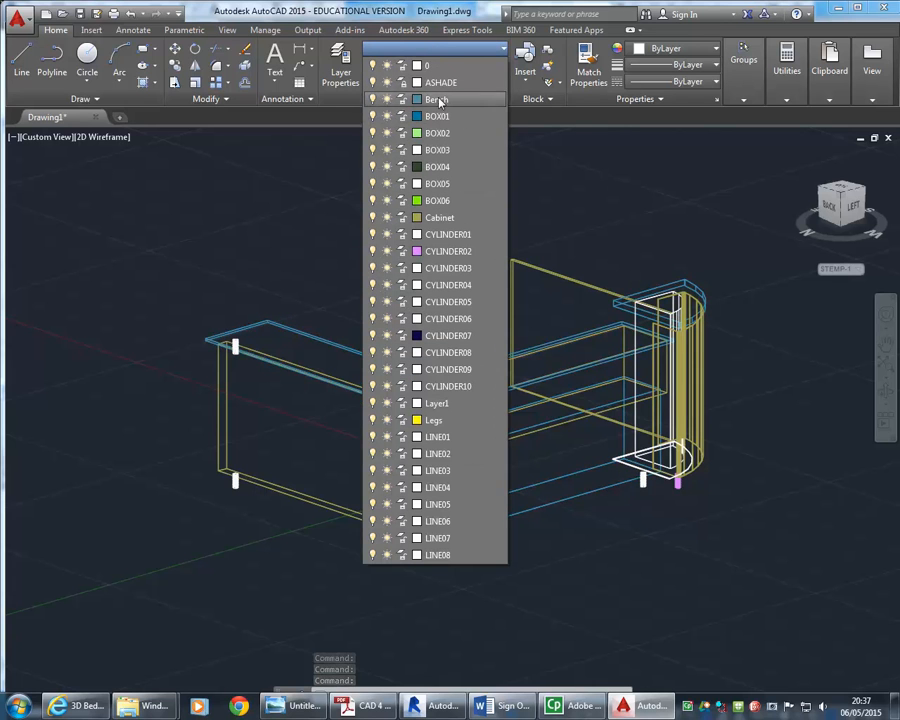
pyautogui.click(437, 99)
pyautogui.press('Escape')
pyautogui.press('Escape')
# Select all the small leg blocks under the counter and move them onto the Legs layer
pyautogui.click(236, 506)
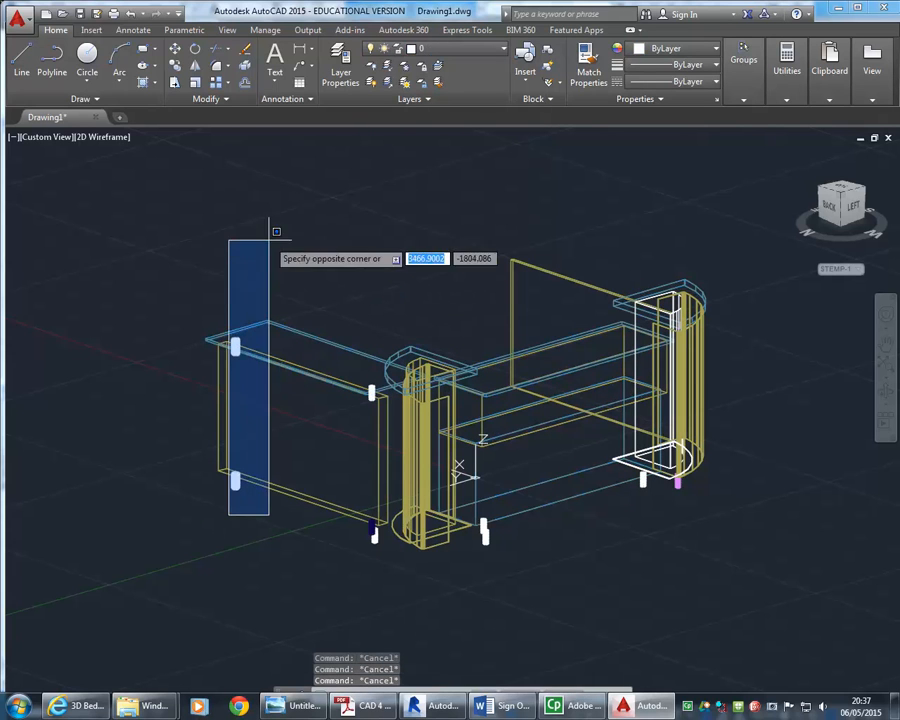
pyautogui.click(311, 306)
pyautogui.click(355, 577)
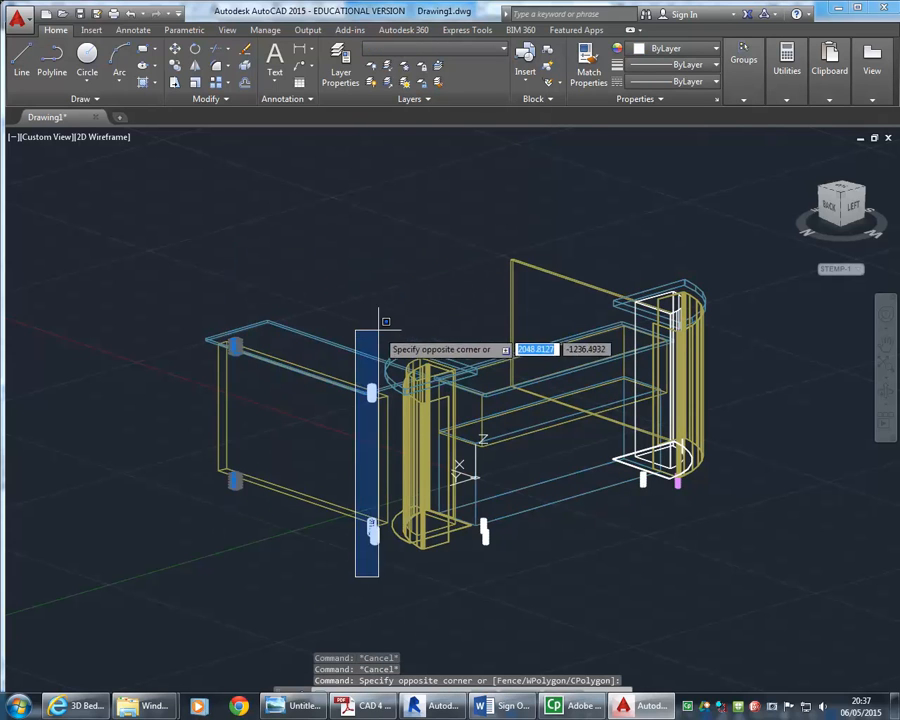
pyautogui.click(388, 321)
pyautogui.click(478, 575)
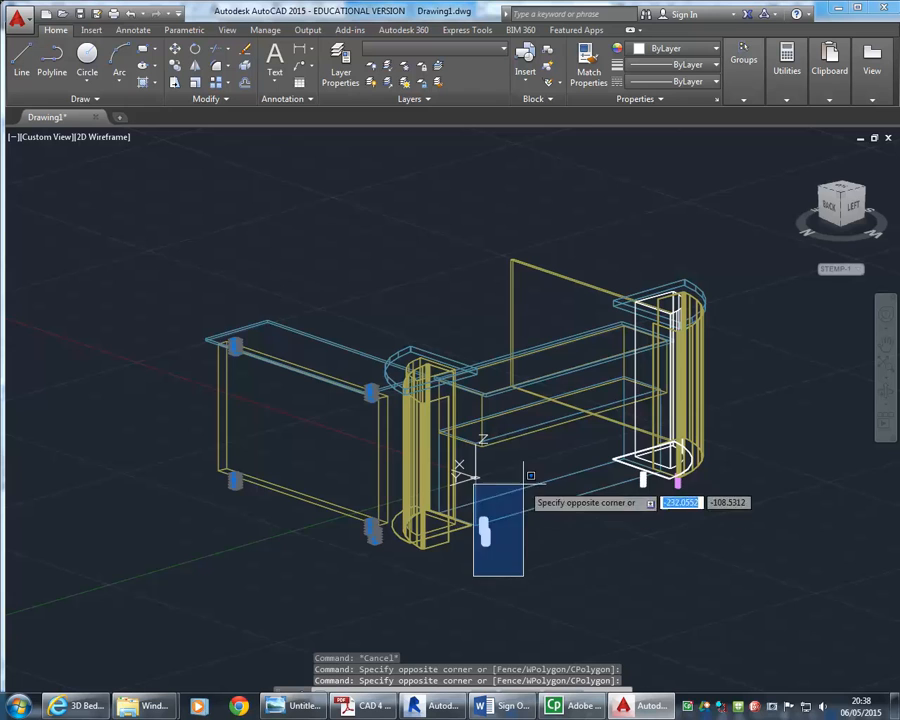
pyautogui.click(526, 468)
pyautogui.click(577, 526)
pyautogui.click(716, 455)
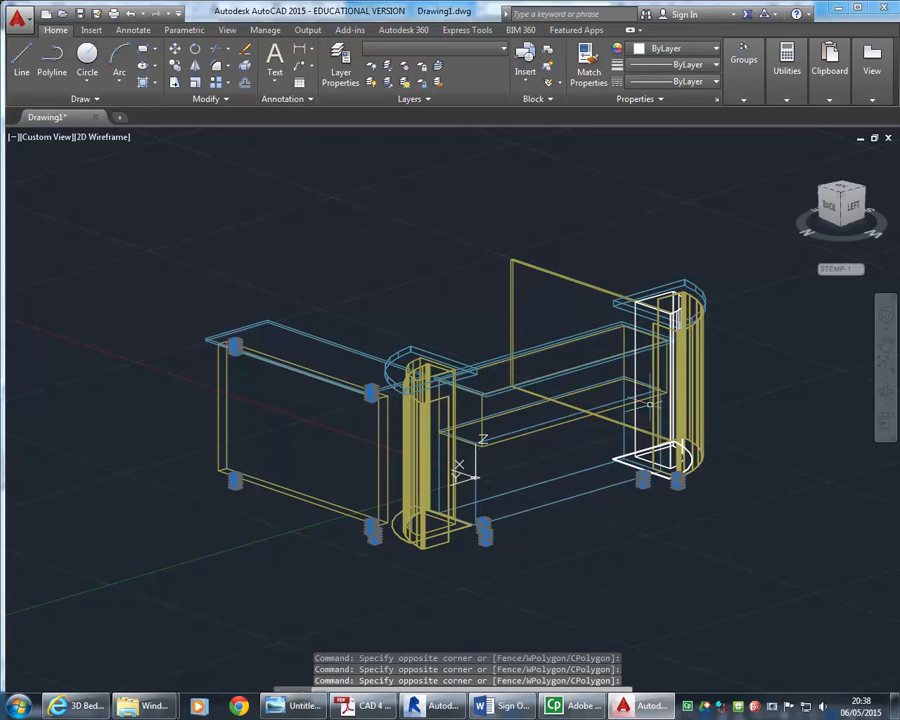
pyautogui.click(468, 47)
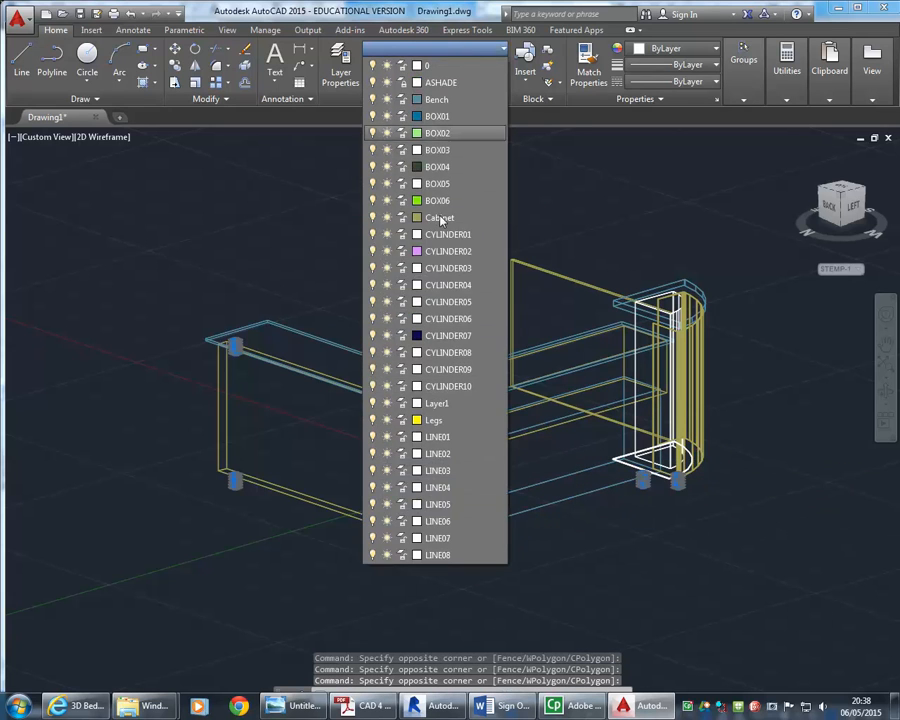
pyautogui.click(440, 420)
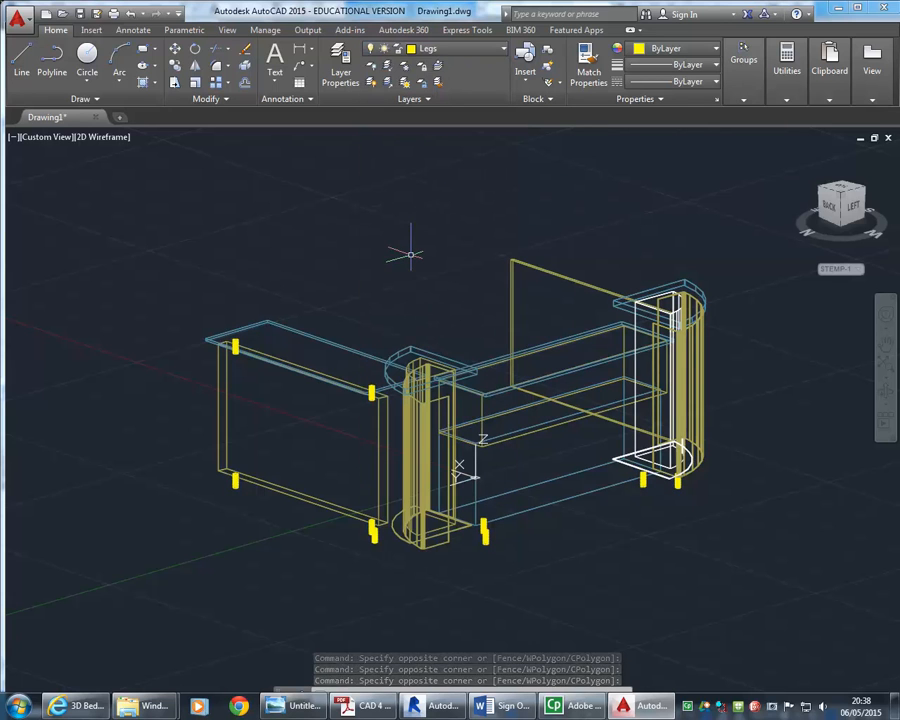
pyautogui.press('Escape')
pyautogui.press('Escape')
pyautogui.press('Escape')
# Select the column at the right end of the counter and move it onto the Cabinet layer
pyautogui.click(668, 462)
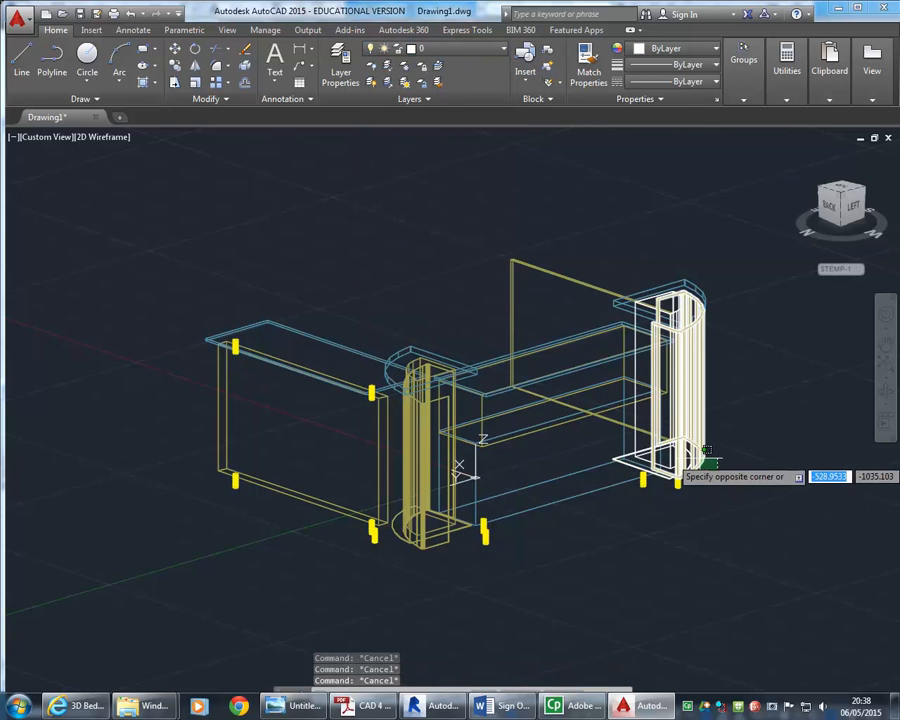
pyautogui.scroll(8, 678, 292)
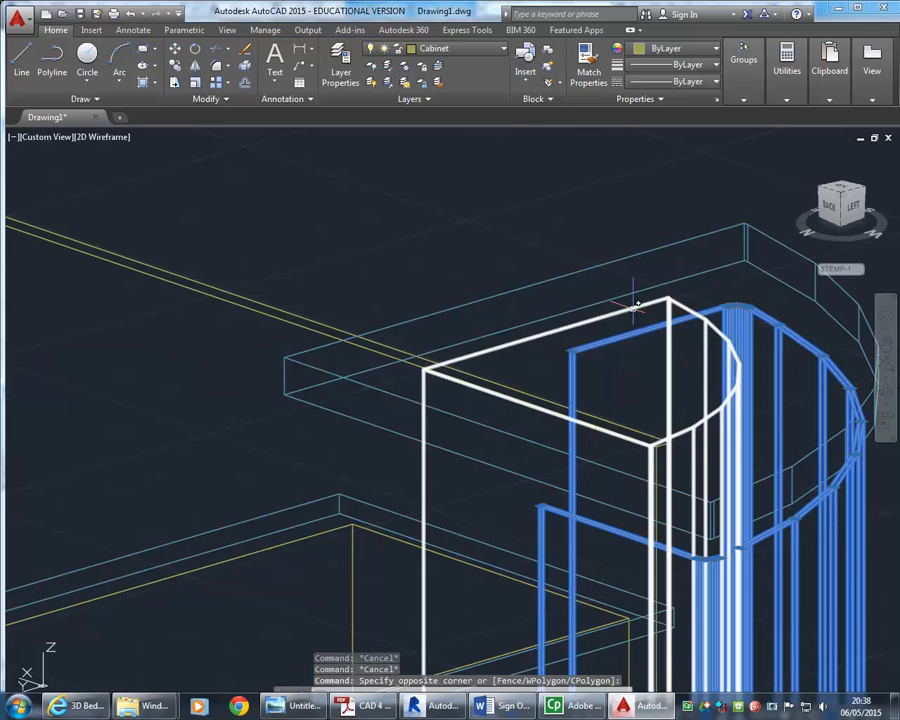
pyautogui.click(635, 306)
pyautogui.click(435, 49)
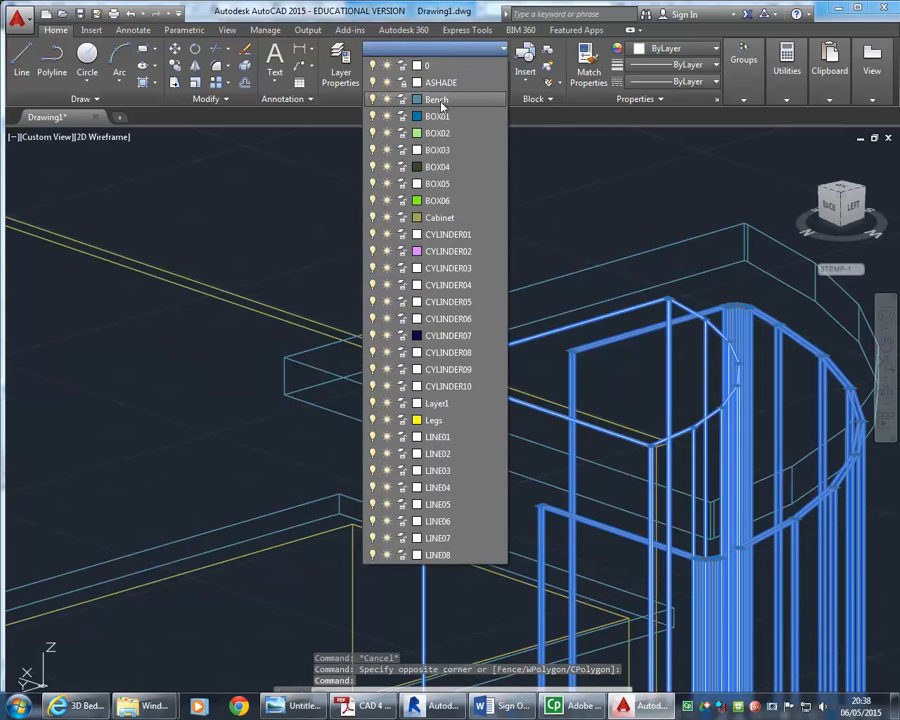
pyautogui.click(440, 217)
pyautogui.scroll(-5, 437, 230)
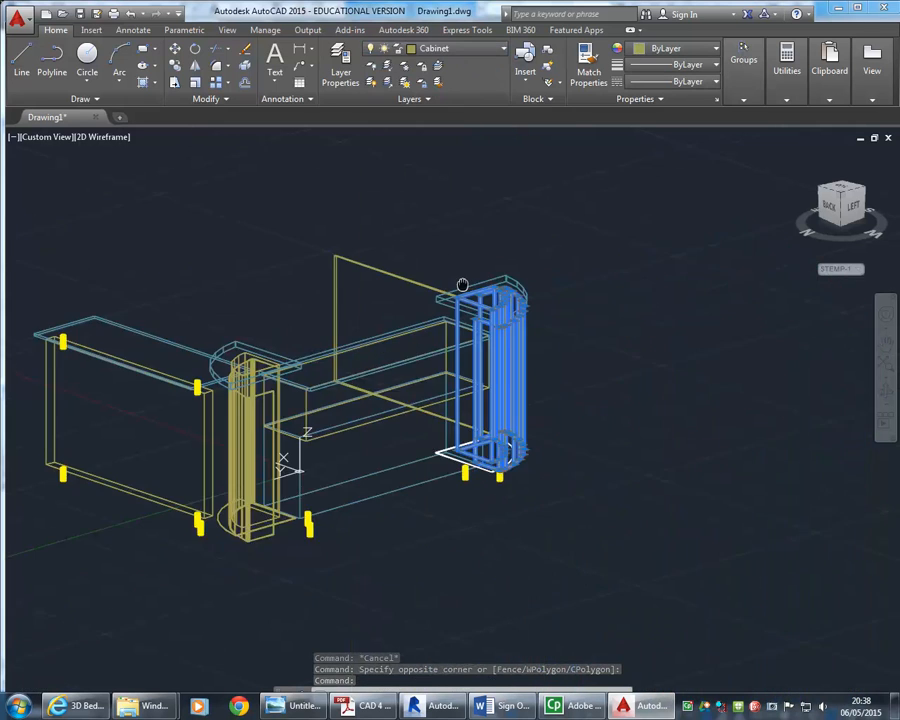
pyautogui.press('Escape')
pyautogui.press('Escape')
# Run Purge and purge all unused items from the drawing
pyautogui.moveTo(414, 266); pyautogui.dragTo(513, 290, button='middle')
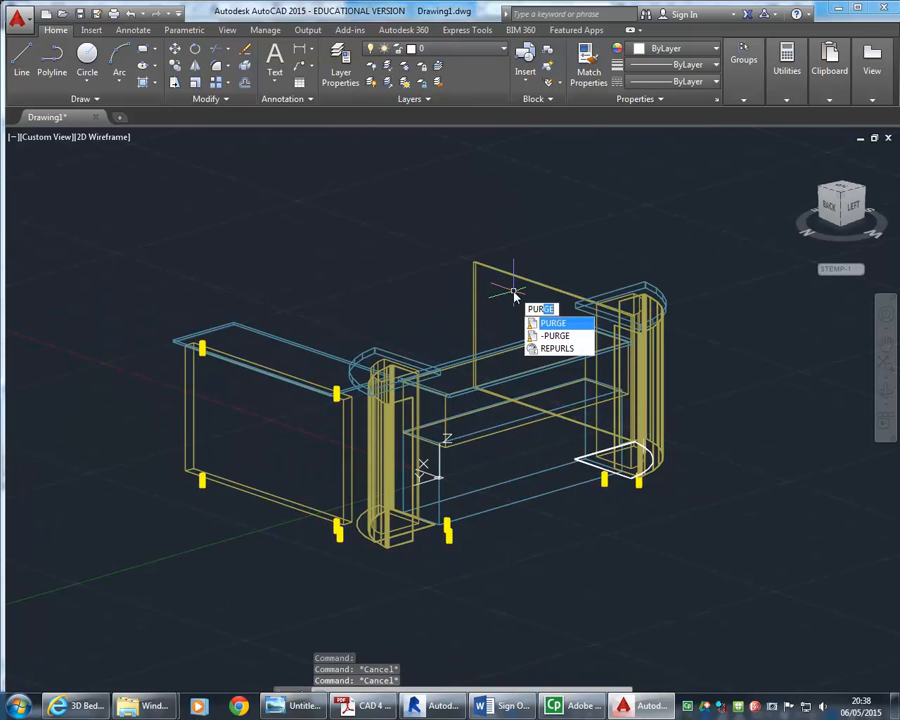
pyautogui.press('Down')
pyautogui.press('Up')
pyautogui.press('Return')
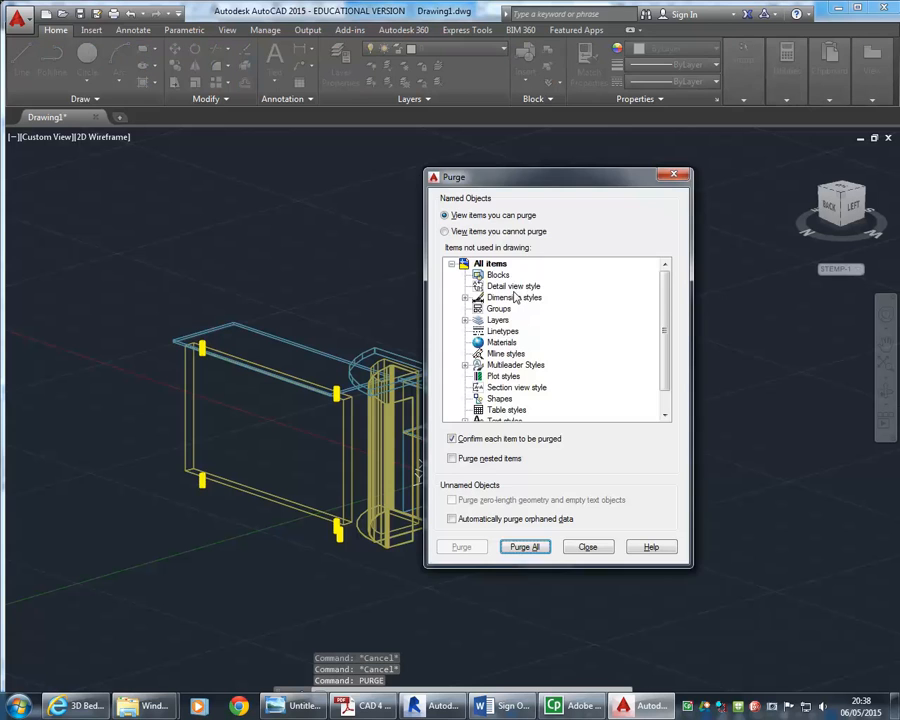
pyautogui.click(523, 548)
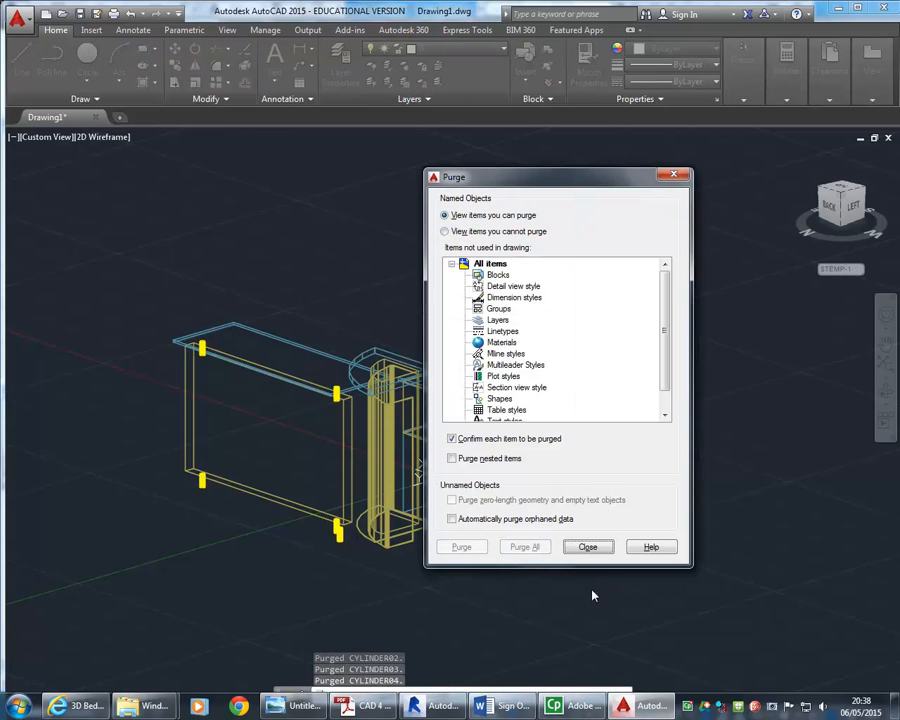
pyautogui.click(588, 546)
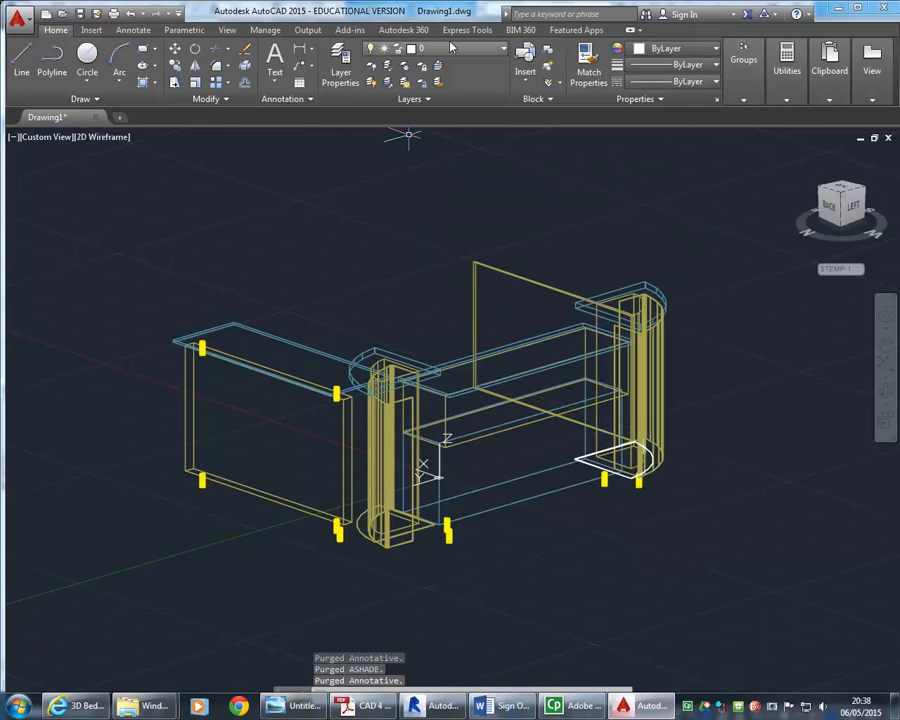
# Turn off layers 0, ASHADE, Bench, Cabinet and Legs to isolate the remaining stray objects
pyautogui.click(338, 63)
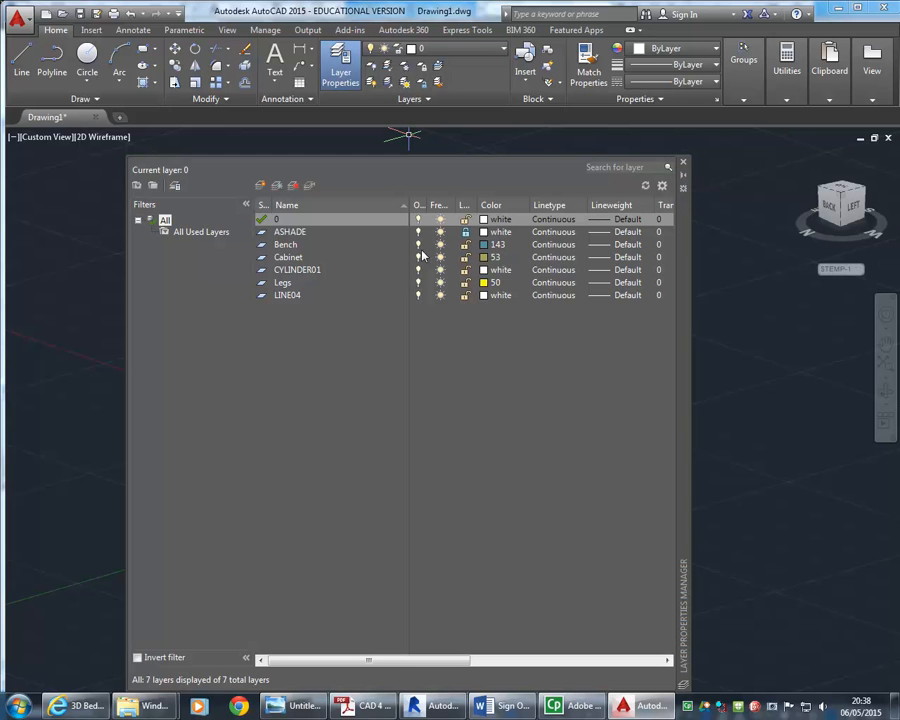
pyautogui.click(418, 219)
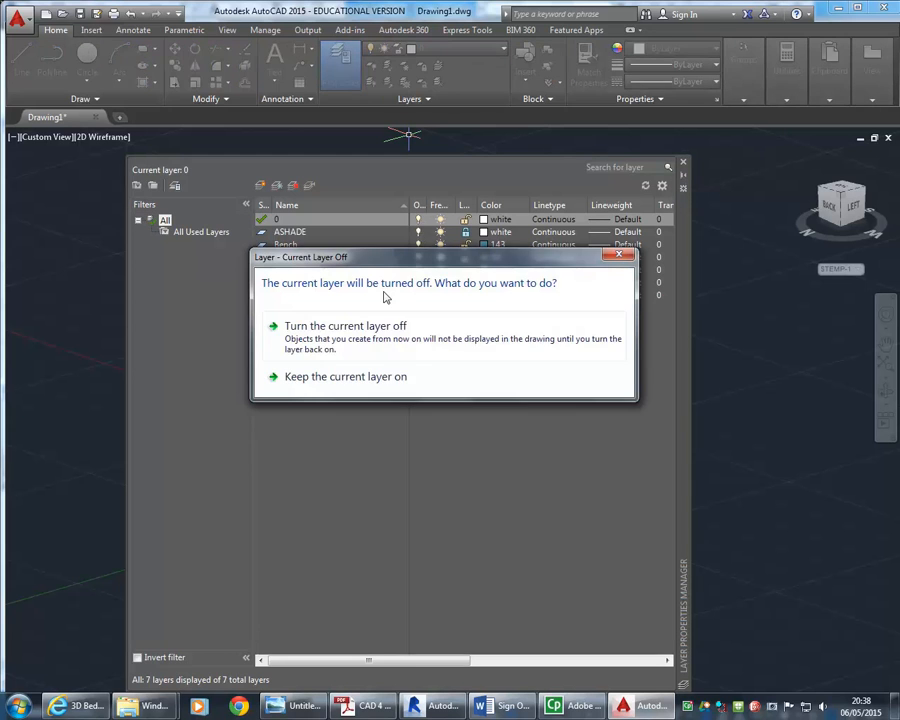
pyautogui.click(418, 350)
pyautogui.click(418, 233)
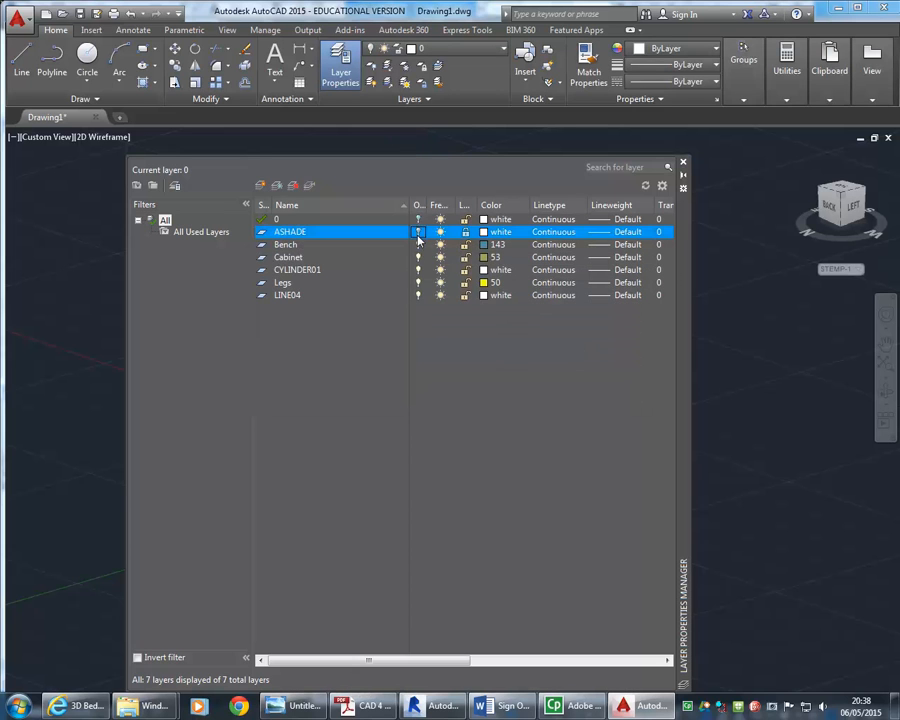
pyautogui.click(418, 246)
pyautogui.click(418, 258)
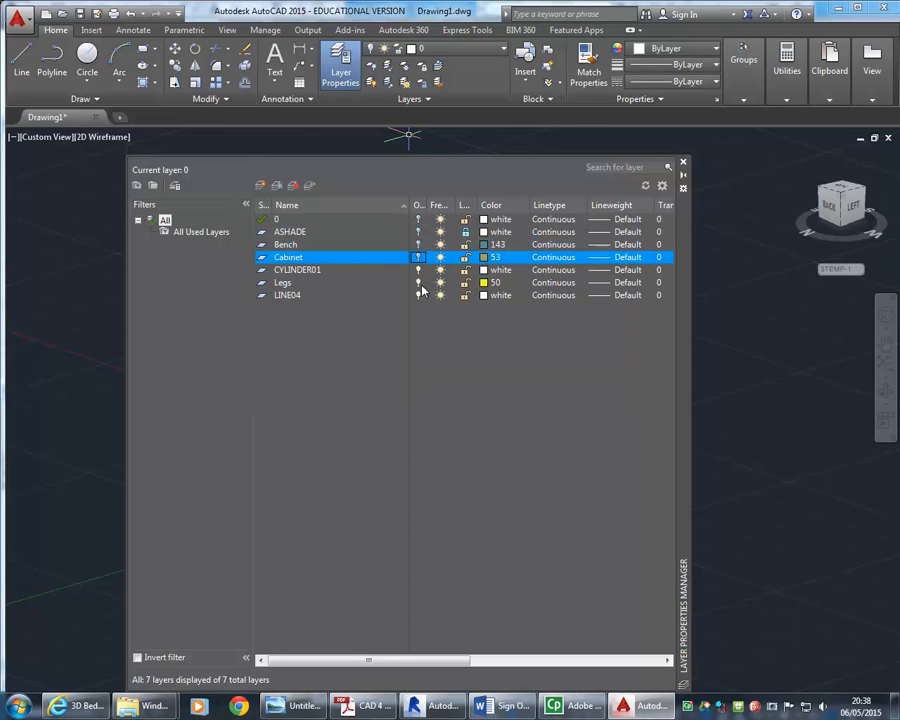
pyautogui.click(418, 284)
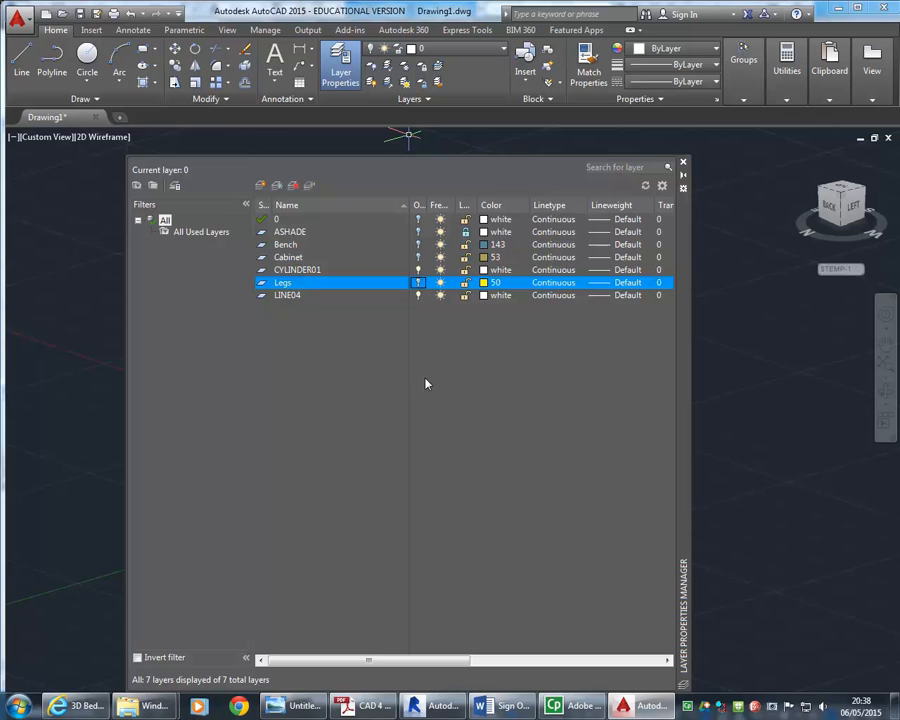
pyautogui.click(683, 162)
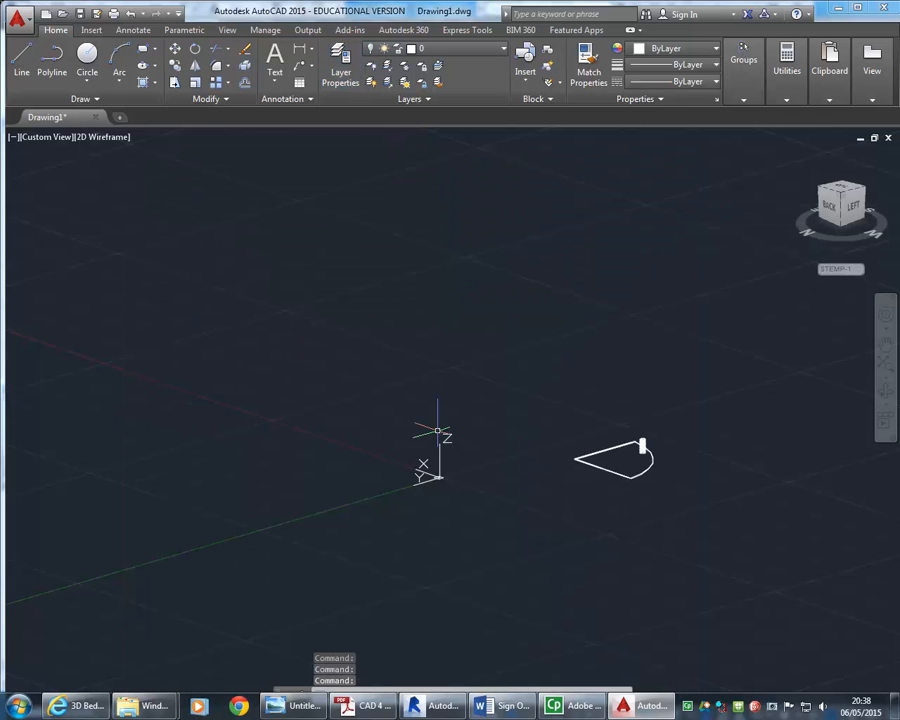
# Select the stray outline at the right end and move it onto the Cabinet layer
pyautogui.click(674, 400)
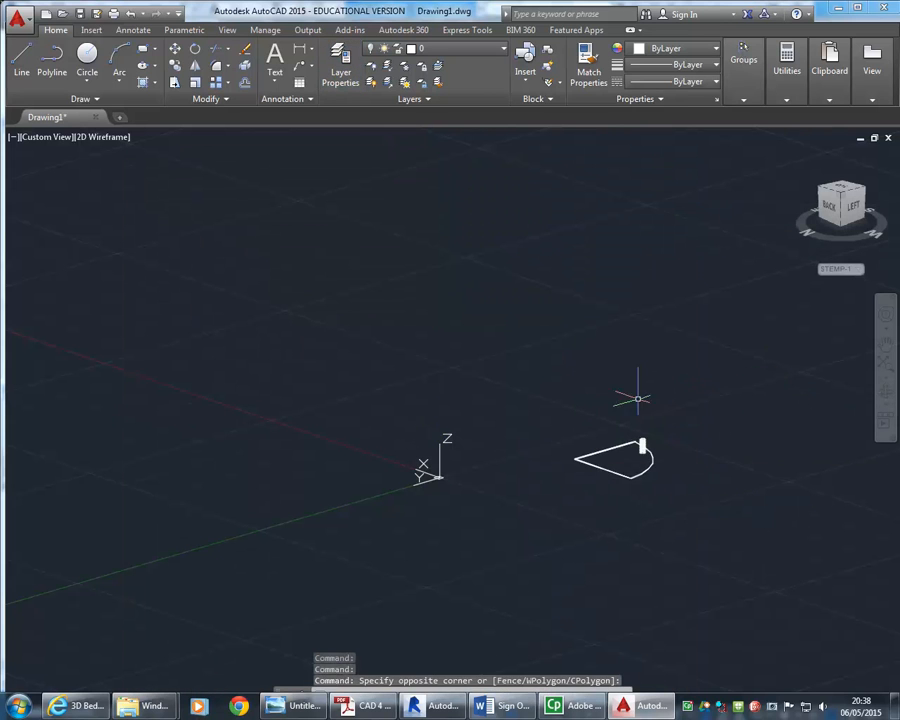
pyautogui.click(554, 505)
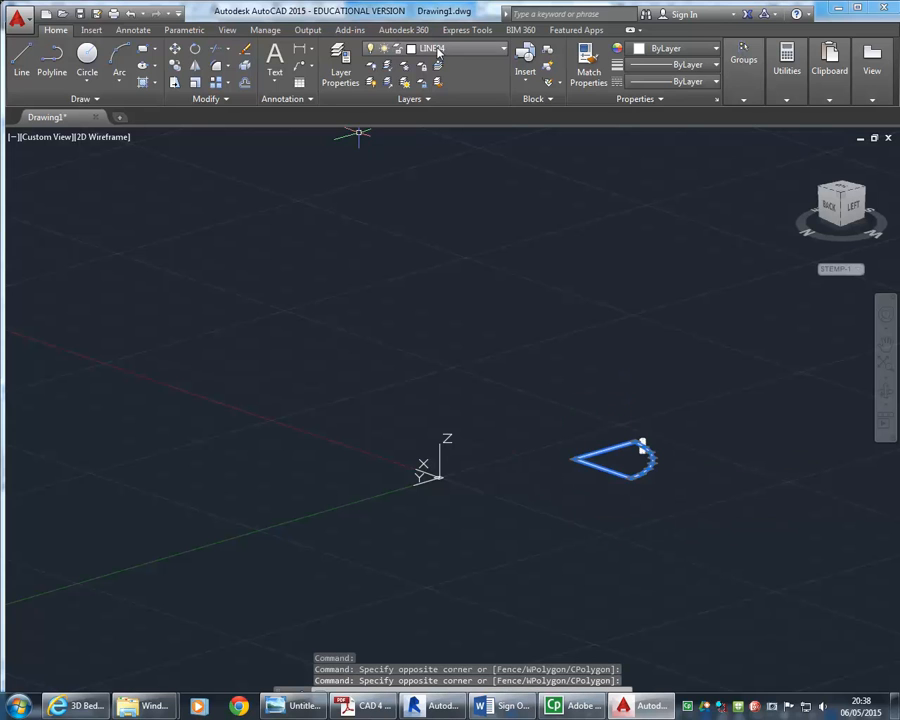
pyautogui.click(437, 52)
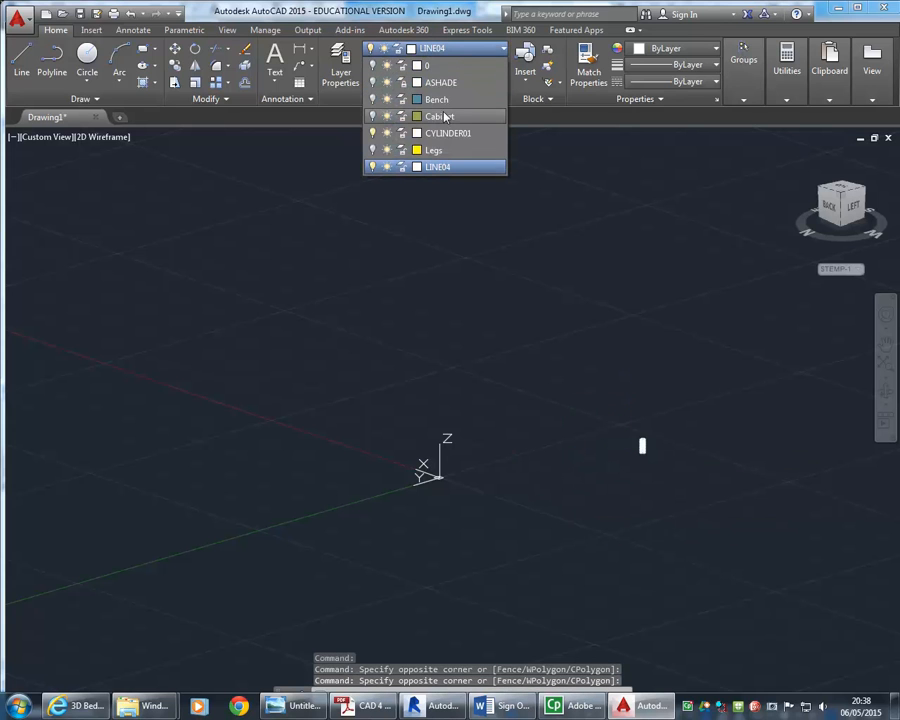
pyautogui.click(445, 117)
# Select the remaining white leg block and move it onto the Legs layer
pyautogui.click(534, 365)
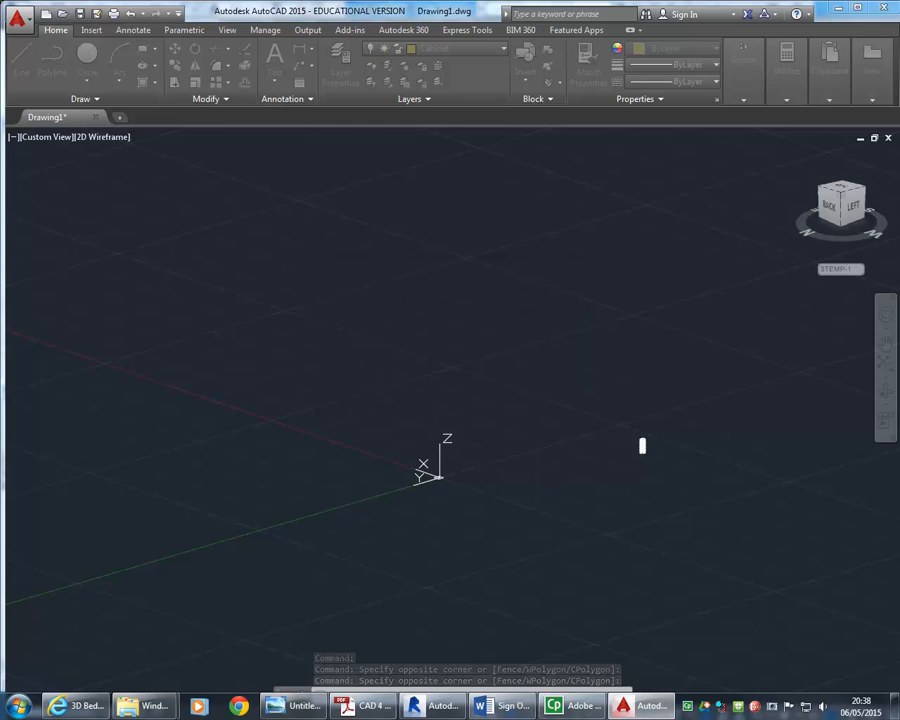
pyautogui.click(548, 347)
pyautogui.click(743, 538)
pyautogui.click(437, 48)
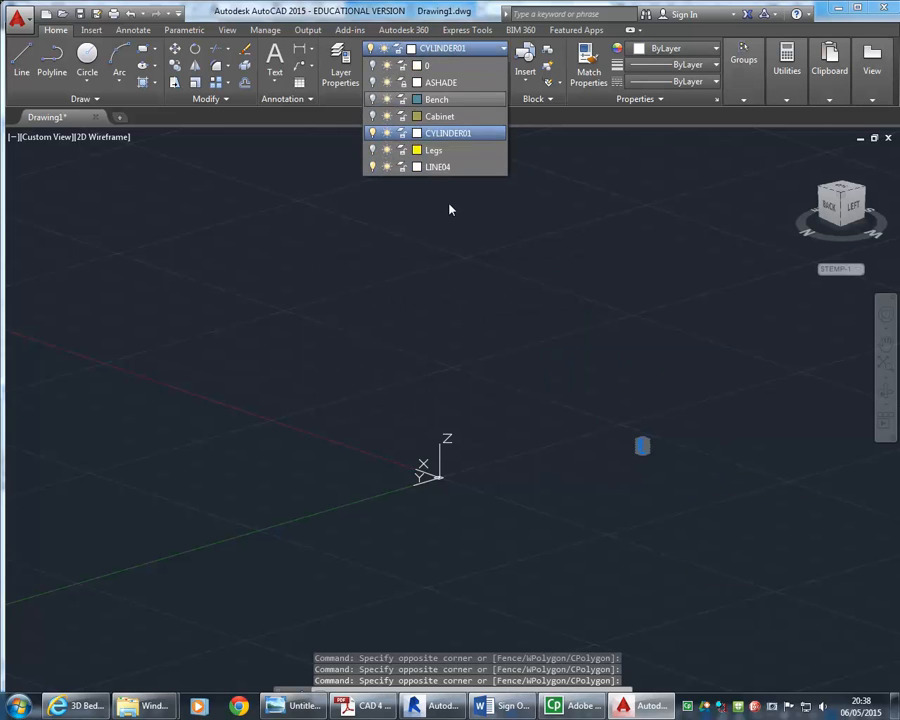
pyautogui.click(446, 150)
pyautogui.click(532, 367)
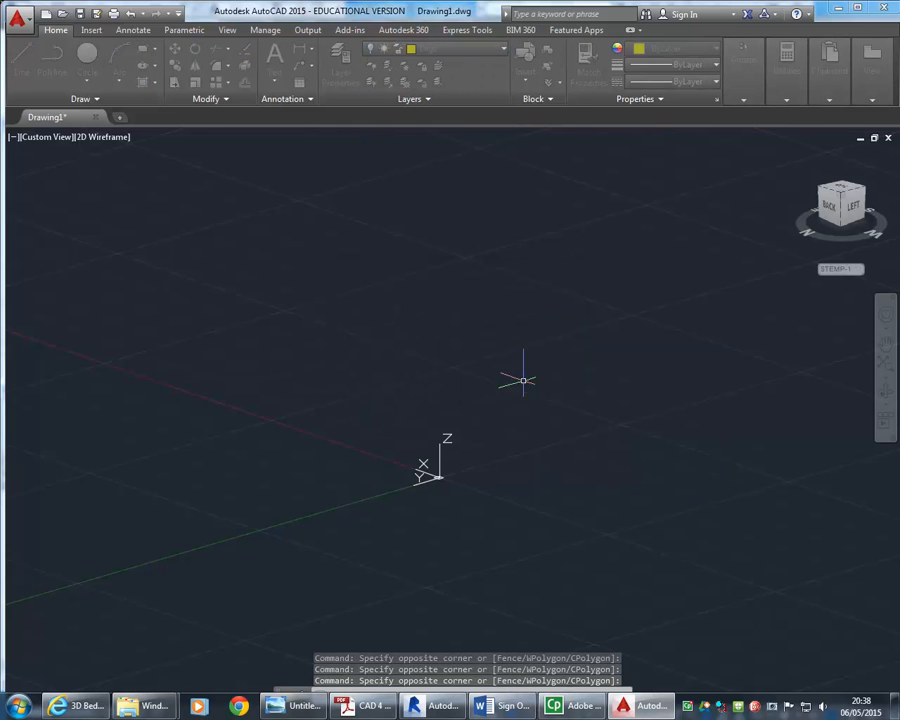
pyautogui.press('Escape')
pyautogui.press('Escape')
# Turn layers 0, ASHADE, Bench, Cabinet and Legs back on
pyautogui.click(340, 66)
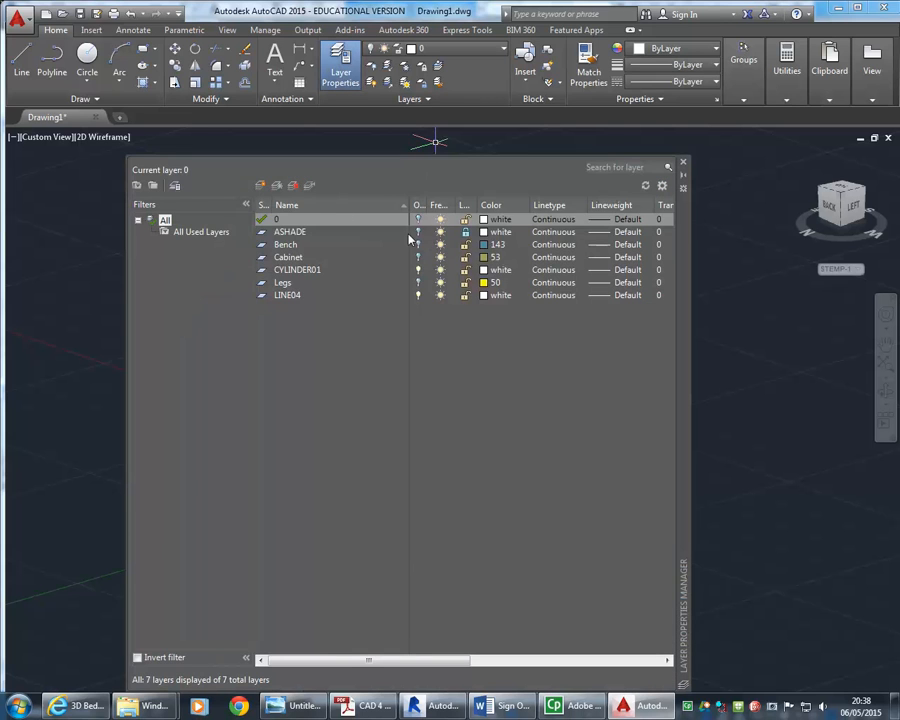
pyautogui.click(419, 220)
pyautogui.click(419, 233)
pyautogui.click(419, 246)
pyautogui.click(419, 258)
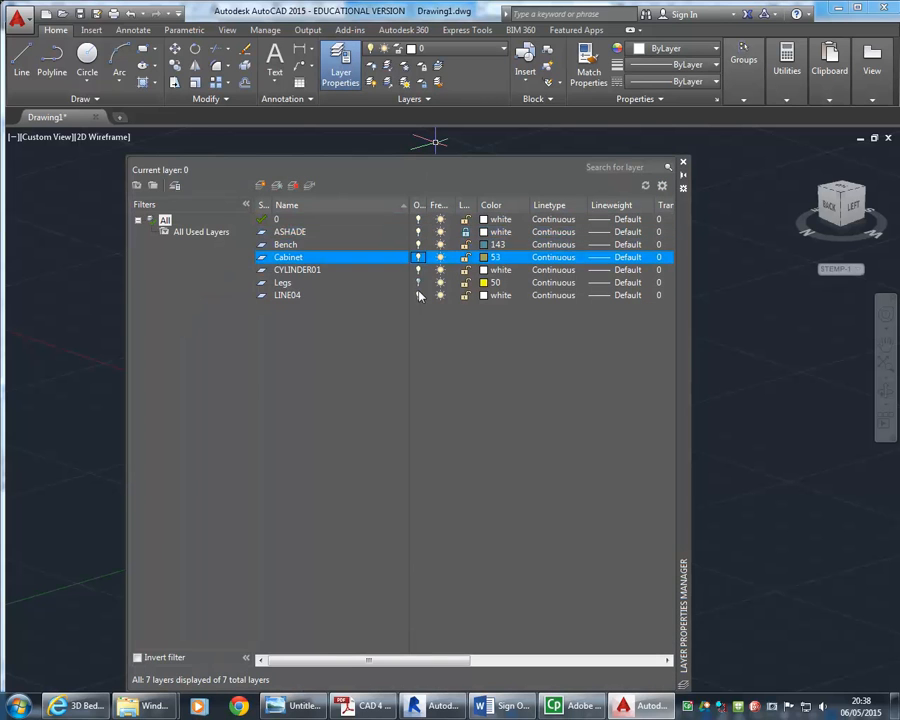
pyautogui.click(419, 284)
pyautogui.click(682, 164)
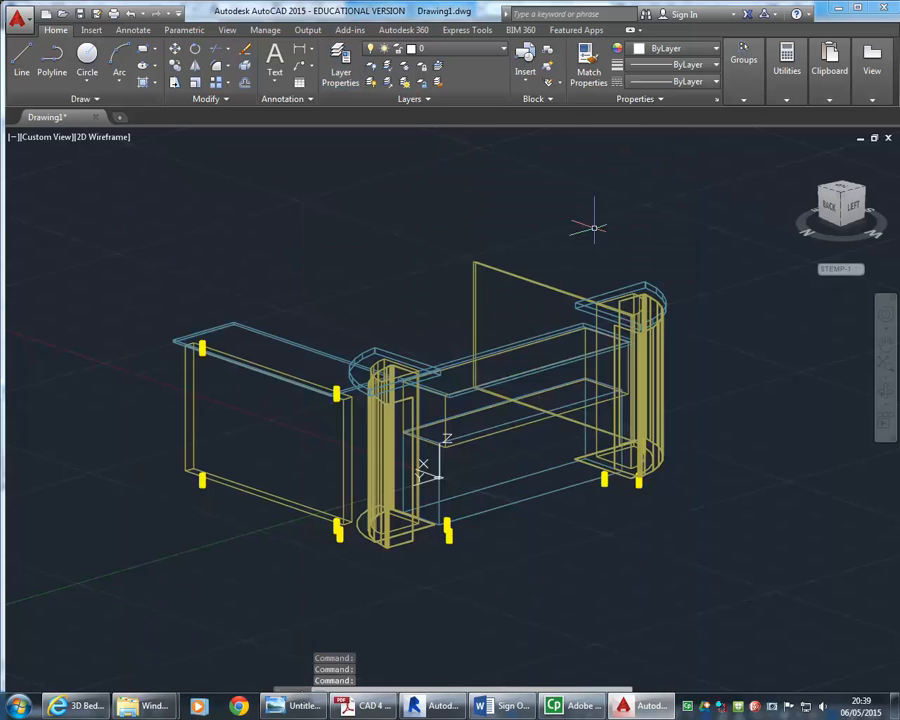
# Run Purge again and purge the now unused layers CYLINDER01 and LINE04
pyautogui.write('pur')
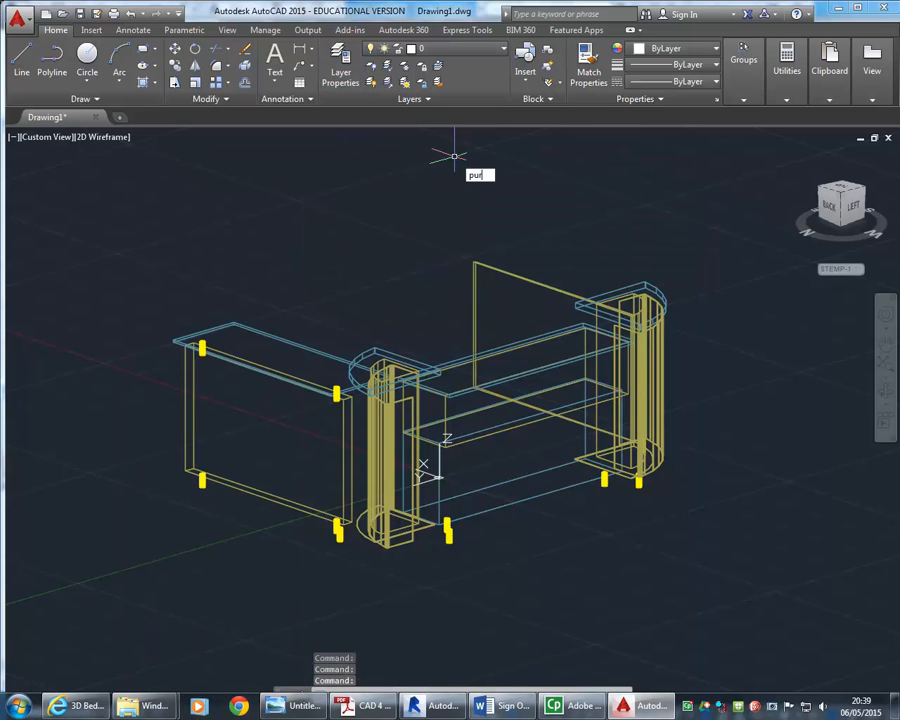
pyautogui.write('e')
pyautogui.press('Down')
pyautogui.press('Down')
pyautogui.press('Return')
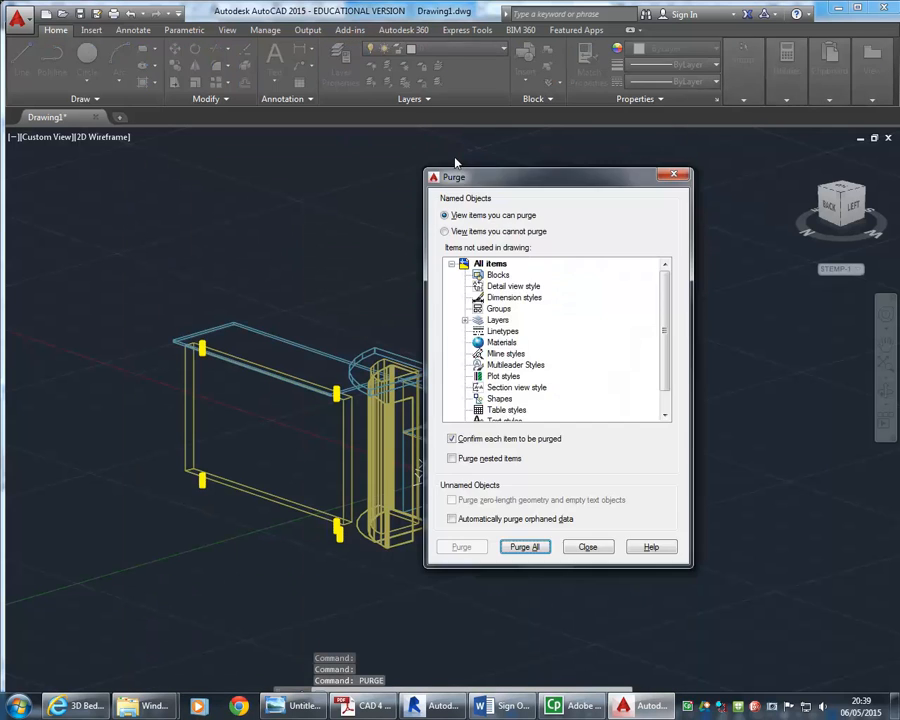
pyautogui.click(507, 547)
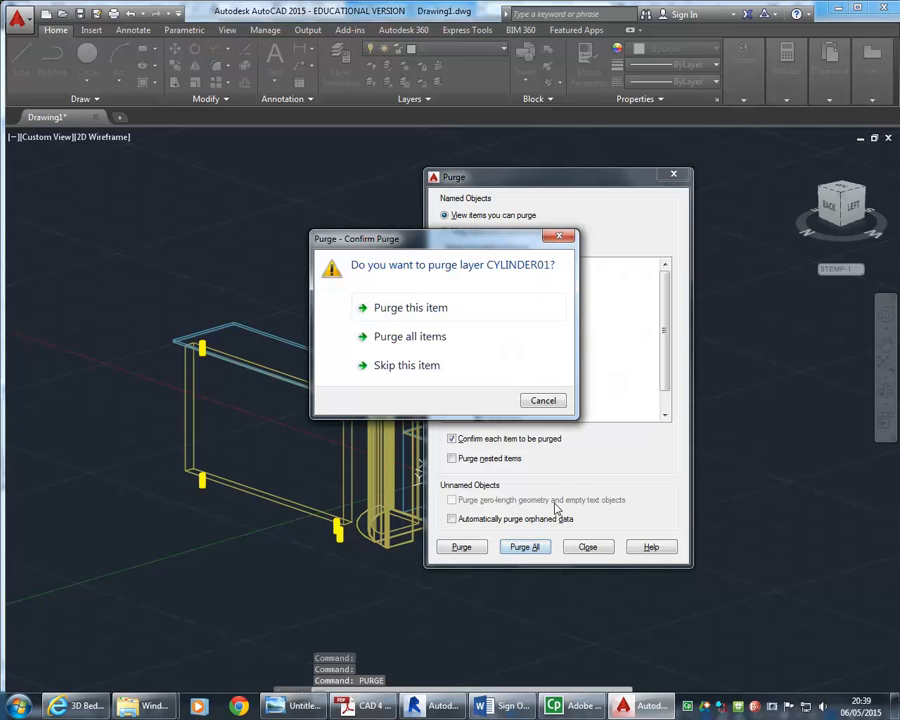
pyautogui.click(430, 365)
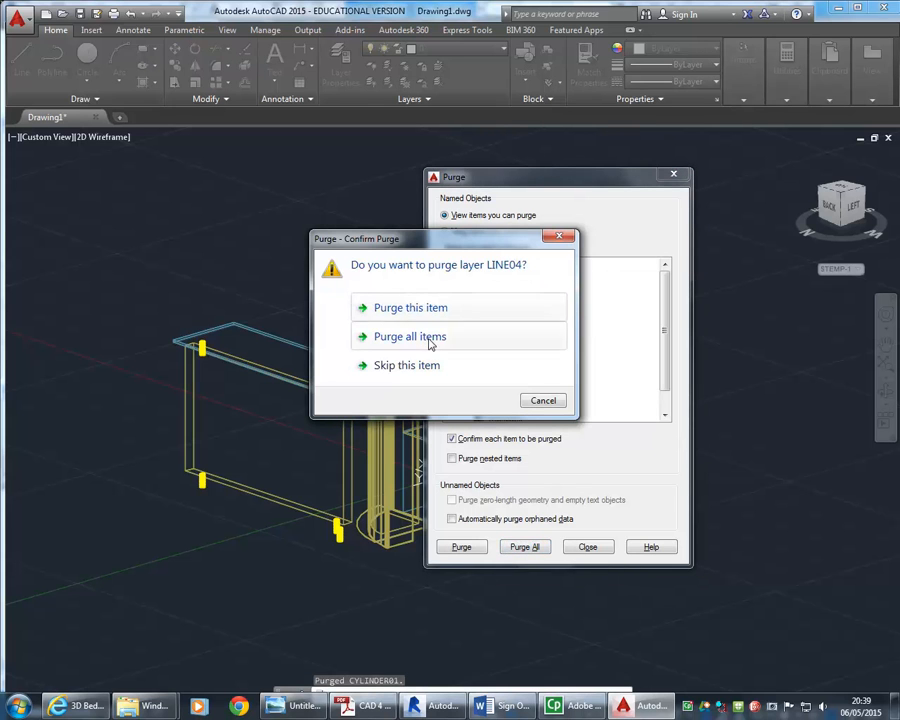
pyautogui.click(430, 342)
pyautogui.click(587, 547)
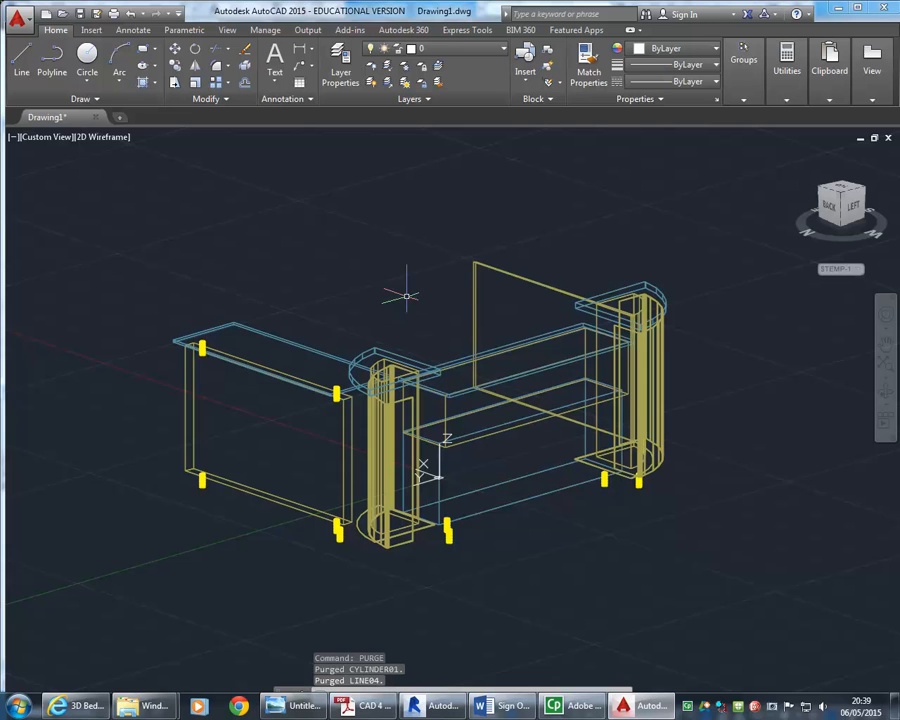
# Save the drawing as 3d-rack.dwg in the EDU_DC_InteriorDesign > 3d models folder on the StudentResources drive
pyautogui.doubleClick(338, 12)
pyautogui.click(13, 12)
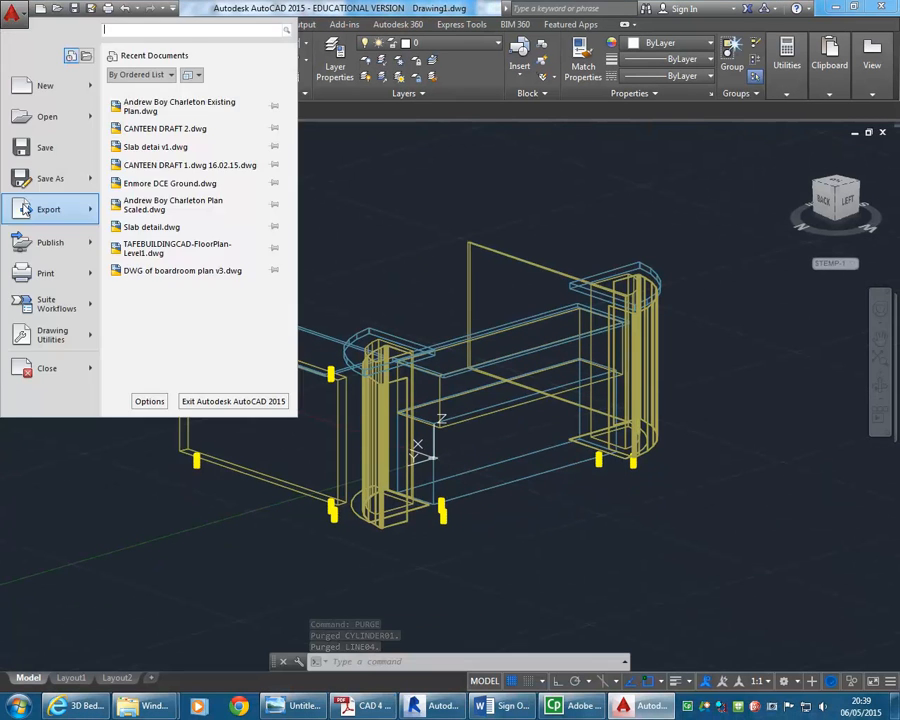
pyautogui.click(38, 178)
pyautogui.click(498, 188)
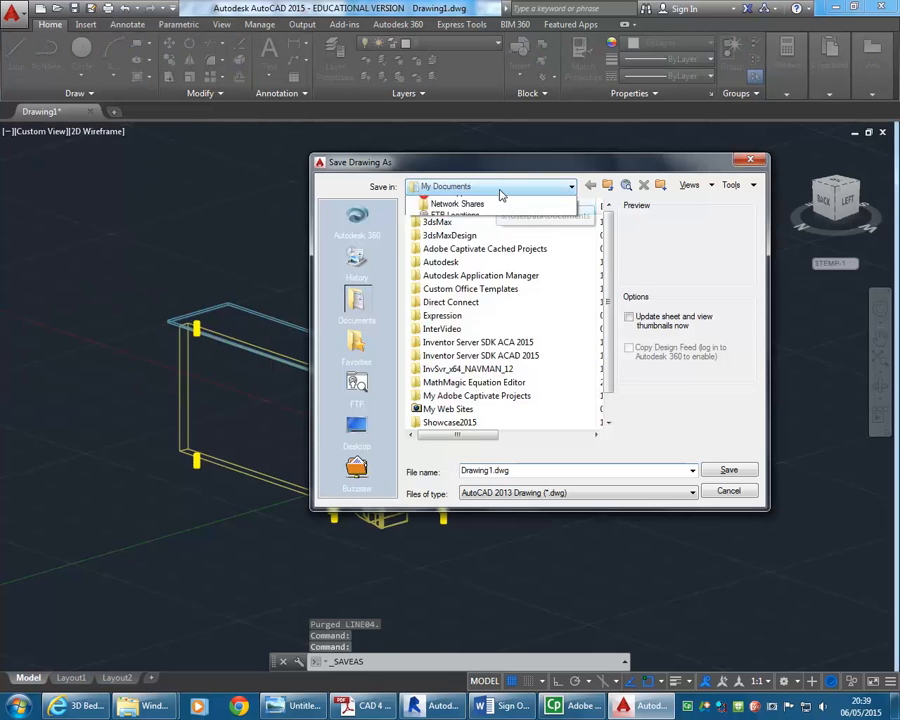
pyautogui.click(490, 292)
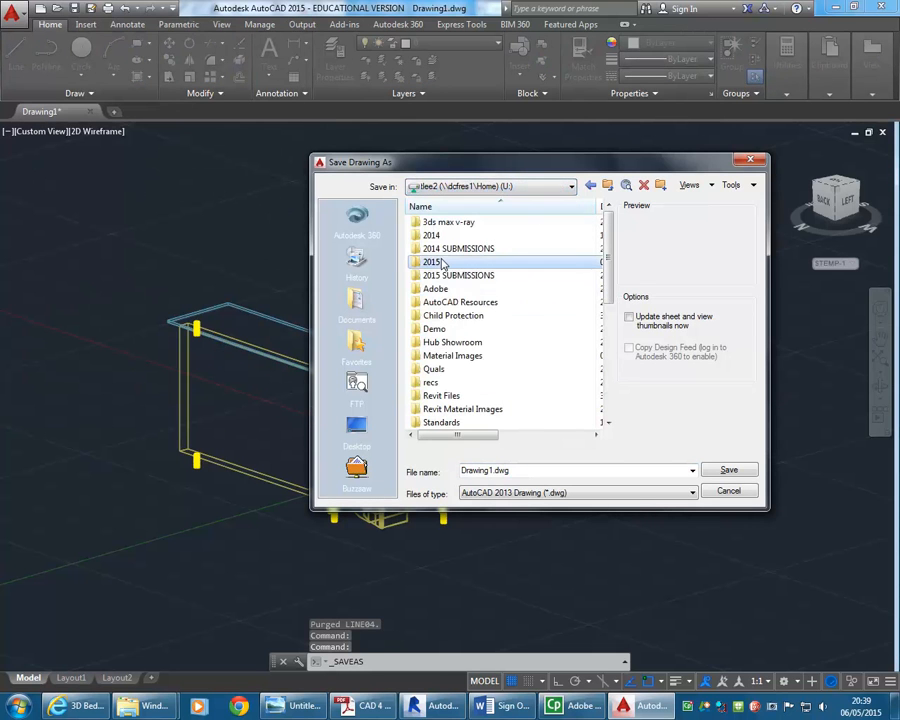
pyautogui.click(483, 187)
pyautogui.click(470, 246)
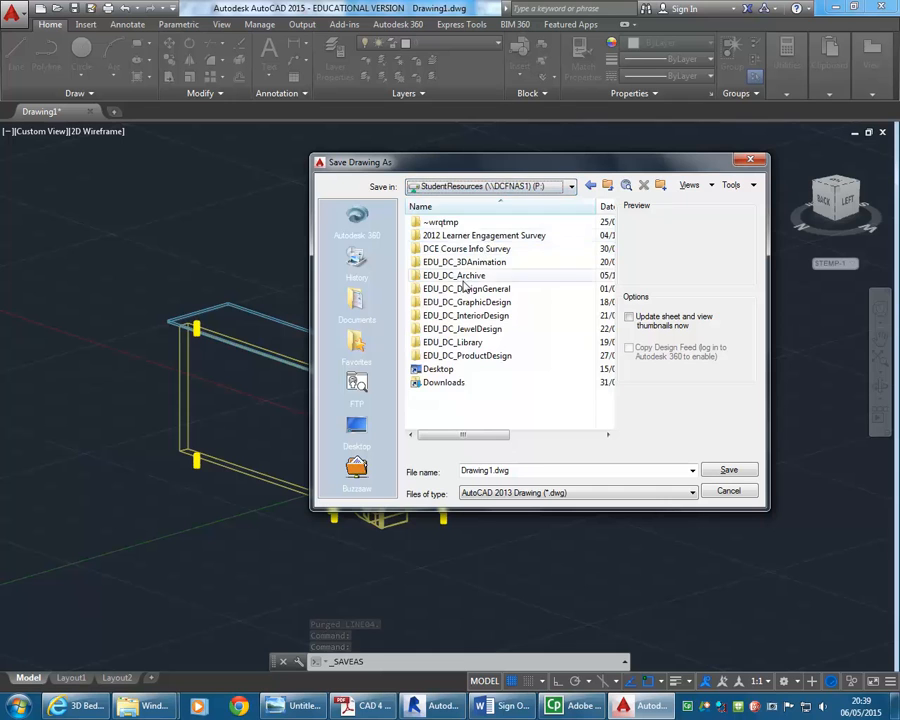
pyautogui.doubleClick(465, 317)
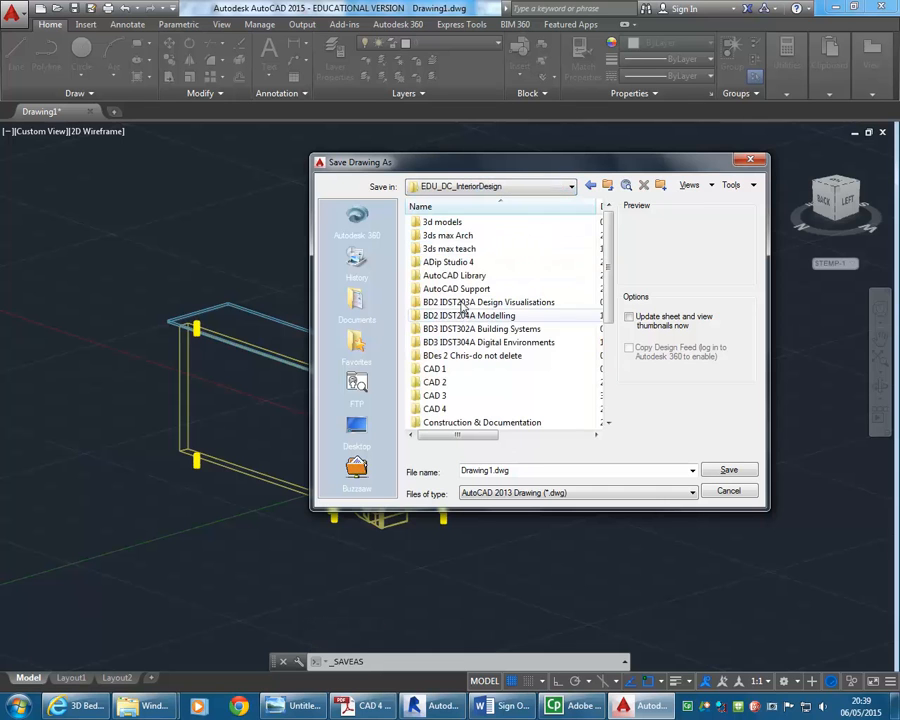
pyautogui.doubleClick(437, 221)
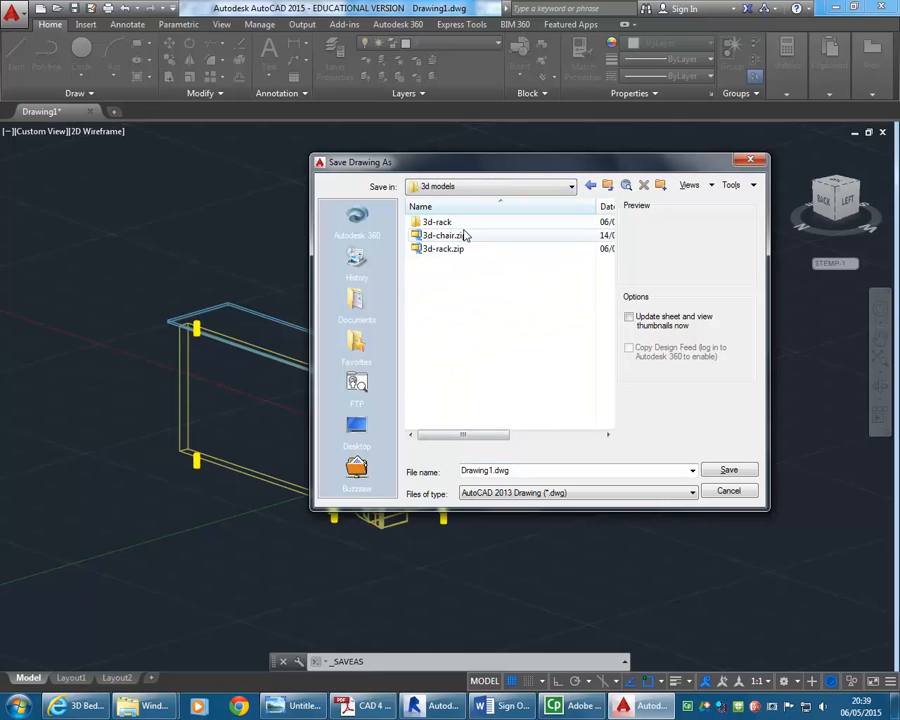
pyautogui.click(521, 469)
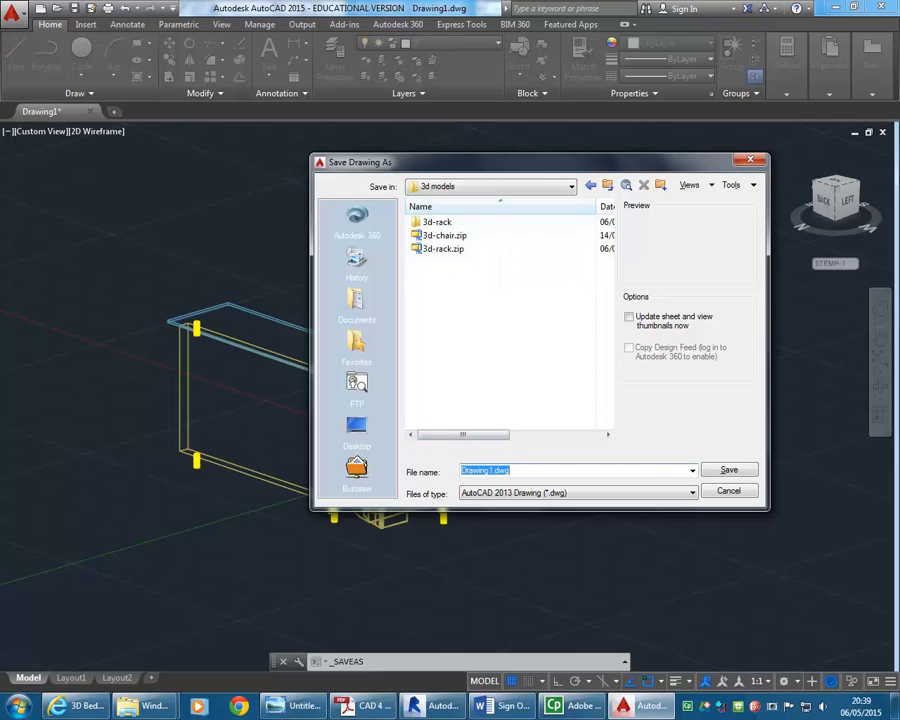
pyautogui.write('3d-ra')
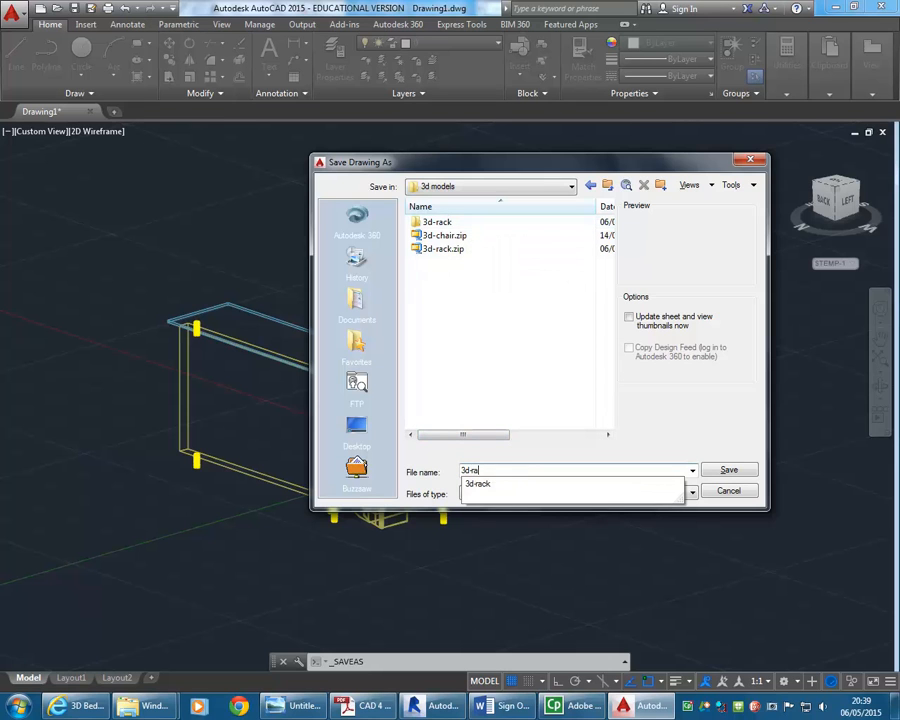
pyautogui.press('Down')
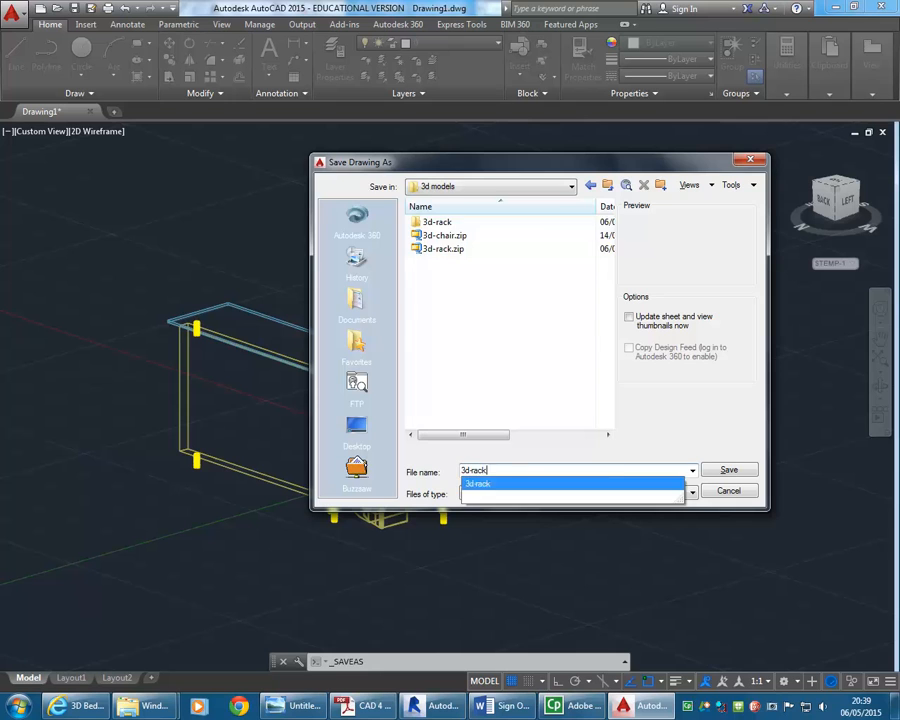
pyautogui.press('Return')
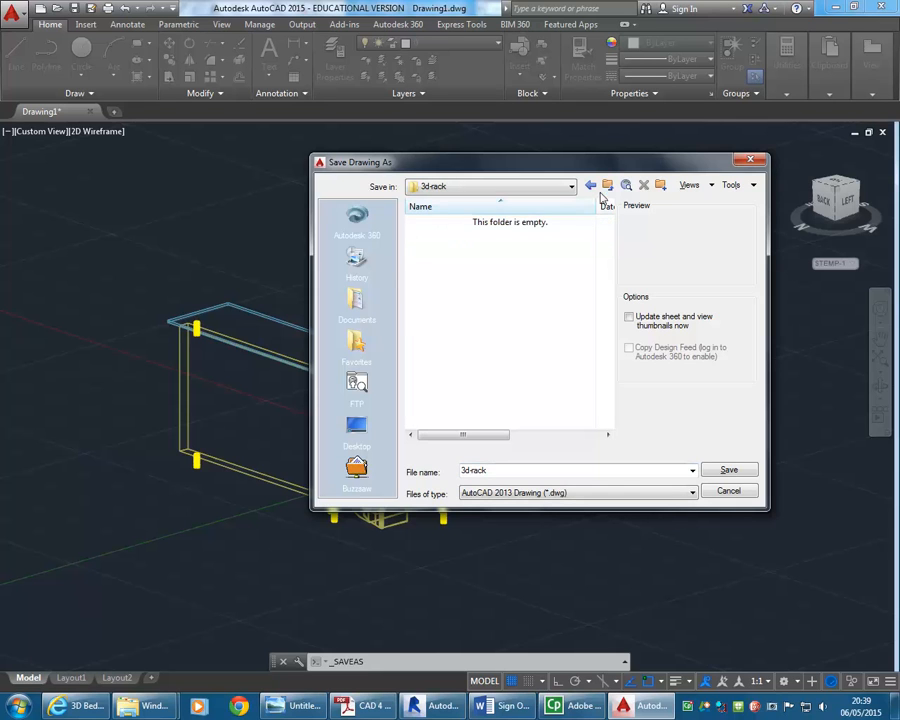
pyautogui.click(607, 185)
pyautogui.click(729, 470)
pyautogui.click(508, 472)
pyautogui.click(508, 472)
pyautogui.click(607, 185)
pyautogui.click(505, 470)
pyautogui.click(505, 470)
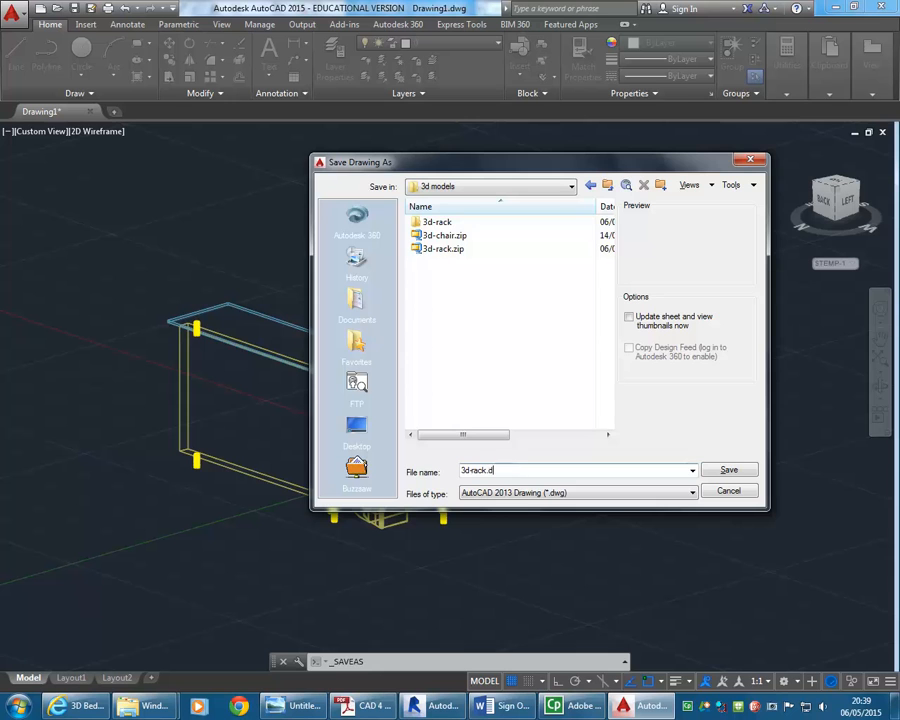
pyautogui.click(729, 470)
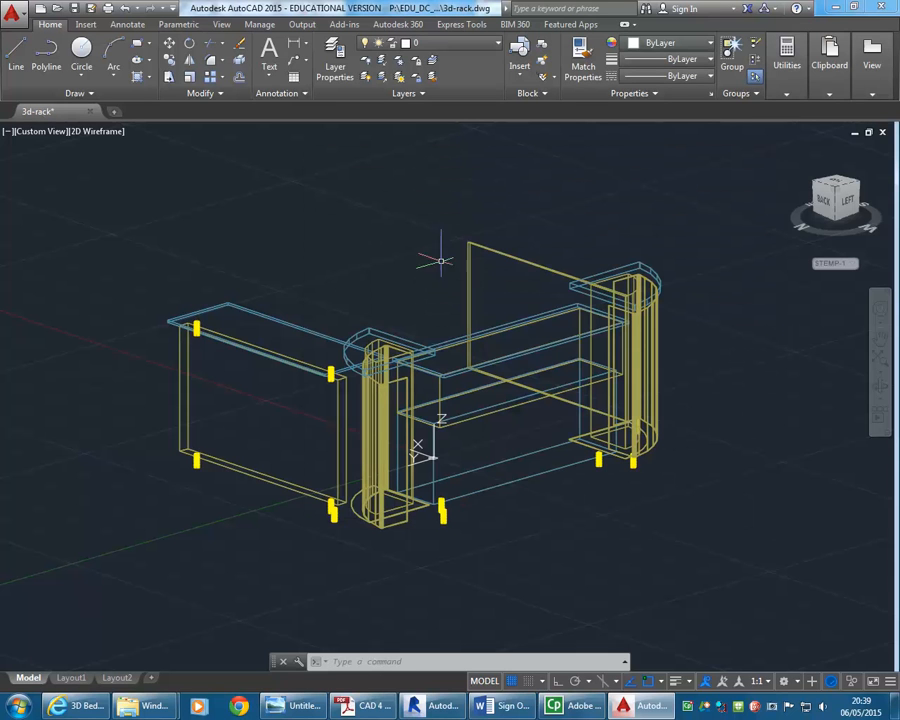
# Switch to Revit and start a new family from the Metric Casework.rft template
pyautogui.click(438, 706)
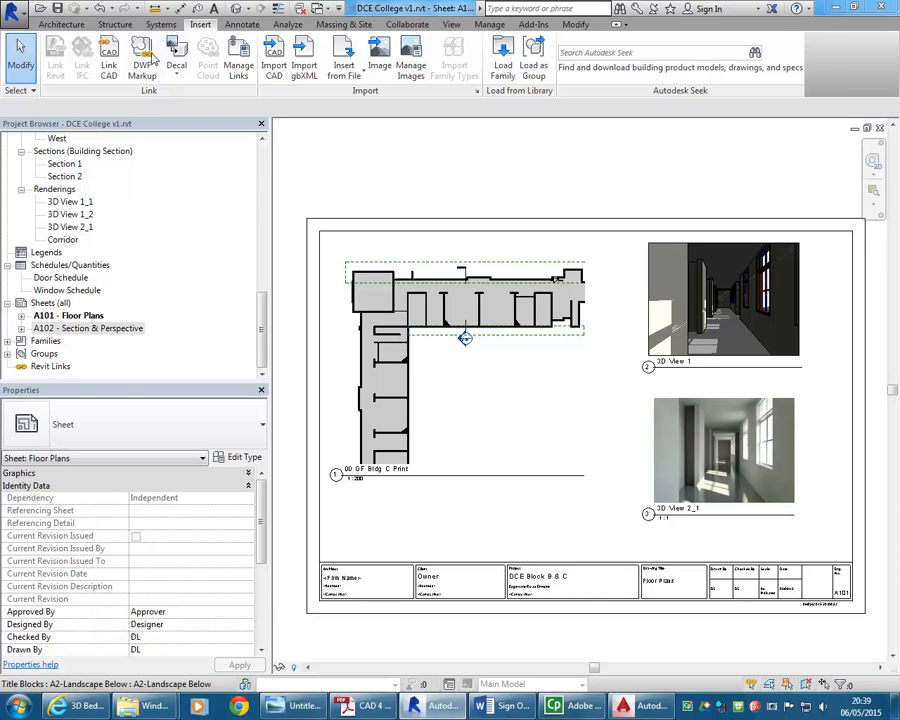
pyautogui.click(10, 12)
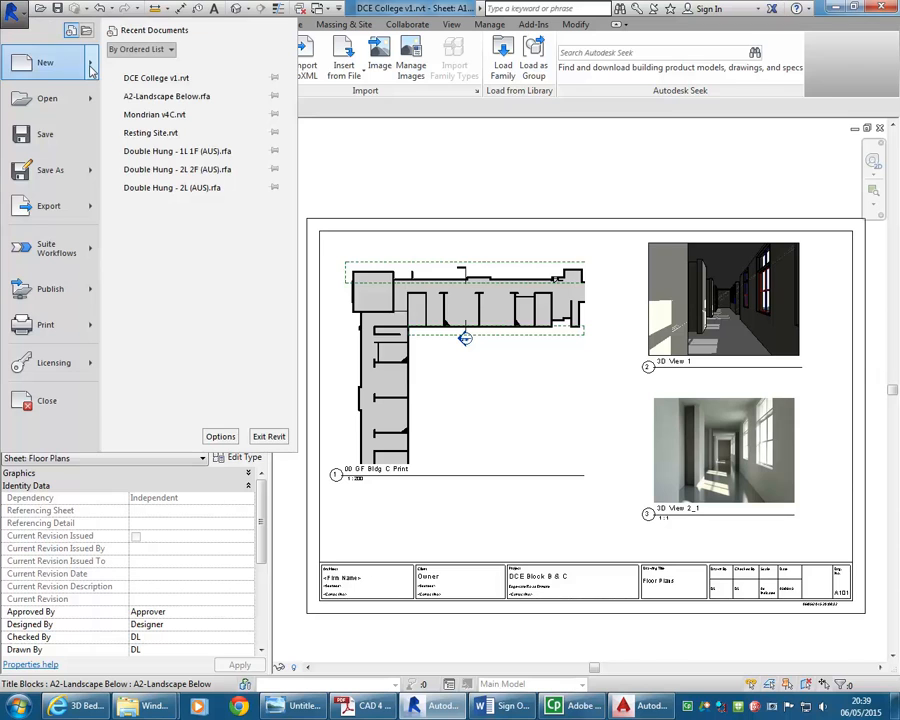
pyautogui.moveTo(90, 68)
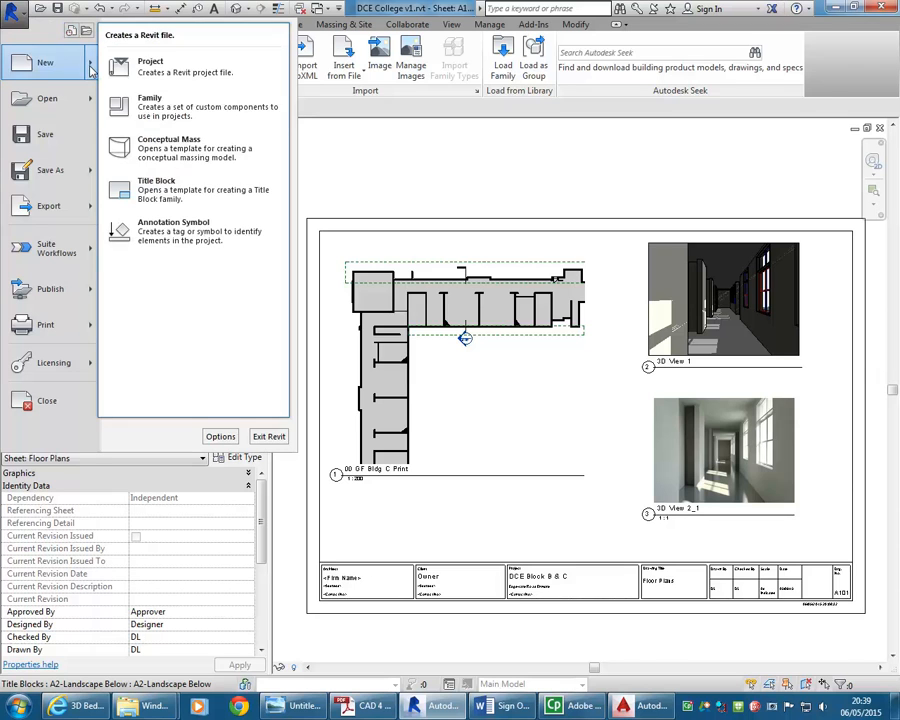
pyautogui.click(152, 112)
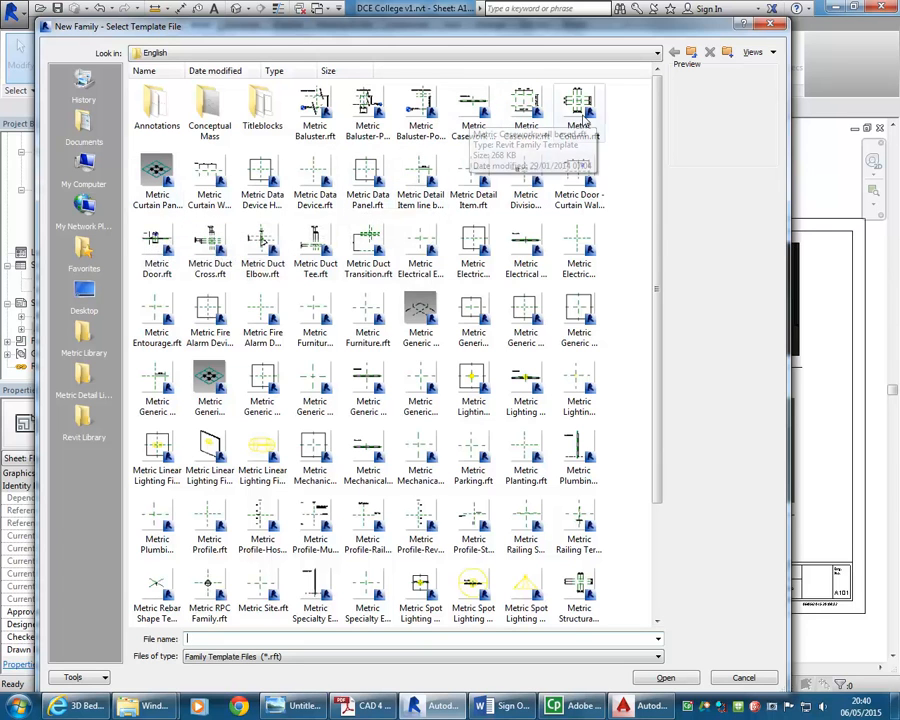
pyautogui.click(525, 112)
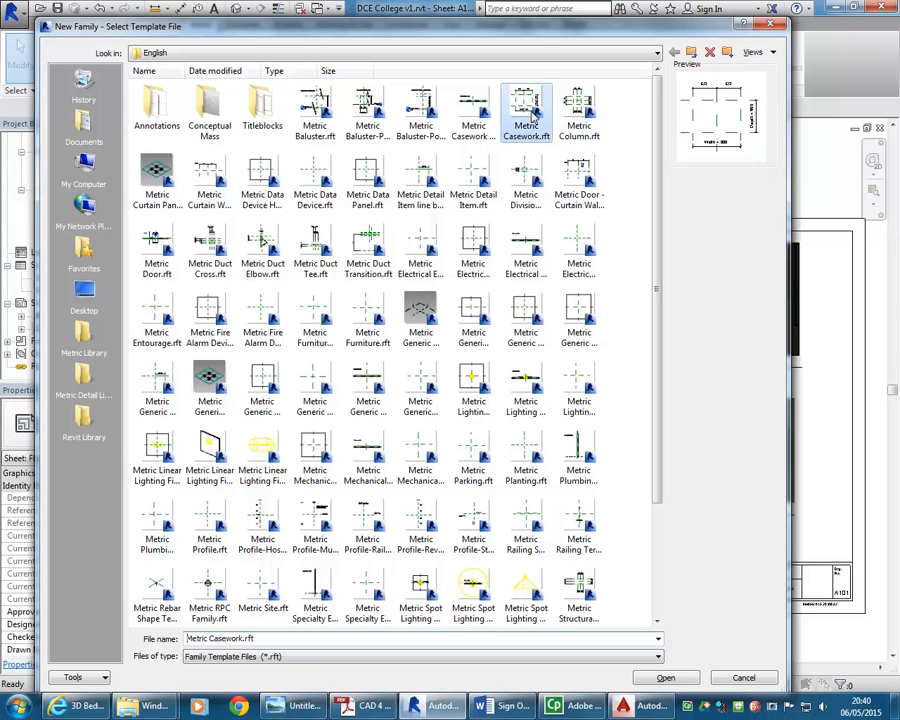
pyautogui.click(668, 677)
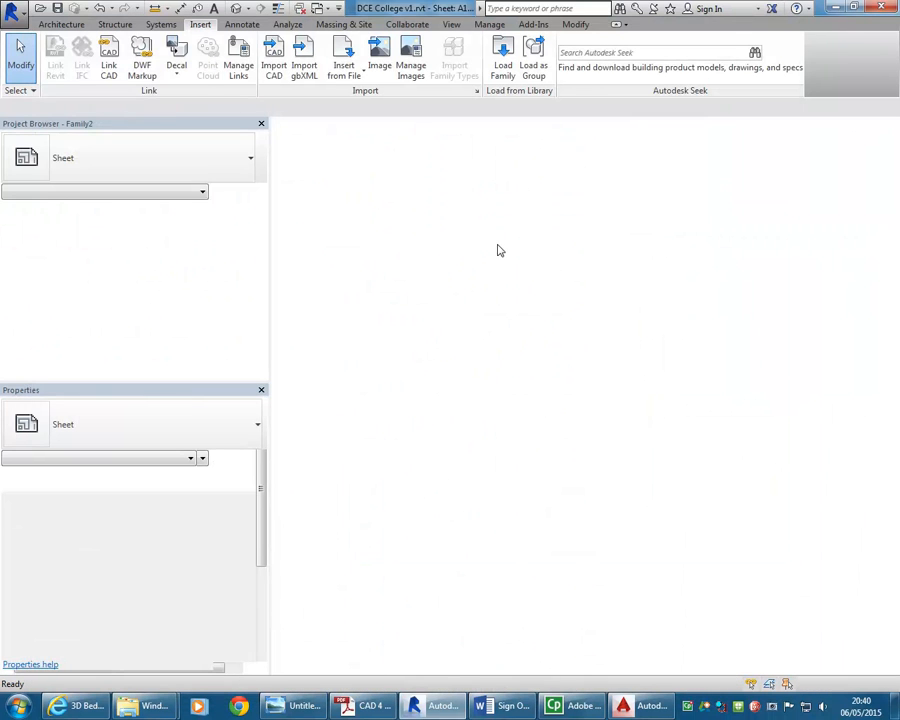
# Import 3d-rack.dwg from the 3d models folder into the family, with Current view only unchecked
pyautogui.scroll(-3, 458, 356)
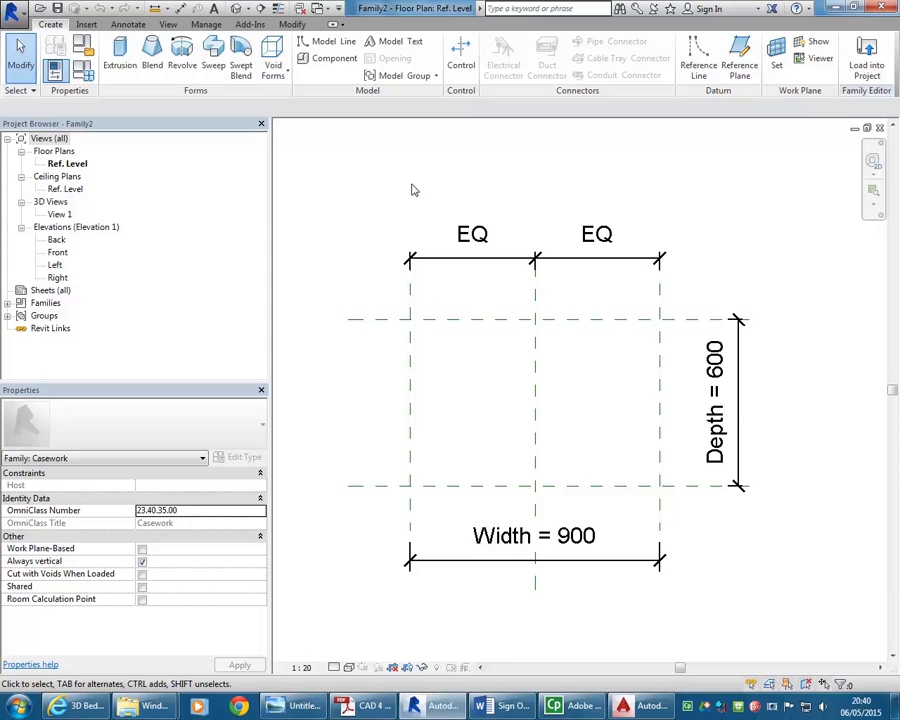
pyautogui.scroll(-3, 404, 193)
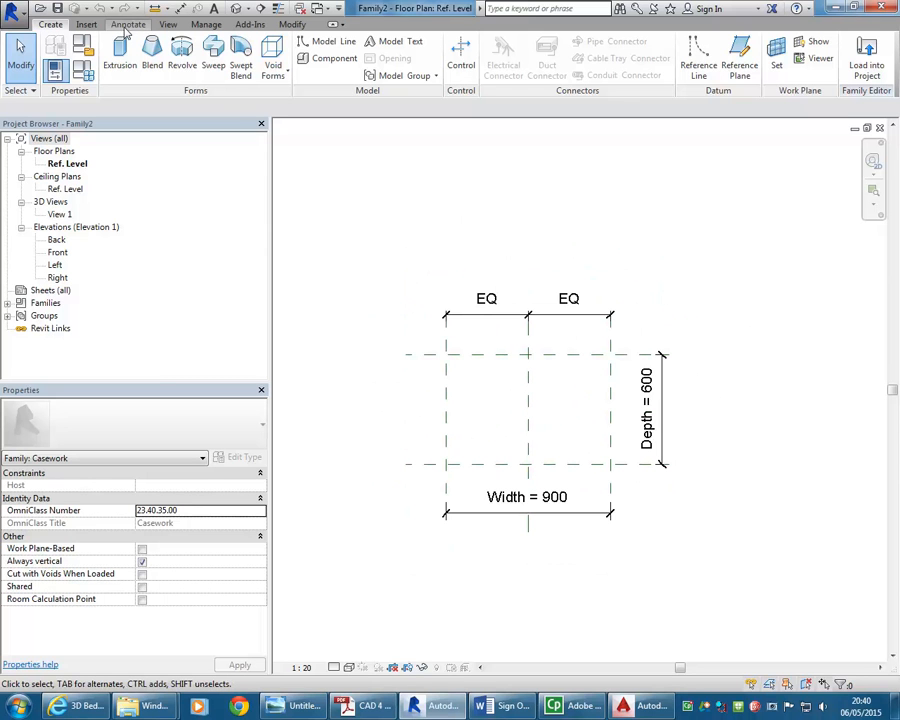
pyautogui.click(86, 27)
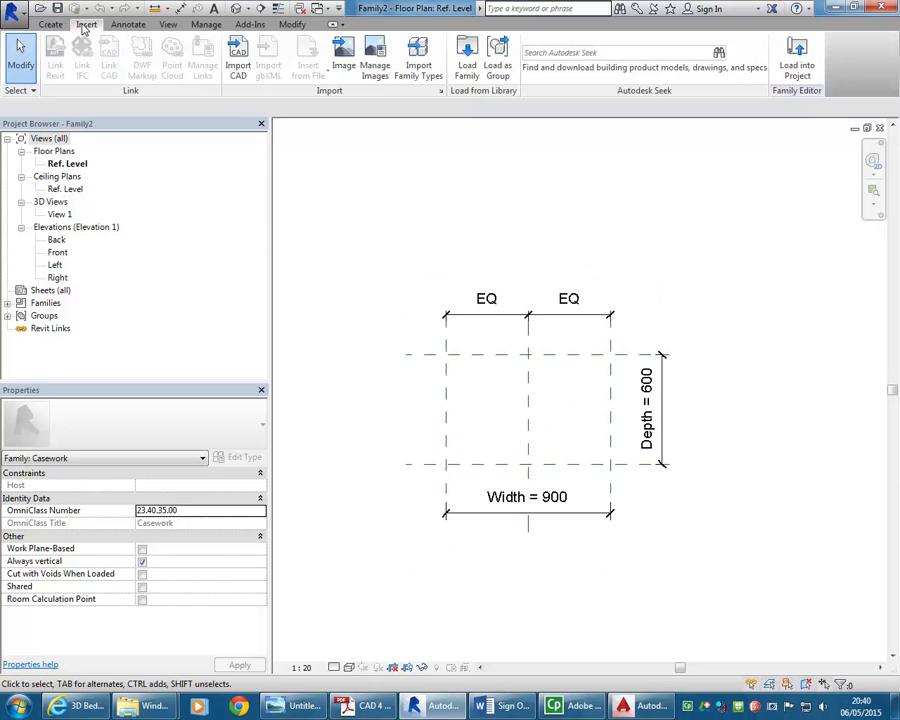
pyautogui.click(236, 52)
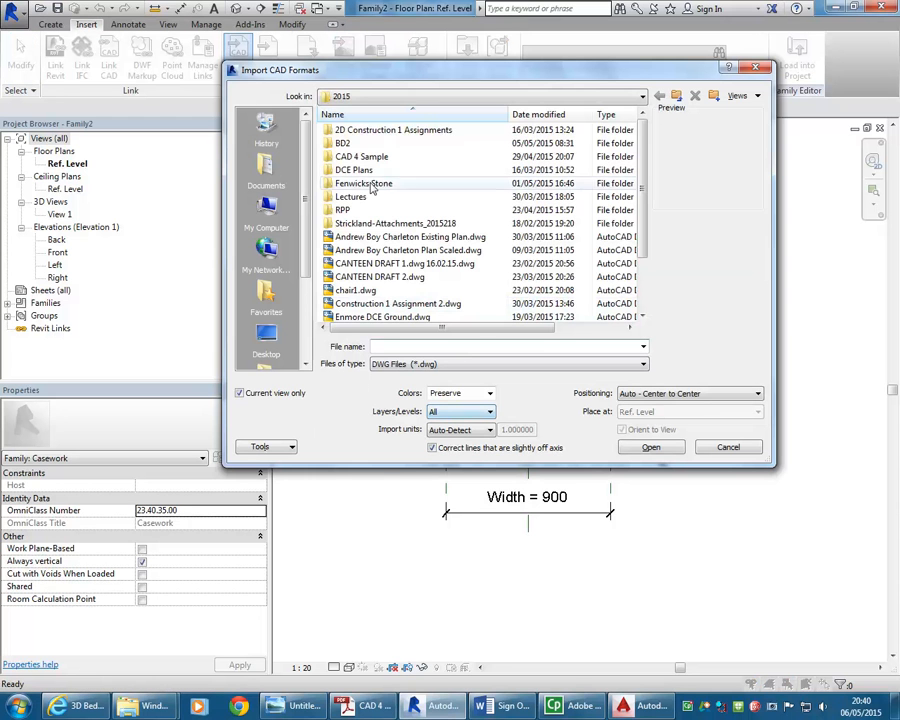
pyautogui.click(398, 97)
pyautogui.click(418, 160)
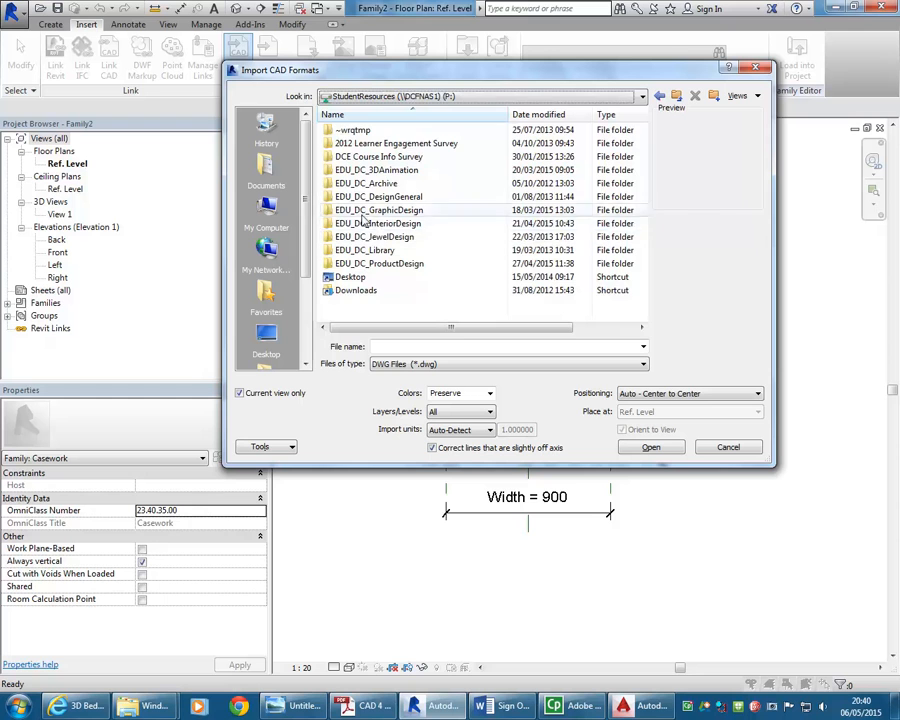
pyautogui.doubleClick(378, 223)
pyautogui.doubleClick(360, 130)
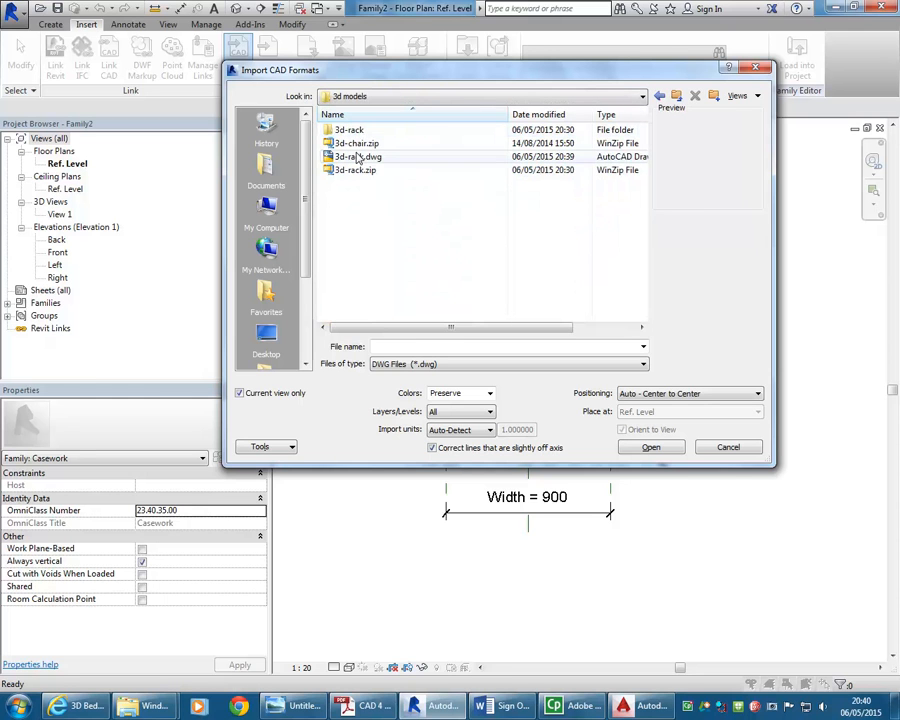
pyautogui.click(348, 157)
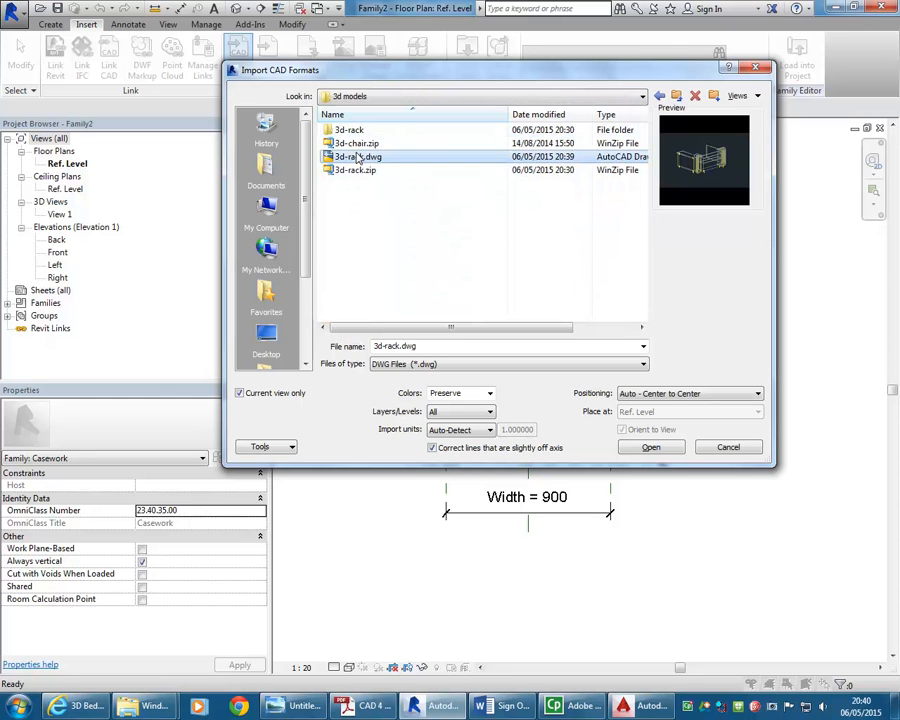
pyautogui.click(250, 396)
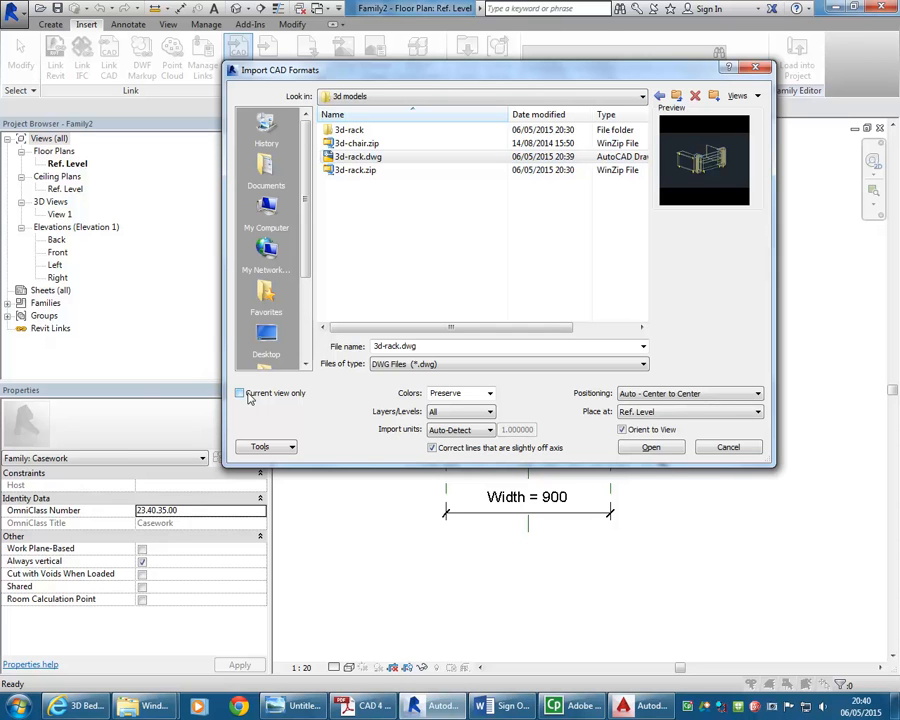
pyautogui.click(652, 448)
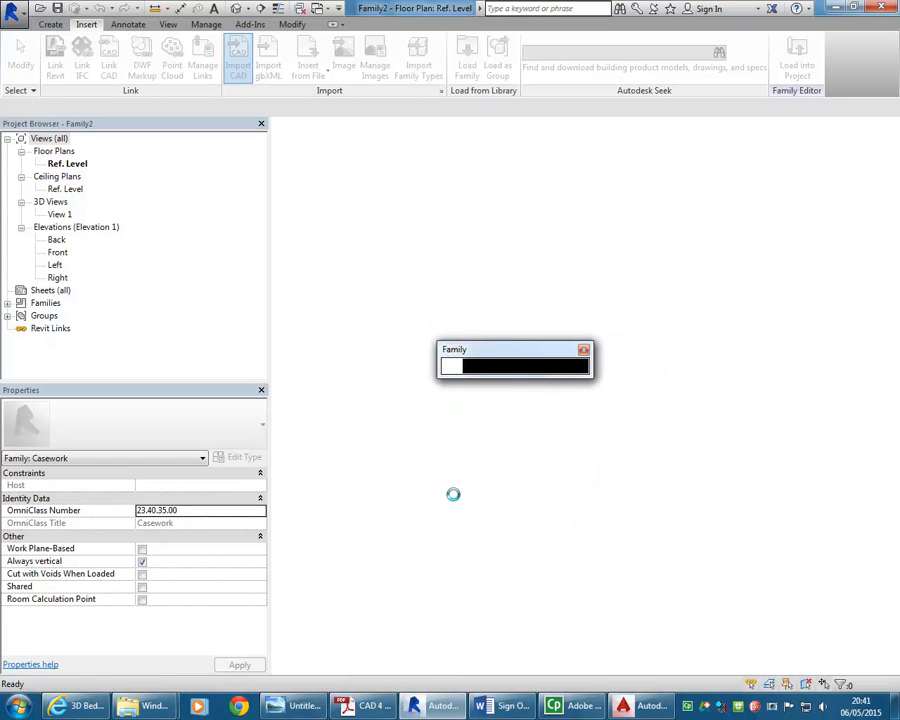
pyautogui.click(583, 349)
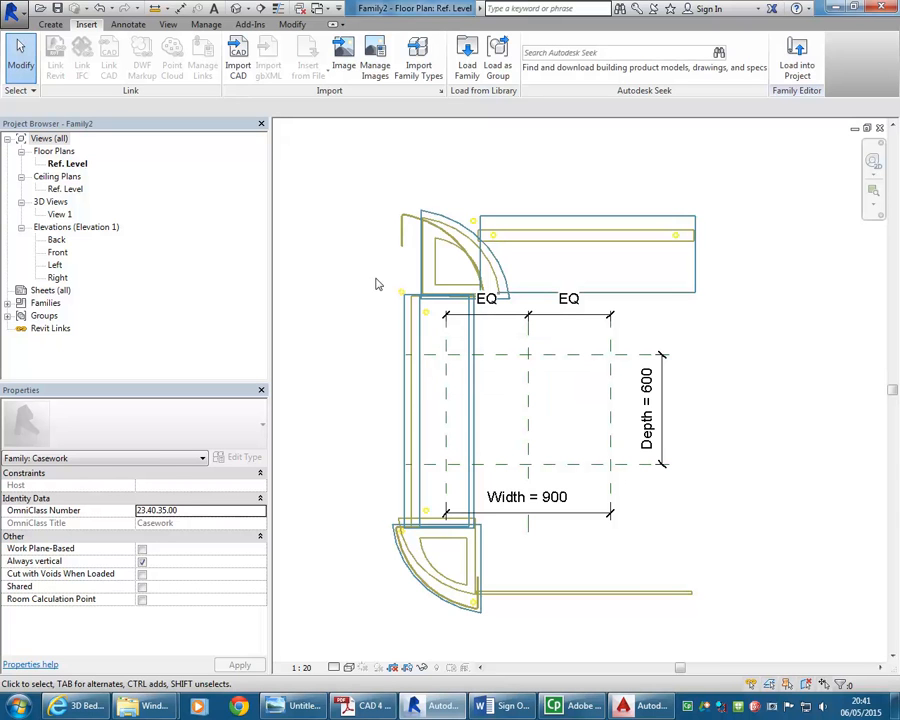
# Inspect the imported rack in the floor plan and in the 3D view
pyautogui.click(387, 215)
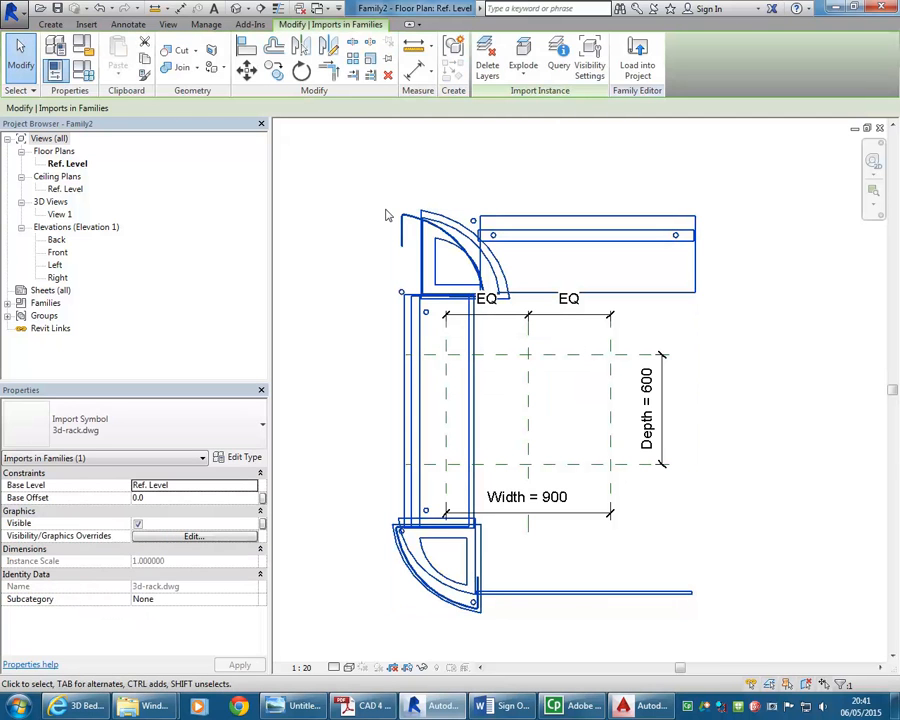
pyautogui.click(331, 322)
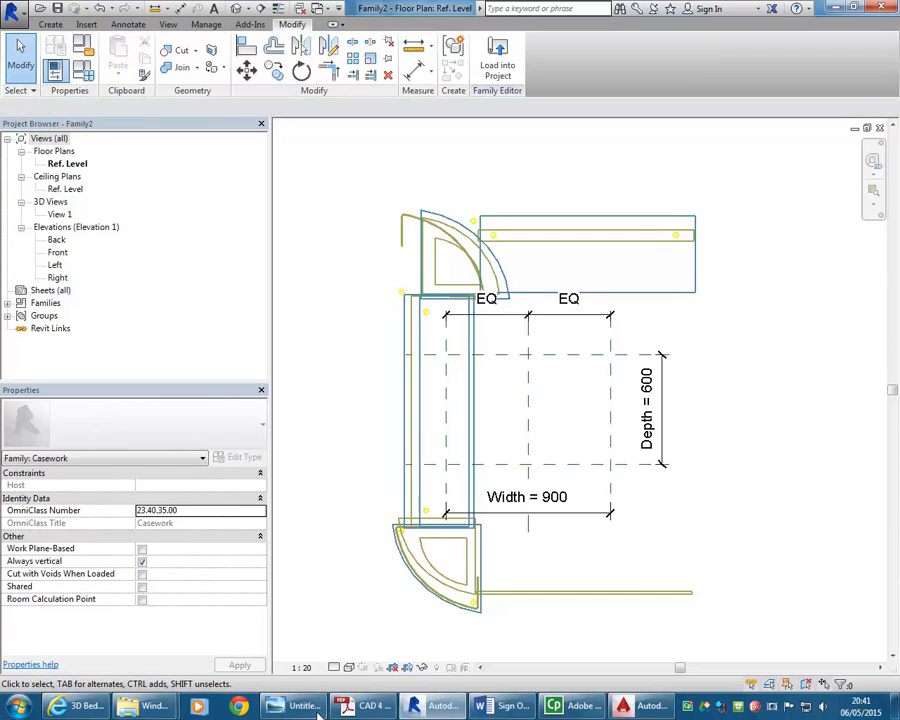
pyautogui.scroll(-2, 349, 270)
pyautogui.click(437, 278)
pyautogui.click(284, 135)
pyautogui.doubleClick(58, 214)
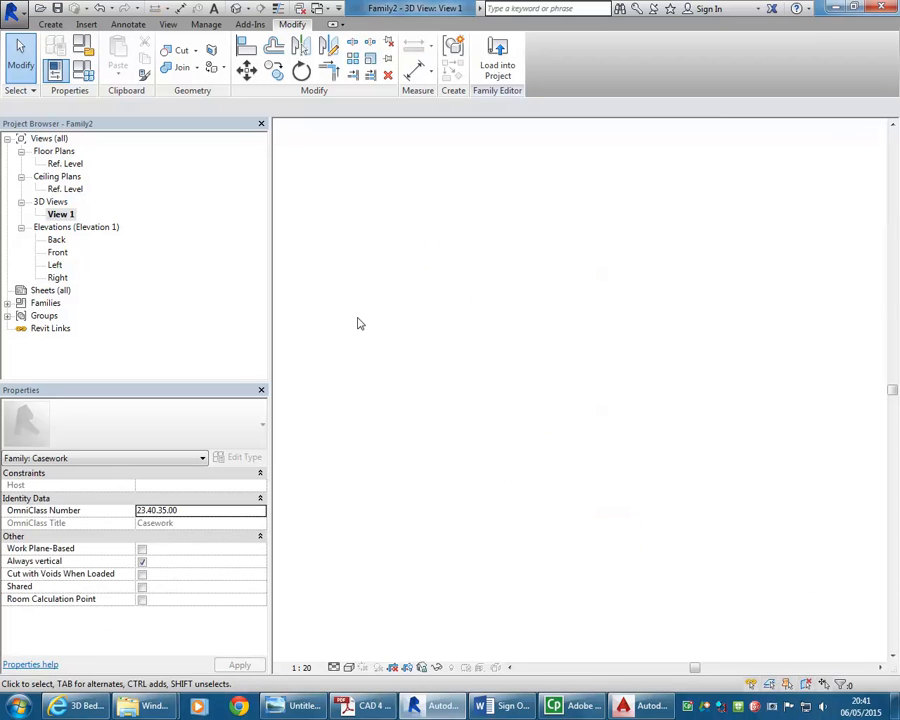
pyautogui.rightClick(496, 281)
pyautogui.click(528, 419)
pyautogui.scroll(-2, 454, 338)
pyautogui.keyDown('shift'); pyautogui.moveTo(454, 338); pyautogui.dragTo(645, 557, button='middle'); pyautogui.keyUp('shift')
pyautogui.keyDown('shift'); pyautogui.moveTo(640, 500); pyautogui.dragTo(542, 590, button='middle'); pyautogui.keyUp('shift')
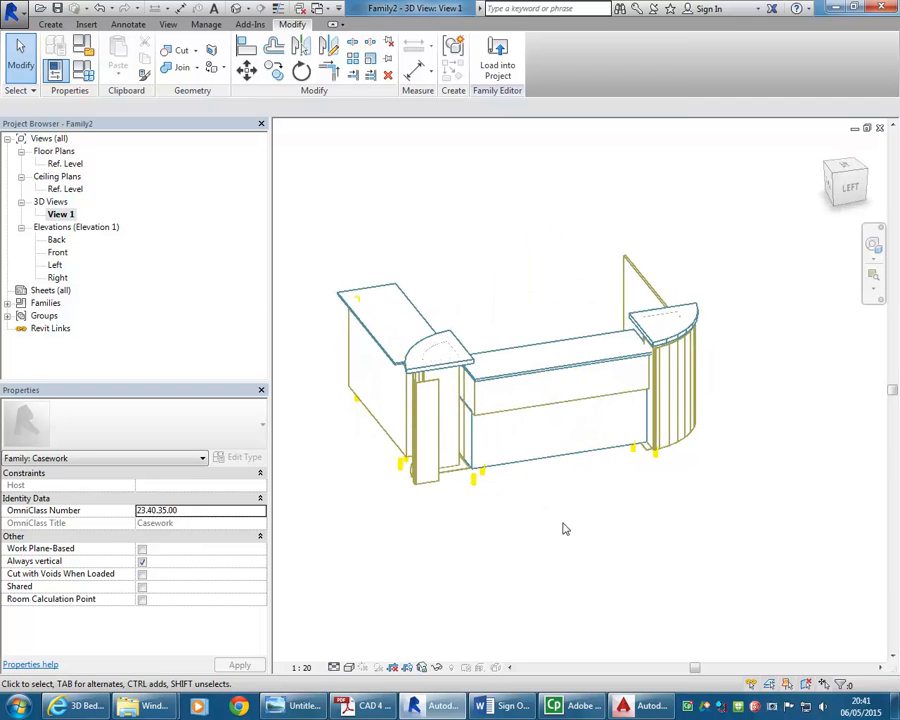
pyautogui.scroll(2, 567, 411)
pyautogui.scroll(-3, 567, 411)
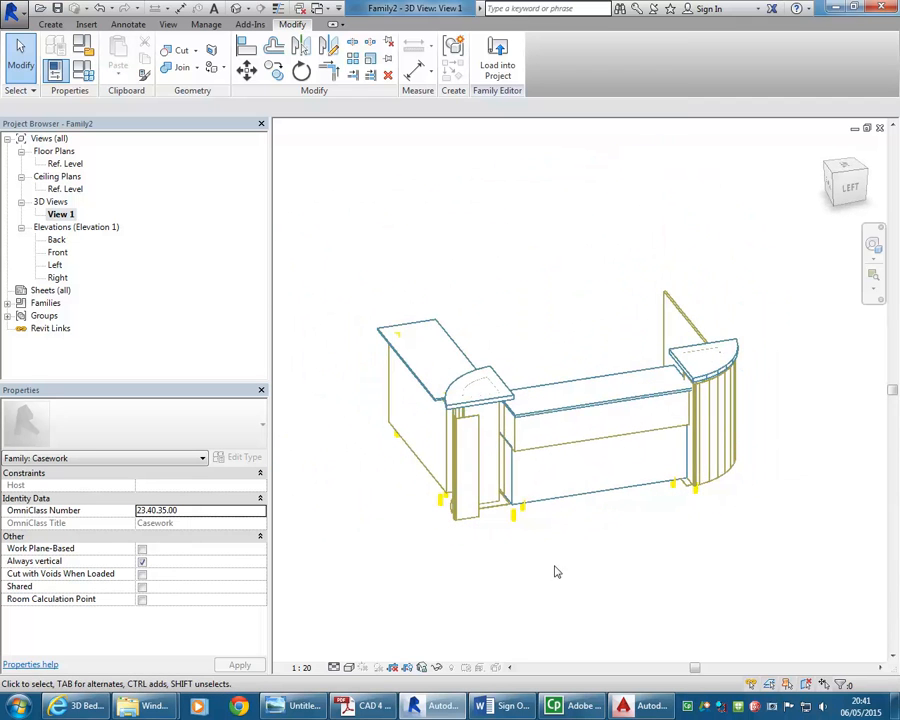
# Switch back to AutoCAD and erase two pieces of the rack's left curved end
pyautogui.click(638, 705)
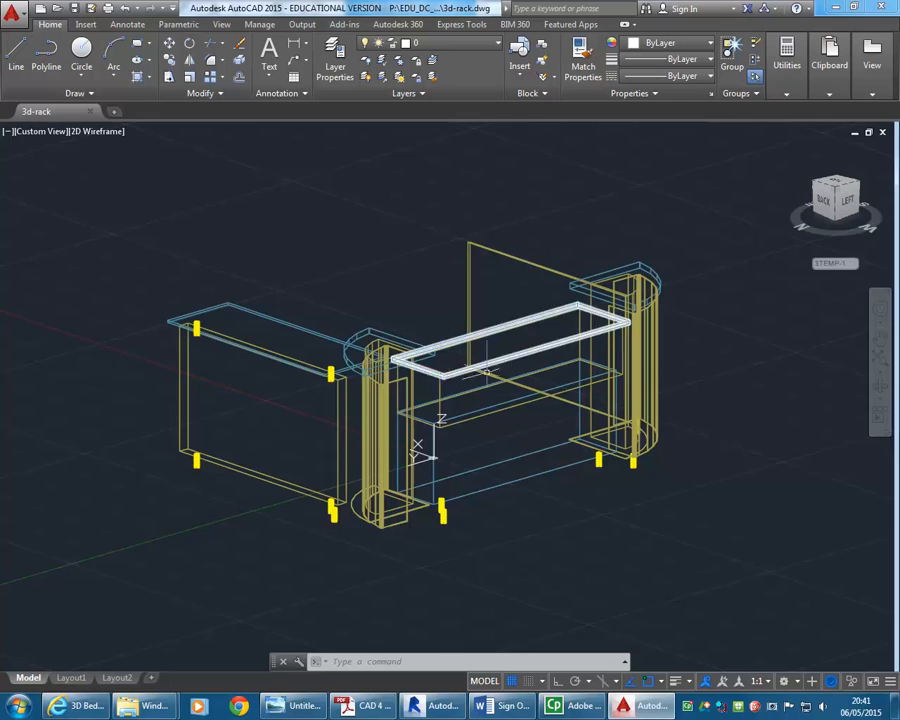
pyautogui.keyDown('shift'); pyautogui.moveTo(475, 226); pyautogui.dragTo(362, 560, button='middle'); pyautogui.keyUp('shift')
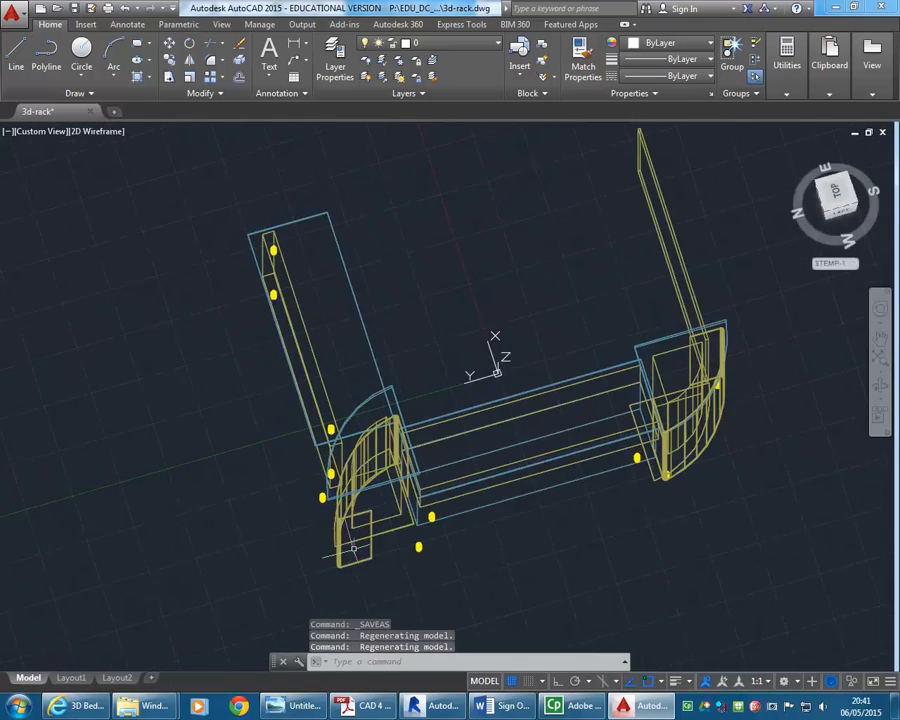
pyautogui.click(362, 563)
pyautogui.press('Delete')
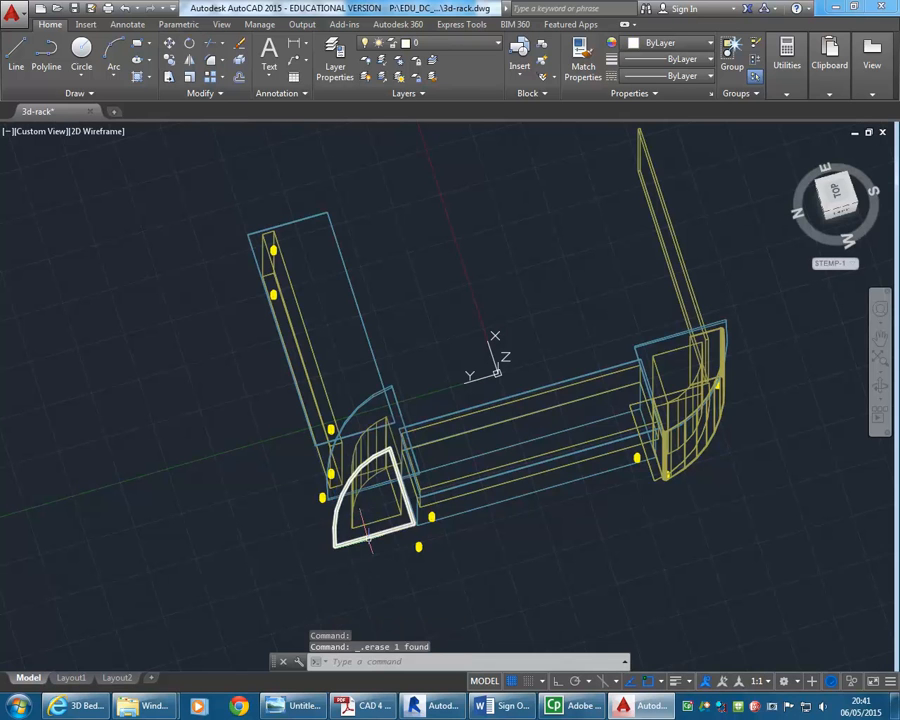
pyautogui.click(365, 520)
pyautogui.press('Delete')
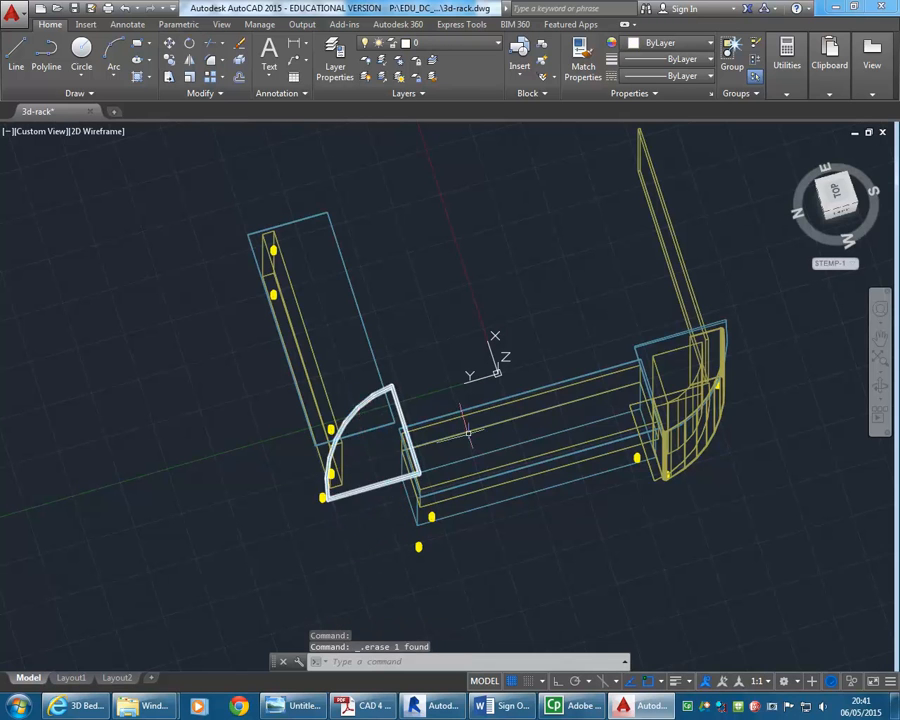
# Mirror the right curved end cabinet to the left end across a vertical mirror line, keeping the source objects
pyautogui.keyDown('shift'); pyautogui.moveTo(698, 480); pyautogui.dragTo(694, 530, button='middle'); pyautogui.keyUp('shift')
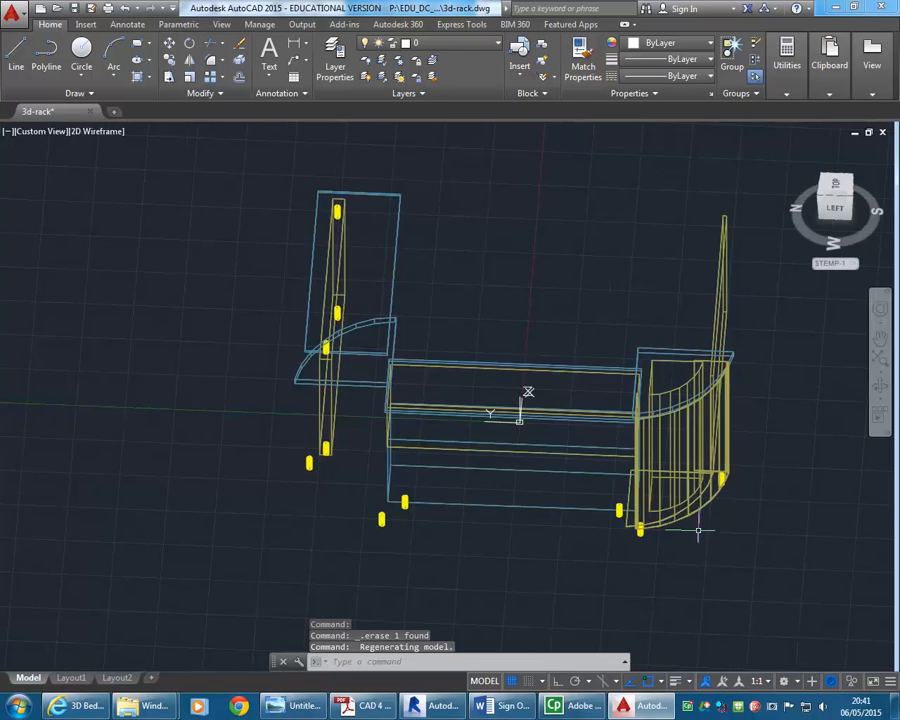
pyautogui.scroll(5, 694, 532)
pyautogui.click(700, 526)
pyautogui.scroll(-6, 639, 374)
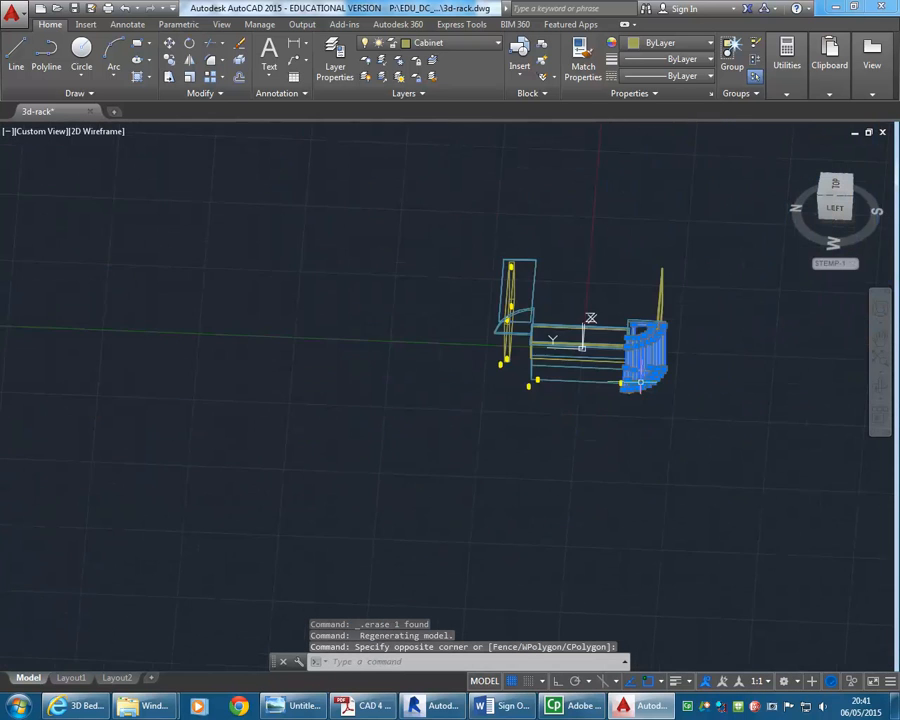
pyautogui.scroll(4, 503, 438)
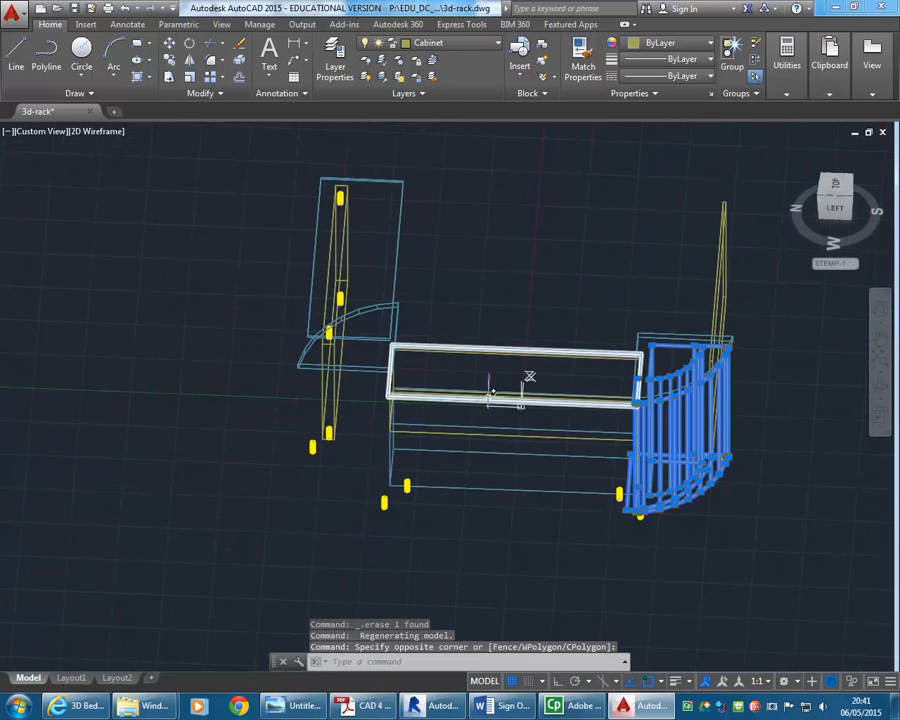
pyautogui.click(191, 61)
pyautogui.click(513, 493)
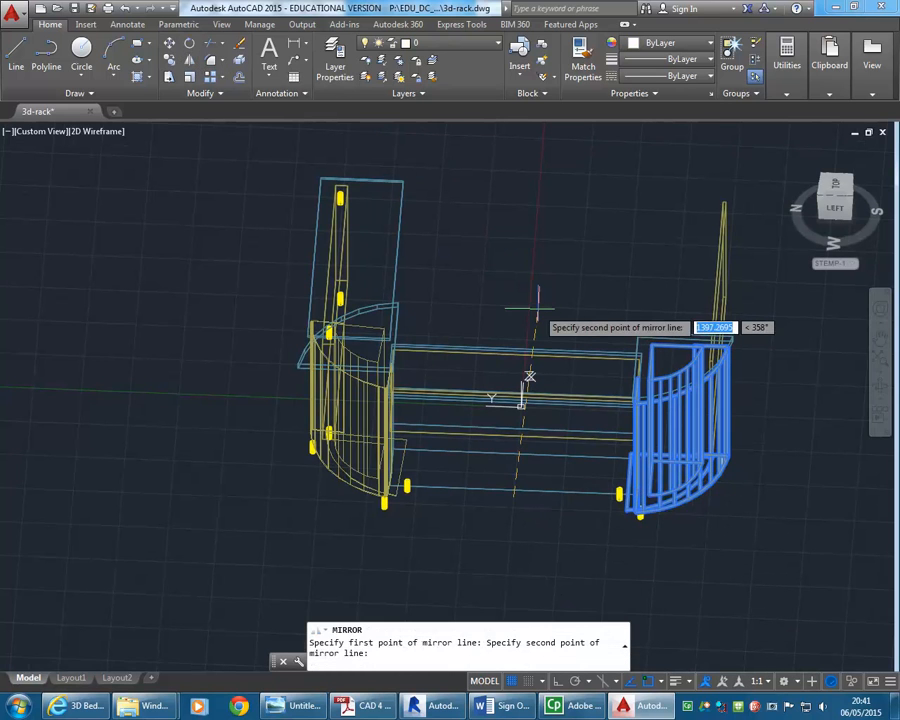
pyautogui.press('F8')
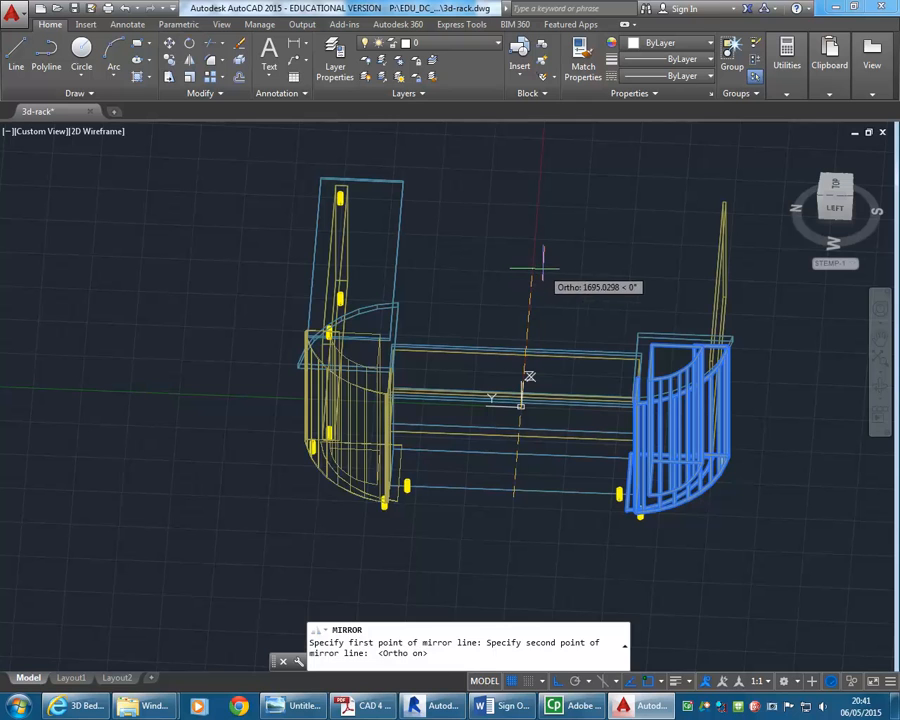
pyautogui.click(543, 264)
pyautogui.press('Return')
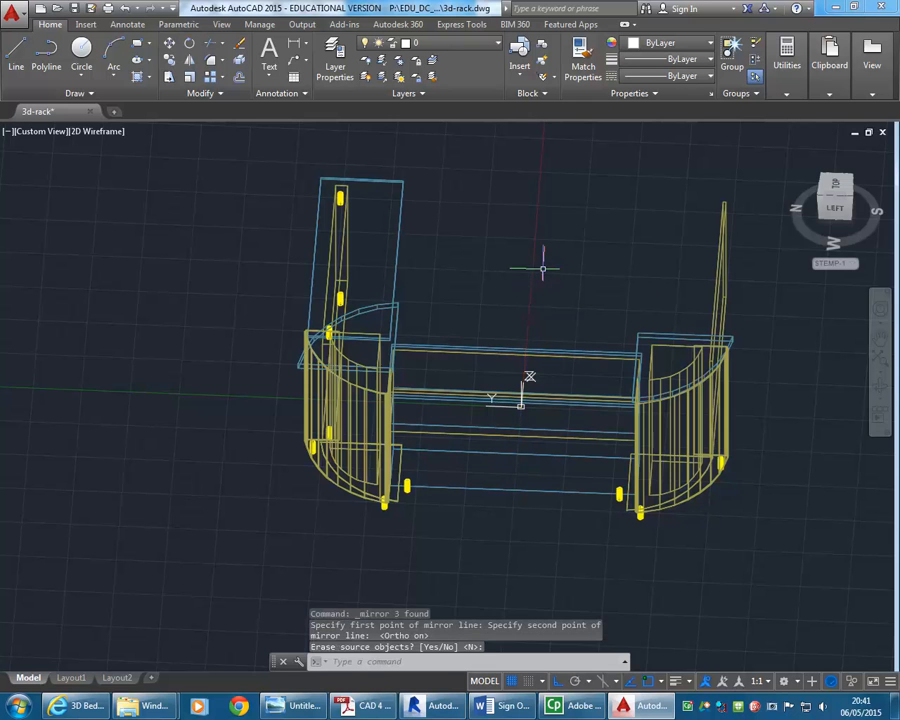
# Delete the left end's leftover curved worktop and mirror the right end's curved worktop across to the left end
pyautogui.click(384, 313)
pyautogui.press('Delete')
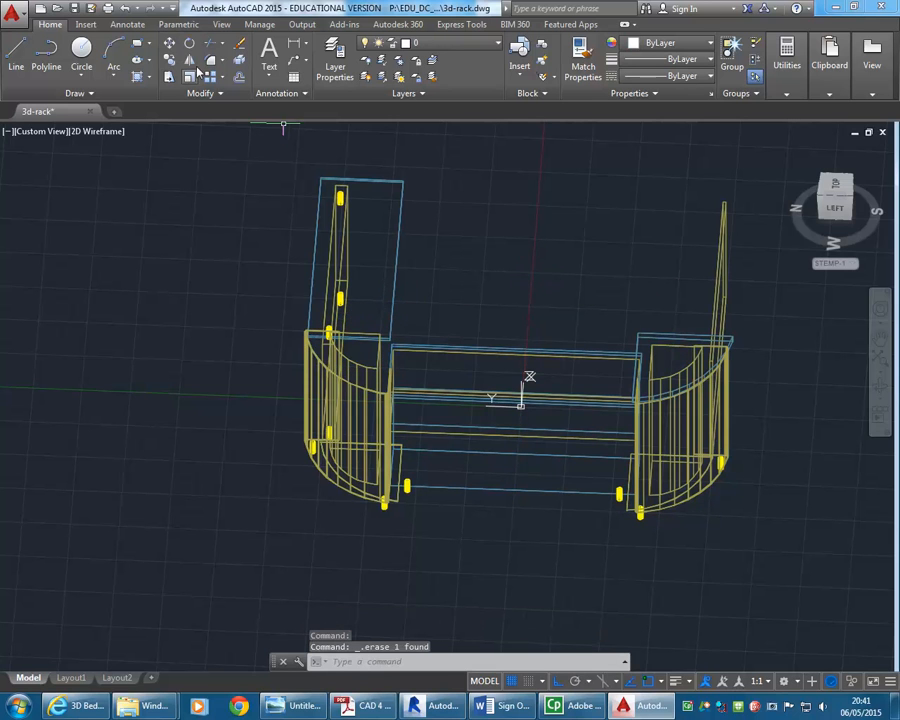
pyautogui.click(189, 59)
pyautogui.click(672, 338)
pyautogui.press('Return')
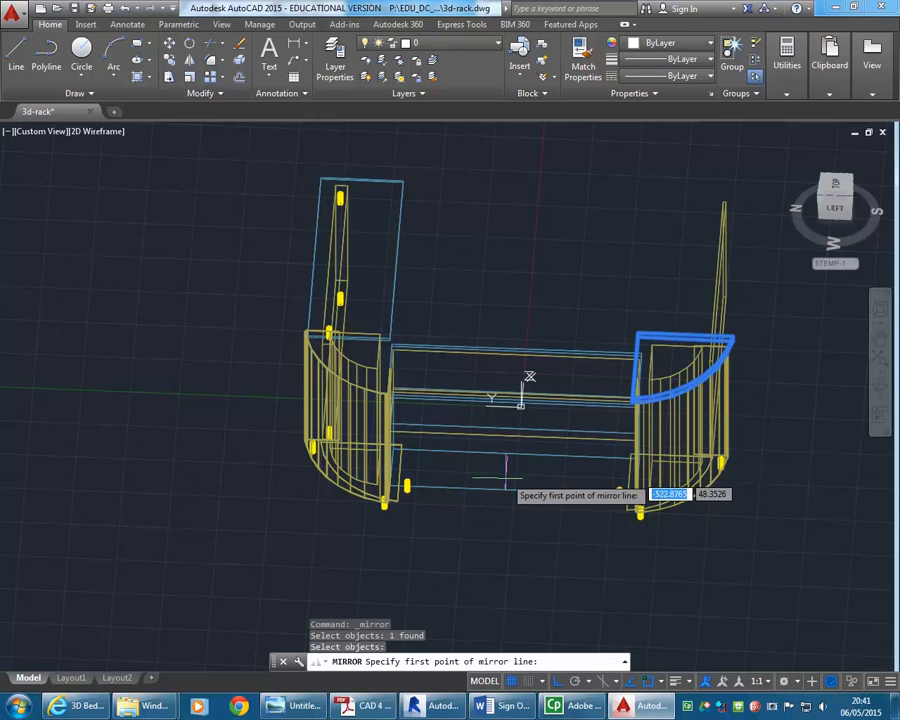
pyautogui.click(513, 492)
pyautogui.click(549, 241)
pyautogui.rightClick(556, 246)
pyautogui.click(566, 255)
pyautogui.moveTo(488, 275); pyautogui.dragTo(518, 185, button='middle')
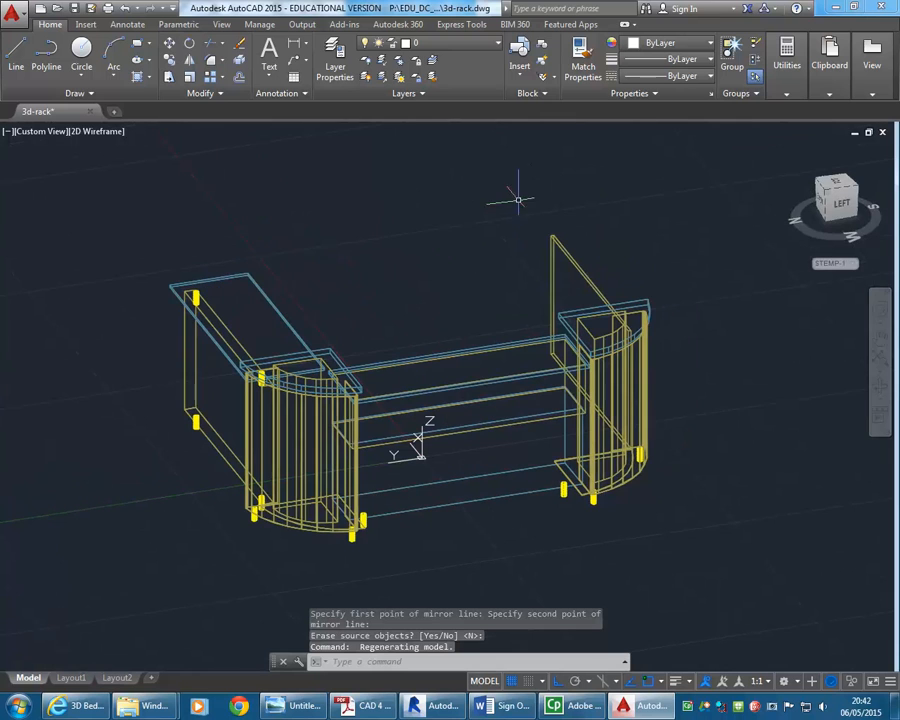
# Switch the AutoCAD workspace to 3D Basics
pyautogui.click(790, 62)
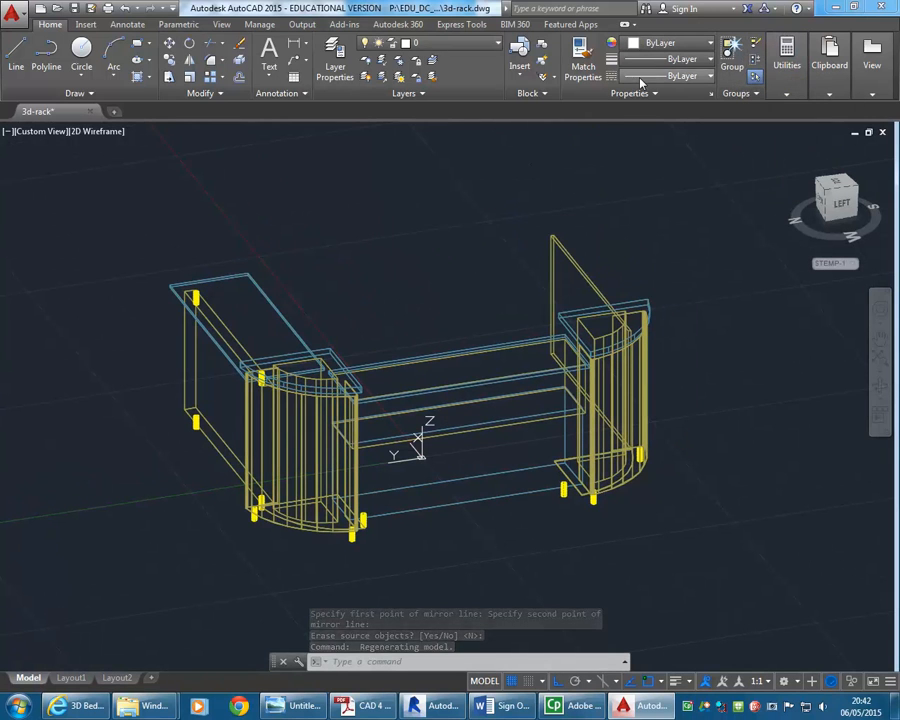
pyautogui.click(218, 24)
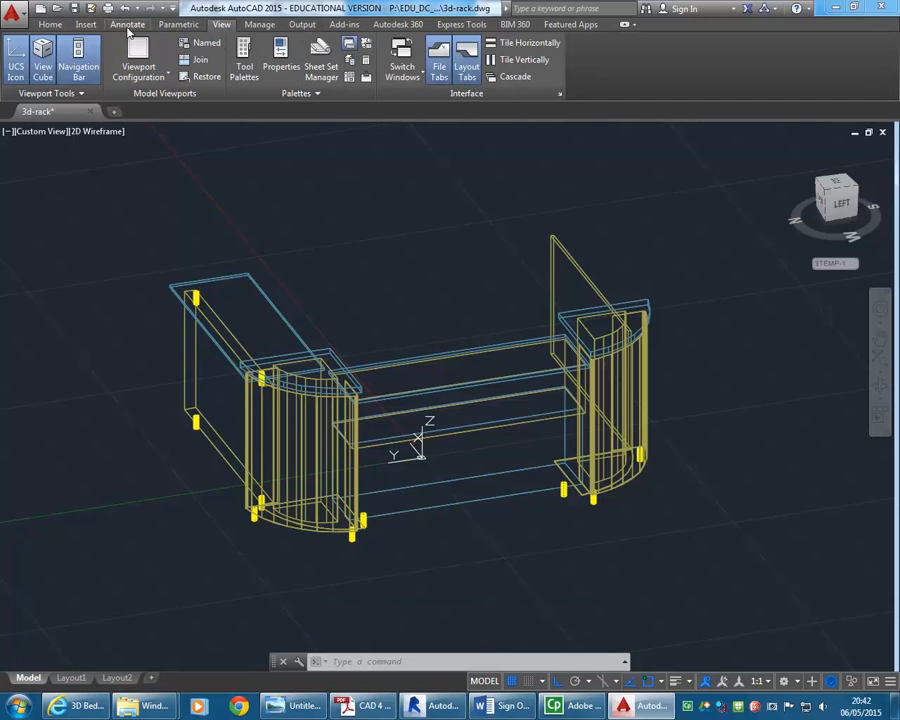
pyautogui.click(50, 24)
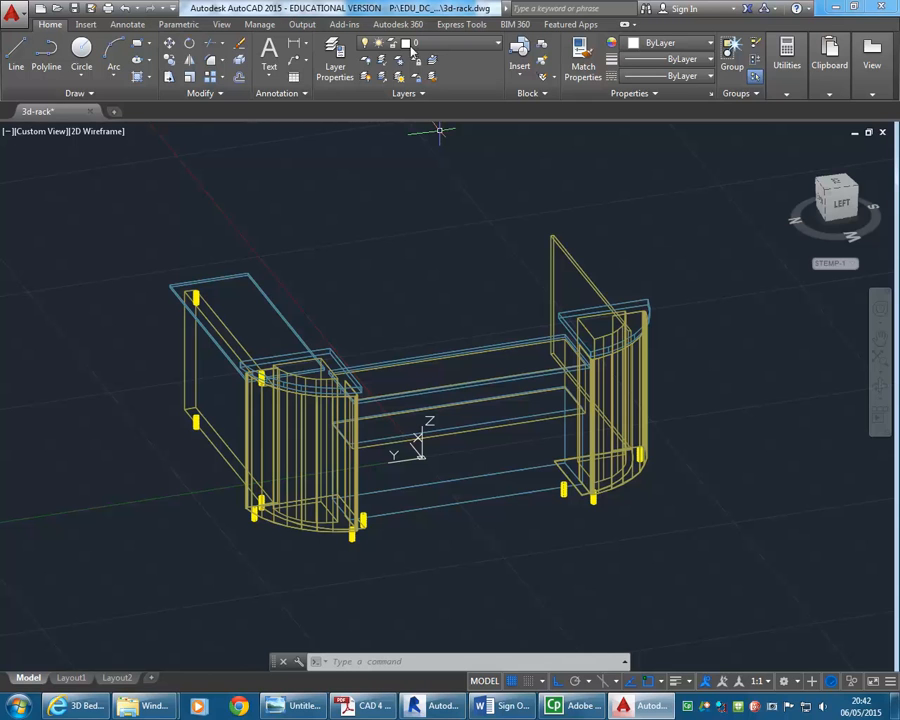
pyautogui.moveTo(871, 88)
pyautogui.click(792, 683)
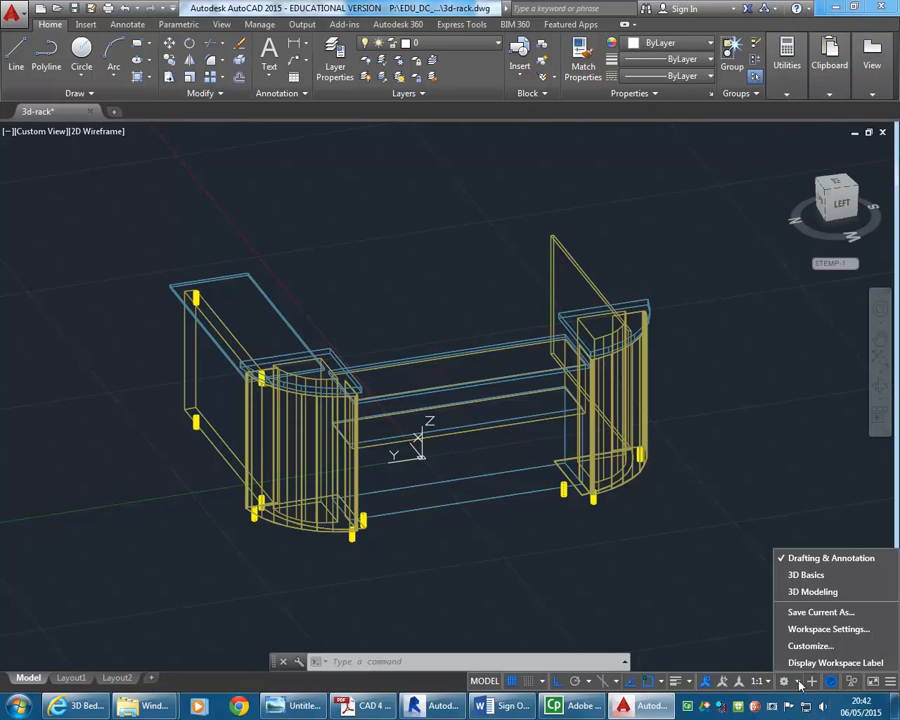
pyautogui.click(820, 586)
# Set the visual style to Shaded with edges and save the drawing
pyautogui.moveTo(772, 46)
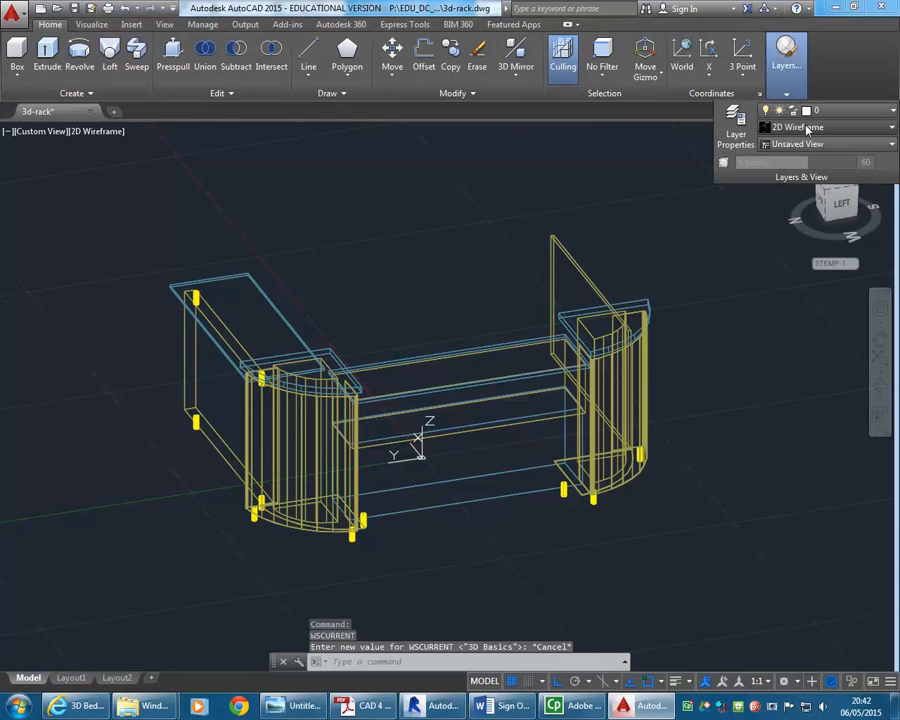
pyautogui.click(808, 128)
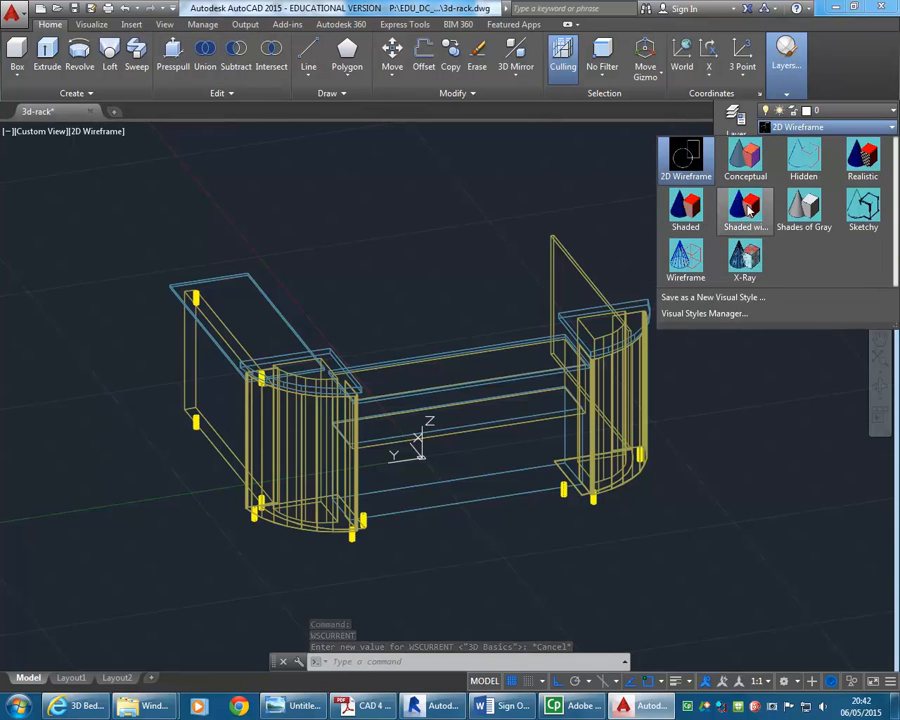
pyautogui.click(748, 208)
pyautogui.keyDown('shift'); pyautogui.moveTo(358, 305); pyautogui.dragTo(462, 338, button='middle'); pyautogui.keyUp('shift')
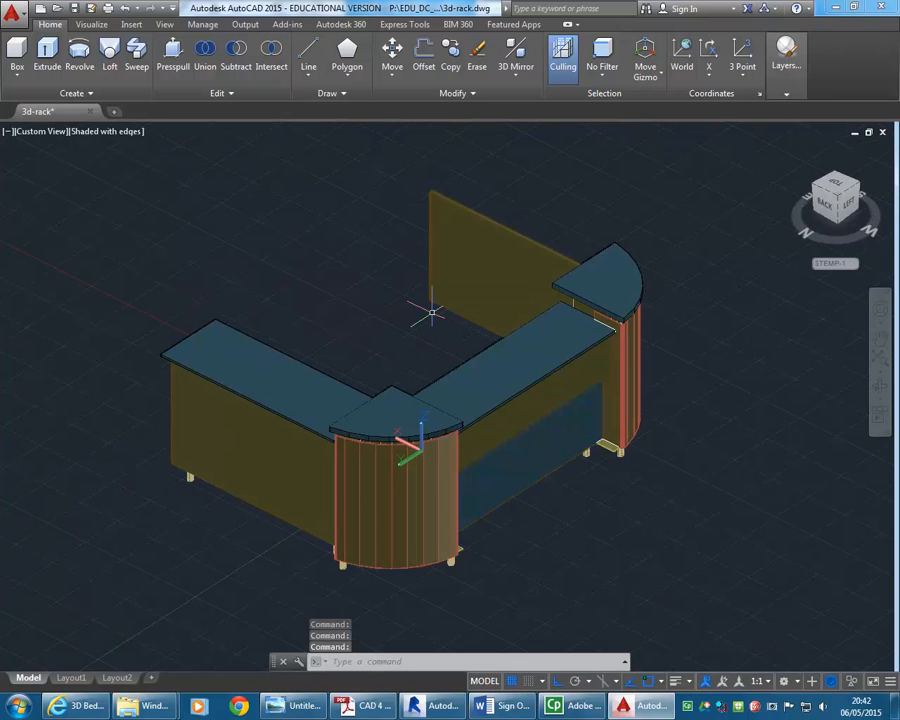
pyautogui.click(76, 9)
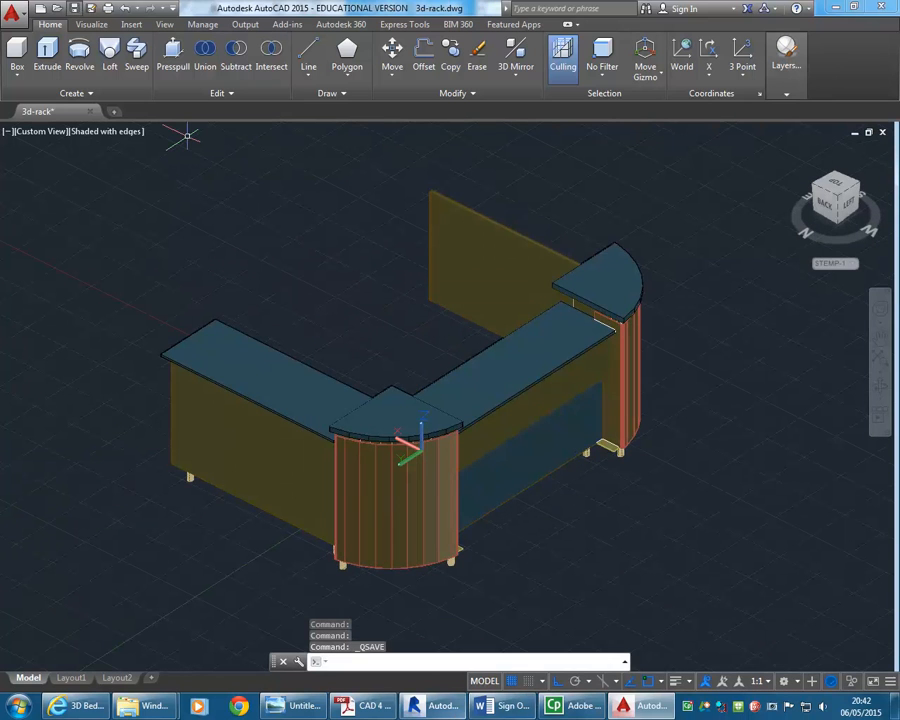
# Switch to Revit and delete the previously imported rack from the family
pyautogui.click(432, 706)
pyautogui.click(443, 405)
pyautogui.press('Delete')
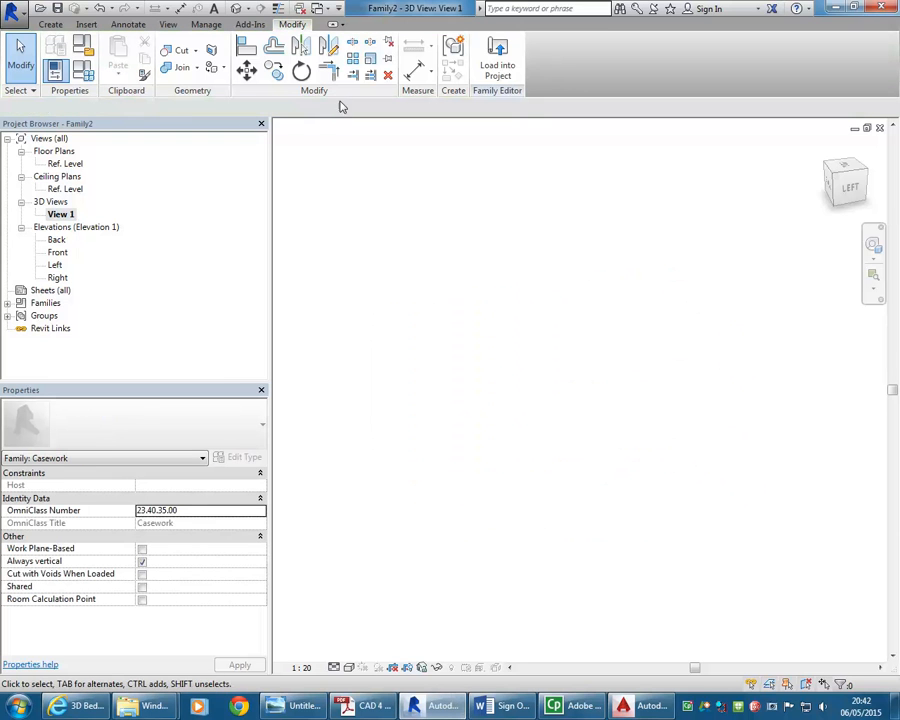
# Import the updated 3d-rack.dwg from the 3d models folder into the family again
pyautogui.click(86, 24)
pyautogui.click(237, 55)
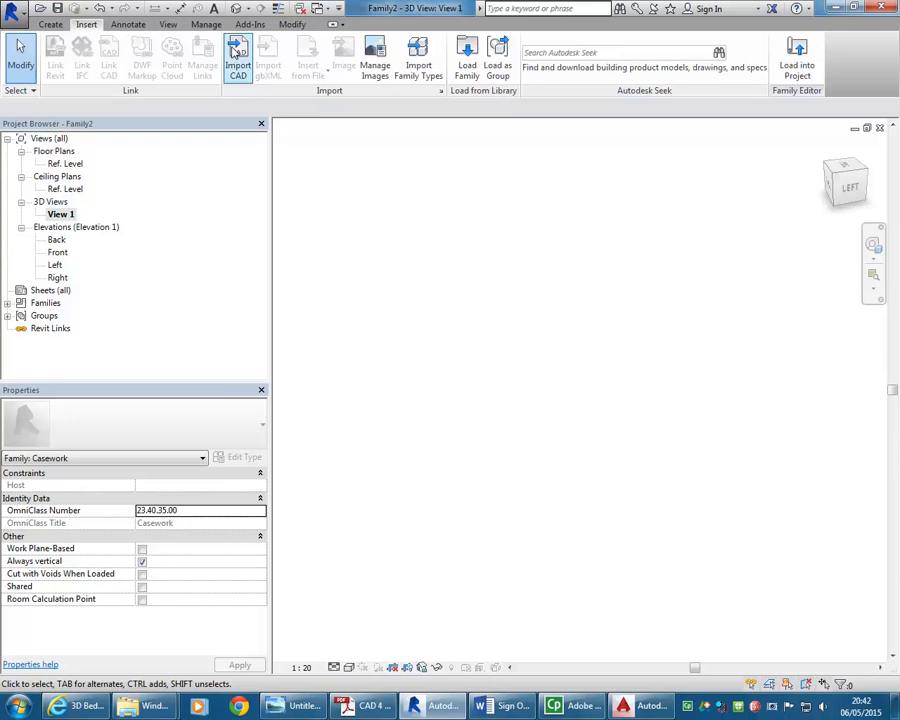
pyautogui.click(352, 157)
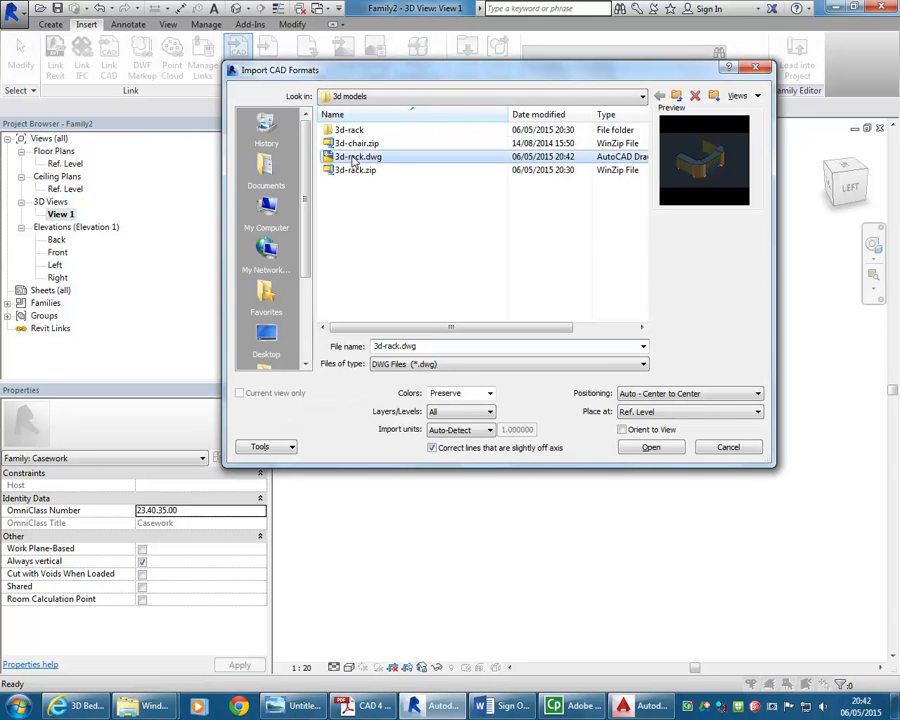
pyautogui.click(449, 433)
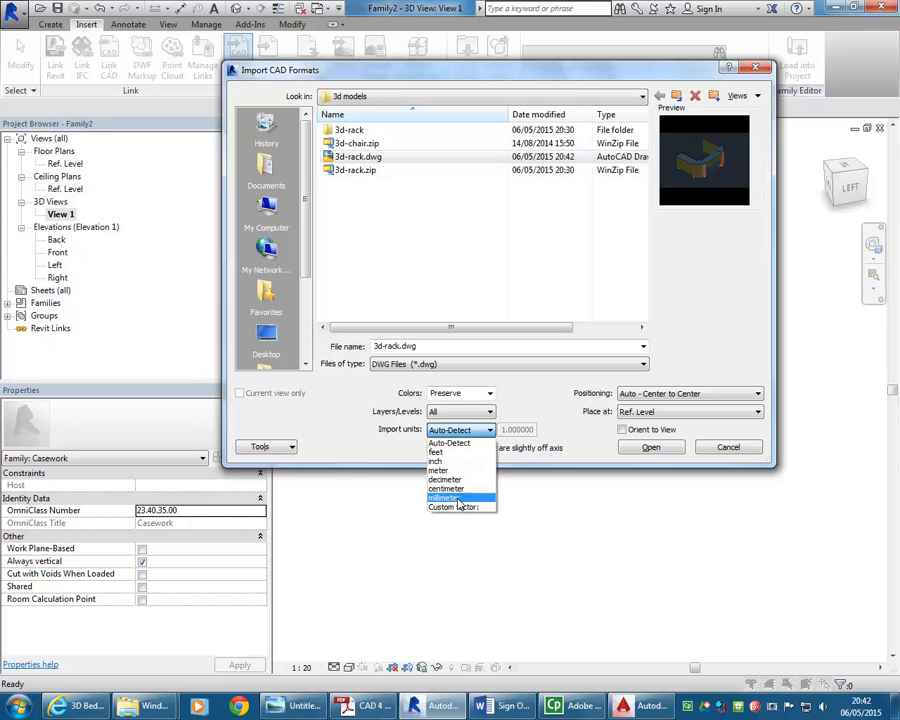
pyautogui.click(457, 272)
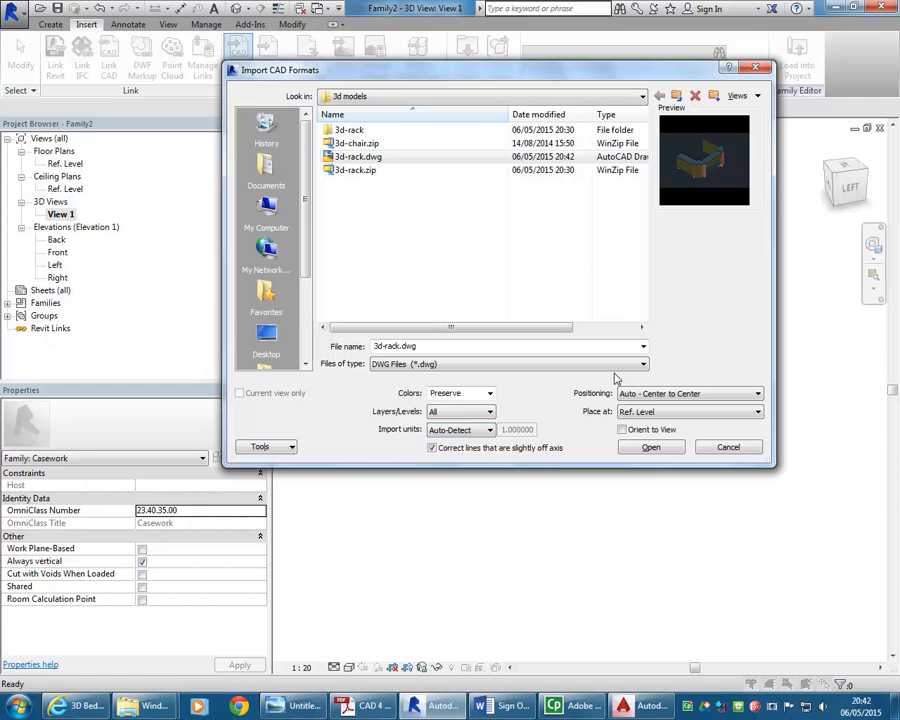
pyautogui.click(652, 448)
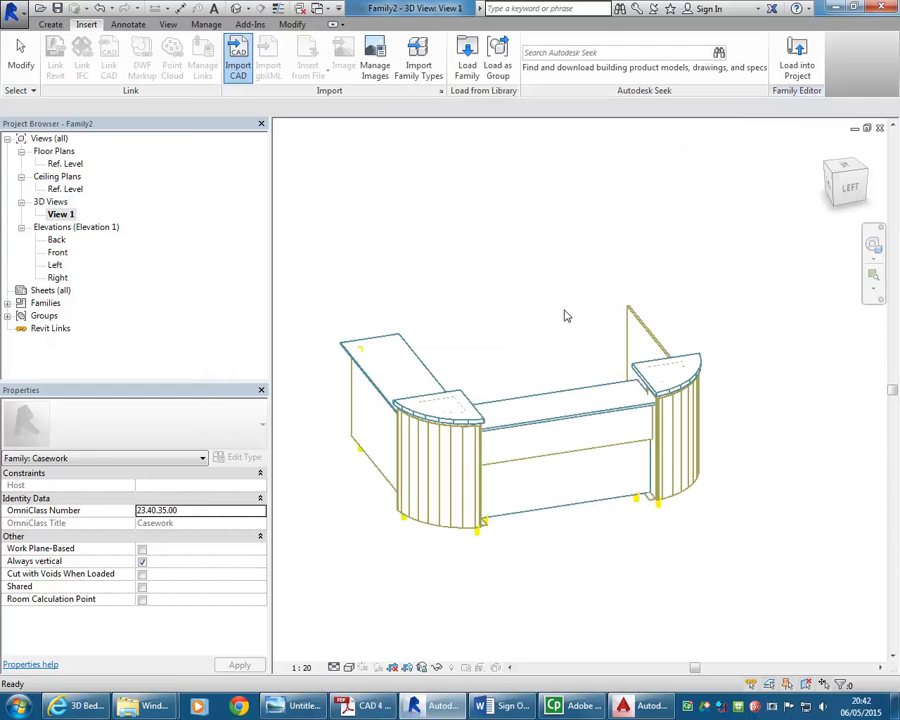
# Select the imported rack and open its import visibility settings
pyautogui.keyDown('shift'); pyautogui.moveTo(540, 369); pyautogui.dragTo(500, 348, button='middle'); pyautogui.keyUp('shift')
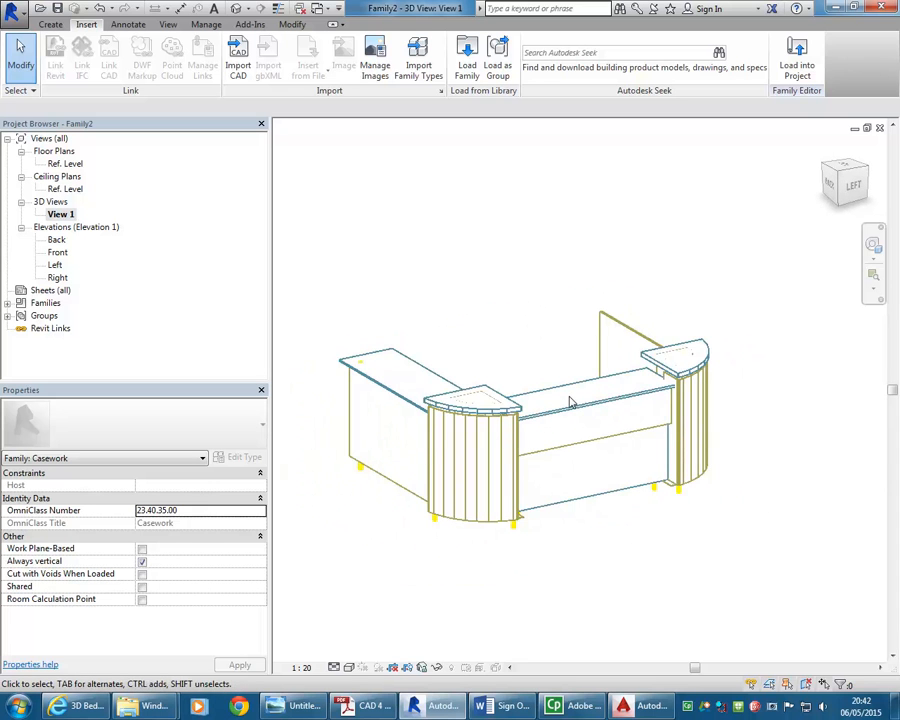
pyautogui.click(538, 311)
pyautogui.moveTo(532, 317)
pyautogui.mouseDown(button='middle')
pyautogui.moveTo(554, 319)
pyautogui.moveTo(546, 332)
pyautogui.mouseUp(button='middle')
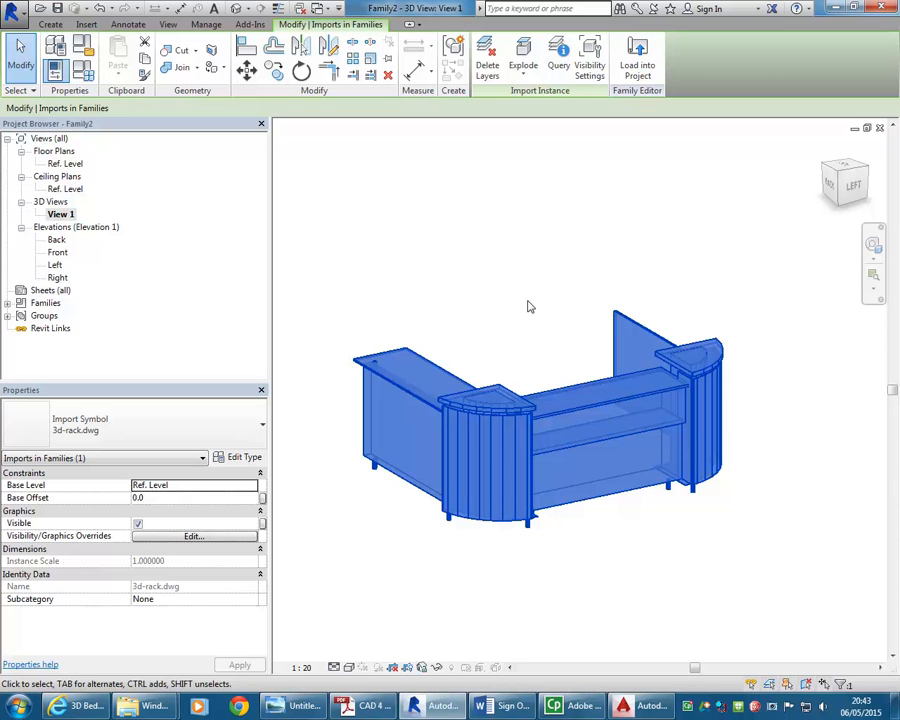
pyautogui.click(588, 56)
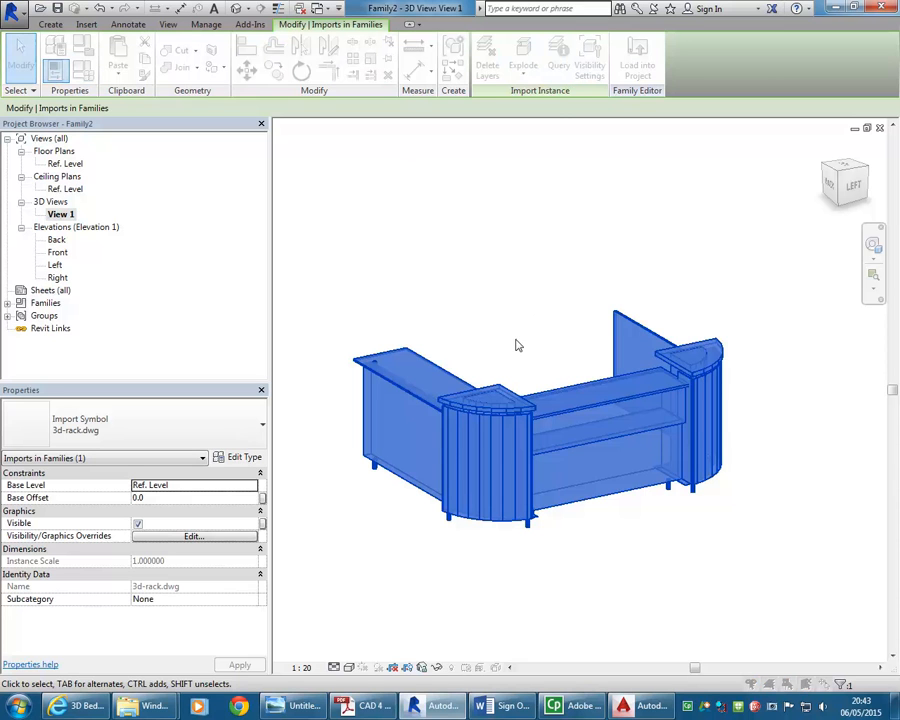
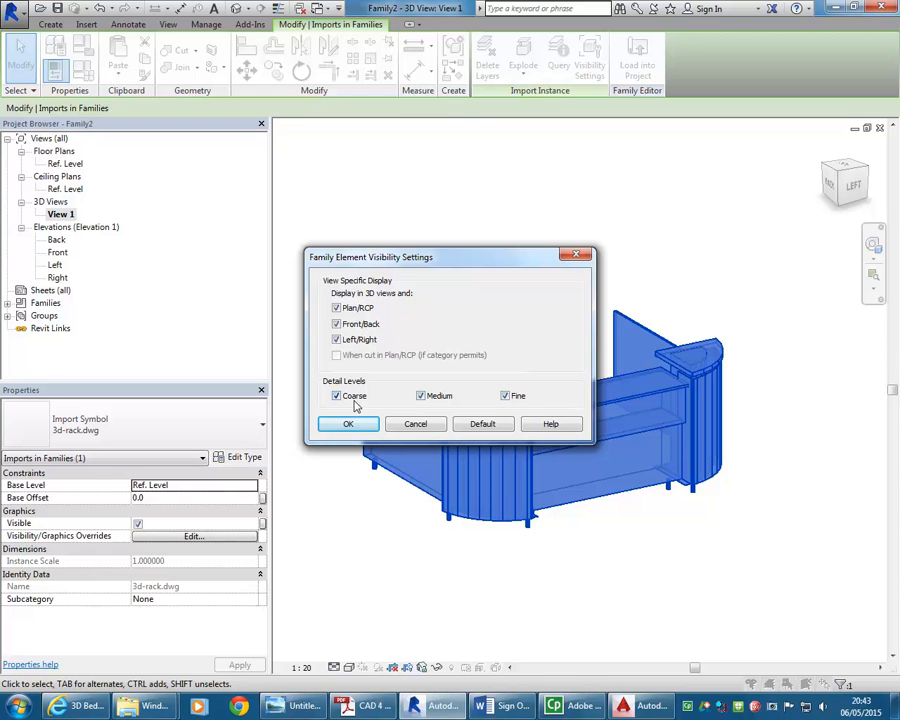
# Close the visibility settings without changes, open the Ref. Level floor plan and set its visual style to Shaded
pyautogui.click(426, 424)
pyautogui.click(300, 210)
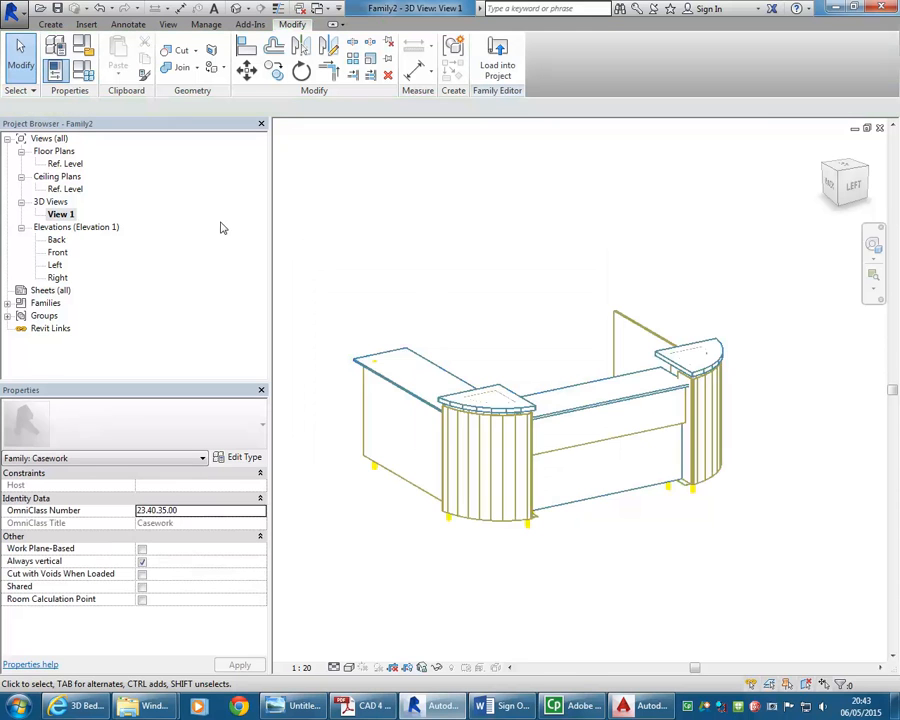
pyautogui.doubleClick(62, 165)
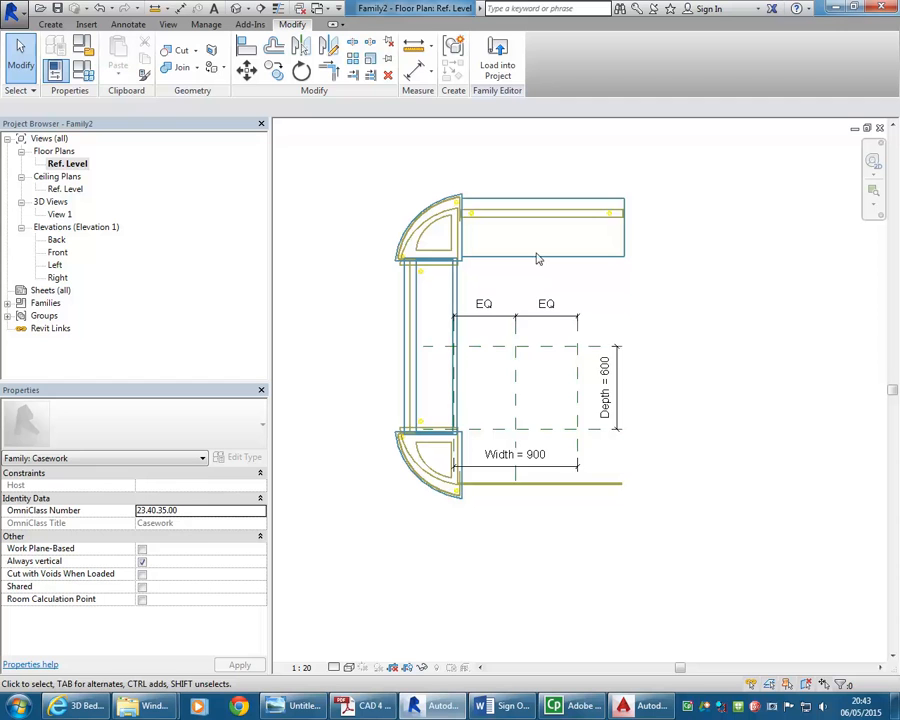
pyautogui.click(348, 667)
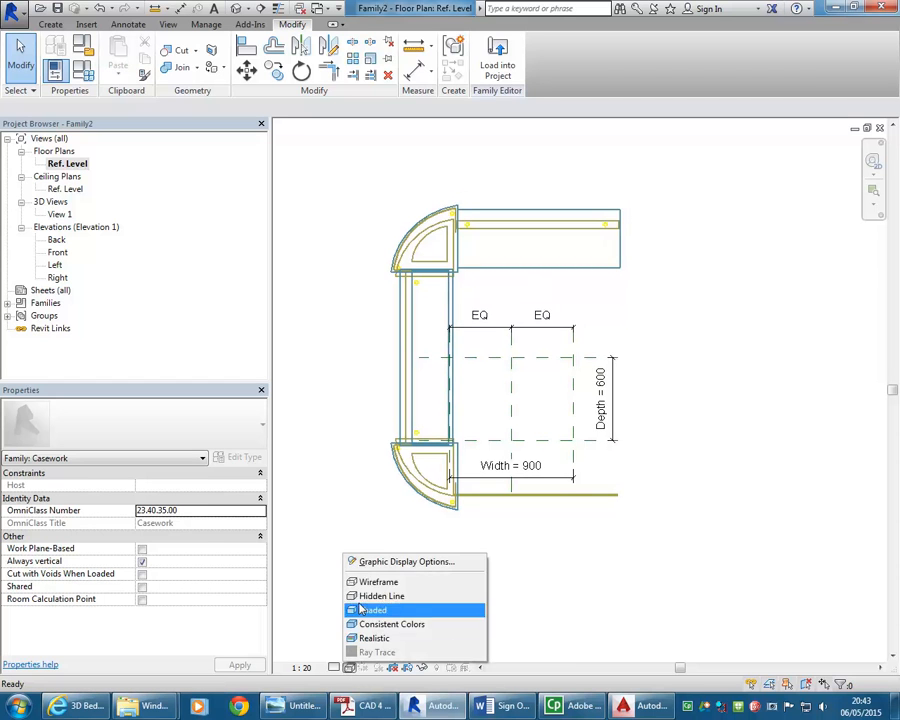
pyautogui.click(365, 598)
pyautogui.scroll(1, 488, 300)
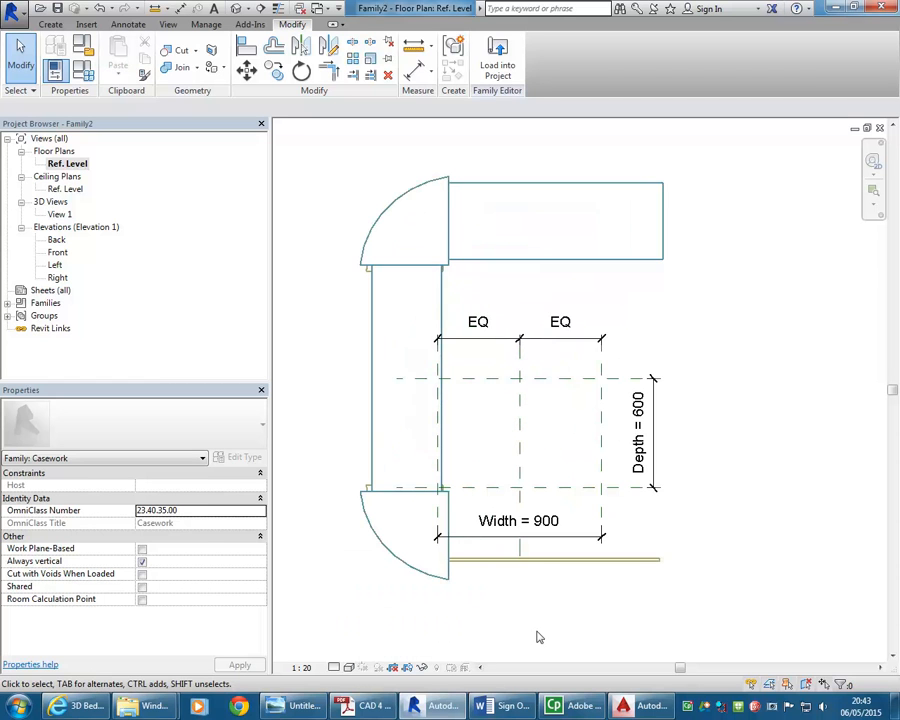
pyautogui.click(132, 27)
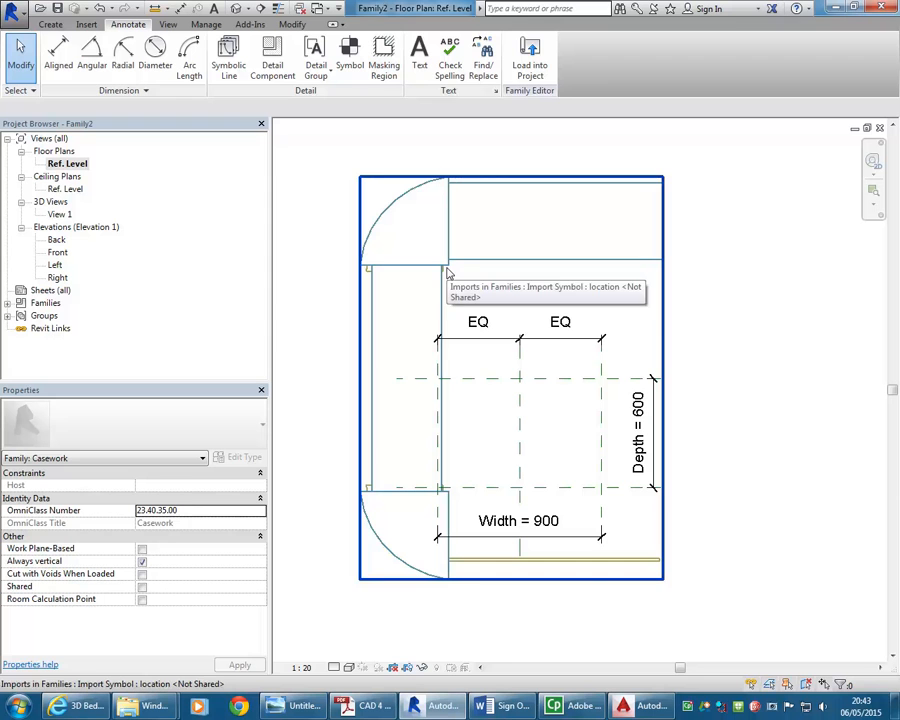
pyautogui.moveTo(332, 192); pyautogui.dragTo(344, 228, button='middle')
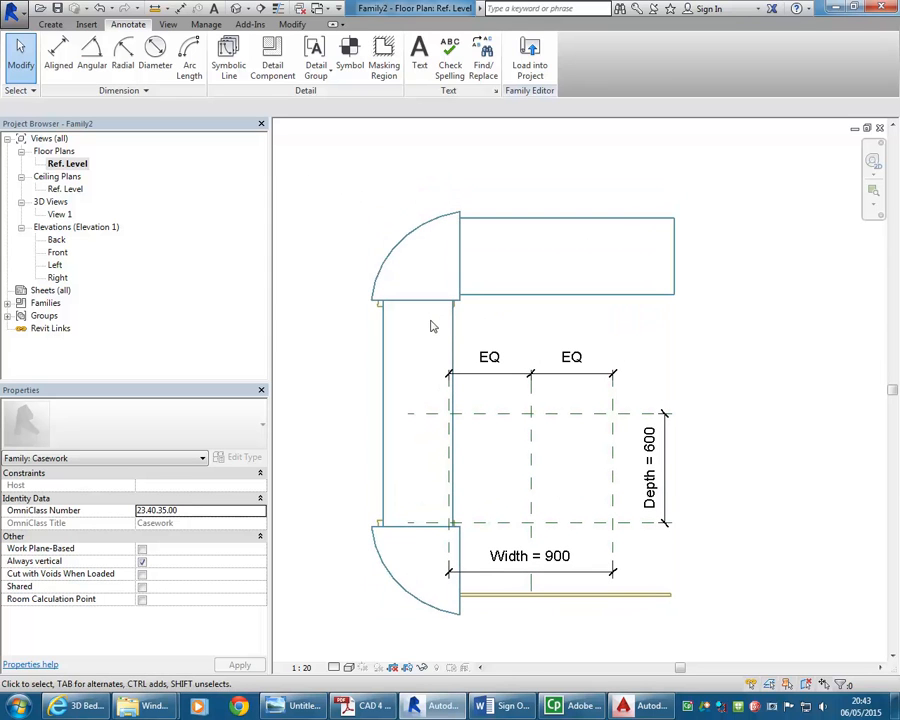
pyautogui.moveTo(348, 217)
pyautogui.mouseDown(button='middle')
pyautogui.moveTo(370, 211)
pyautogui.moveTo(357, 210)
pyautogui.mouseUp(button='middle')
pyautogui.scroll(-1, 361, 203)
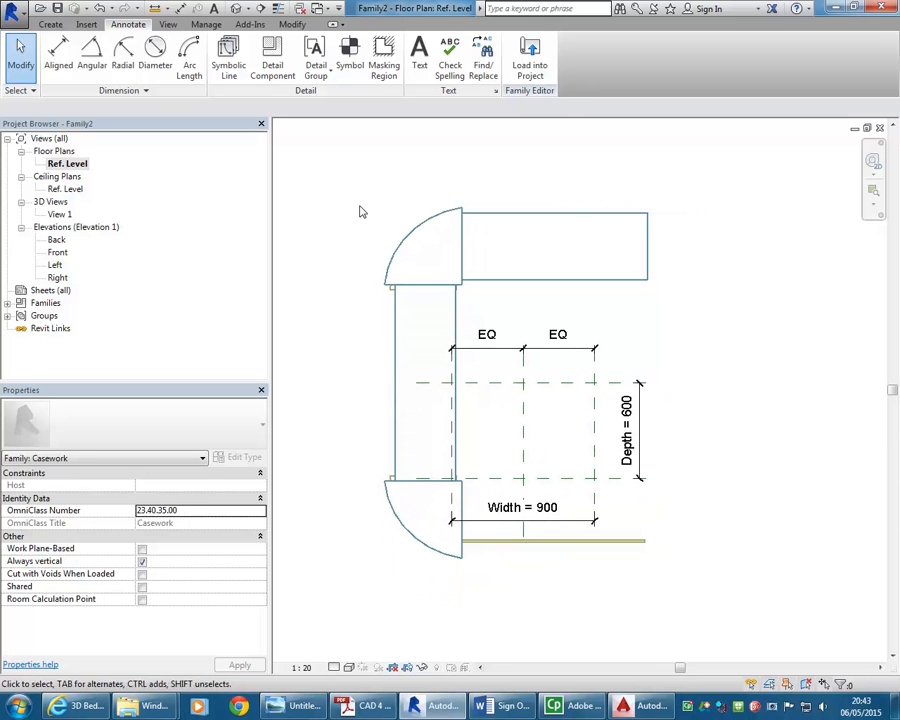
# Return to the 3D view and open the material of the imported Bench subcategory in Object Styles
pyautogui.doubleClick(60, 214)
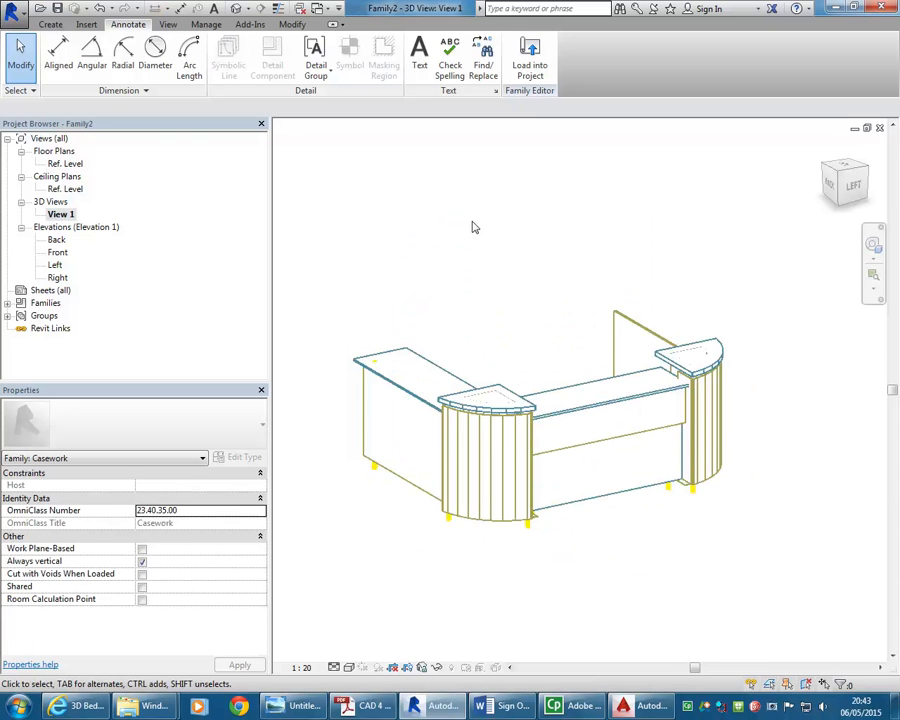
pyautogui.click(196, 25)
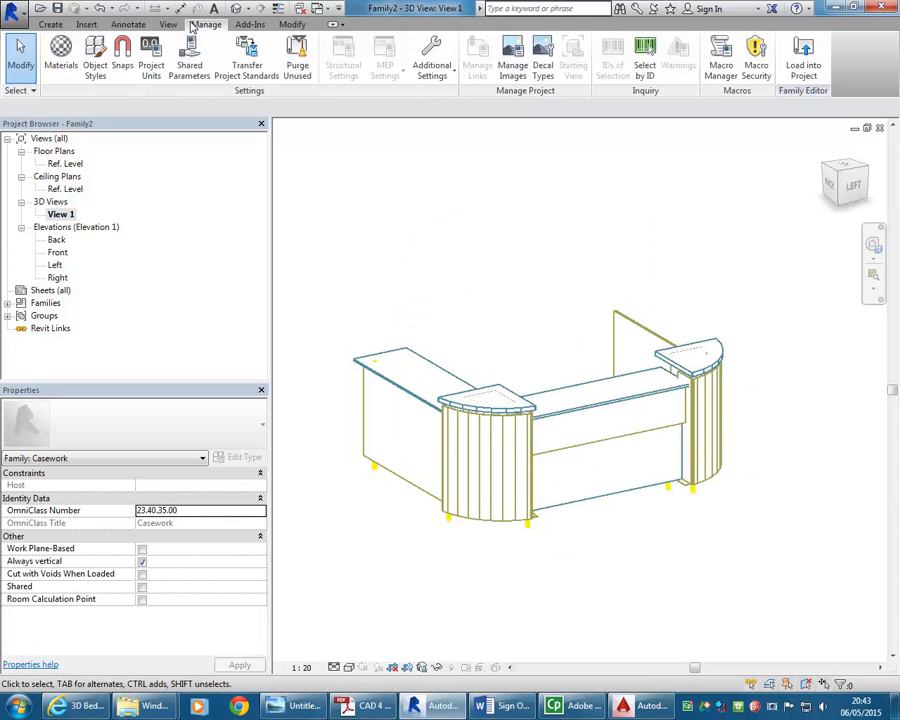
pyautogui.click(94, 58)
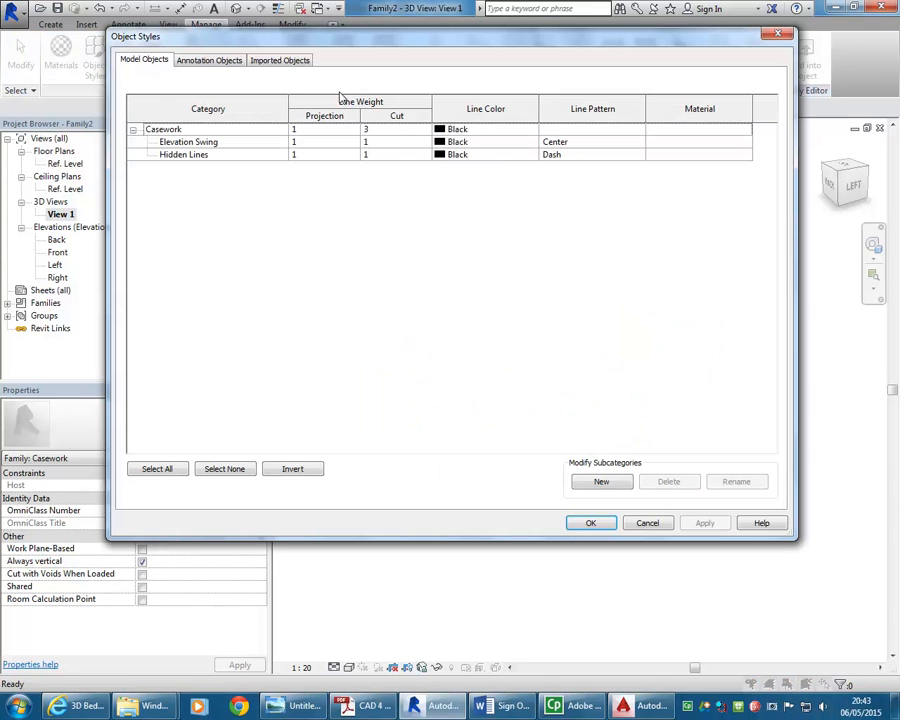
pyautogui.click(282, 62)
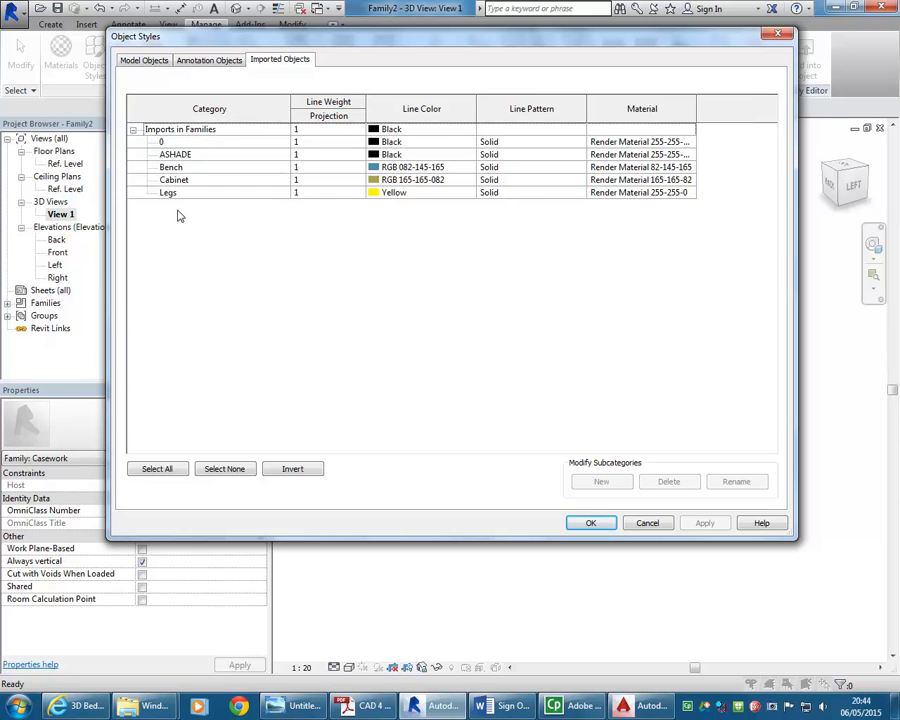
pyautogui.click(195, 167)
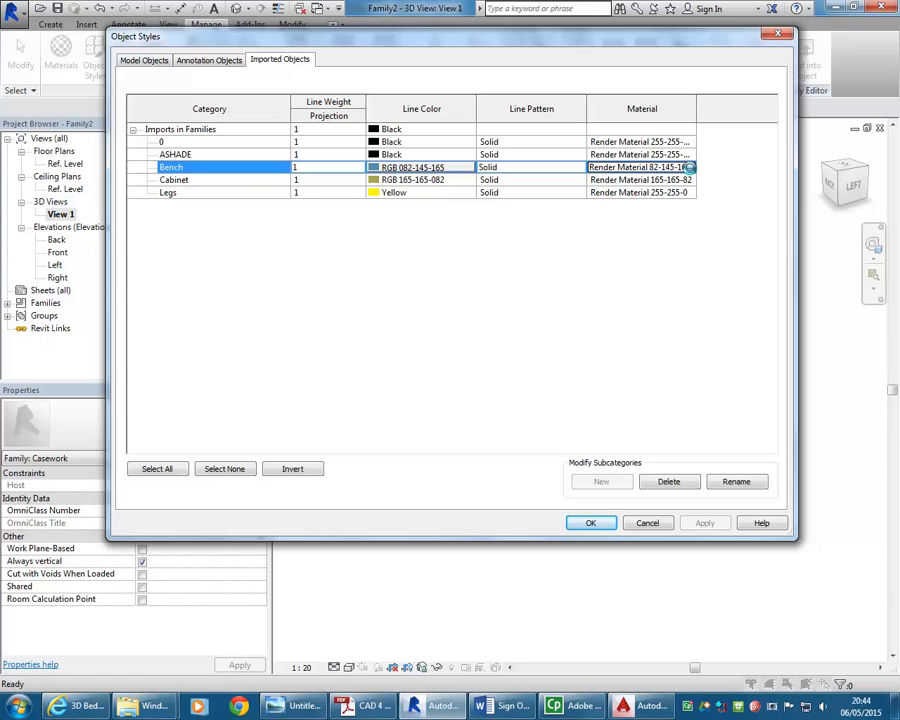
pyautogui.click(689, 168)
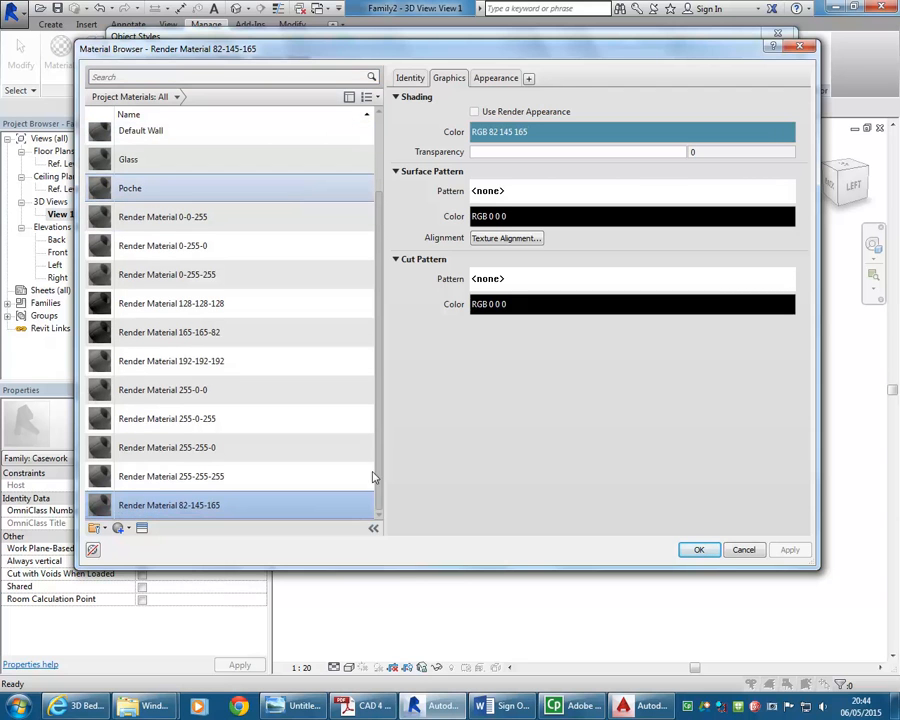
# Duplicate the Default material and name the copy Laminate-Red
pyautogui.scroll(2, 372, 155)
pyautogui.scroll(1, 372, 155)
pyautogui.moveTo(384, 125)
pyautogui.mouseDown()
pyautogui.moveTo(386, 402)
pyautogui.moveTo(390, 130)
pyautogui.mouseUp()
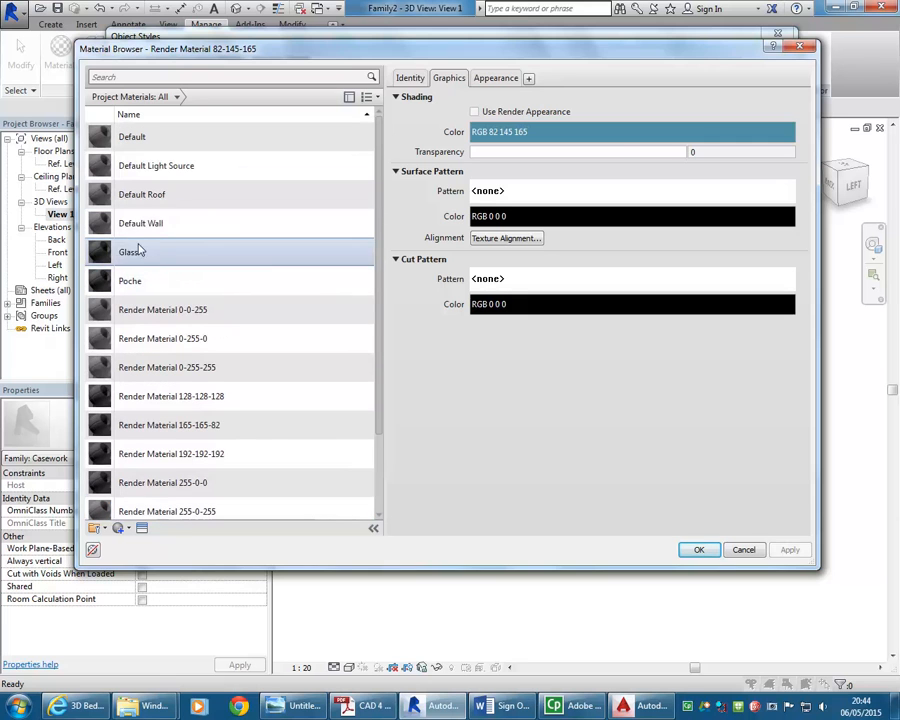
pyautogui.click(136, 252)
pyautogui.rightClick(132, 252)
pyautogui.click(118, 230)
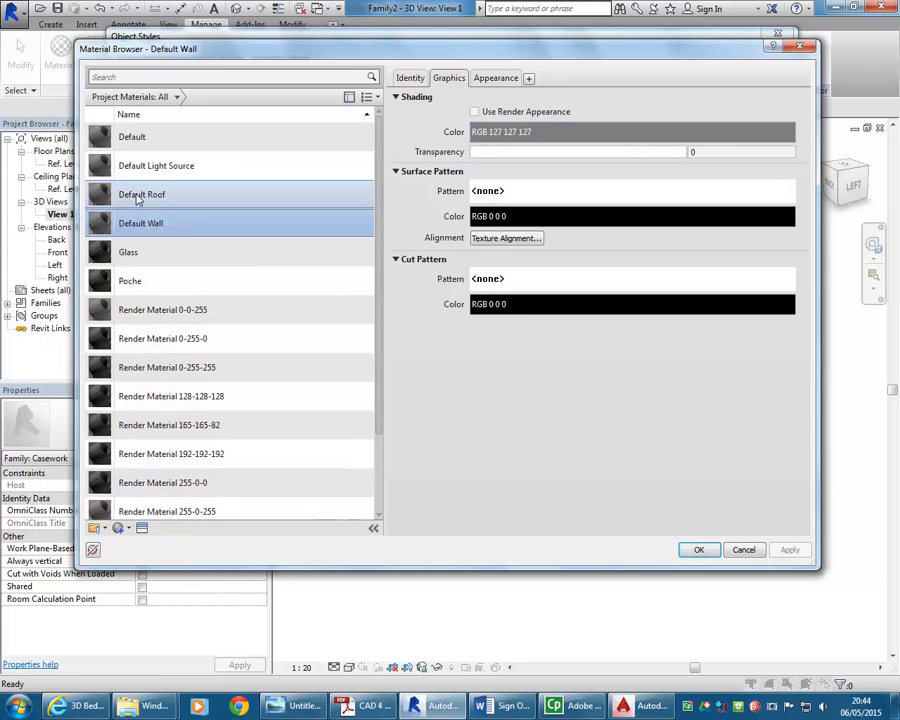
pyautogui.click(138, 197)
pyautogui.click(121, 138)
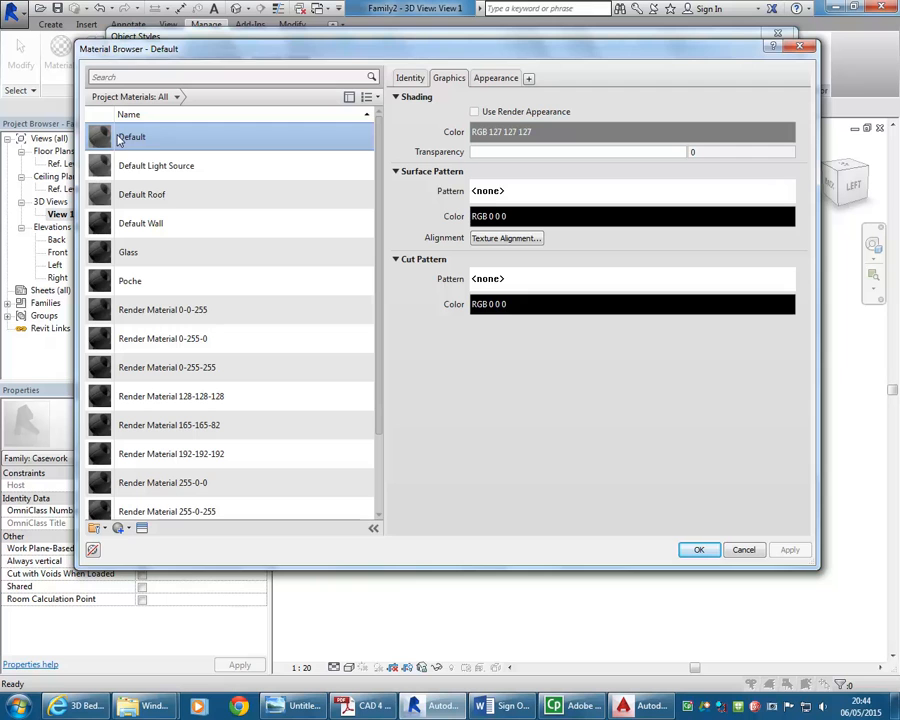
pyautogui.rightClick(120, 140)
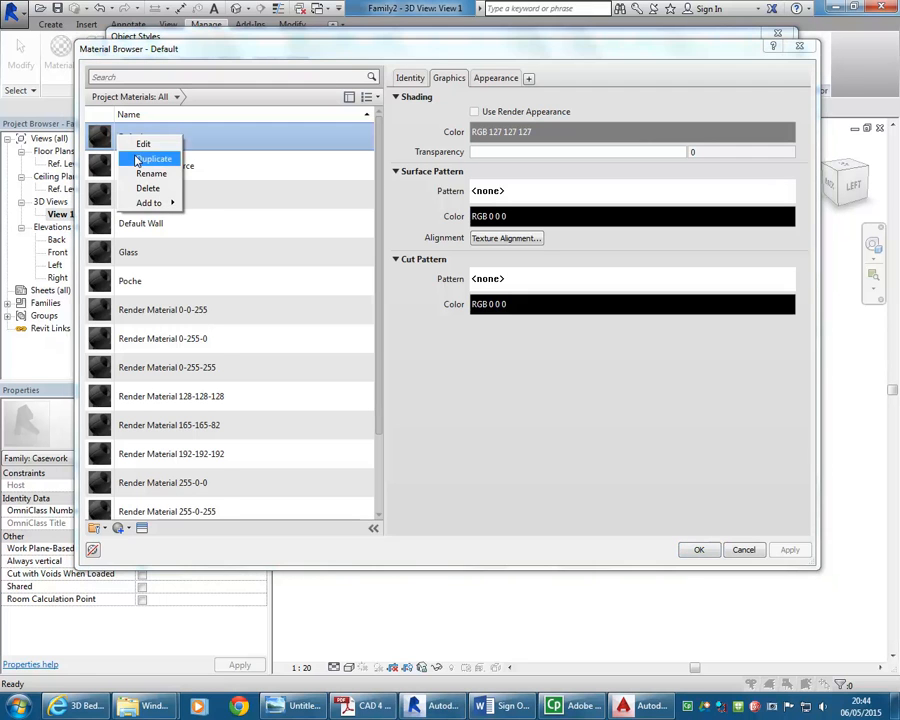
pyautogui.click(137, 160)
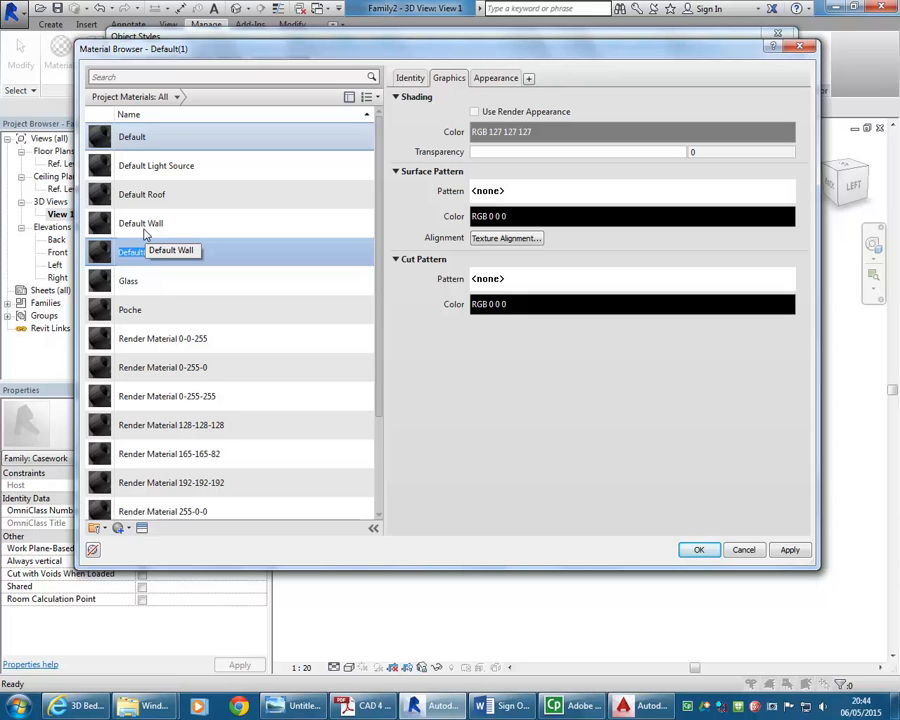
pyautogui.write('Laminate-Re')
pyautogui.write('d')
pyautogui.press('Return')
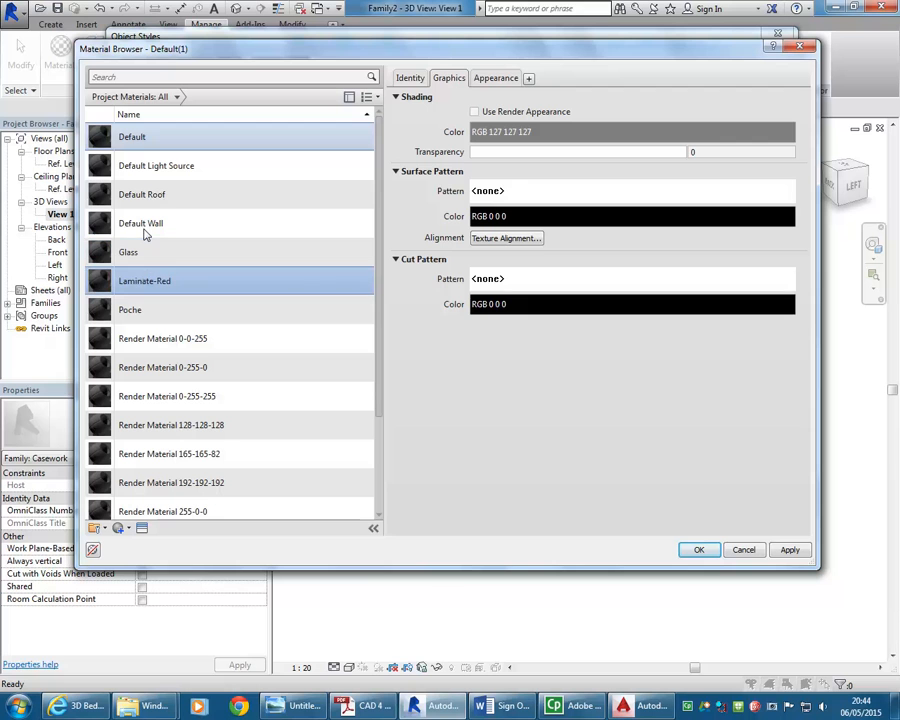
# Assign the High Gloss - Burnt Red plastic appearance asset to Laminate-Red
pyautogui.click(500, 77)
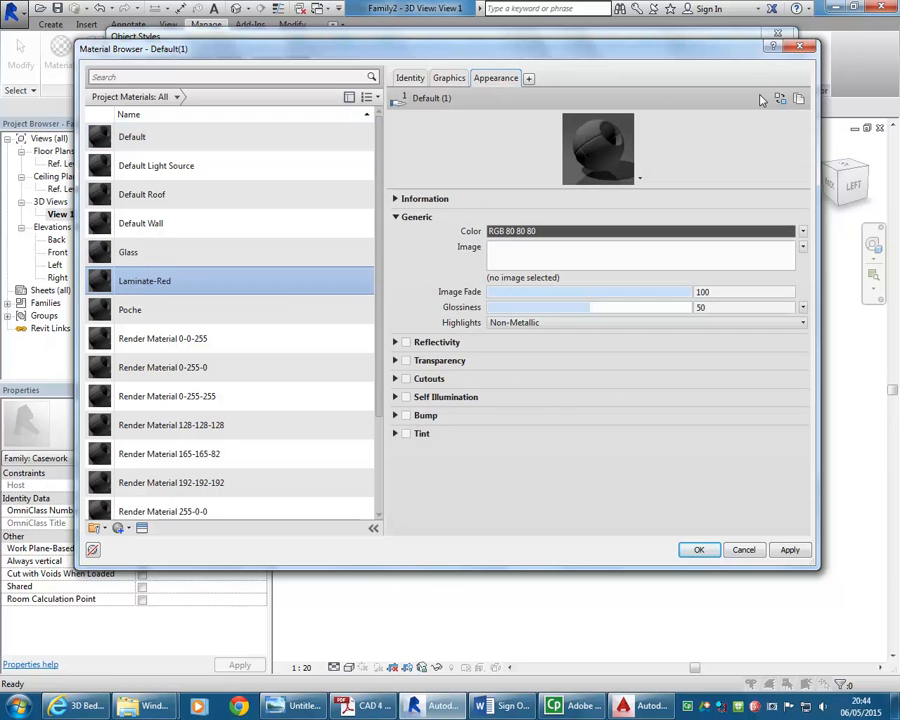
pyautogui.click(535, 73)
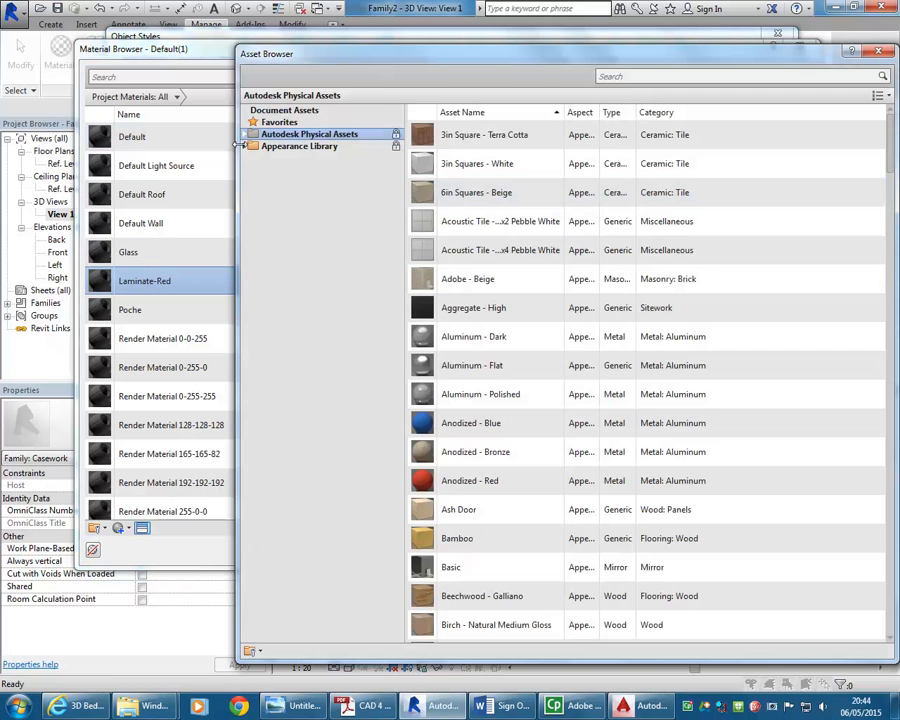
pyautogui.click(241, 145)
pyautogui.click(246, 146)
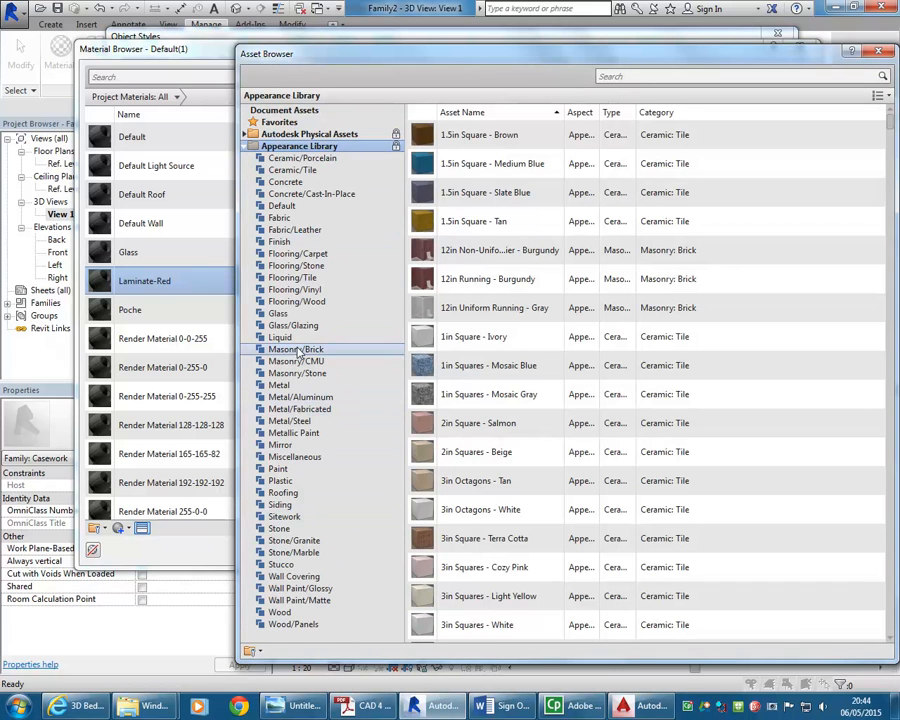
pyautogui.click(284, 480)
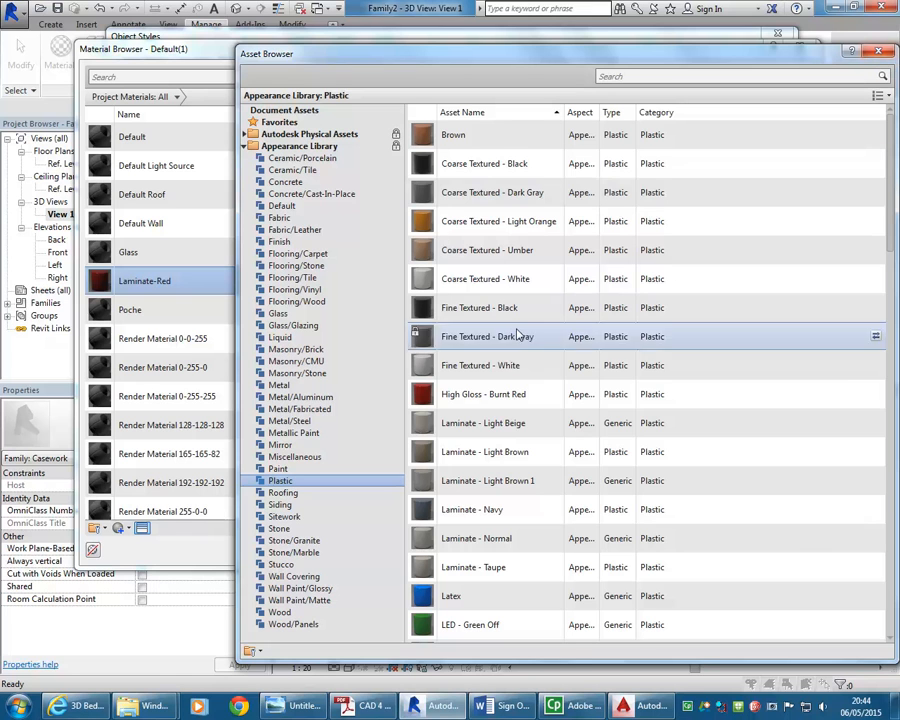
pyautogui.click(879, 52)
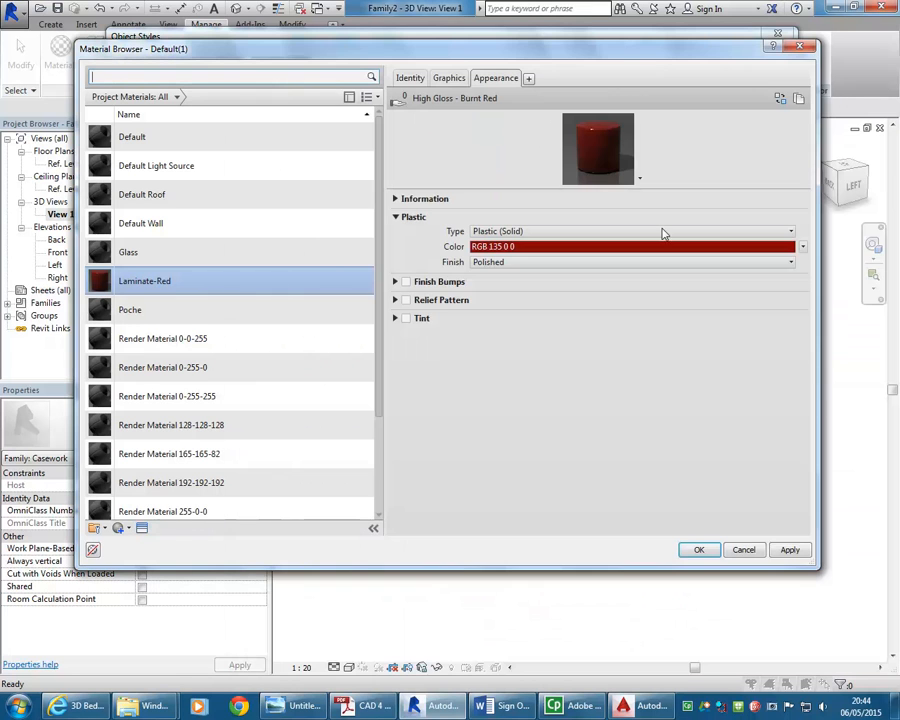
# Duplicate Laminate-Red and turn on Use Render Appearance in Laminate-Red's graphics
pyautogui.rightClick(148, 283)
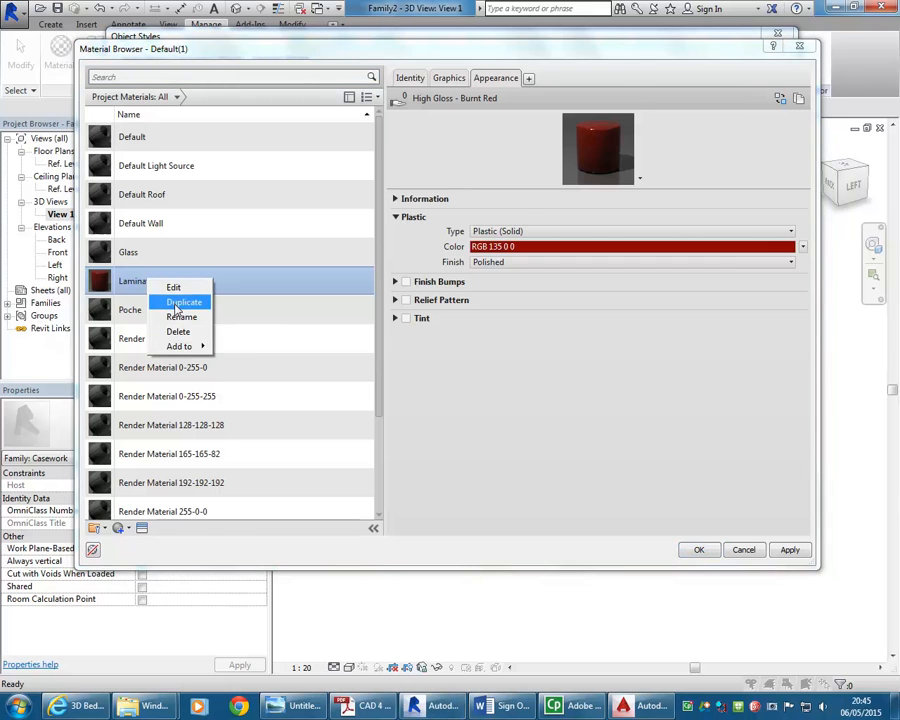
pyautogui.click(177, 303)
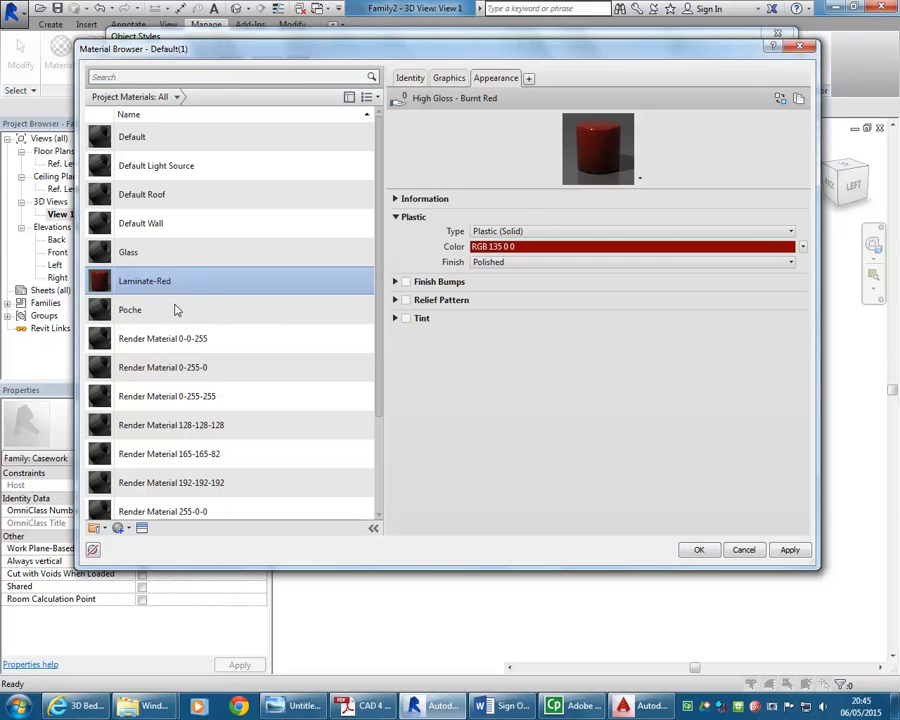
pyautogui.click(156, 284)
pyautogui.click(446, 78)
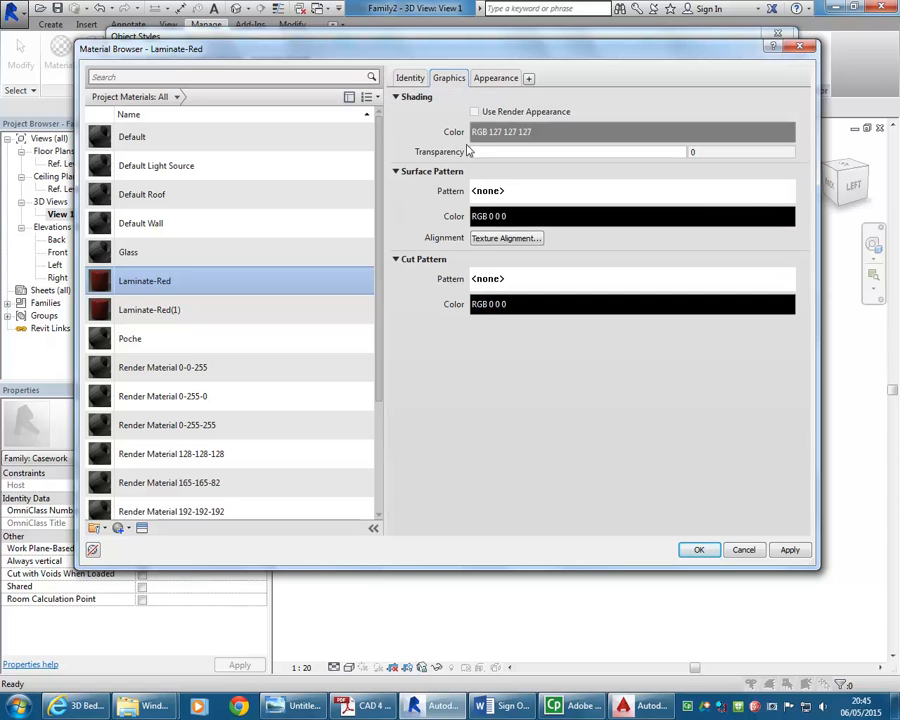
pyautogui.click(478, 112)
# Rename the duplicated material Laminate-Cream
pyautogui.click(170, 310)
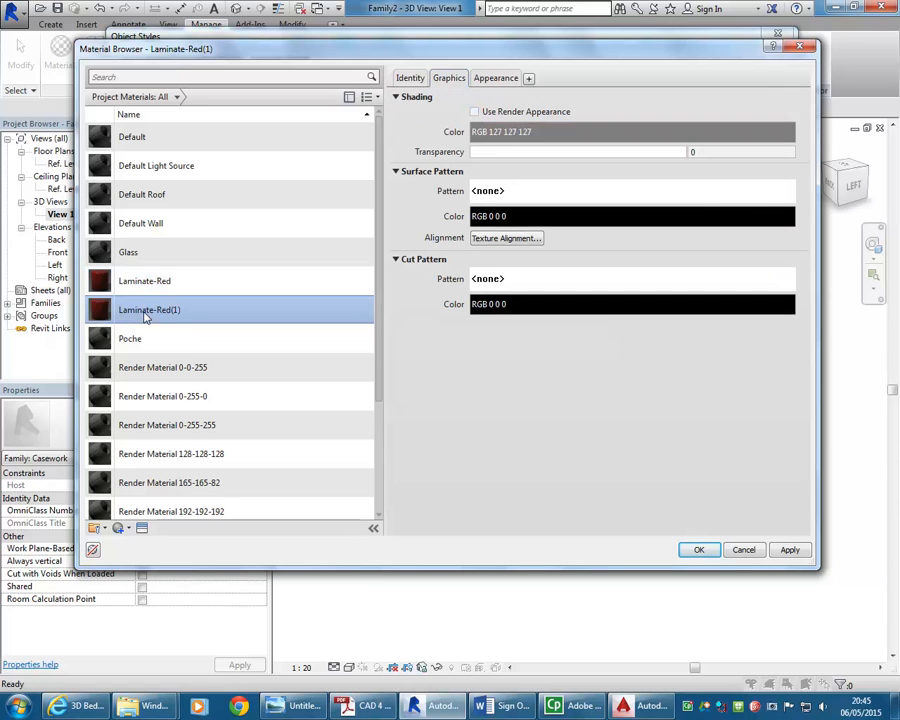
pyautogui.rightClick(150, 309)
pyautogui.click(172, 349)
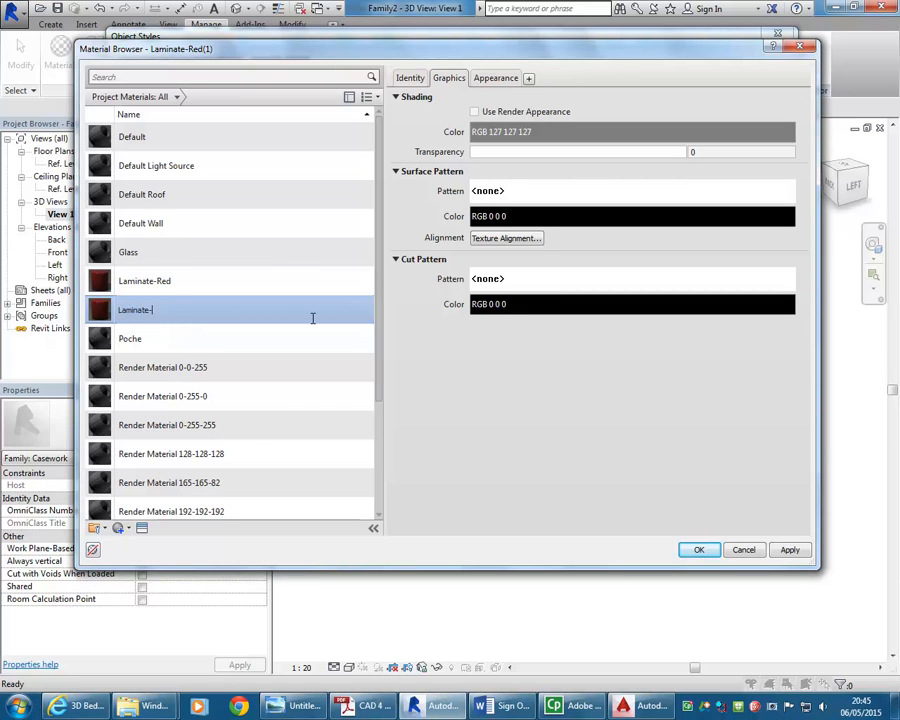
pyautogui.press('Return')
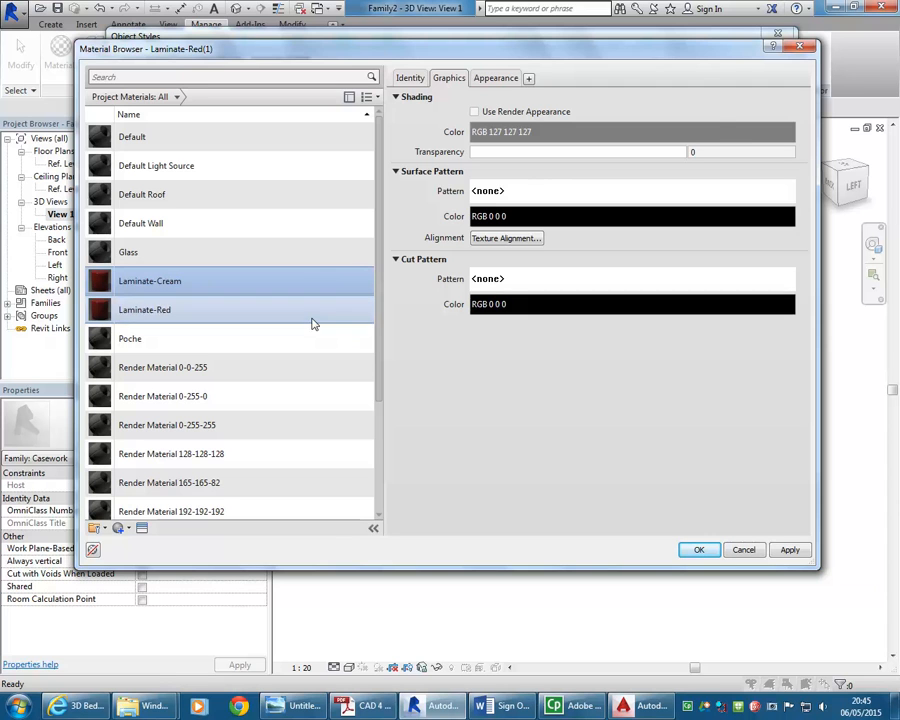
# Turn on Use Render Appearance in Laminate-Cream's graphics
pyautogui.click(496, 78)
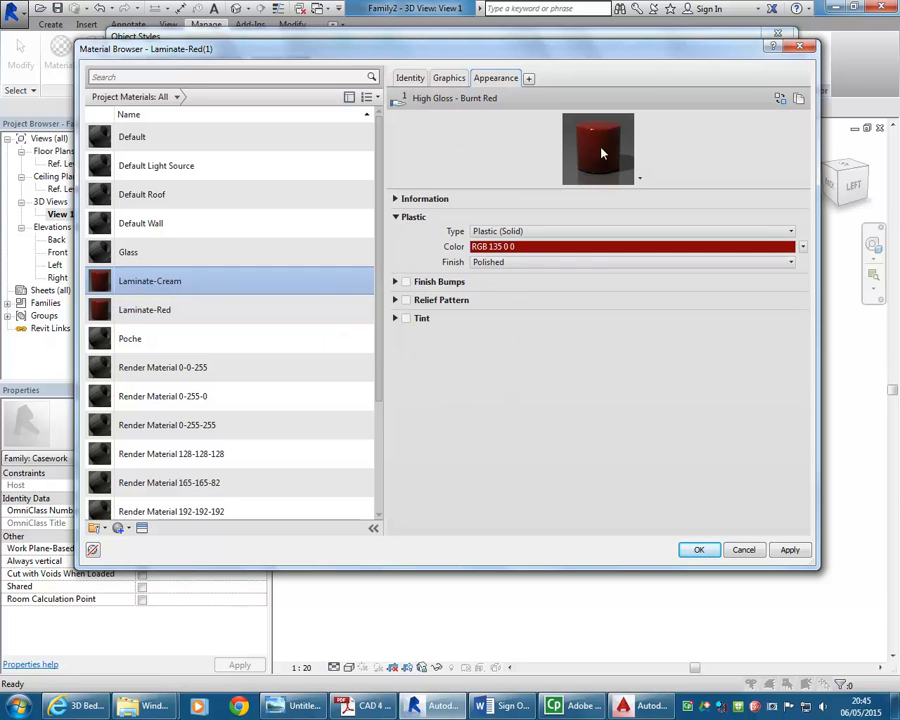
pyautogui.click(449, 78)
pyautogui.click(476, 110)
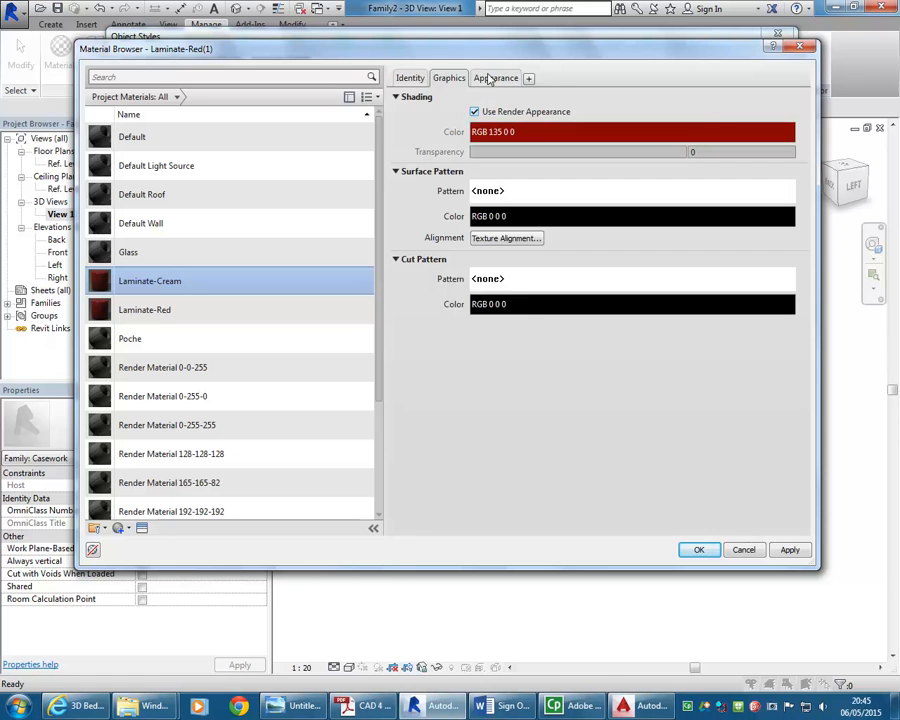
# Replace Laminate-Cream's appearance with the Fine Textured - White plastic asset
pyautogui.click(494, 78)
pyautogui.click(780, 98)
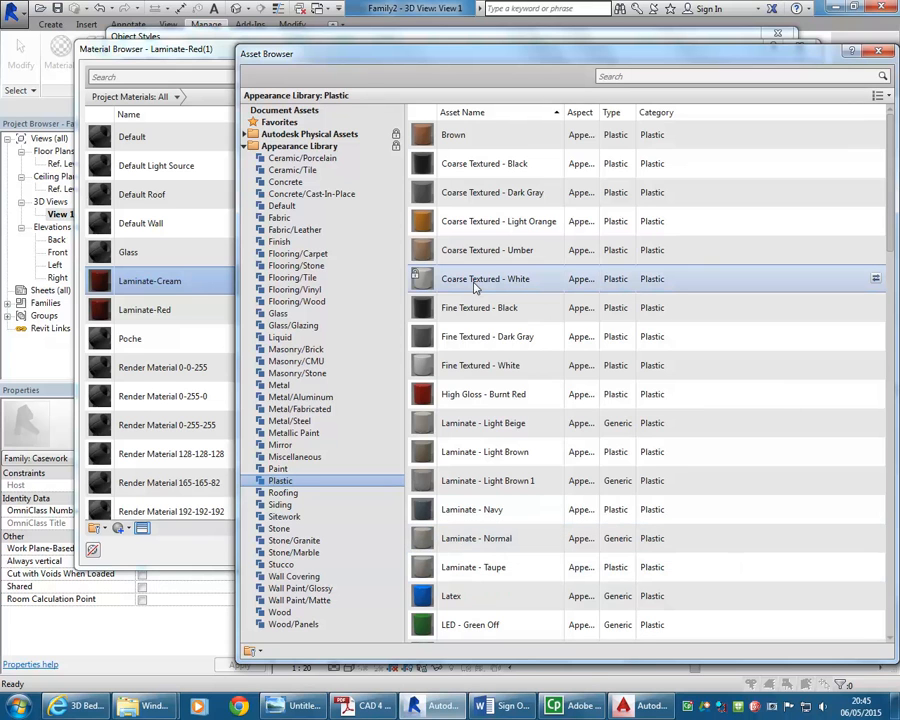
pyautogui.doubleClick(470, 366)
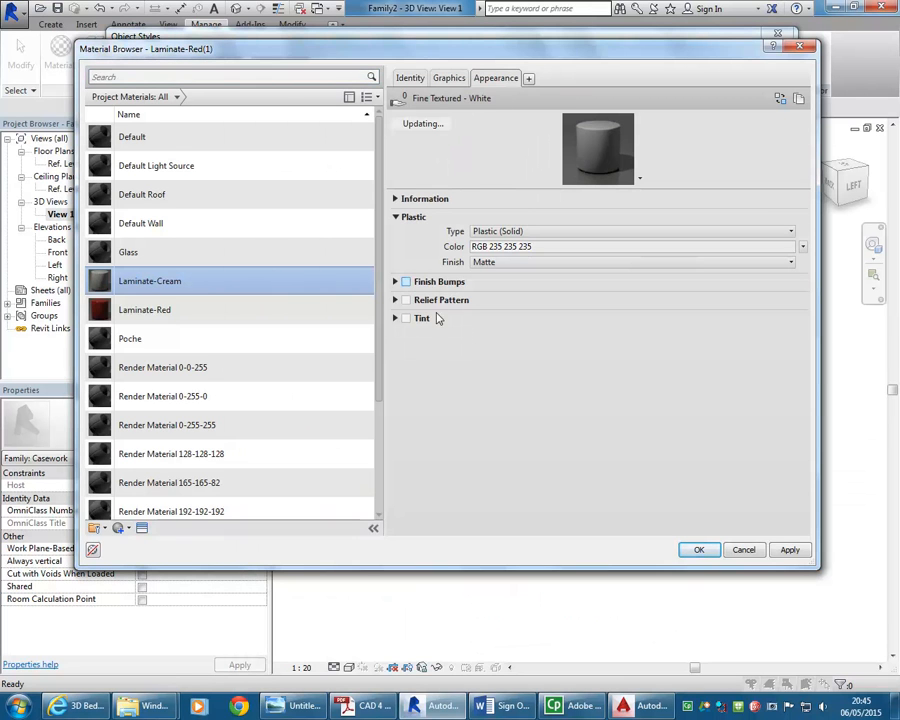
pyautogui.click(450, 78)
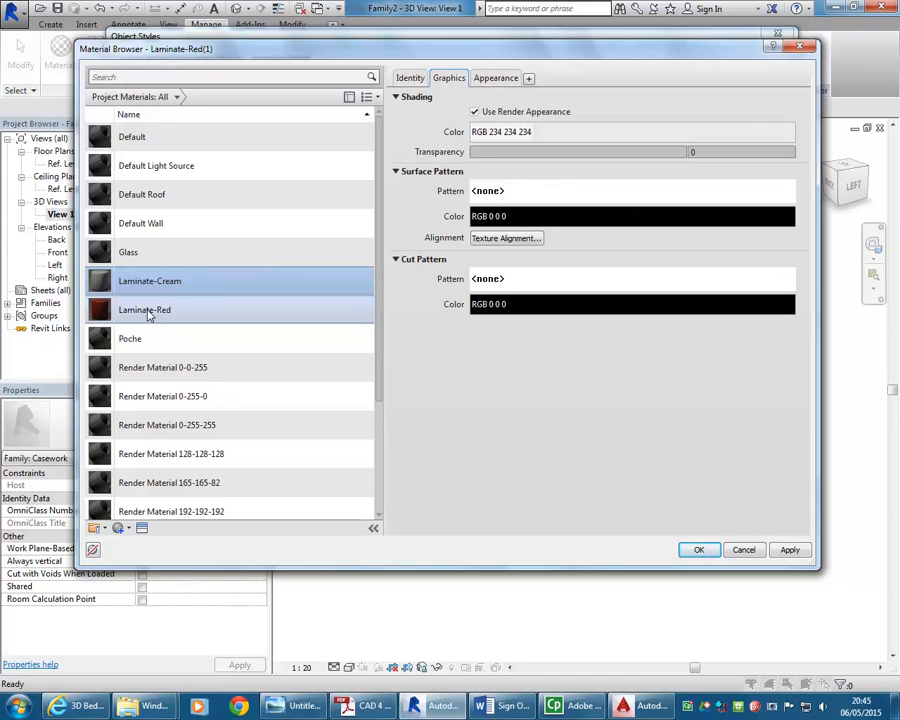
# Assign Laminate-Cream to the Bench layer and Laminate-Red to the Cabinet layer in the imported object styles
pyautogui.click(698, 550)
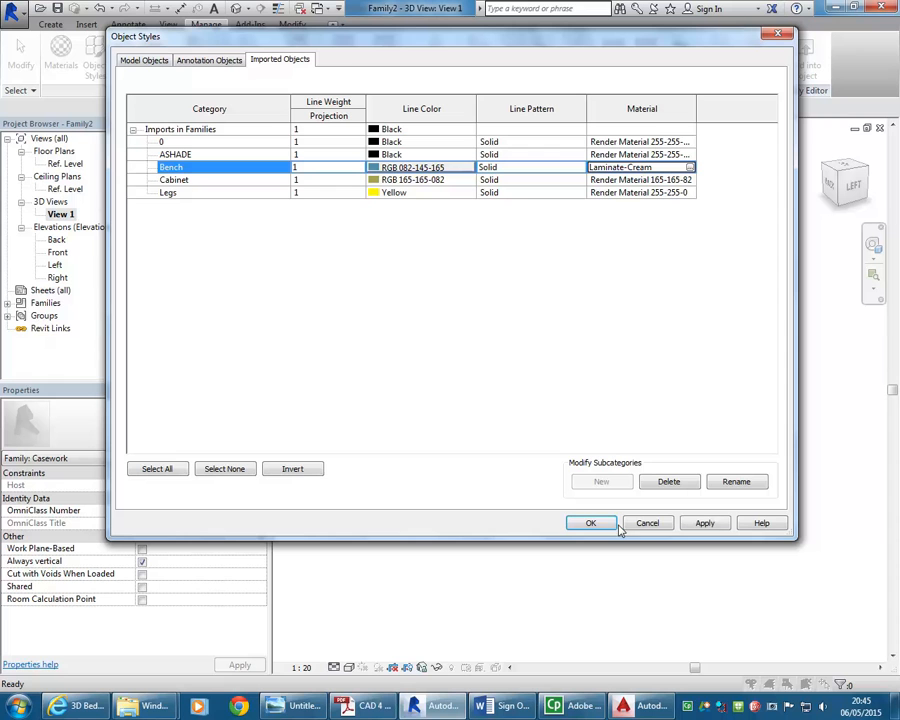
pyautogui.click(199, 181)
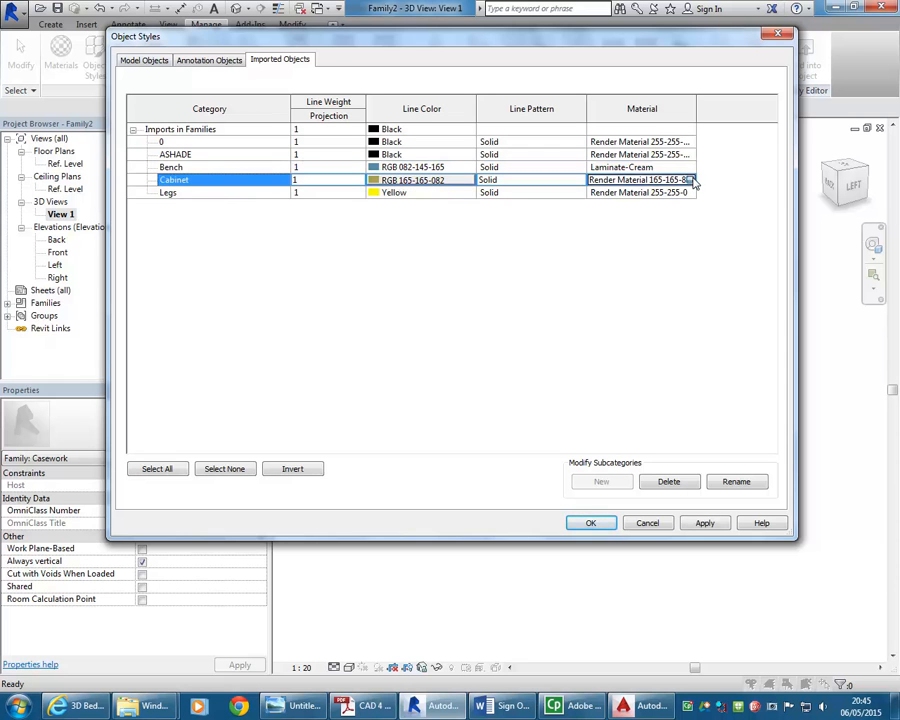
pyautogui.click(692, 180)
pyautogui.click(143, 168)
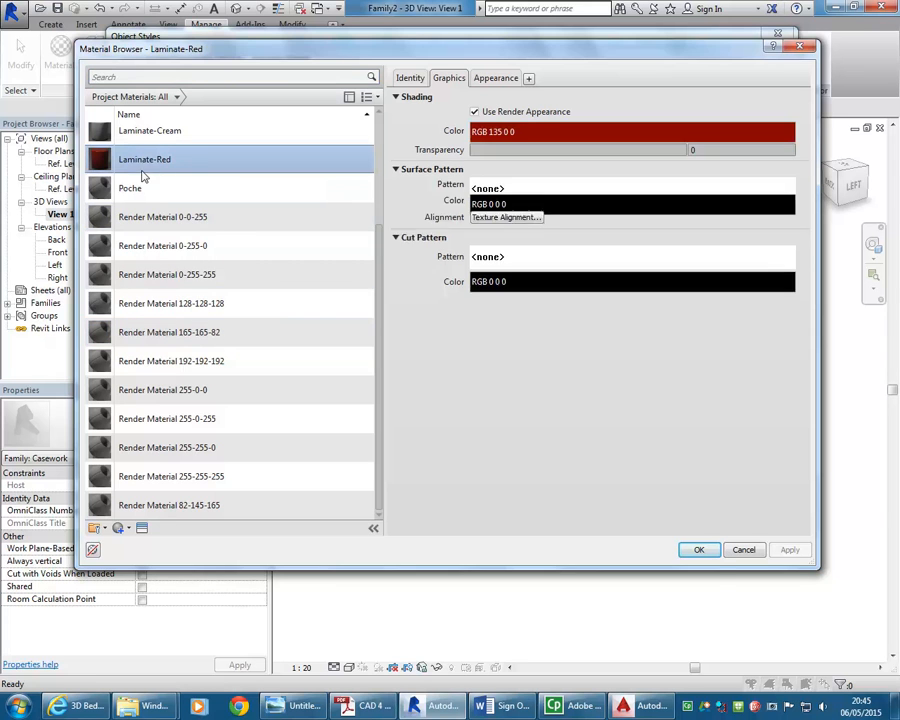
pyautogui.click(704, 550)
# For the Legs layer, duplicate Laminate-Red and rename the copy Stainless
pyautogui.click(172, 193)
pyautogui.click(640, 192)
pyautogui.click(690, 192)
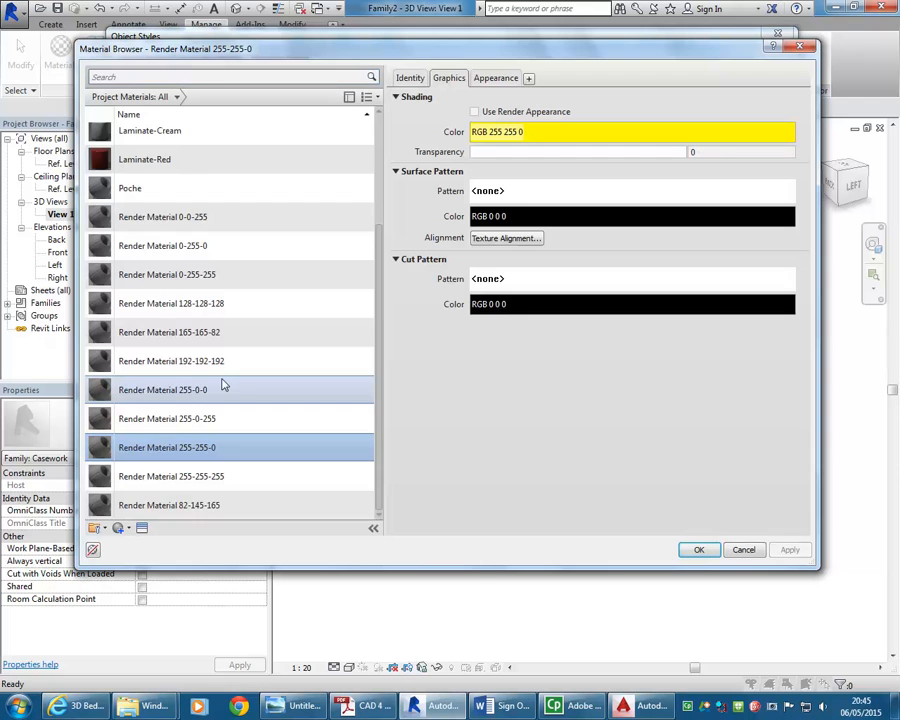
pyautogui.scroll(2, 190, 294)
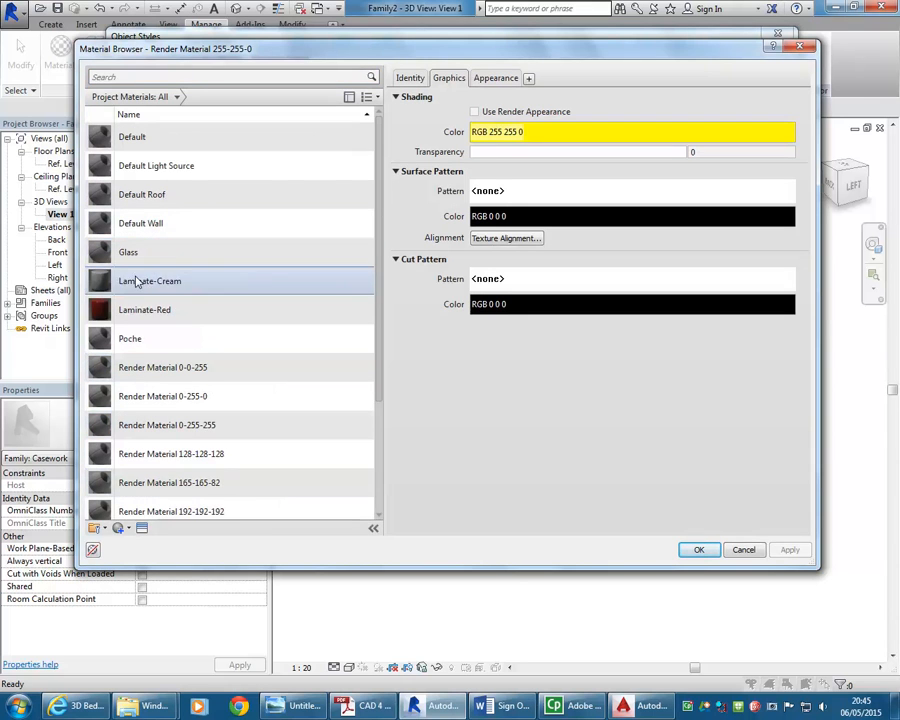
pyautogui.rightClick(146, 309)
pyautogui.click(155, 333)
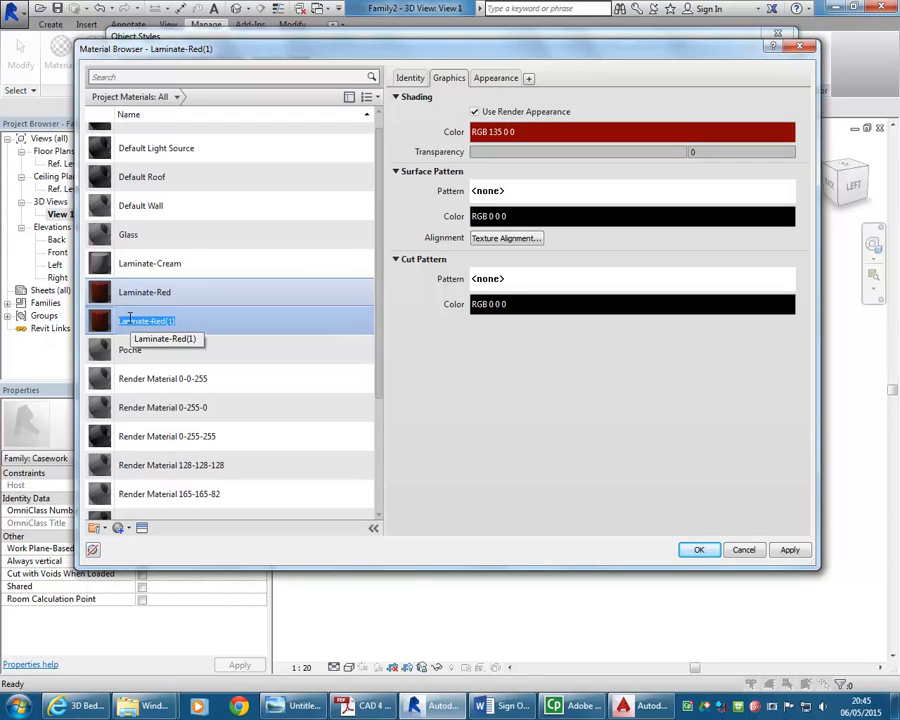
pyautogui.write('Sa')
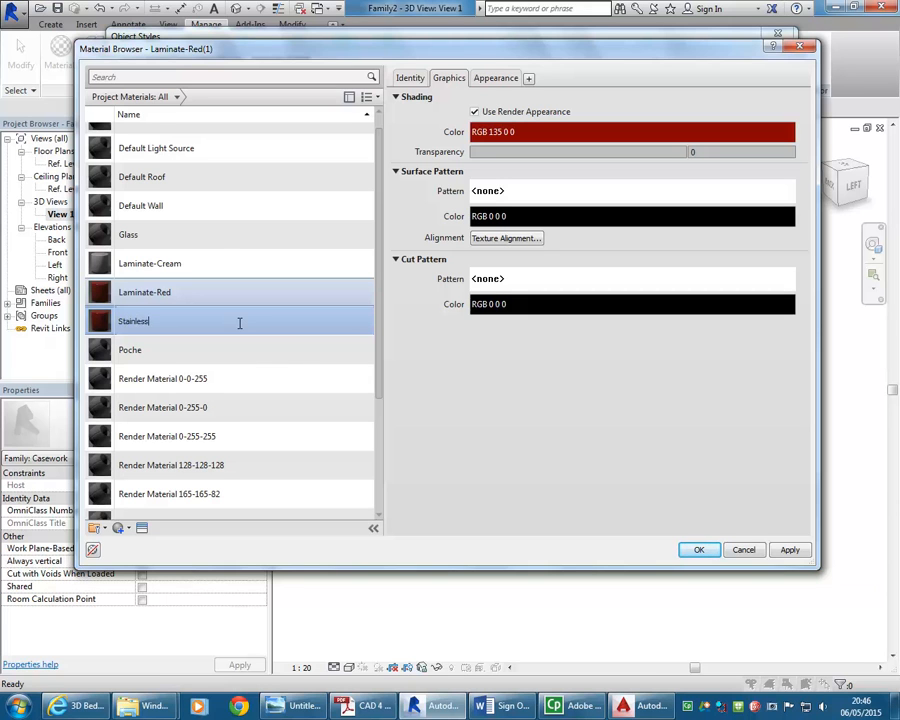
pyautogui.press('Return')
# Replace Stainless's appearance with the Chrome - Polished asset from the Metal appearance library
pyautogui.click(497, 80)
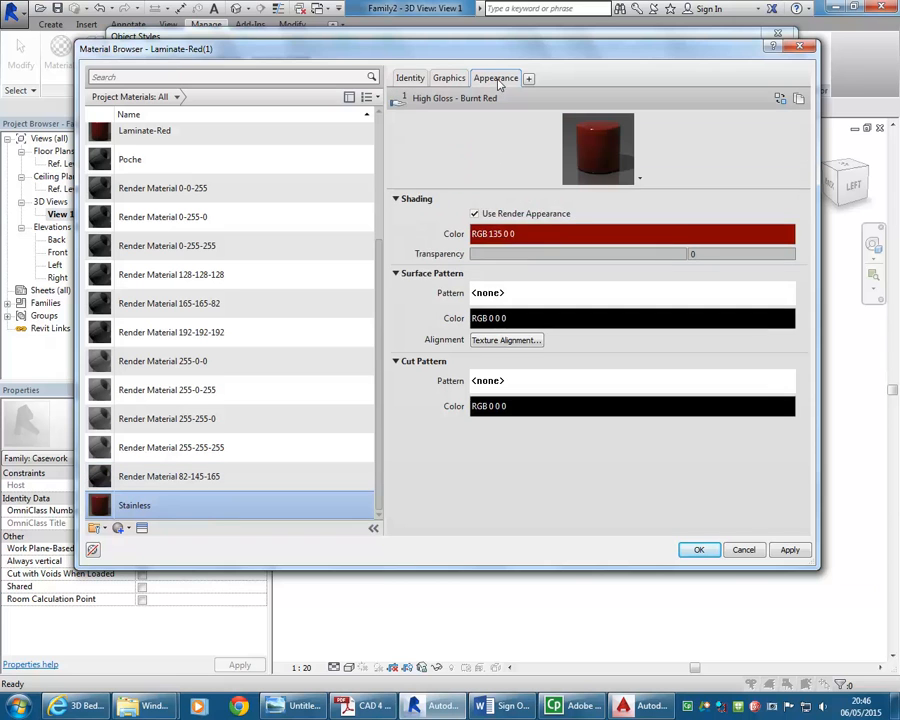
pyautogui.click(776, 98)
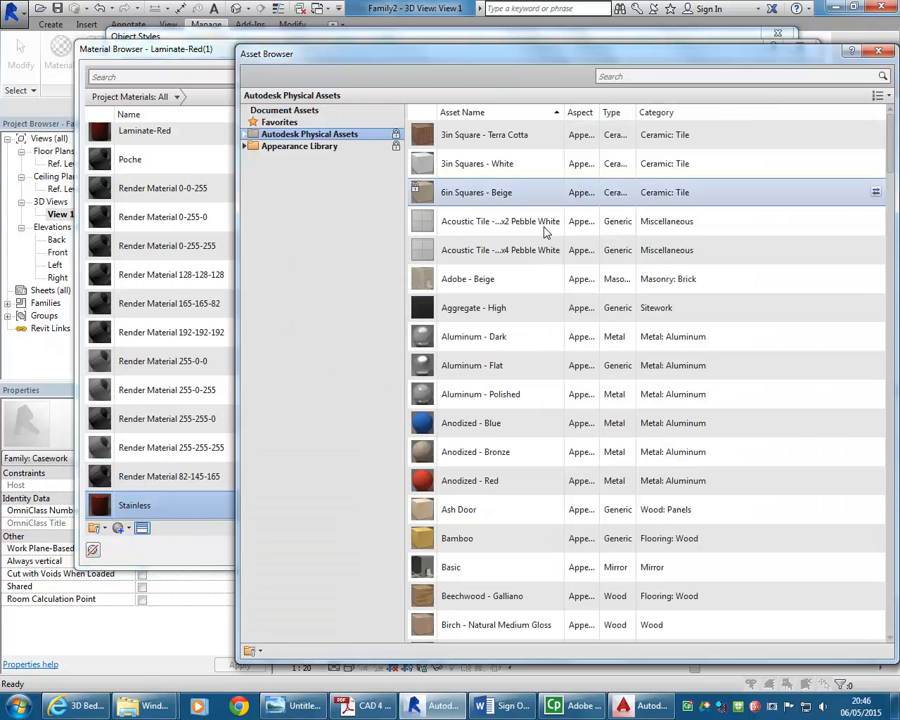
pyautogui.click(244, 146)
pyautogui.click(279, 386)
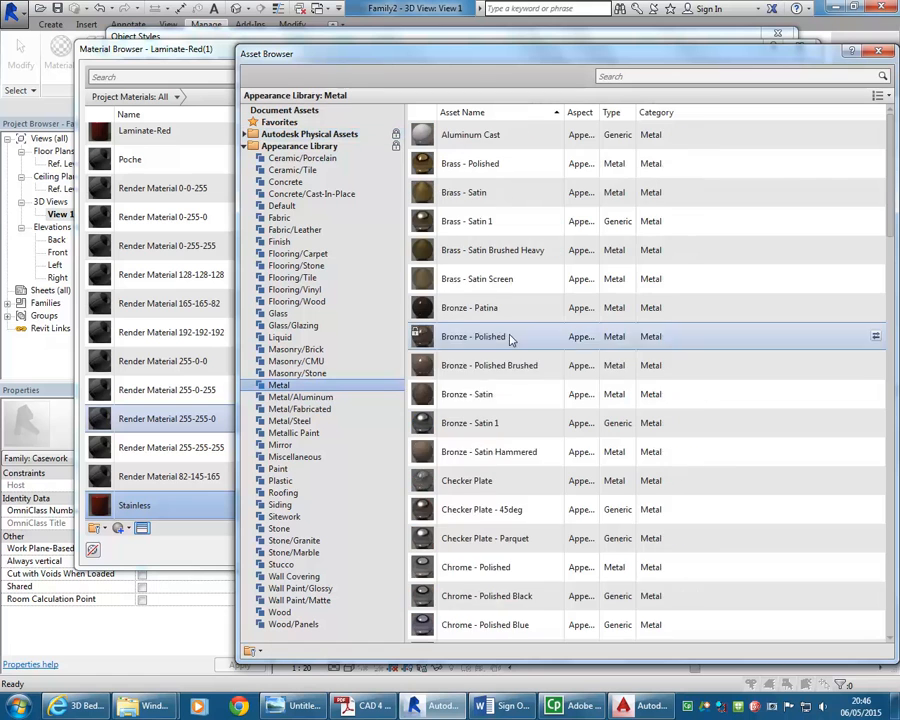
pyautogui.scroll(-5, 474, 577)
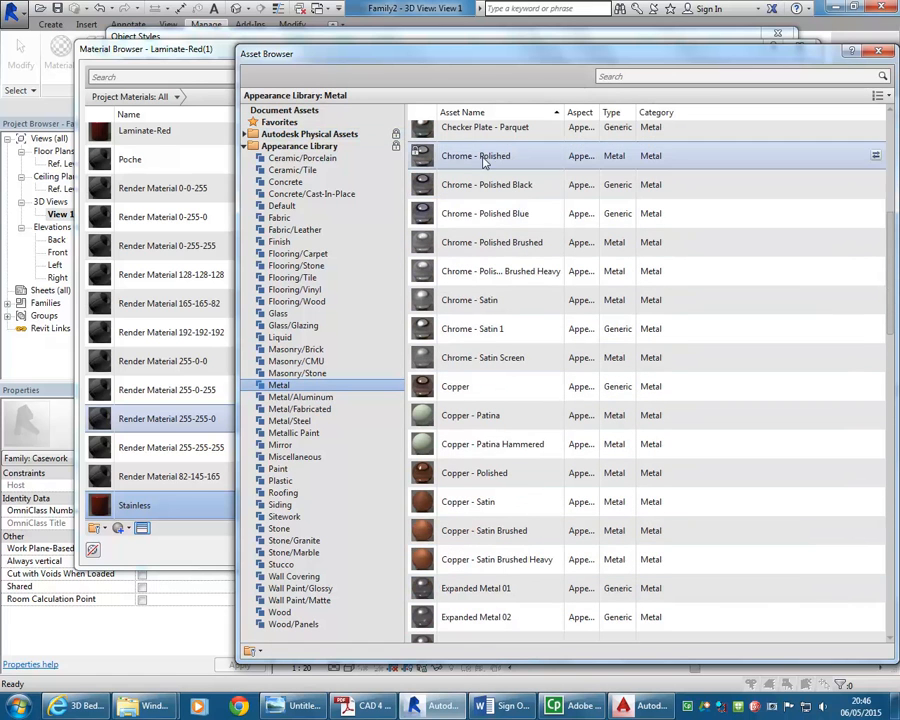
pyautogui.scroll(-1, 743, 583)
pyautogui.click(878, 51)
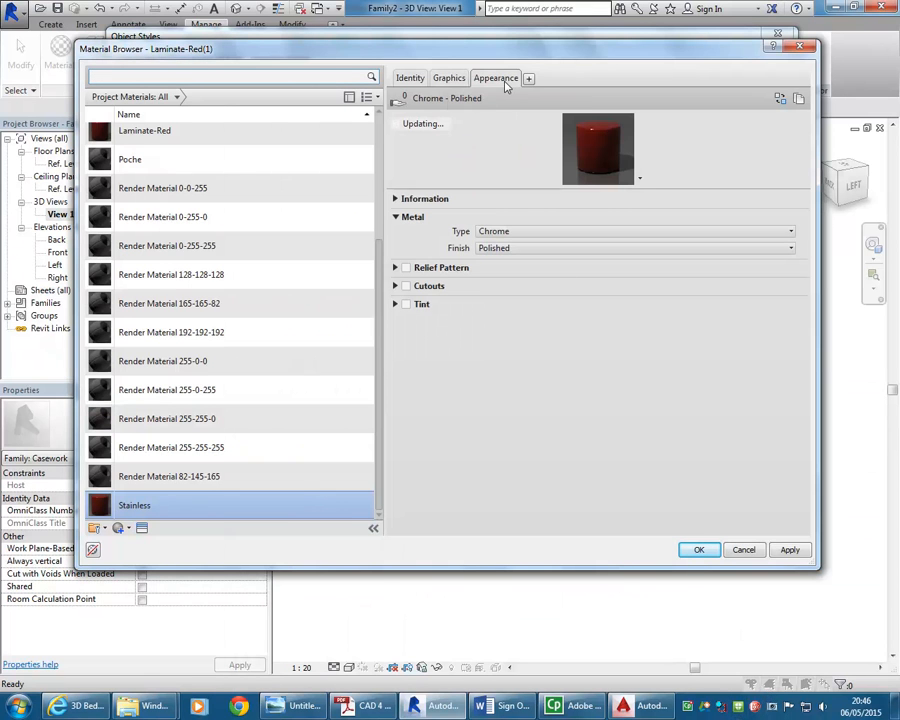
# Assign Stainless to the Legs layer and close the Object Styles dialog
pyautogui.click(448, 80)
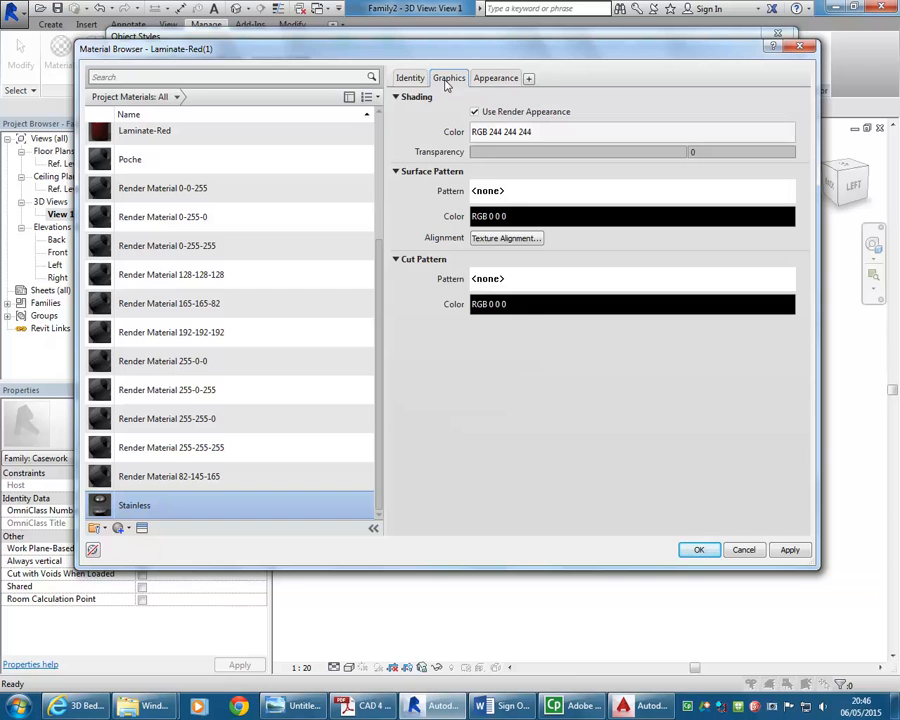
pyautogui.click(697, 550)
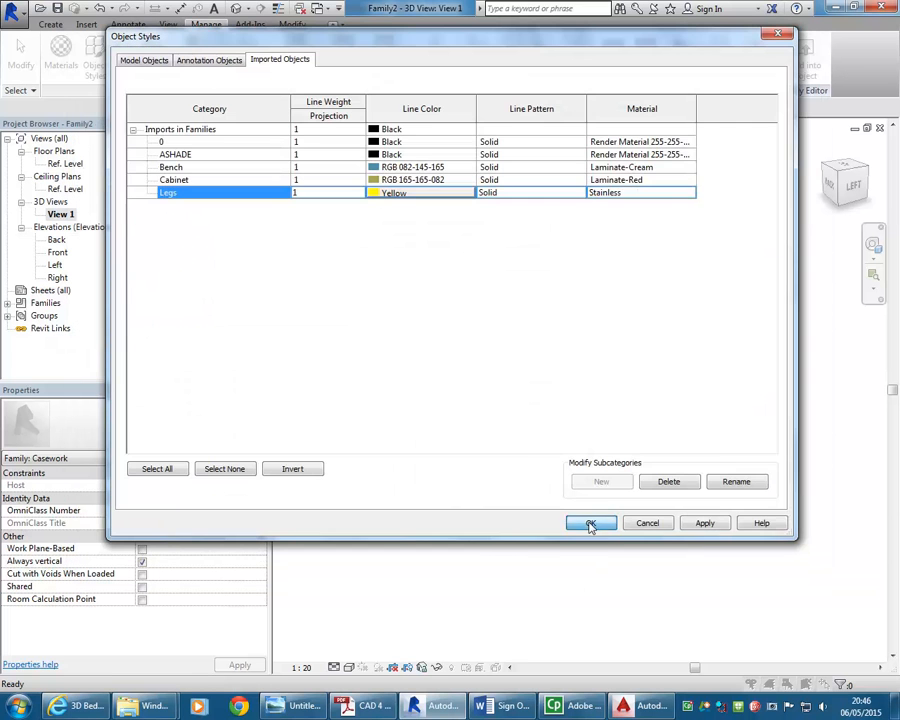
pyautogui.click(592, 522)
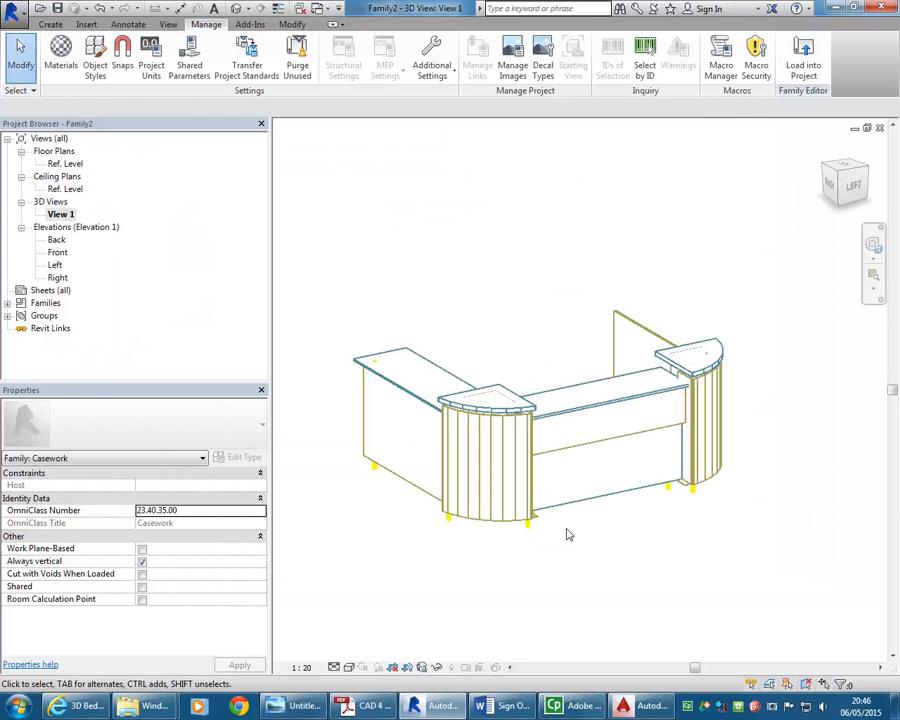
# Switch the 3D view to a shaded visual style and inspect the coloured reception rack
pyautogui.click(349, 668)
pyautogui.click(375, 643)
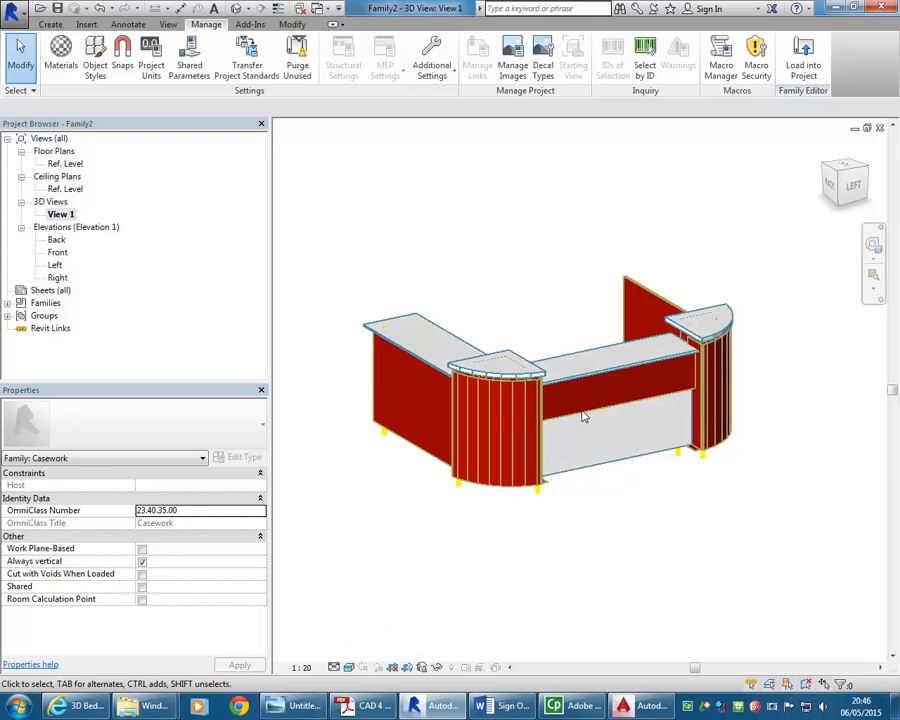
pyautogui.moveTo(601, 477)
pyautogui.keyDown('shift'); pyautogui.mouseDown(button='middle')
pyautogui.moveTo(625, 480)
pyautogui.moveTo(613, 462)
pyautogui.moveTo(593, 462)
pyautogui.mouseUp(button='middle'); pyautogui.keyUp('shift')
pyautogui.scroll(4, 669, 440)
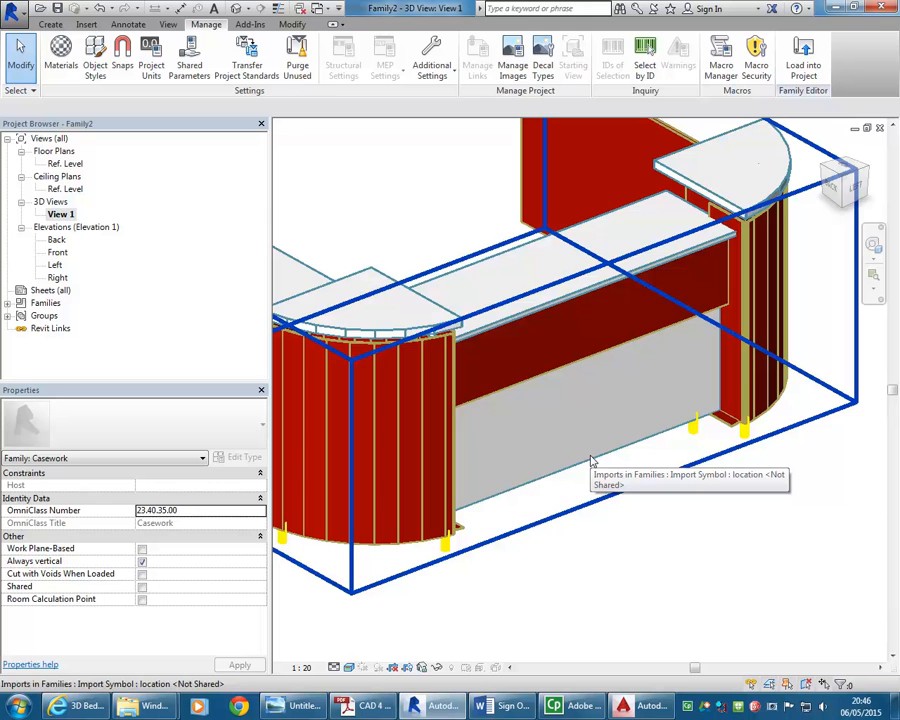
pyautogui.click(590, 458)
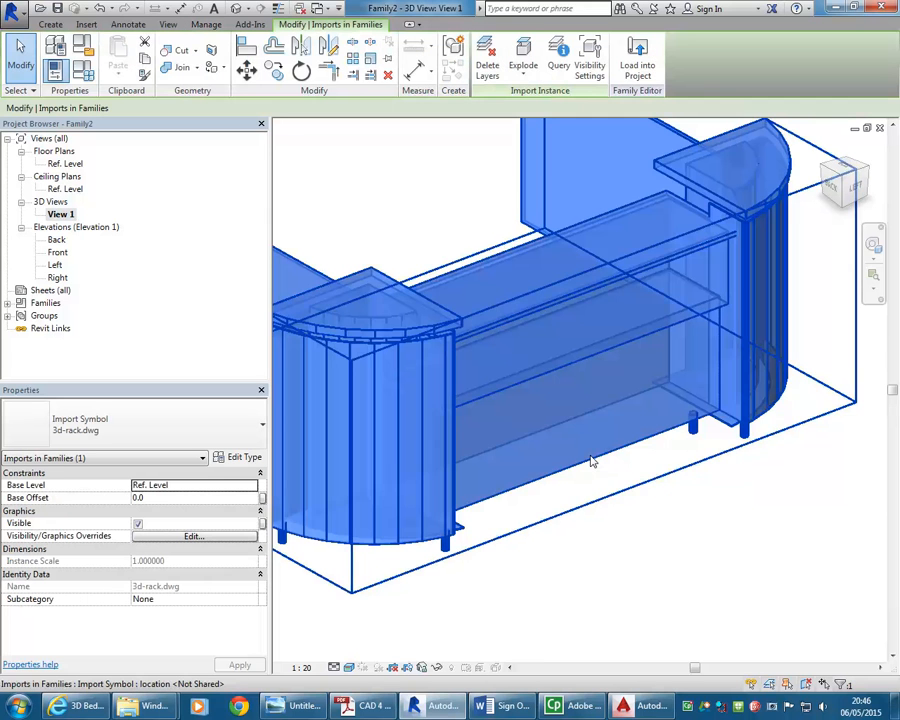
pyautogui.scroll(-3, 647, 536)
pyautogui.click(643, 541)
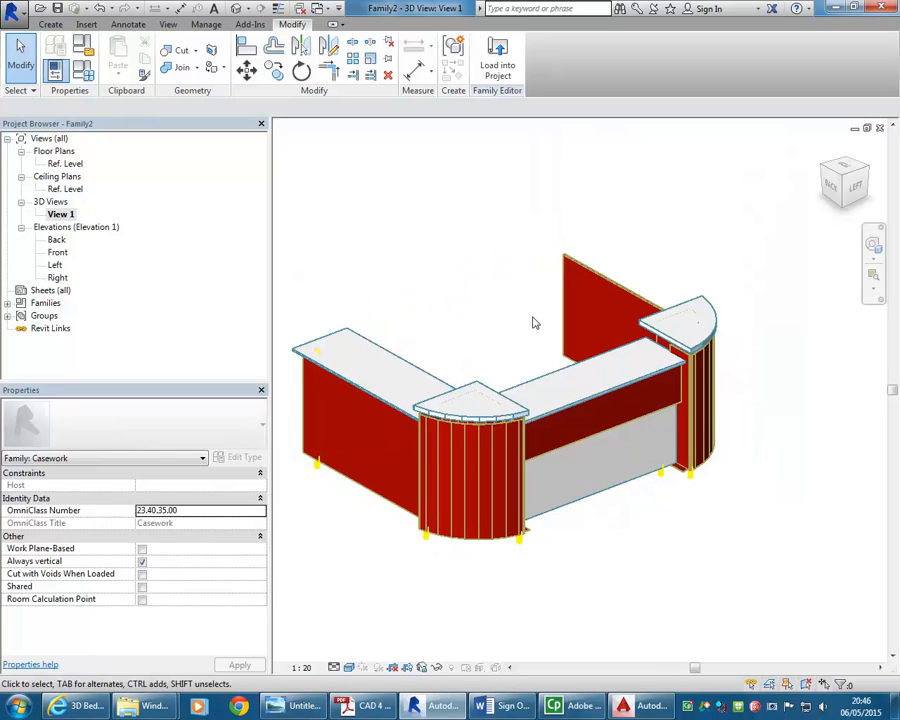
pyautogui.scroll(3, 578, 484)
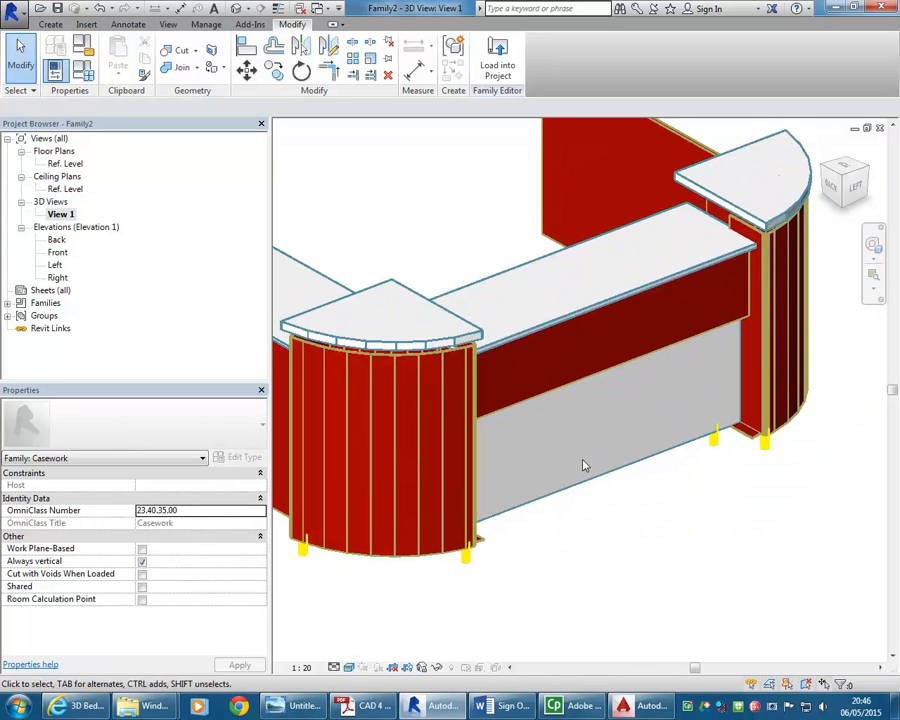
pyautogui.scroll(-2, 585, 465)
pyautogui.moveTo(482, 334); pyautogui.dragTo(524, 337, button='middle')
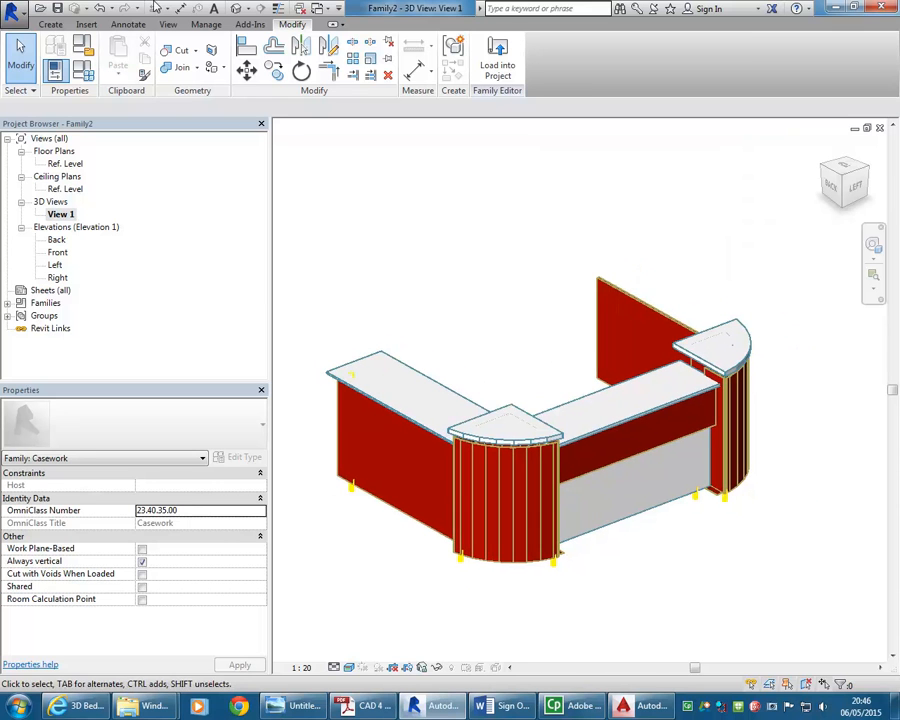
# Save the family as 3d-rack inside the 3d-rack folder
pyautogui.click(57, 9)
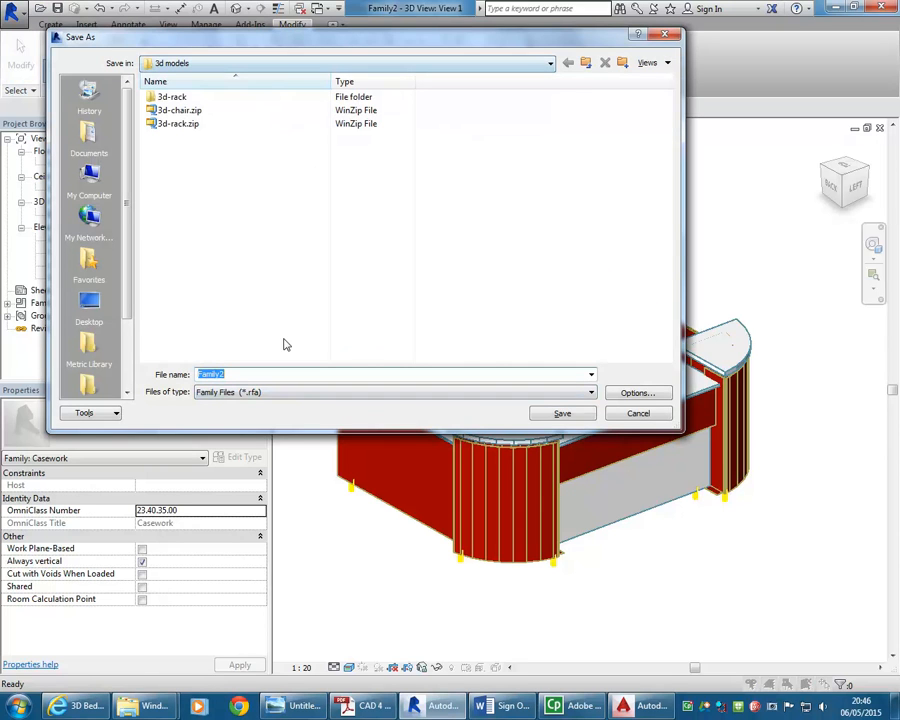
pyautogui.write('3d-rack')
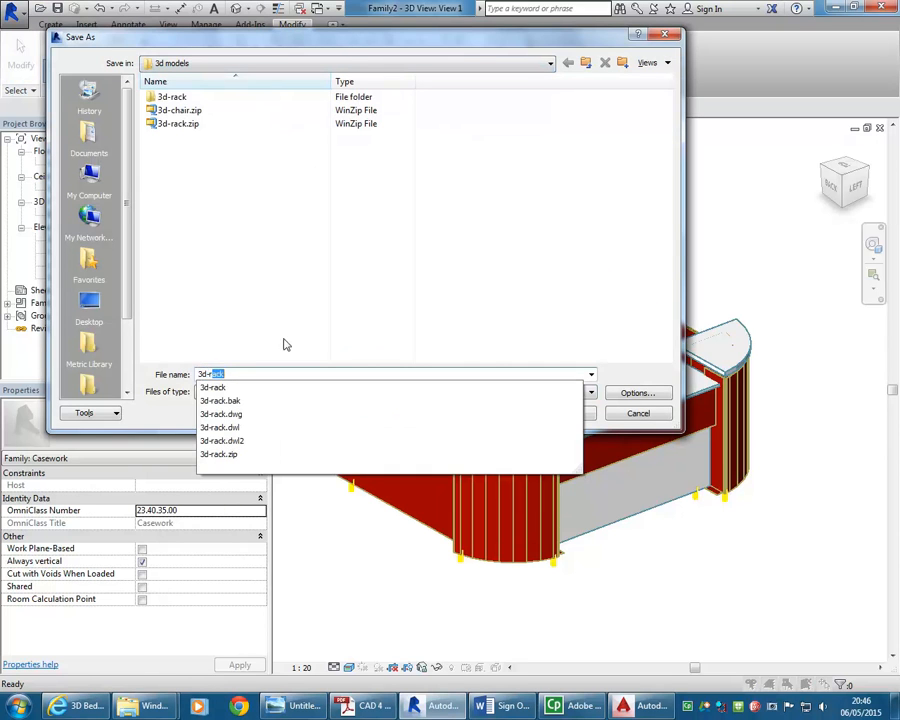
pyautogui.press('Tab')
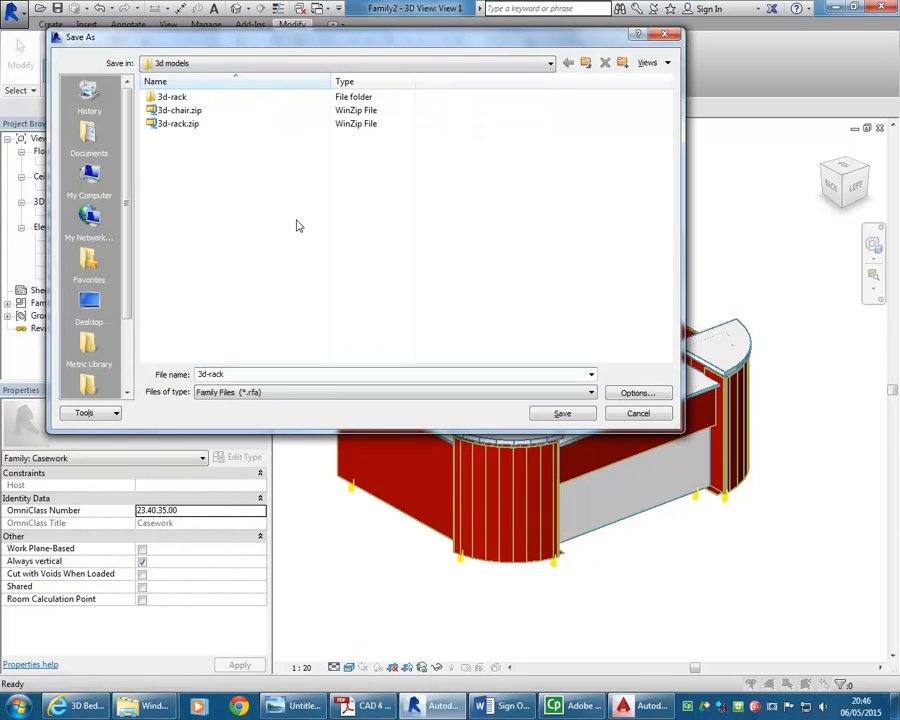
pyautogui.click(575, 414)
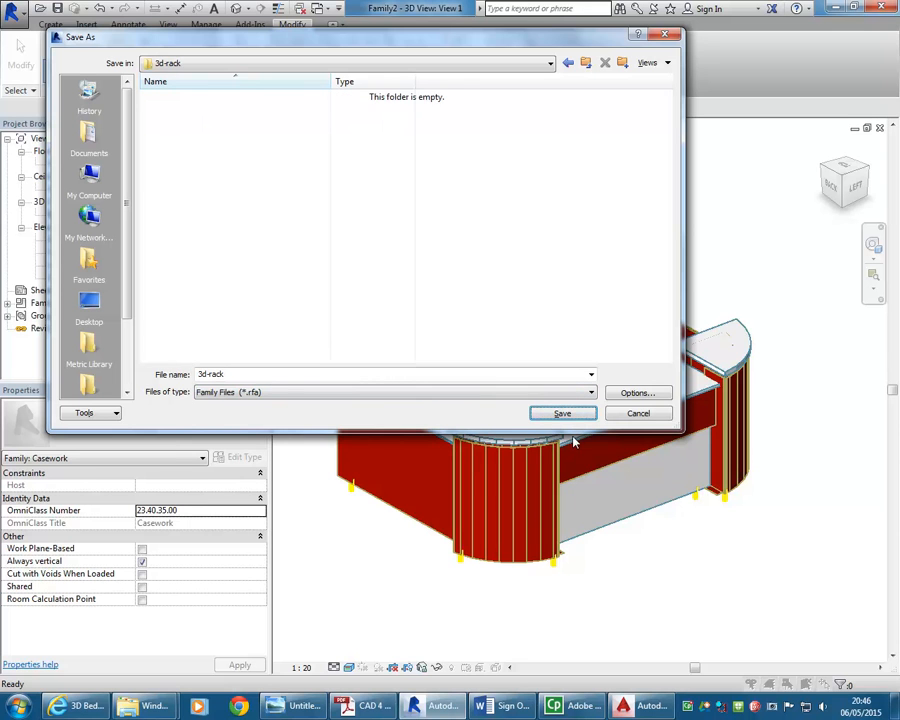
pyautogui.click(562, 414)
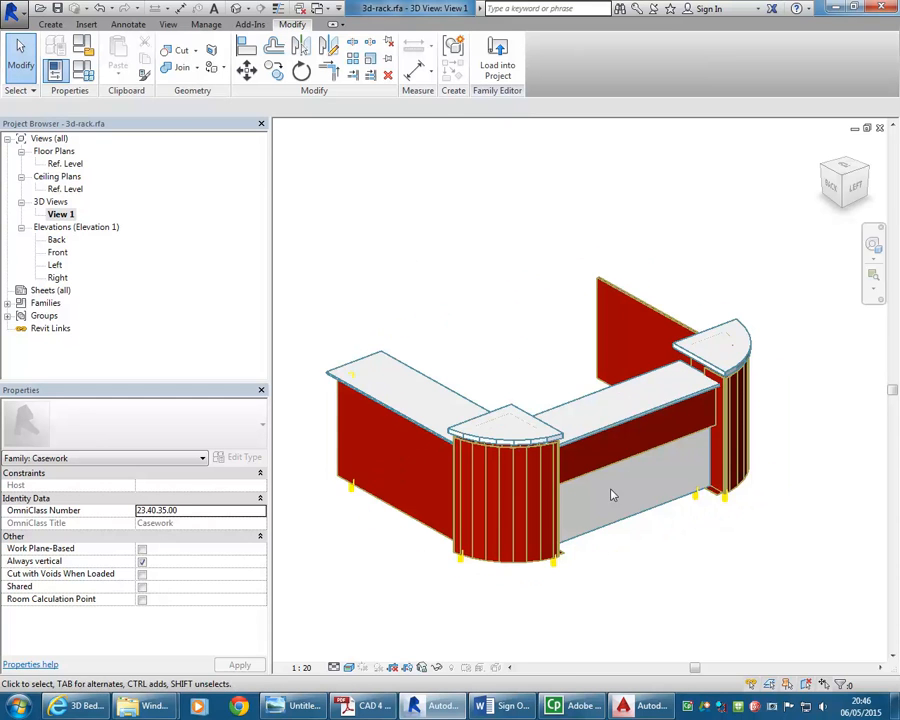
# Load the family into the DCE College v1 project and open the 00 GF Bldg C Print floor plan
pyautogui.click(500, 60)
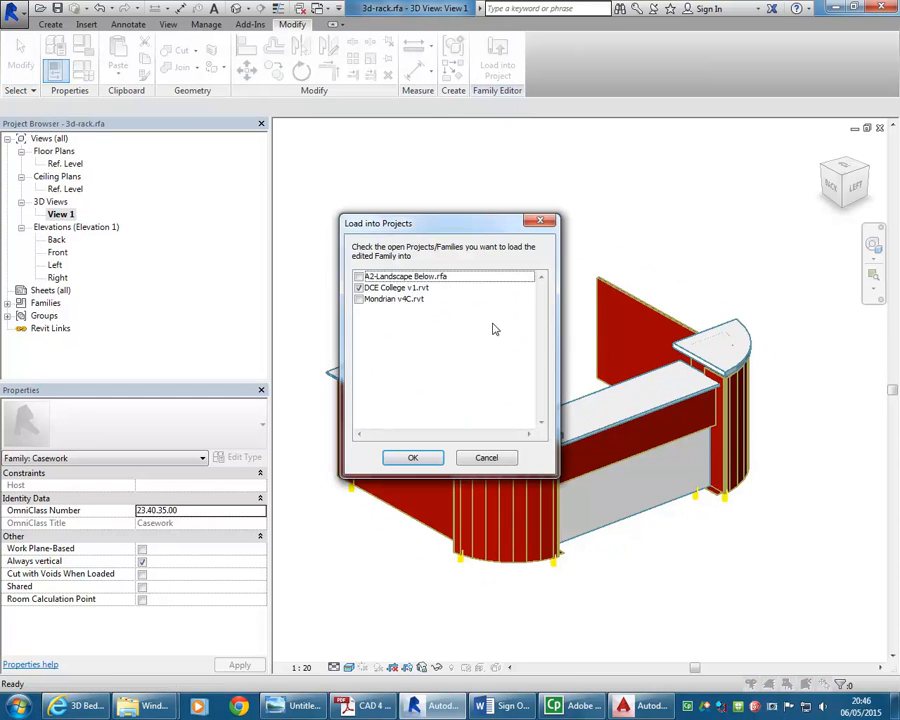
pyautogui.click(411, 458)
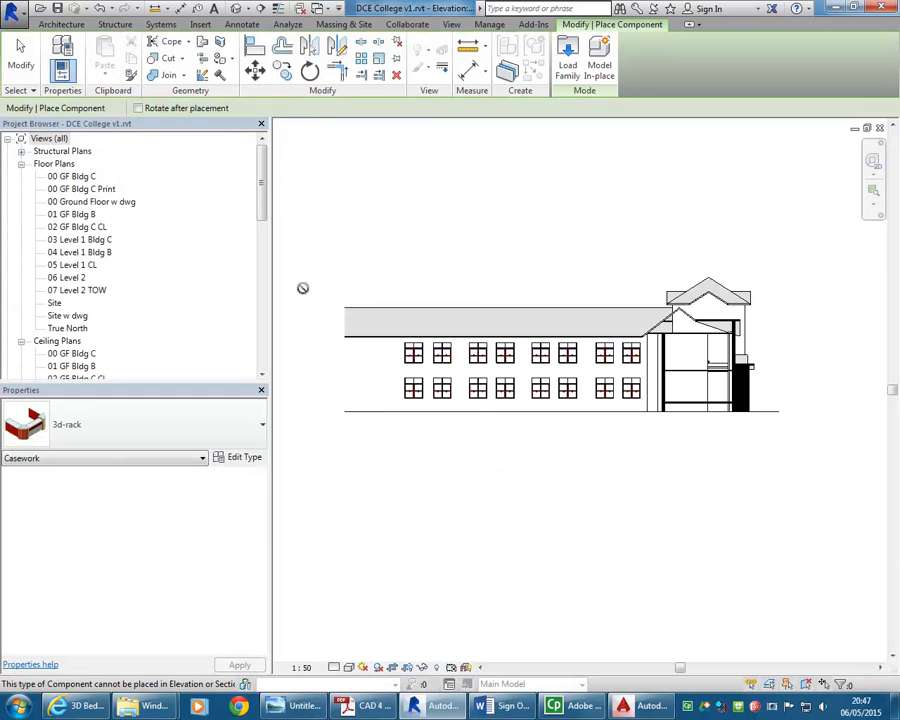
pyautogui.doubleClick(84, 190)
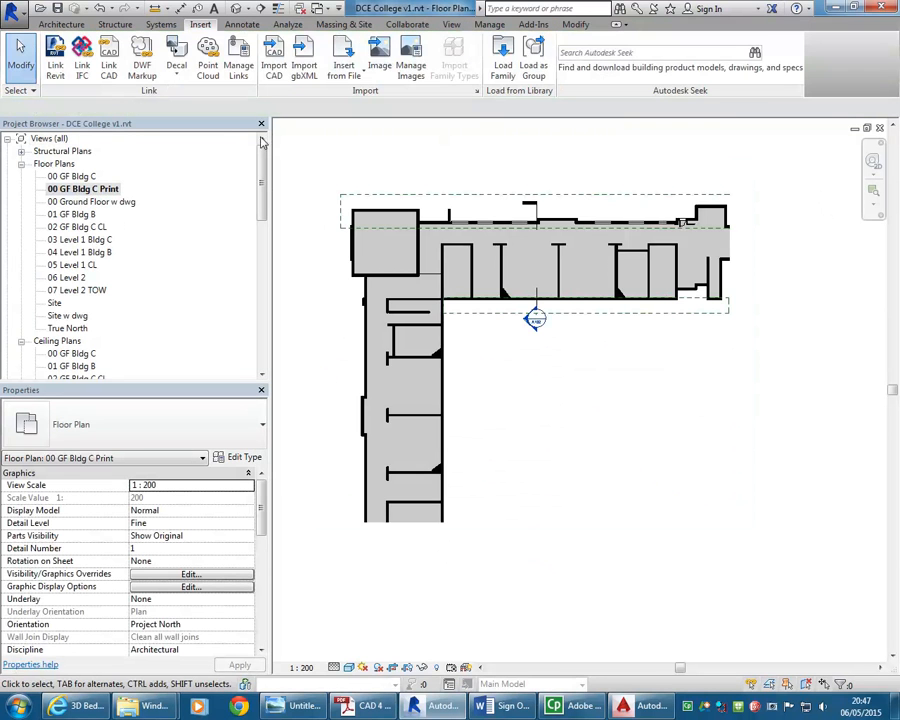
pyautogui.scroll(3, 424, 303)
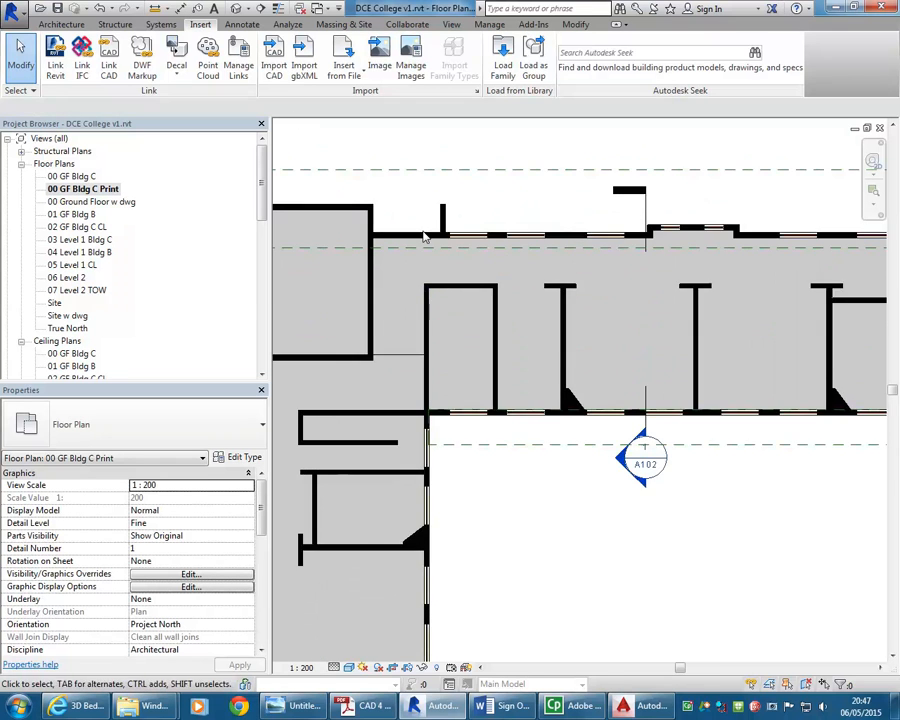
# Place the 3d-rack casework component in the open corridor space of the ground floor plan
pyautogui.click(61, 24)
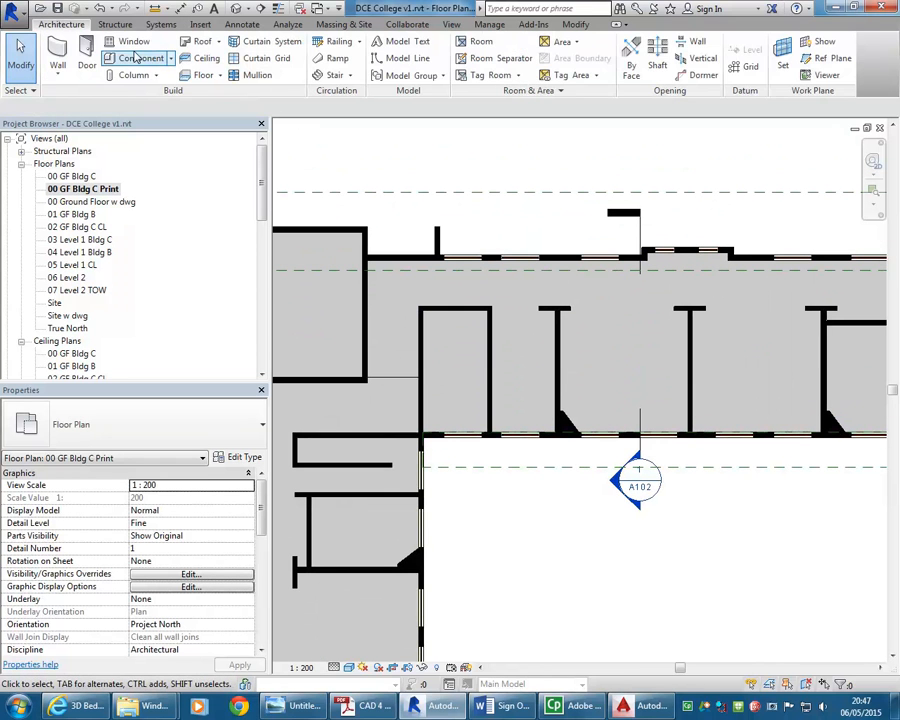
pyautogui.press('c')
pyautogui.press('m')
pyautogui.moveTo(860, 383); pyautogui.dragTo(784, 362, button='middle')
pyautogui.moveTo(462, 478); pyautogui.dragTo(549, 355, button='middle')
pyautogui.moveTo(439, 433); pyautogui.dragTo(520, 440, button='middle')
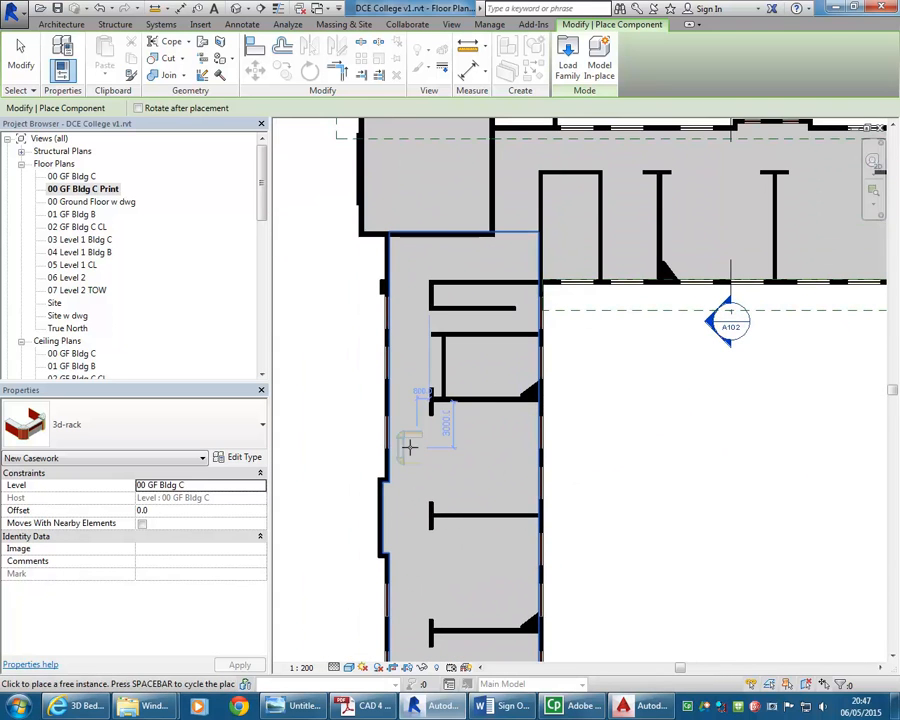
pyautogui.moveTo(455, 267); pyautogui.dragTo(400, 267, button='middle')
pyautogui.scroll(-2, 431, 425)
pyautogui.moveTo(438, 430); pyautogui.dragTo(388, 398, button='middle')
pyautogui.scroll(3, 381, 440)
pyautogui.scroll(2, 396, 361)
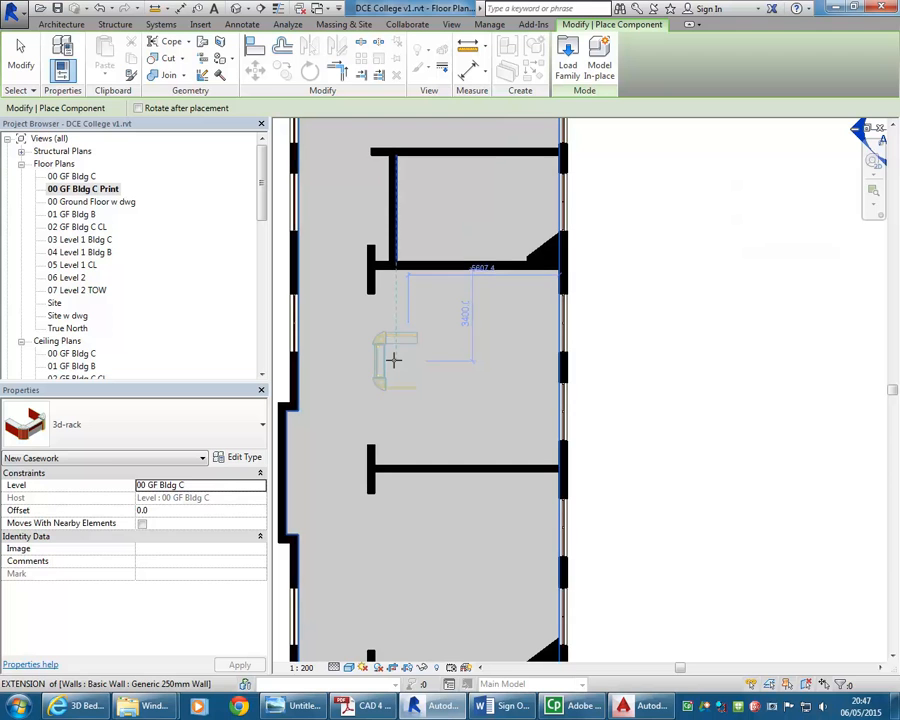
pyautogui.click(388, 392)
pyautogui.press('Escape')
pyautogui.press('Escape')
pyautogui.scroll(3, 356, 300)
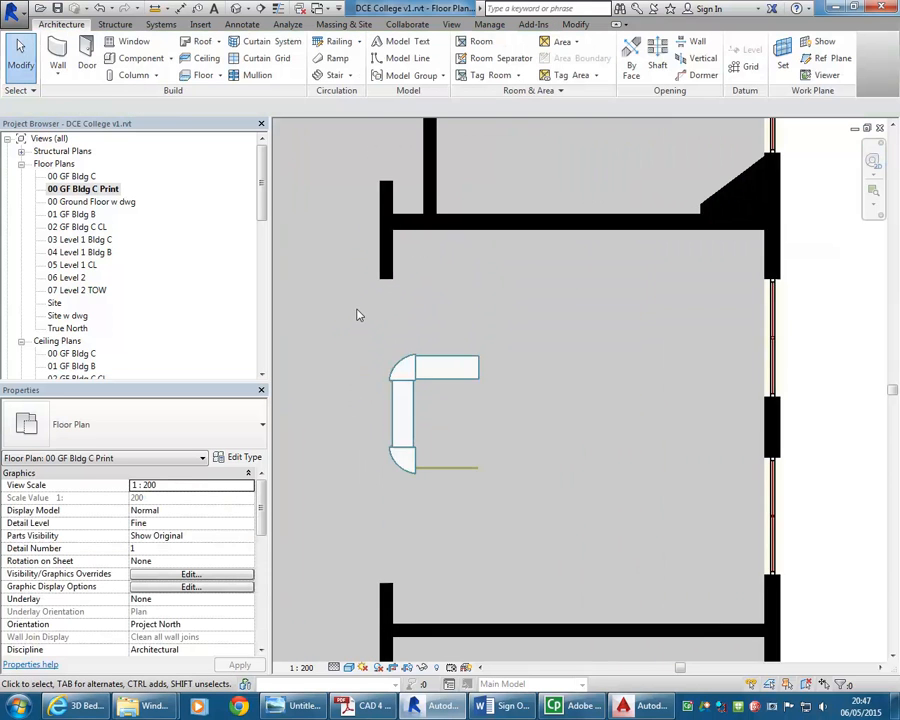
pyautogui.click(412, 392)
pyautogui.click(575, 472)
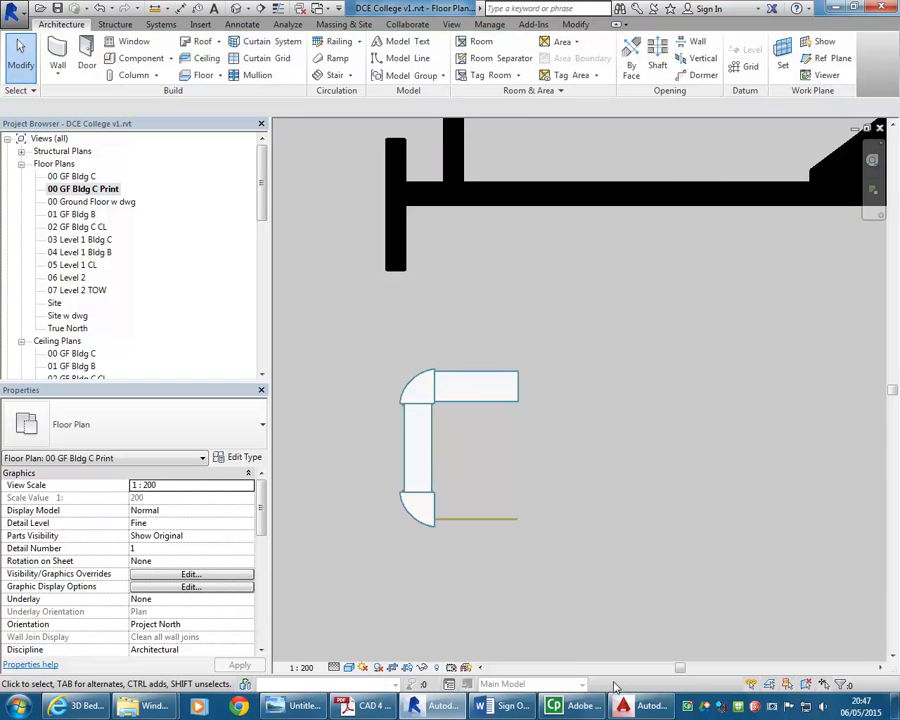
# In AutoCAD, move the blue front panel of the rack onto the Cabinet layer and save the drawing
pyautogui.click(643, 706)
pyautogui.click(537, 502)
pyautogui.click(516, 467)
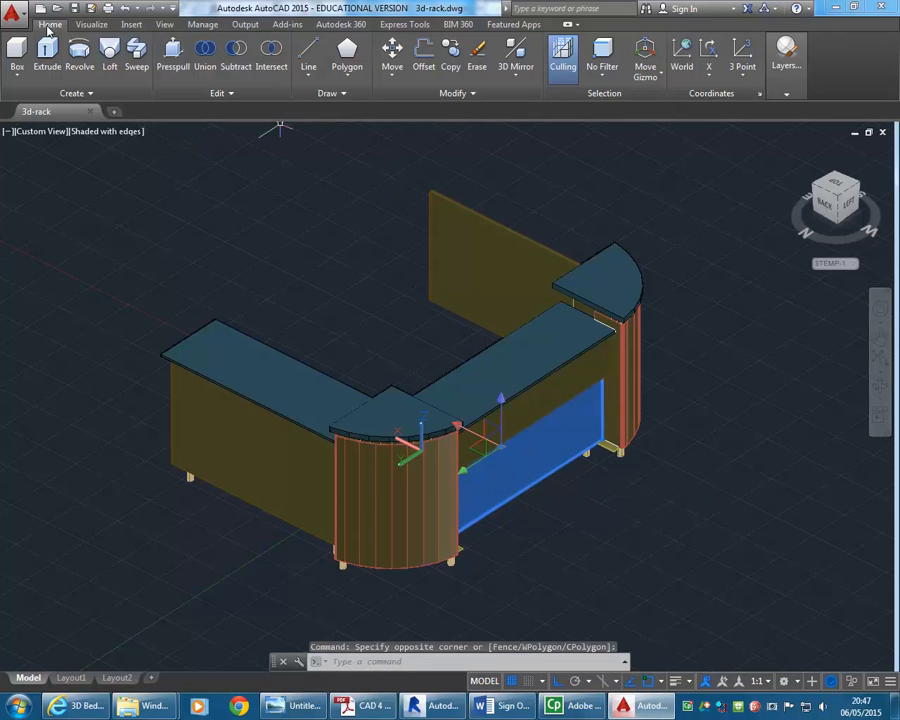
pyautogui.click(786, 55)
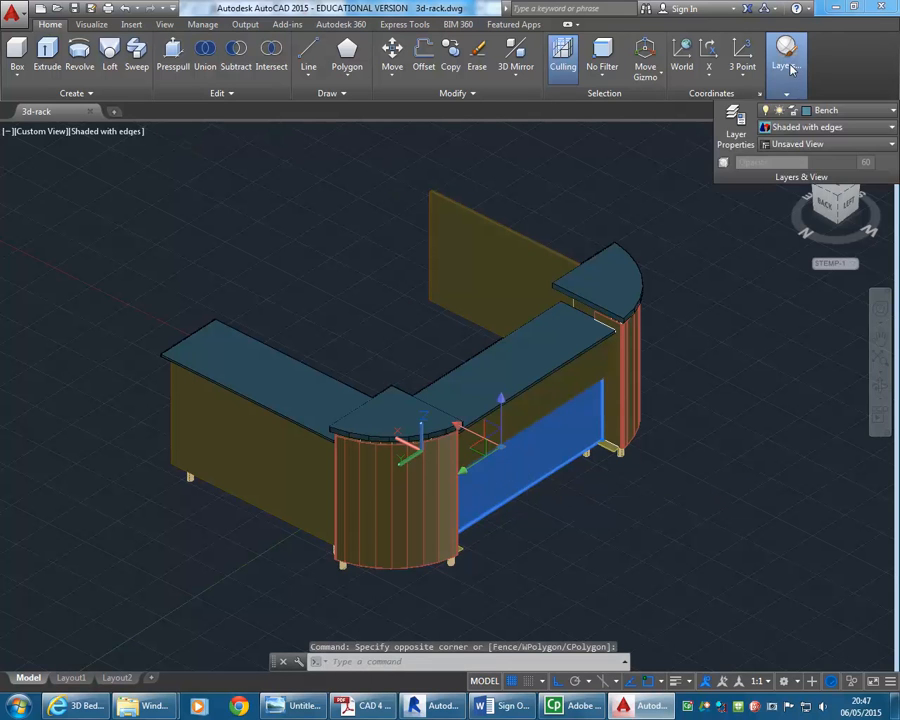
pyautogui.click(830, 110)
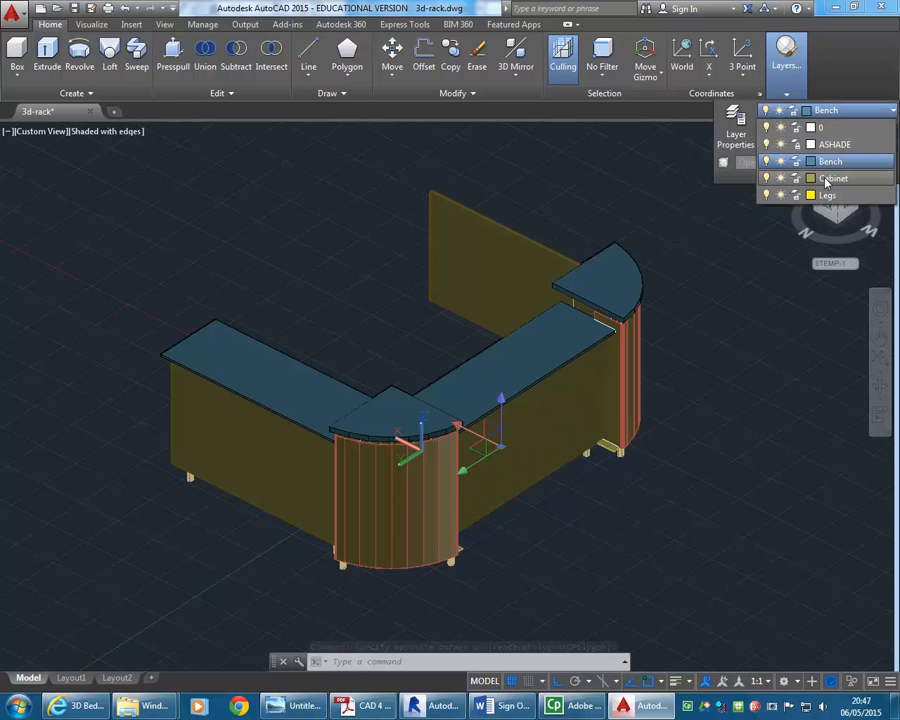
pyautogui.click(828, 178)
pyautogui.press('Escape')
pyautogui.press('Escape')
pyautogui.keyDown('shift'); pyautogui.moveTo(653, 467); pyautogui.dragTo(580, 410, button='middle'); pyautogui.keyUp('shift')
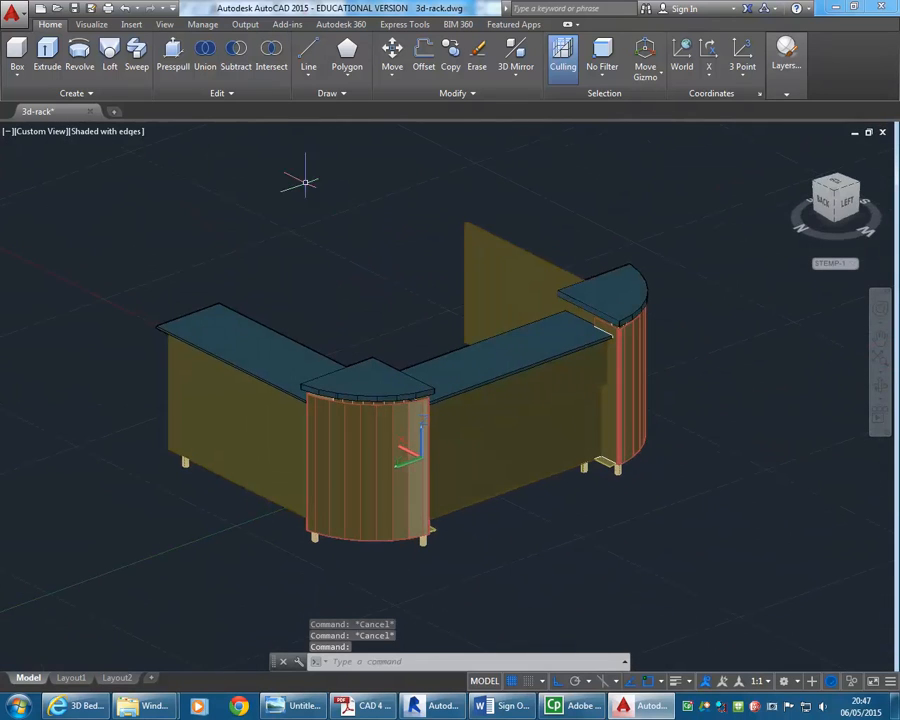
# Switch back to the 3d-rack family's 3D view and delete the previously imported rack geometry
pyautogui.click(412, 704)
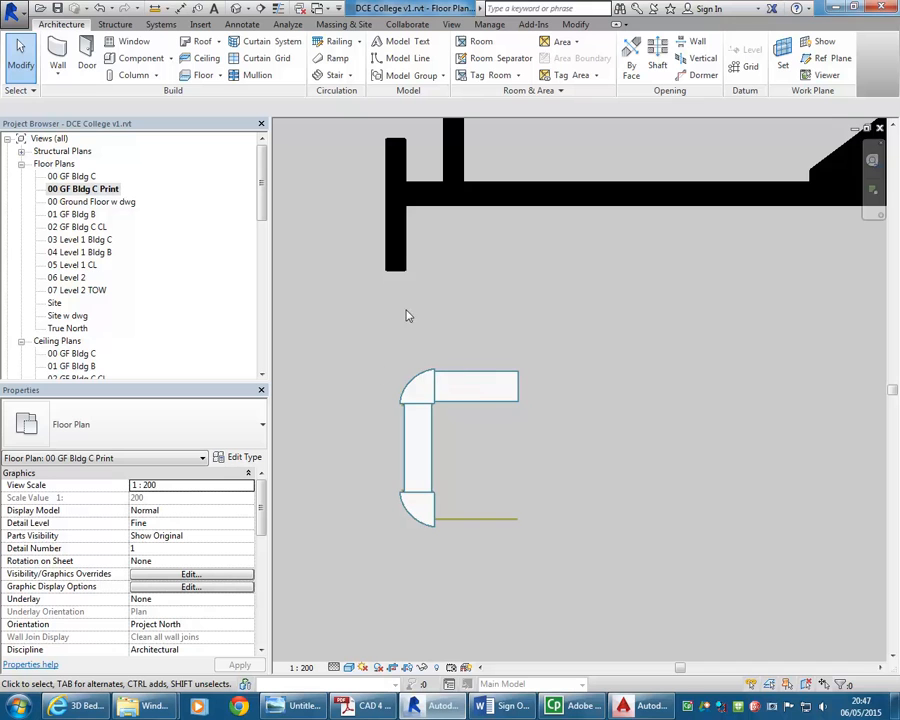
pyautogui.click(324, 9)
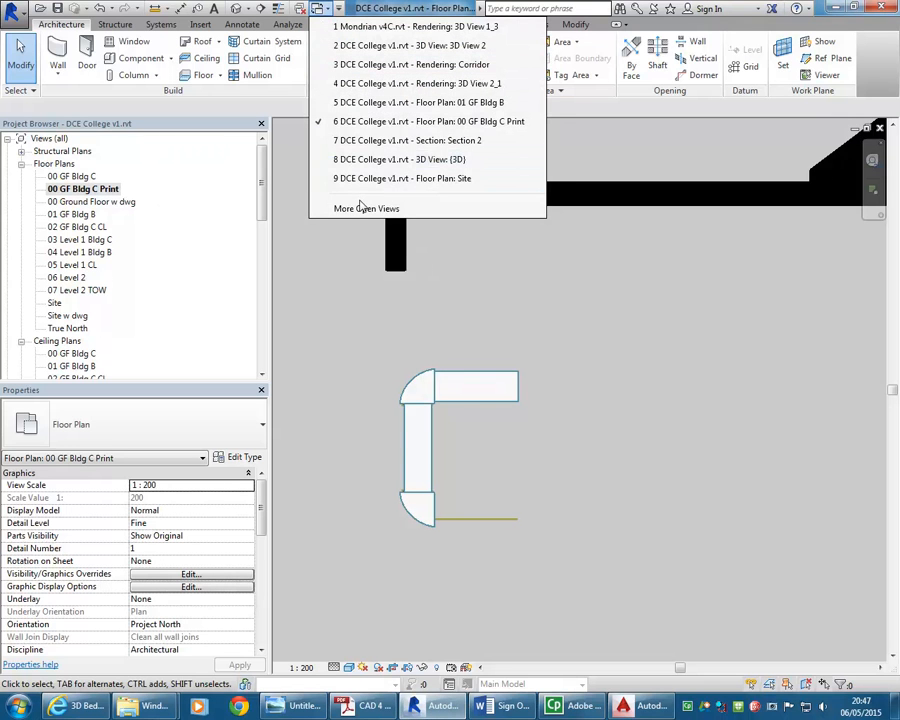
pyautogui.click(364, 208)
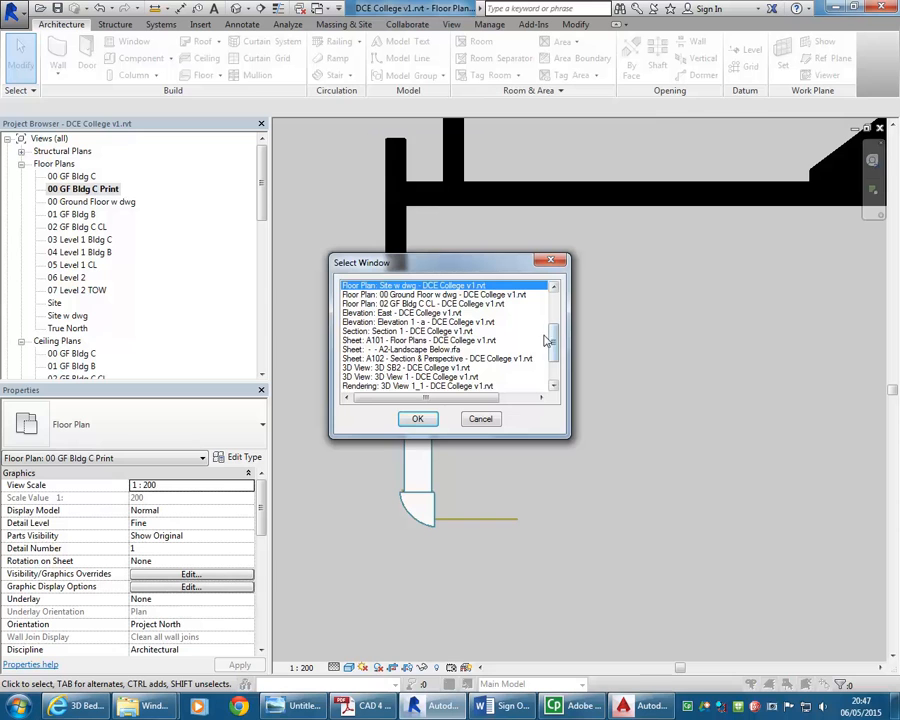
pyautogui.click(478, 420)
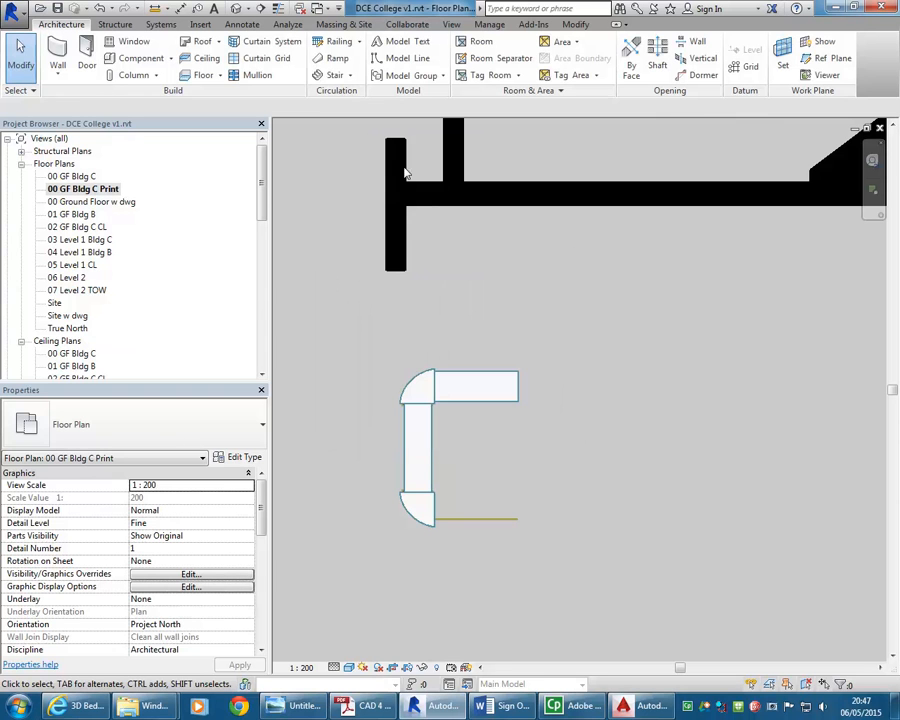
pyautogui.click(320, 10)
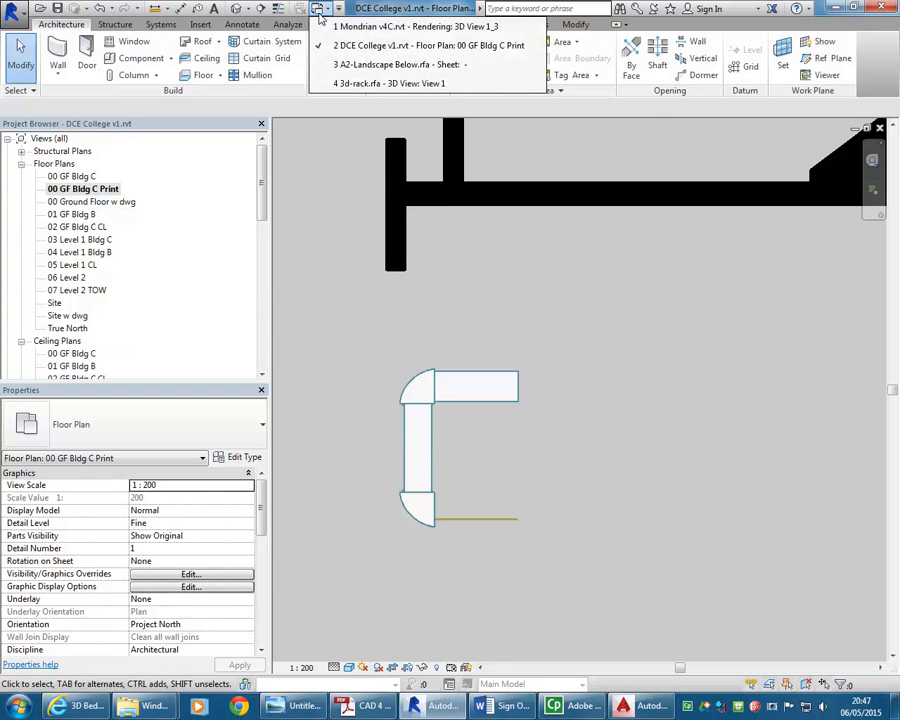
pyautogui.click(340, 82)
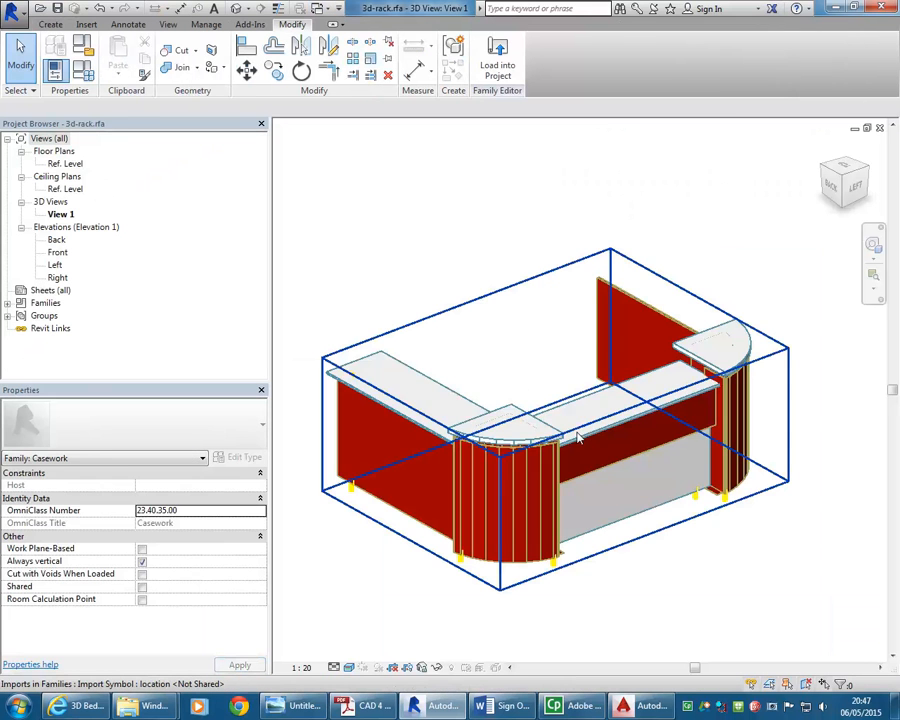
pyautogui.click(577, 440)
pyautogui.press('Delete')
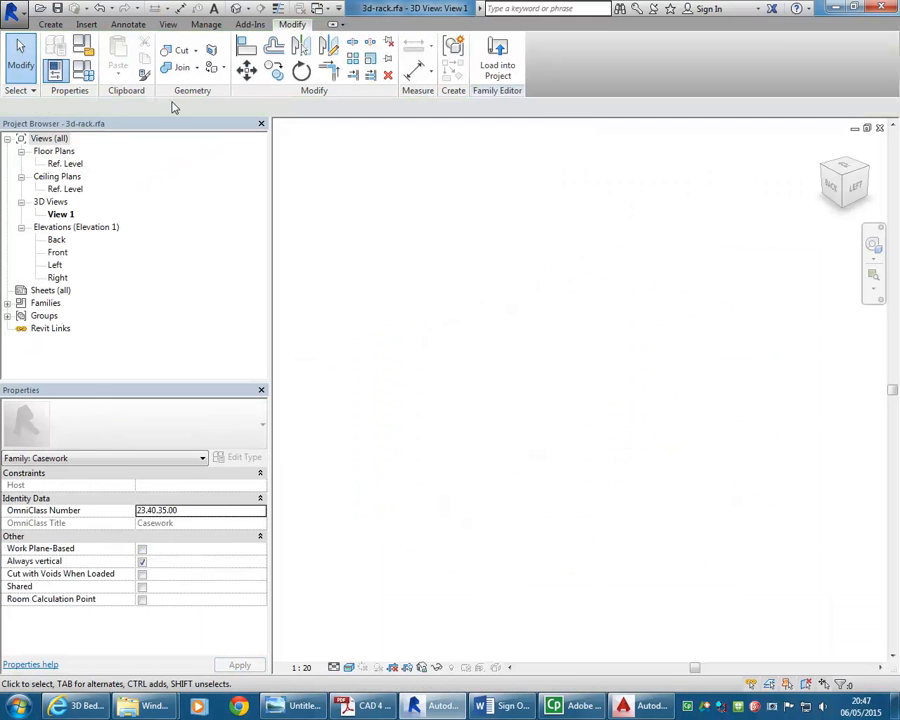
# Import the updated 3d-rack.dwg from the 3d models folder into the family as CAD
pyautogui.click(84, 24)
pyautogui.click(237, 52)
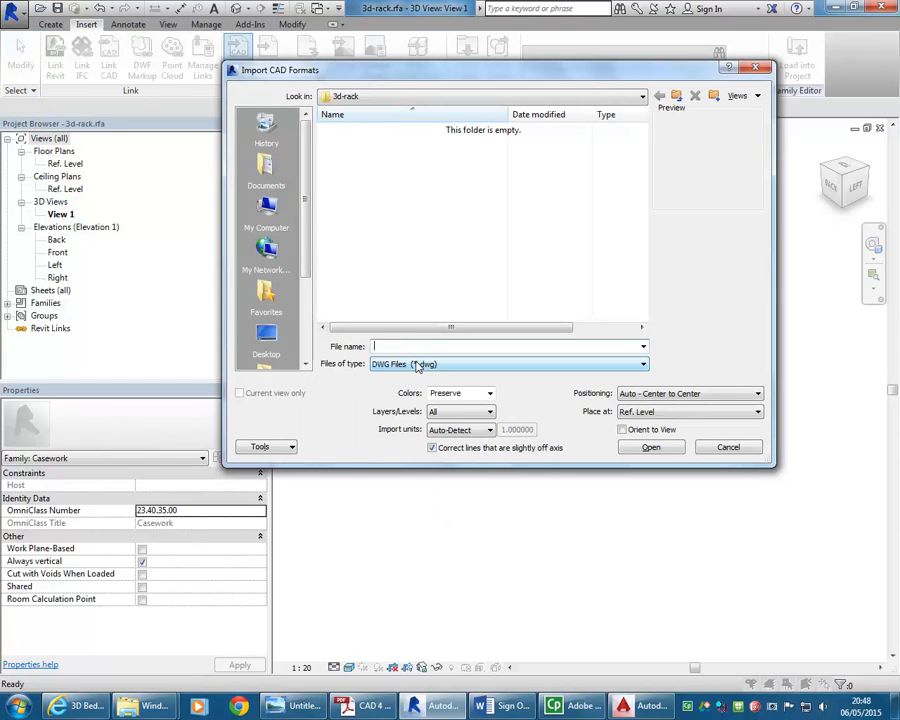
pyautogui.click(676, 97)
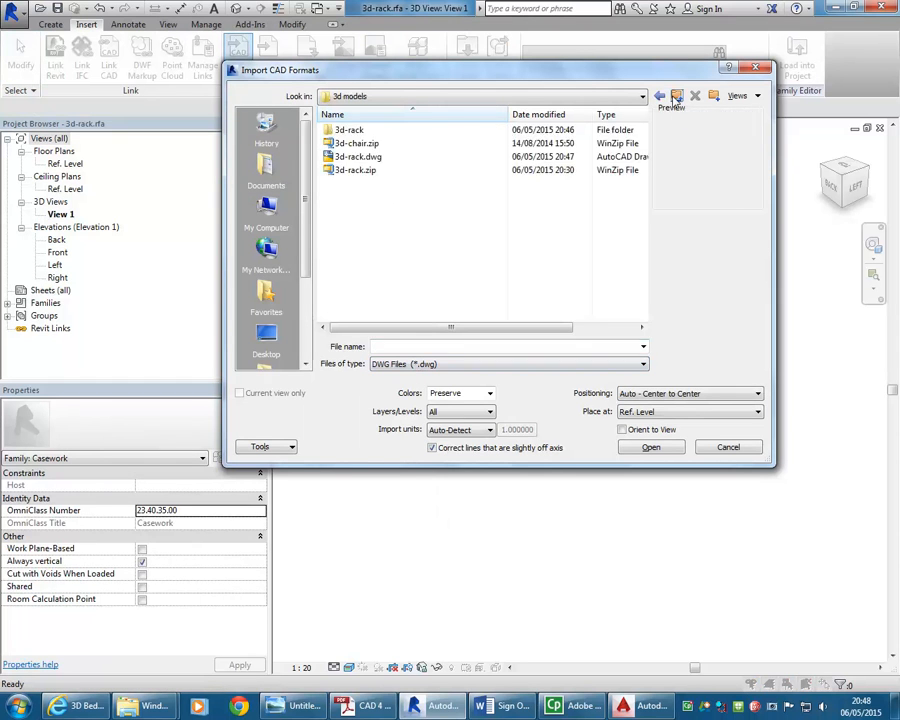
pyautogui.doubleClick(367, 157)
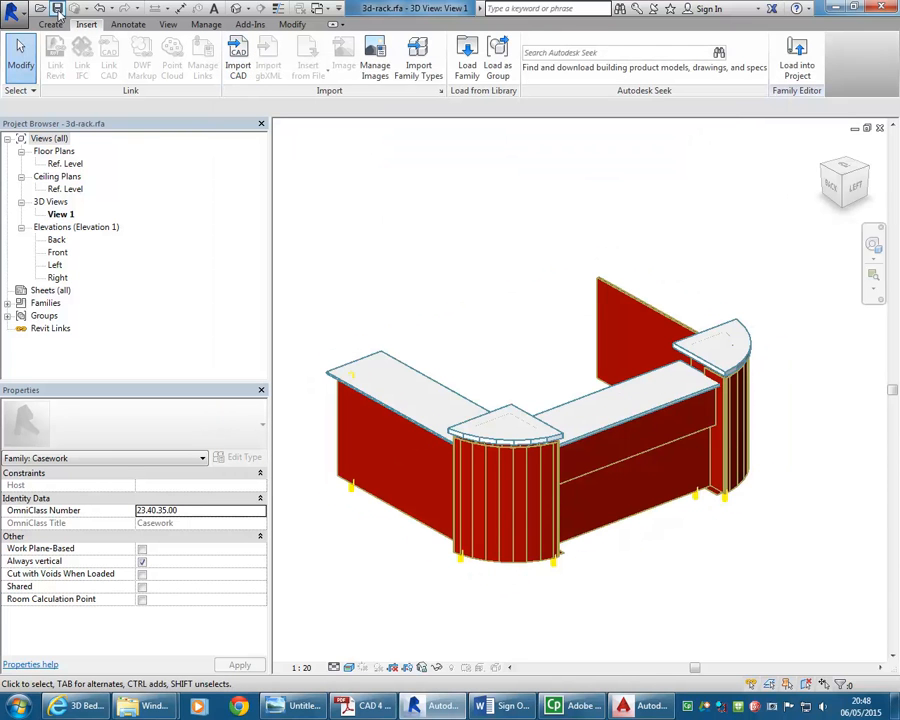
# Load the updated 3d-rack family back into the DCE College project, replacing the existing version
pyautogui.click(796, 58)
pyautogui.click(426, 457)
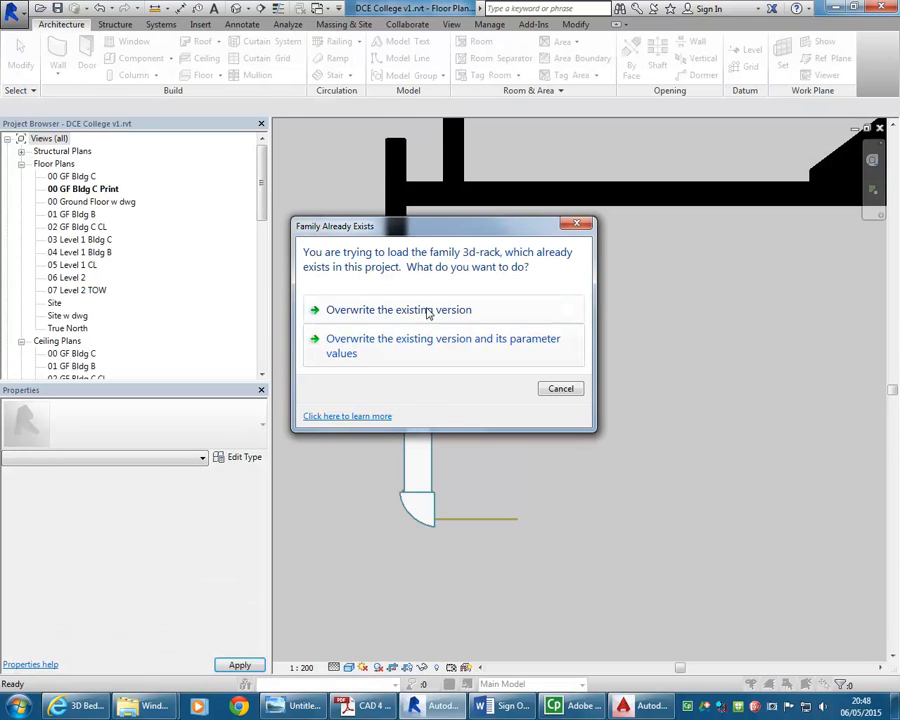
pyautogui.click(427, 310)
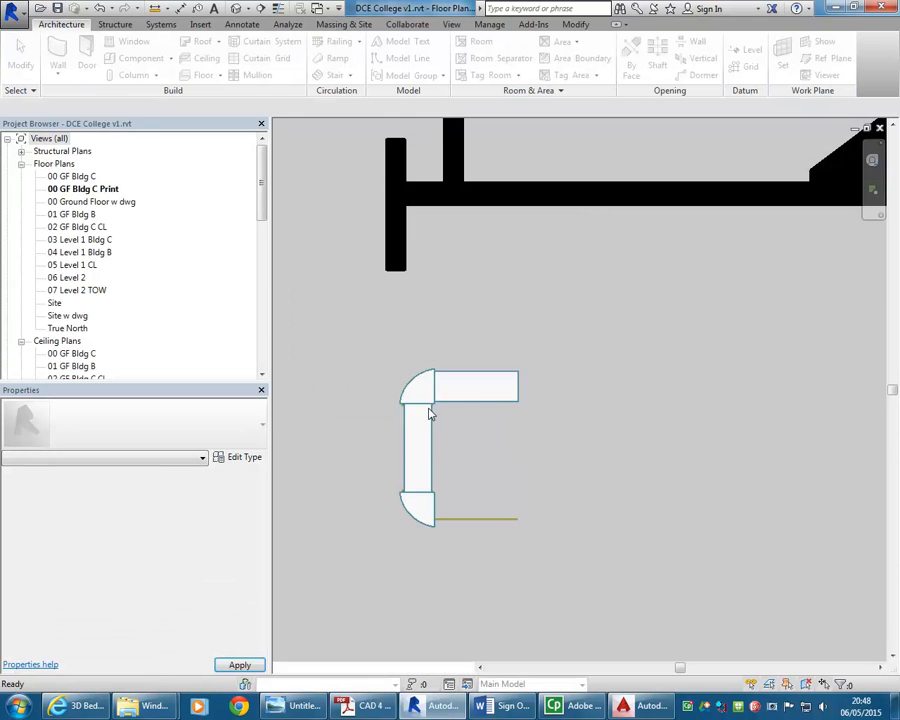
# Place a camera in the ground floor corridor aimed at the reception rack to create a perspective view
pyautogui.scroll(-4, 546, 444)
pyautogui.scroll(-2, 519, 457)
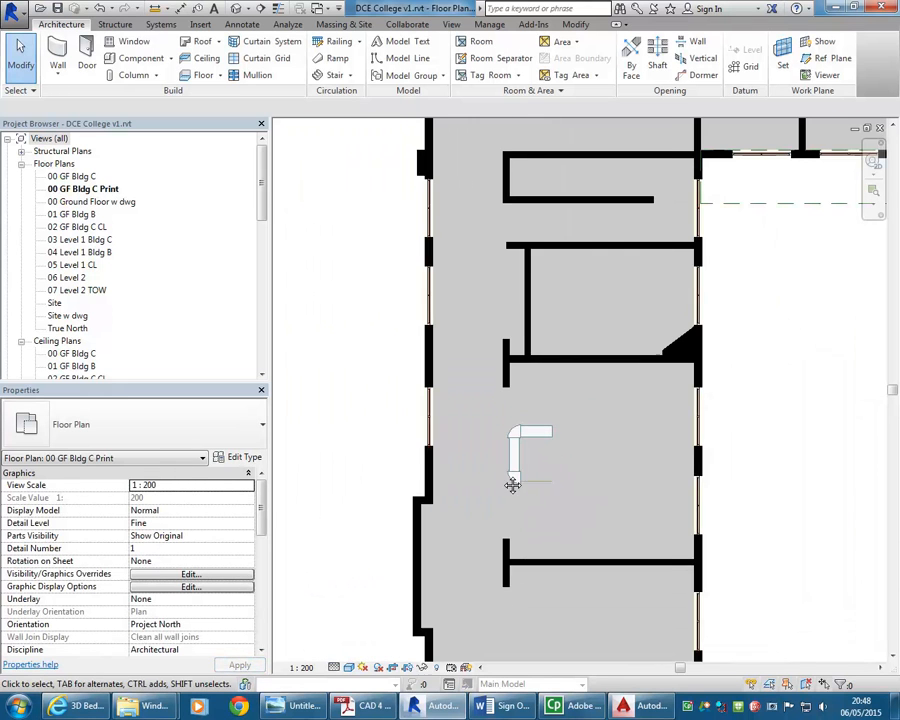
pyautogui.click(250, 8)
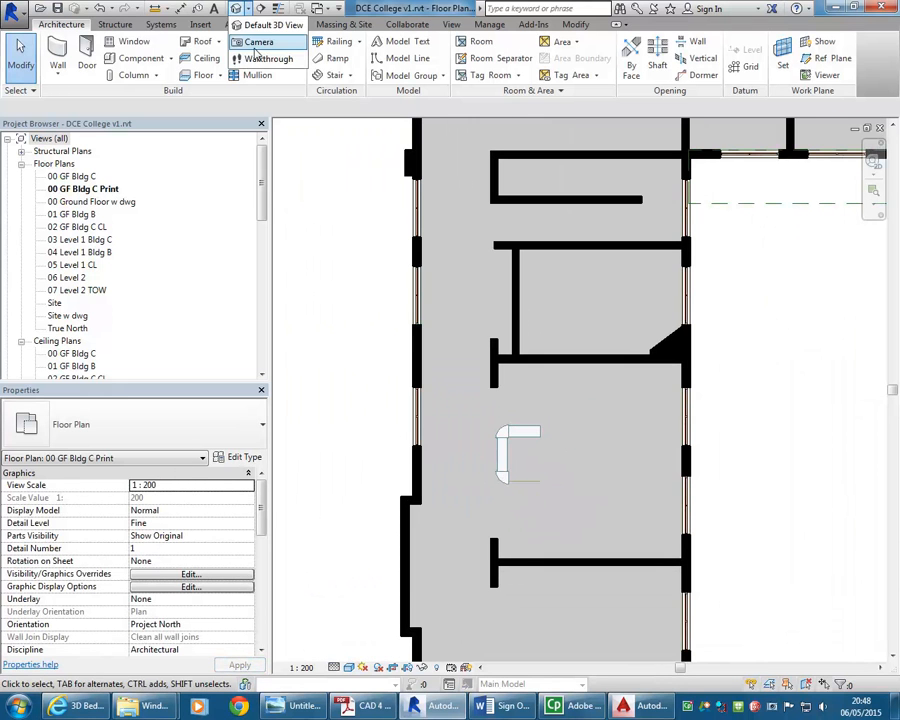
pyautogui.click(257, 46)
pyautogui.click(444, 576)
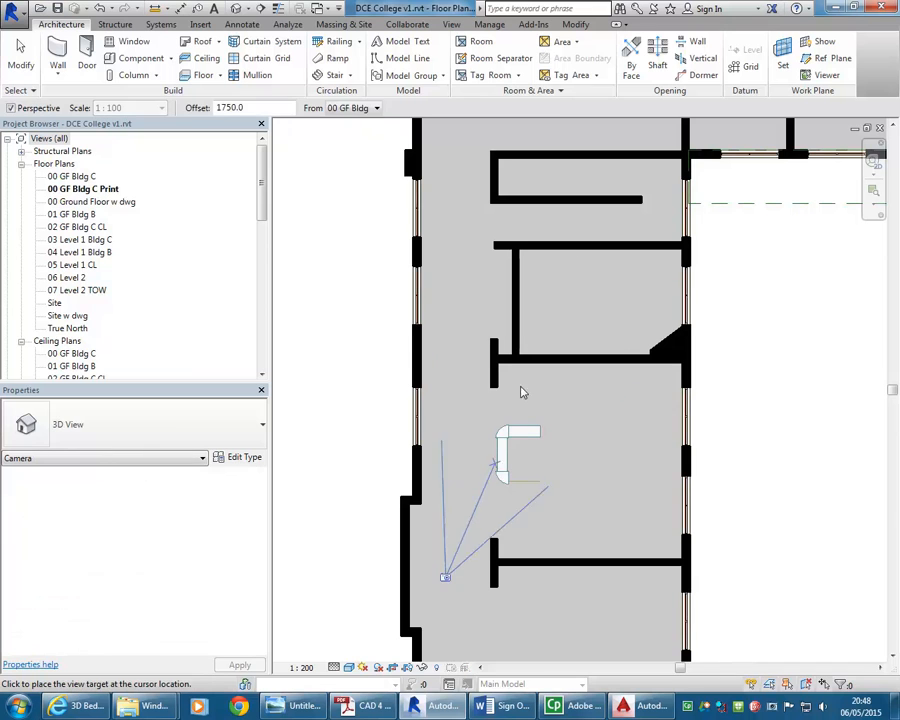
pyautogui.click(563, 203)
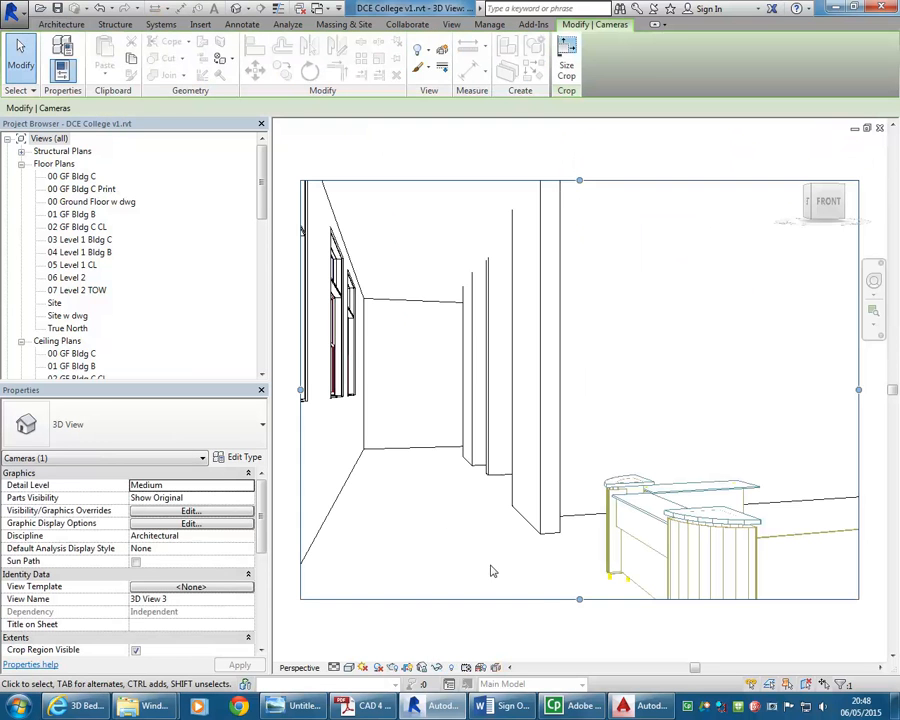
# Enlarge the camera view's crop region and reframe the view around the reception rack
pyautogui.moveTo(580, 599); pyautogui.dragTo(580, 633)
pyautogui.click(529, 552)
pyautogui.moveTo(538, 546); pyautogui.dragTo(406, 466, button='middle')
# Switch the camera view to the Shaded visual style
pyautogui.click(348, 667)
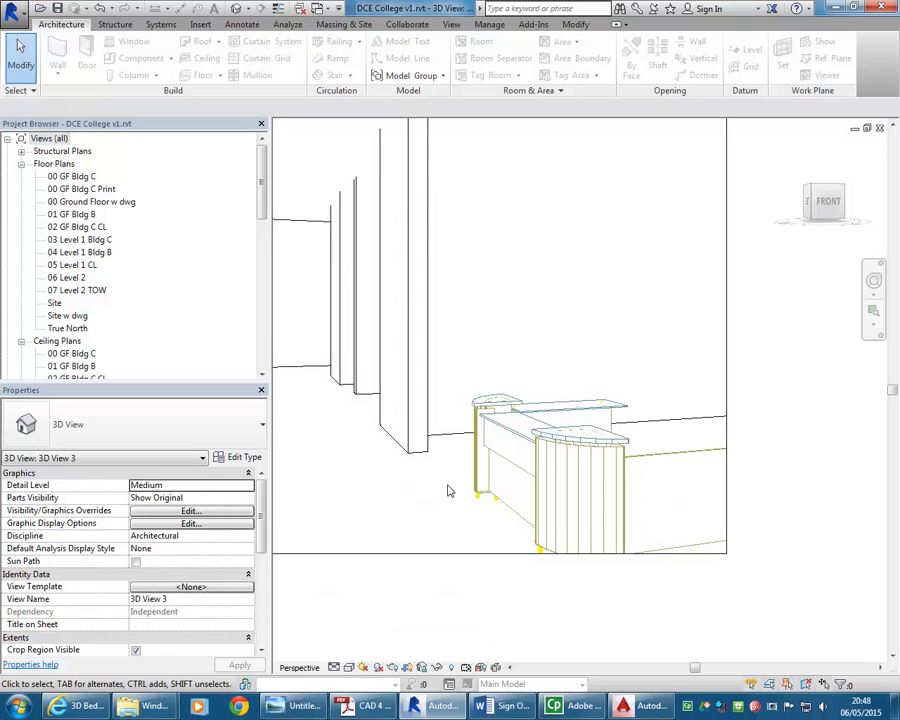
pyautogui.press('s')
pyautogui.press('d')
pyautogui.moveTo(448, 490)
pyautogui.mouseDown(button='middle')
pyautogui.moveTo(452, 463)
pyautogui.moveTo(386, 477)
pyautogui.mouseUp(button='middle')
# Zoom in on the reception rack in the camera view and select it
pyautogui.scroll(3, 430, 472)
pyautogui.scroll(1, 386, 477)
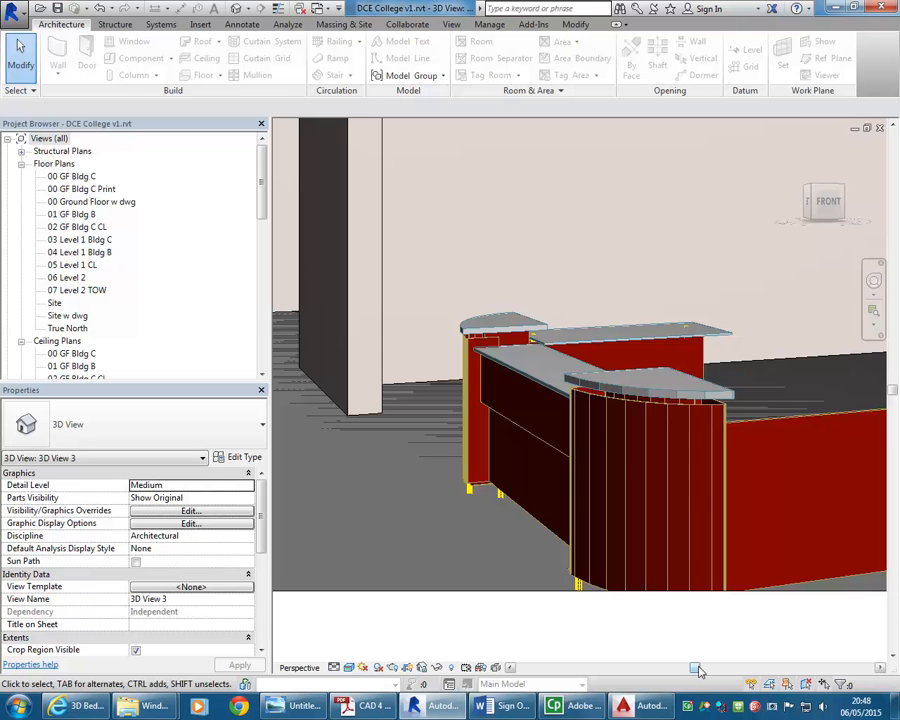
pyautogui.scroll(-1, 713, 565)
pyautogui.moveTo(713, 565); pyautogui.dragTo(733, 604, button='middle')
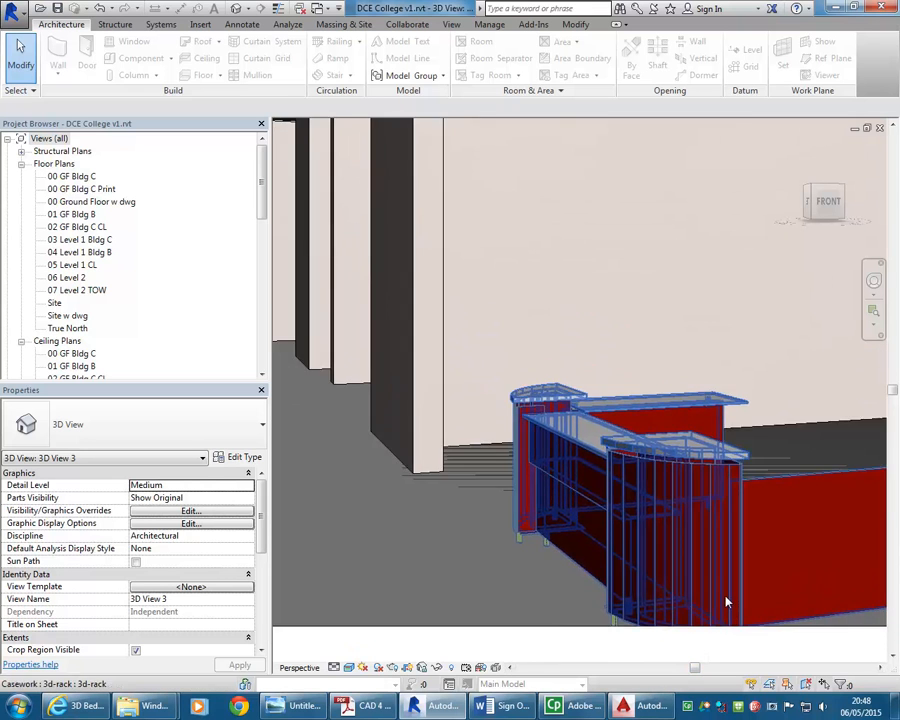